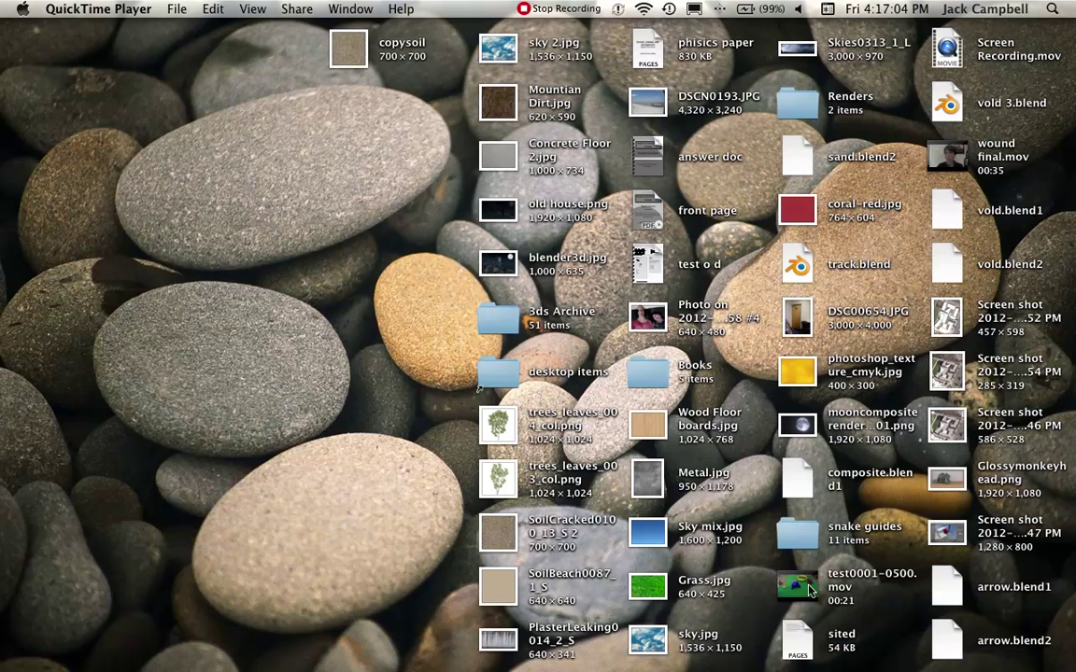
# Preview the test0001-0500.mov clip from the desktop and close the preview.
pyautogui.click(805, 598)
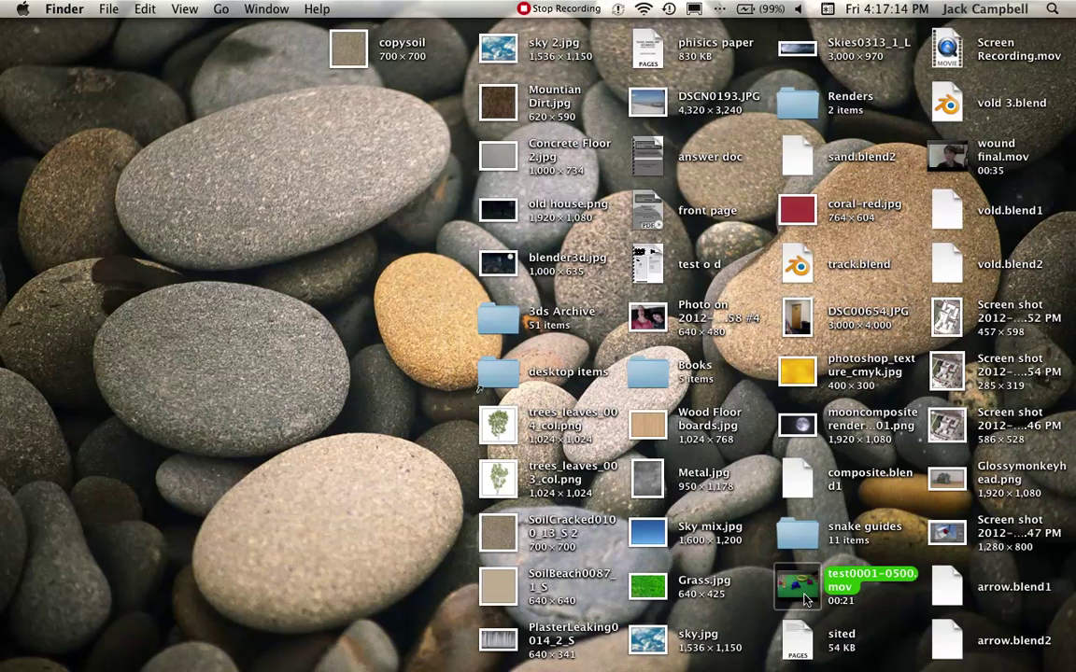
pyautogui.press('space')
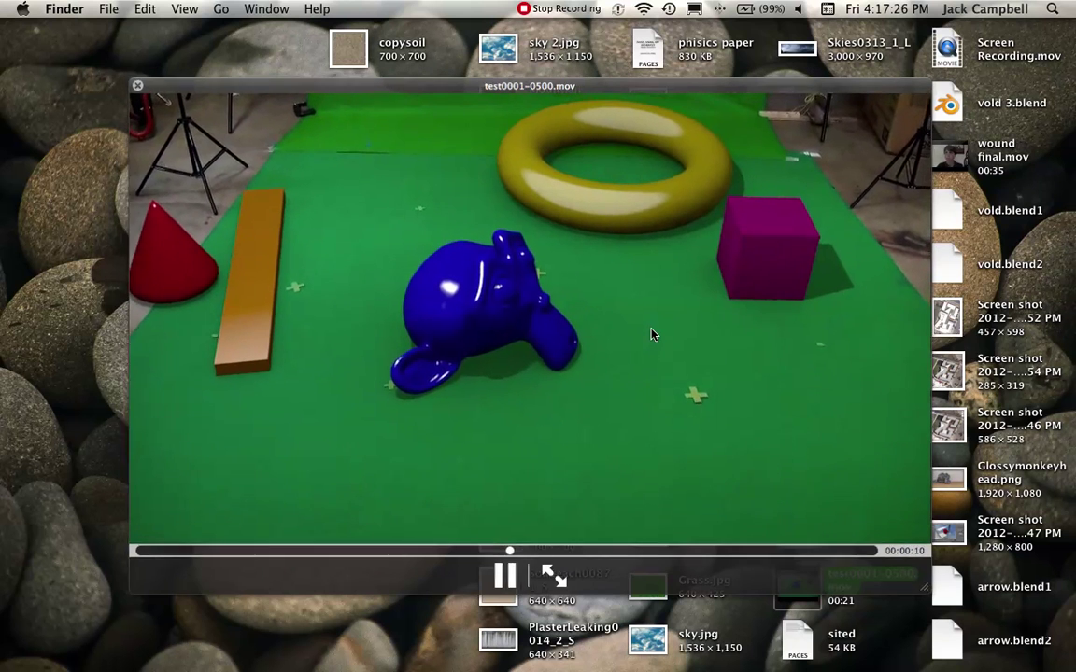
pyautogui.press('space')
pyautogui.click(362, 341)
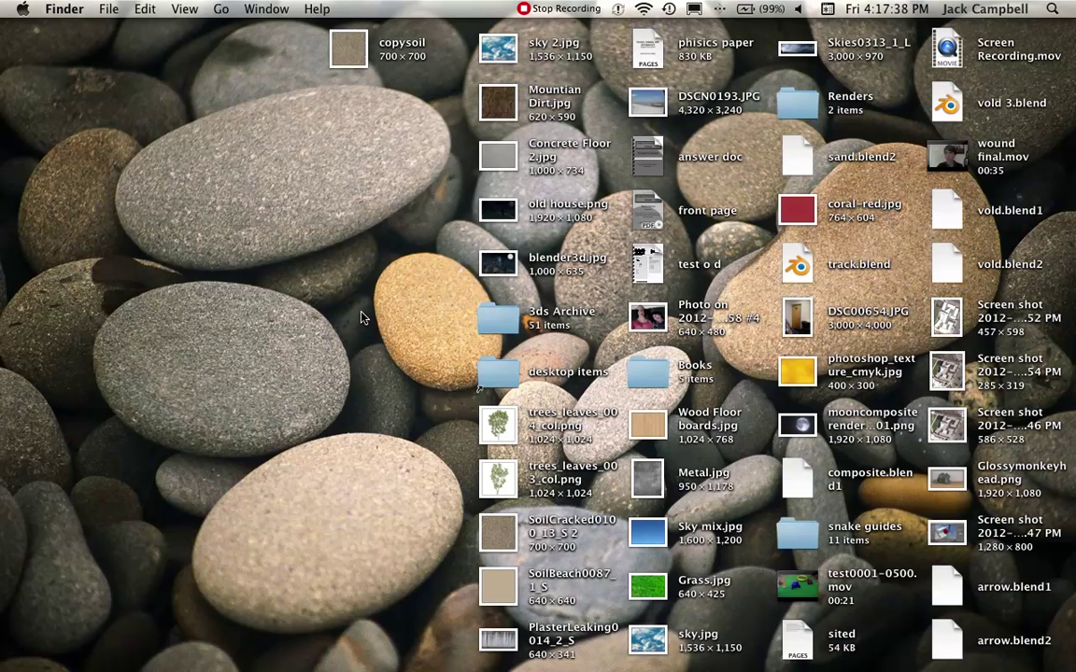
# Switch to Safari, play the Boardwalk Empire VFX Breakdowns video, and hide the browser to return to the desktop.
pyautogui.press('super+Tab')
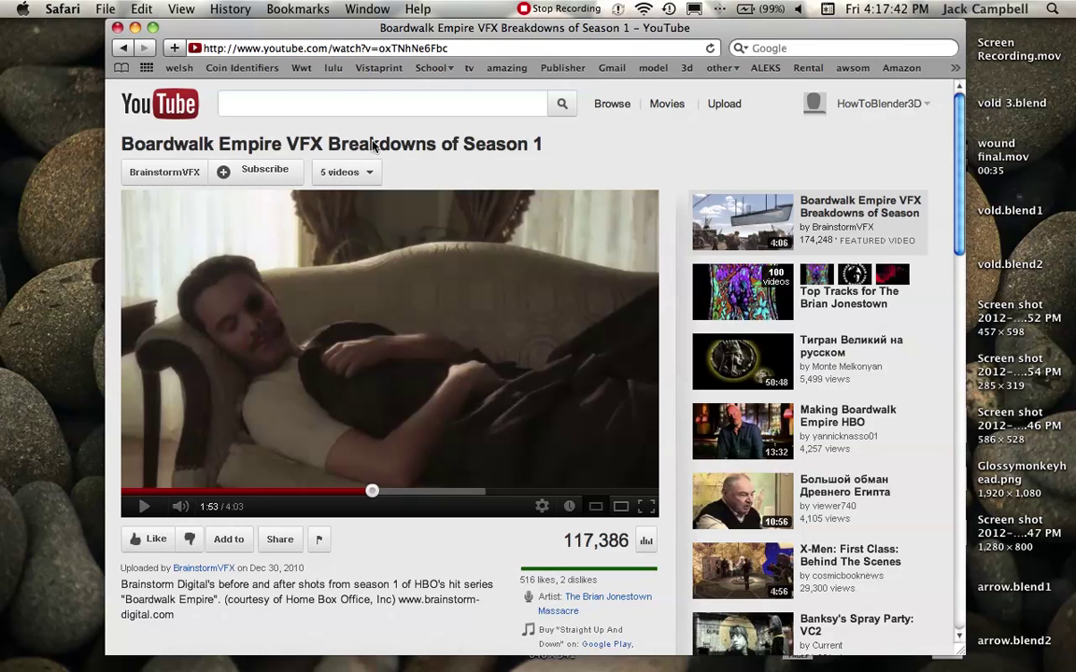
pyautogui.click(301, 377)
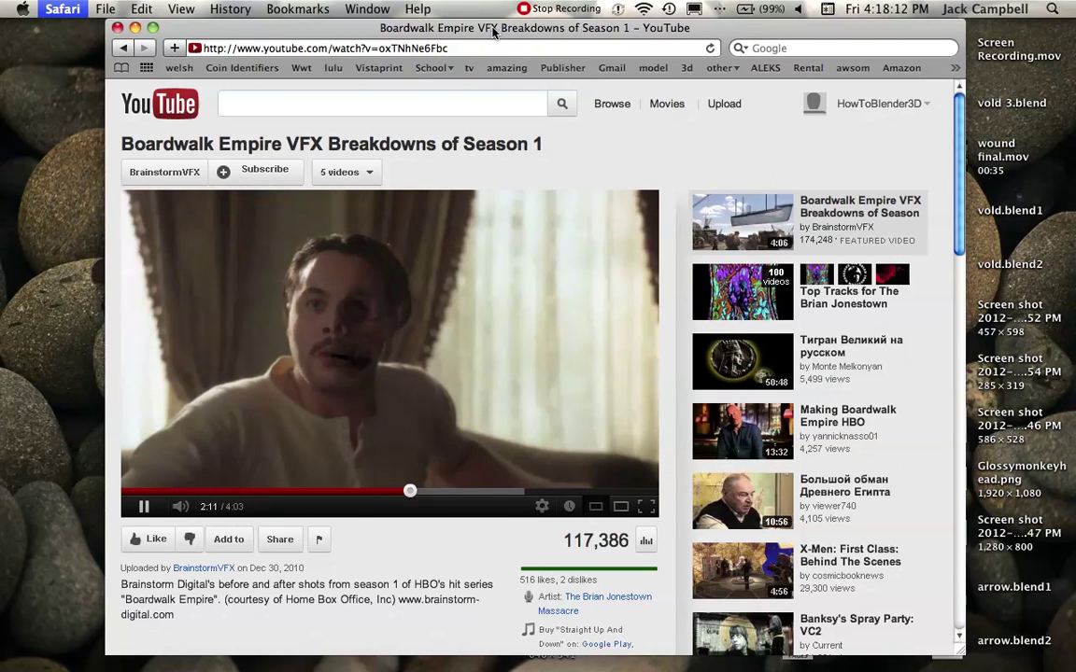
pyautogui.press('super+h')
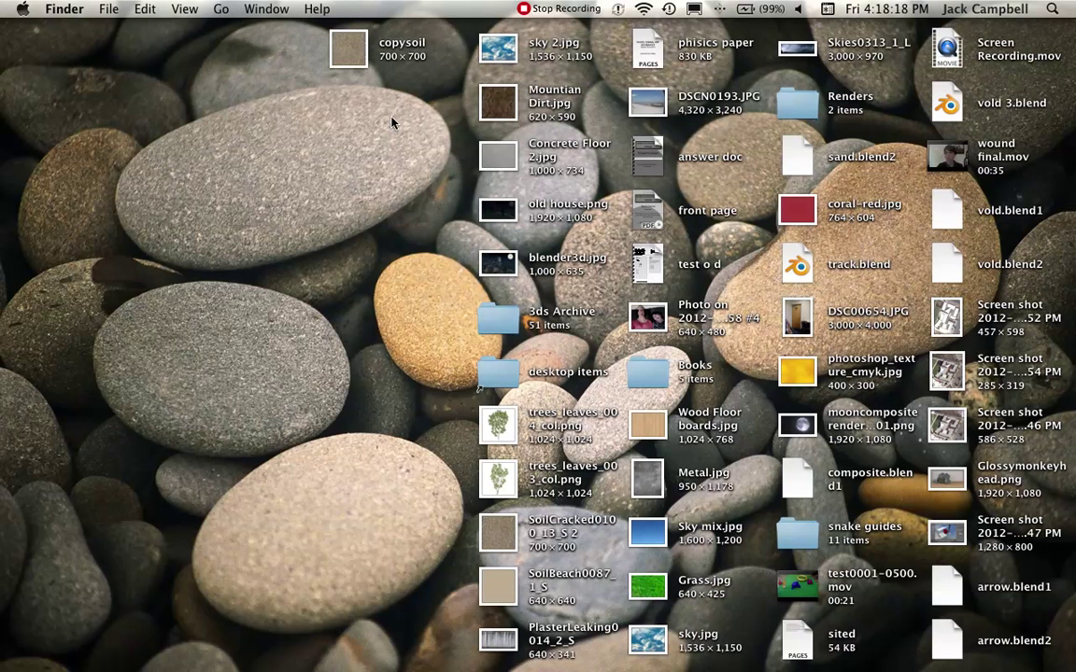
pyautogui.press('super+Tab')
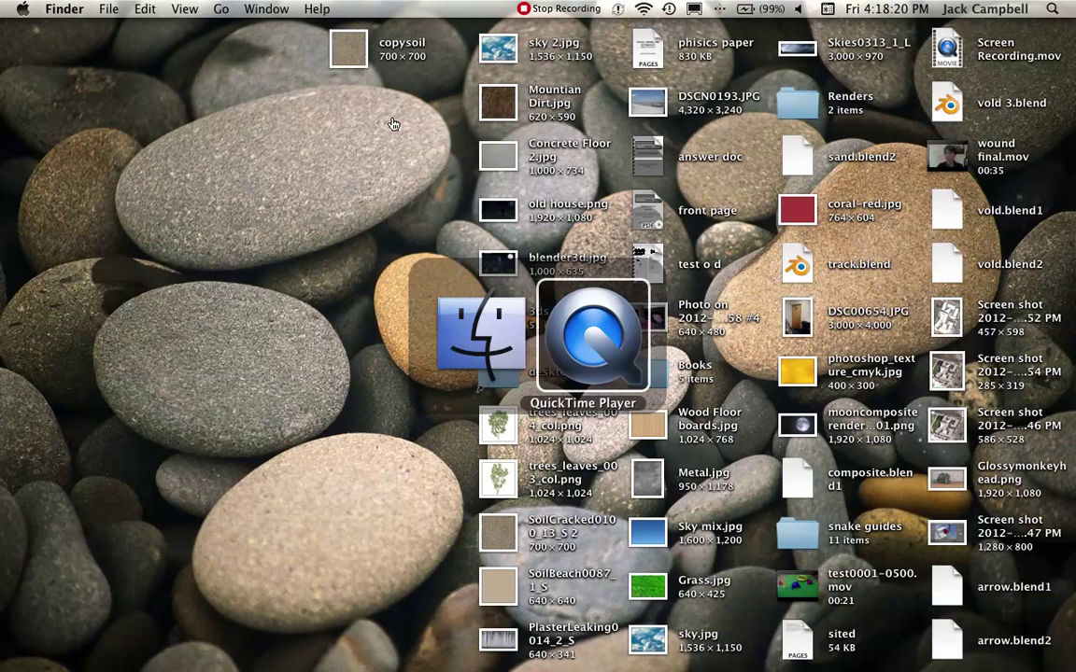
pyautogui.press('super+Tab')
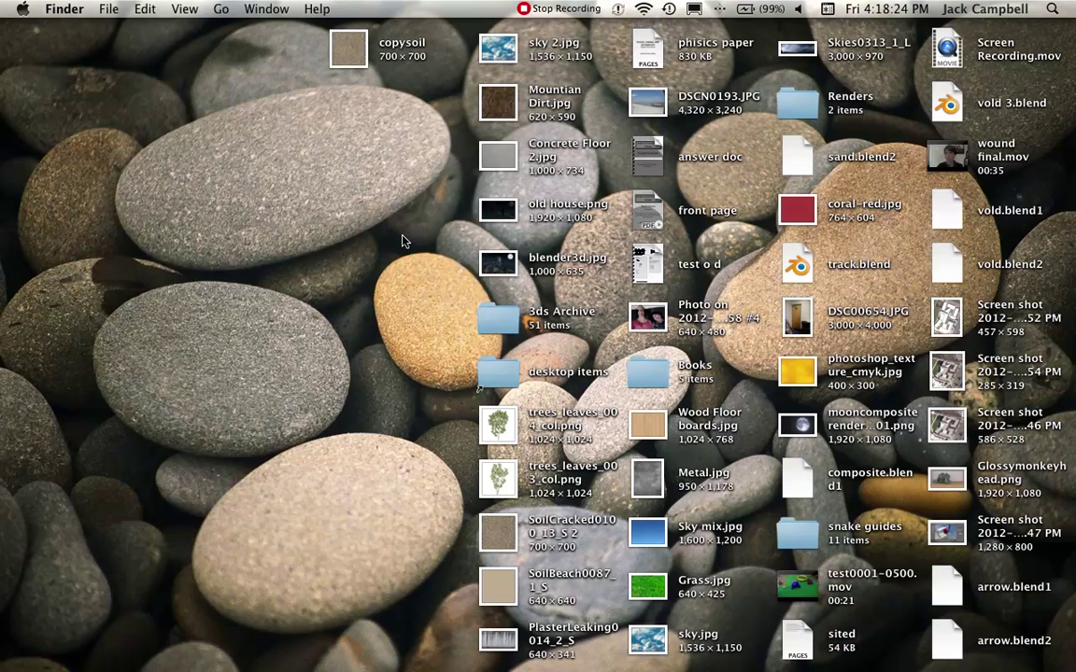
# Preview wound final.mov from the desktop, pausing on the final render and replaying it from the start up to the face tracking part.
pyautogui.click(947, 159)
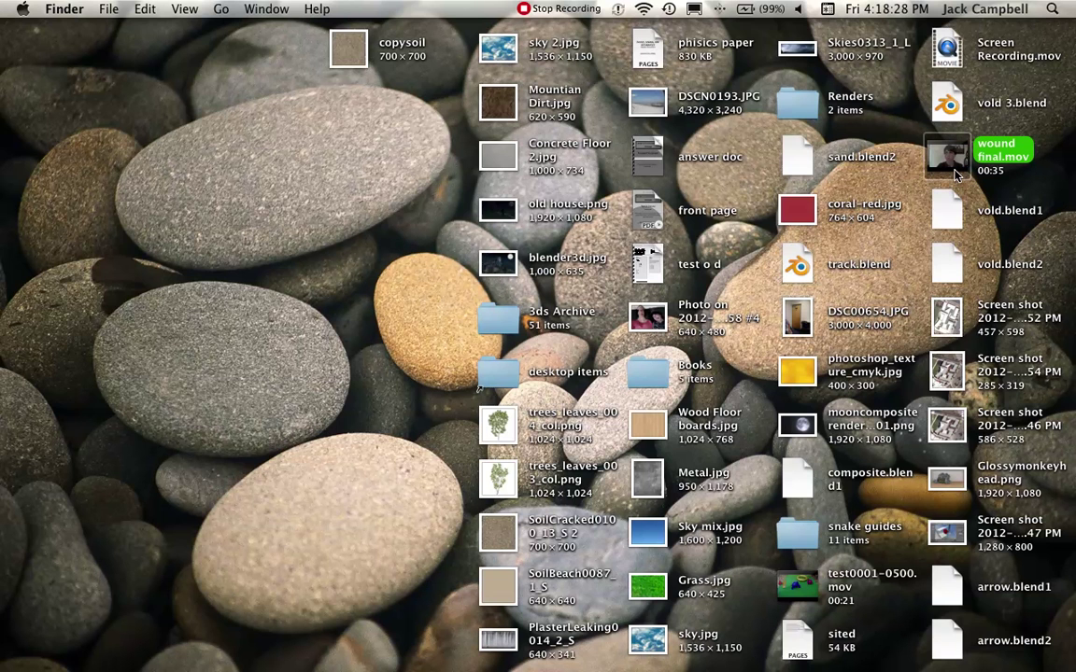
pyautogui.press('space')
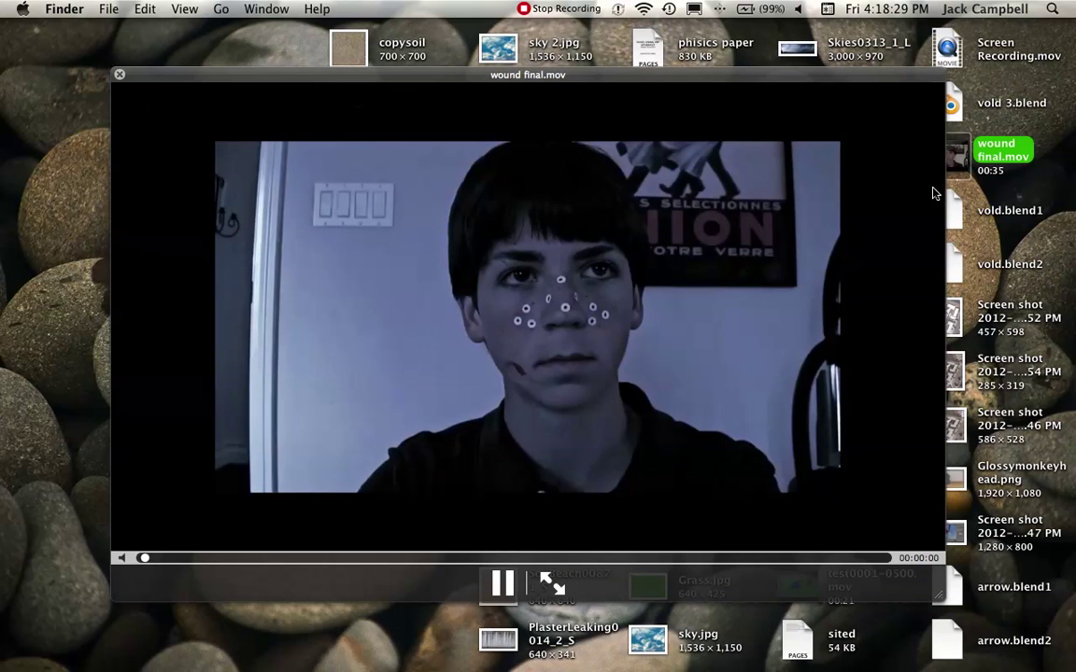
pyautogui.click(502, 583)
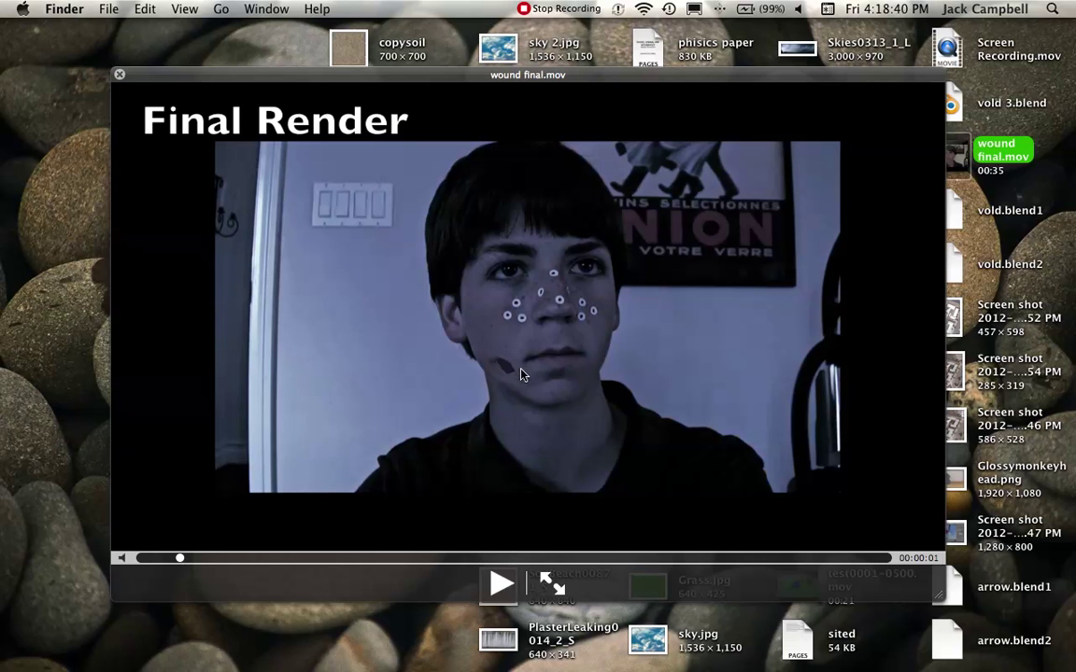
pyautogui.click(500, 585)
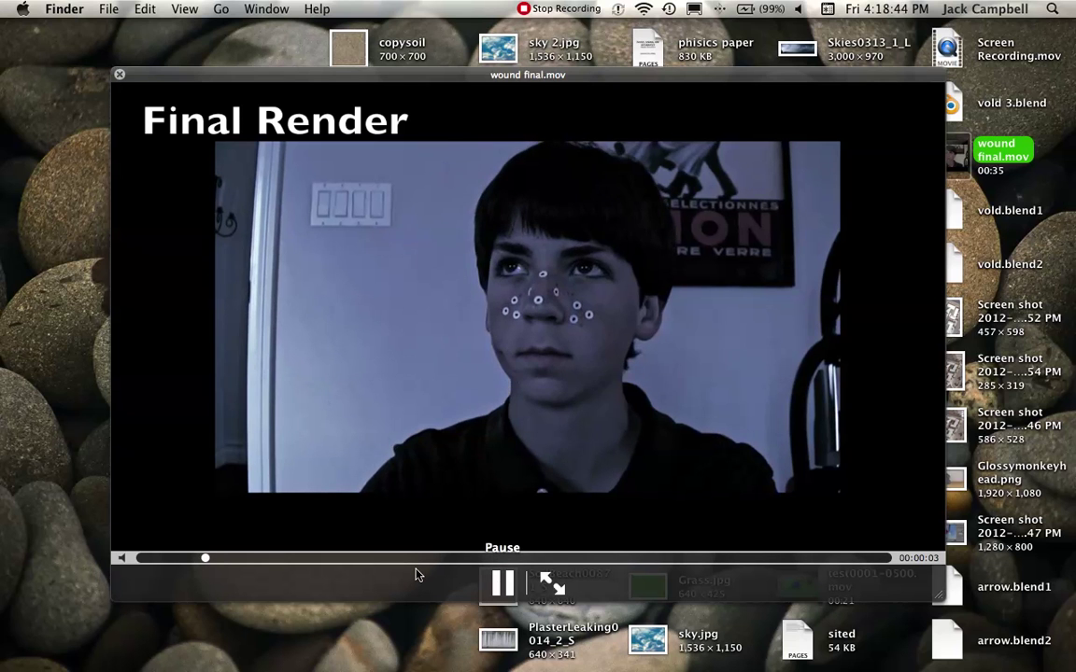
pyautogui.click(138, 558)
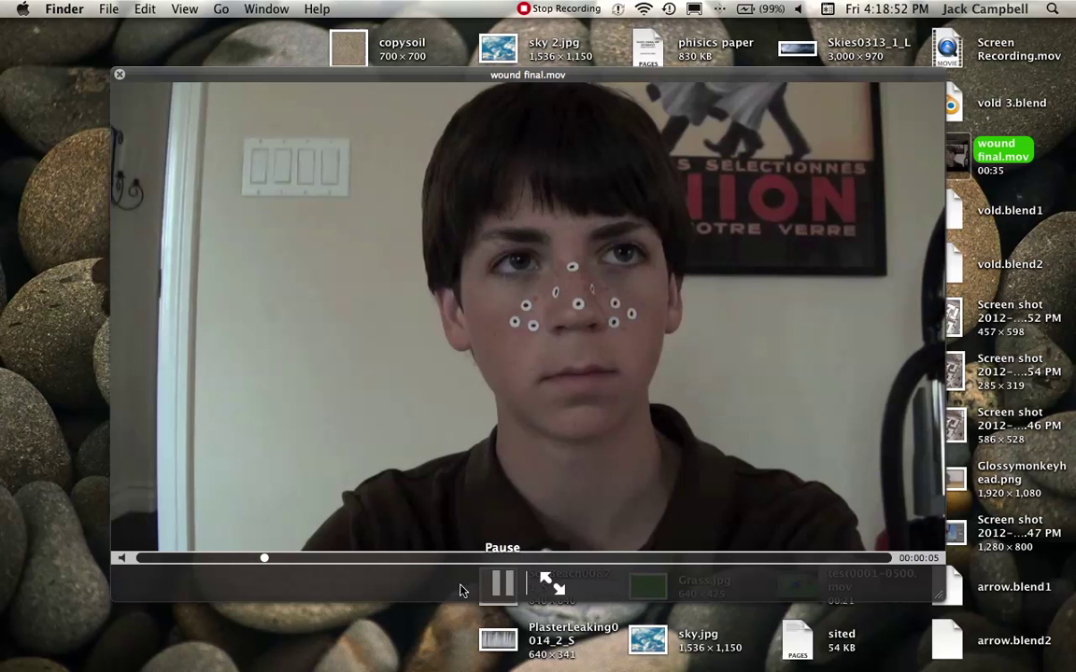
pyautogui.moveTo(261, 558); pyautogui.dragTo(129, 560)
pyautogui.click(501, 584)
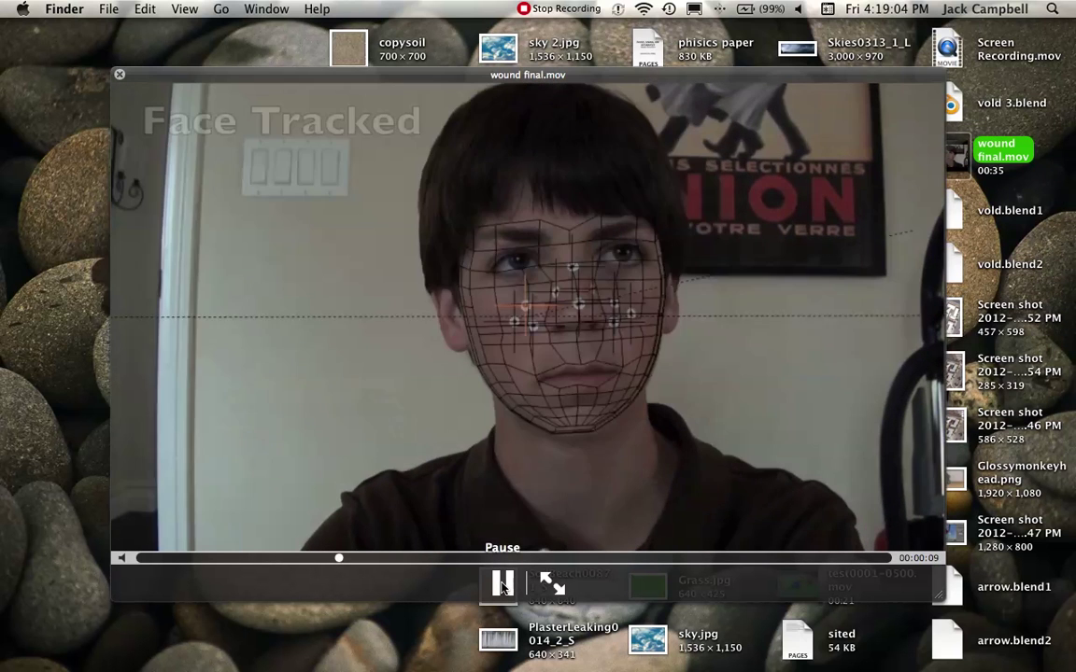
pyautogui.click(503, 586)
pyautogui.press('space')
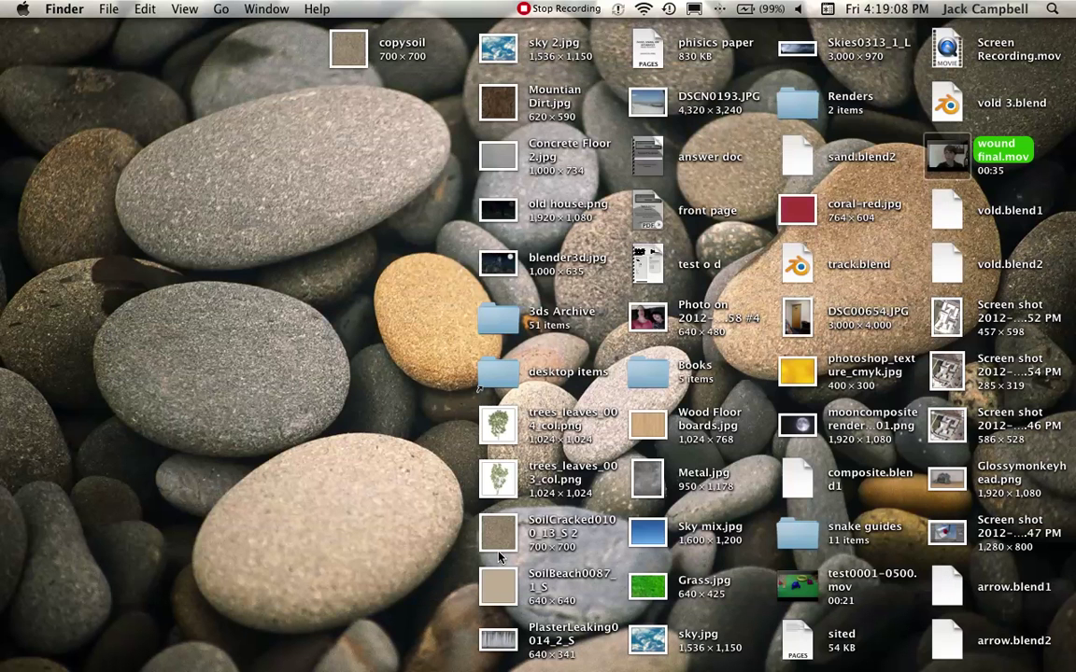
# Open the desktop items folder and preview the test70050-0250.mov face tracking clip.
pyautogui.click(495, 373)
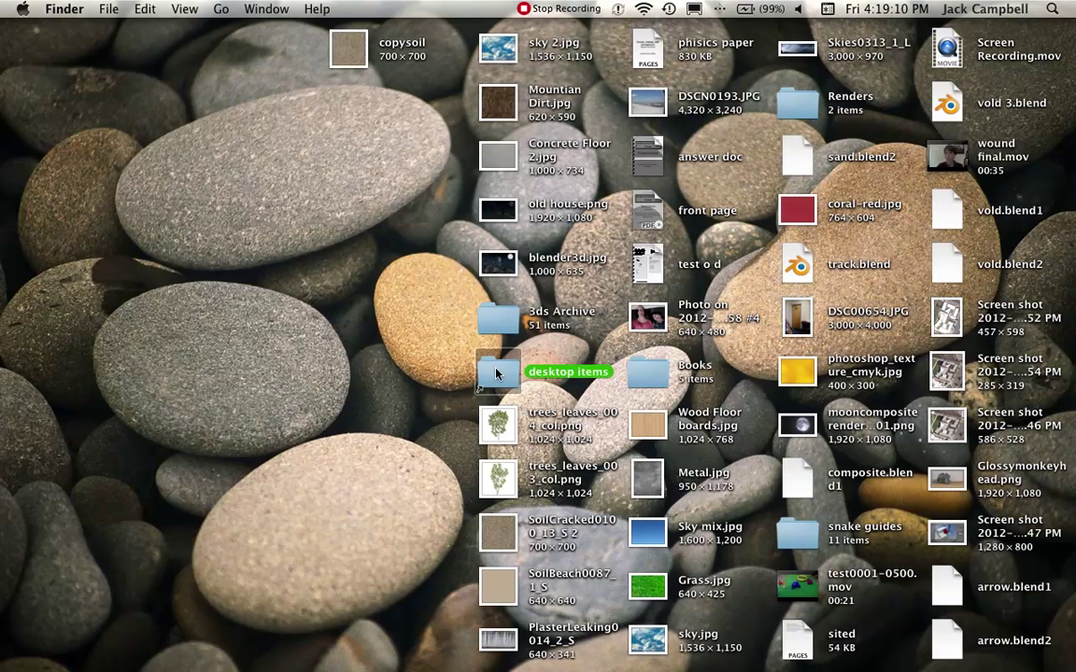
pyautogui.doubleClick(495, 374)
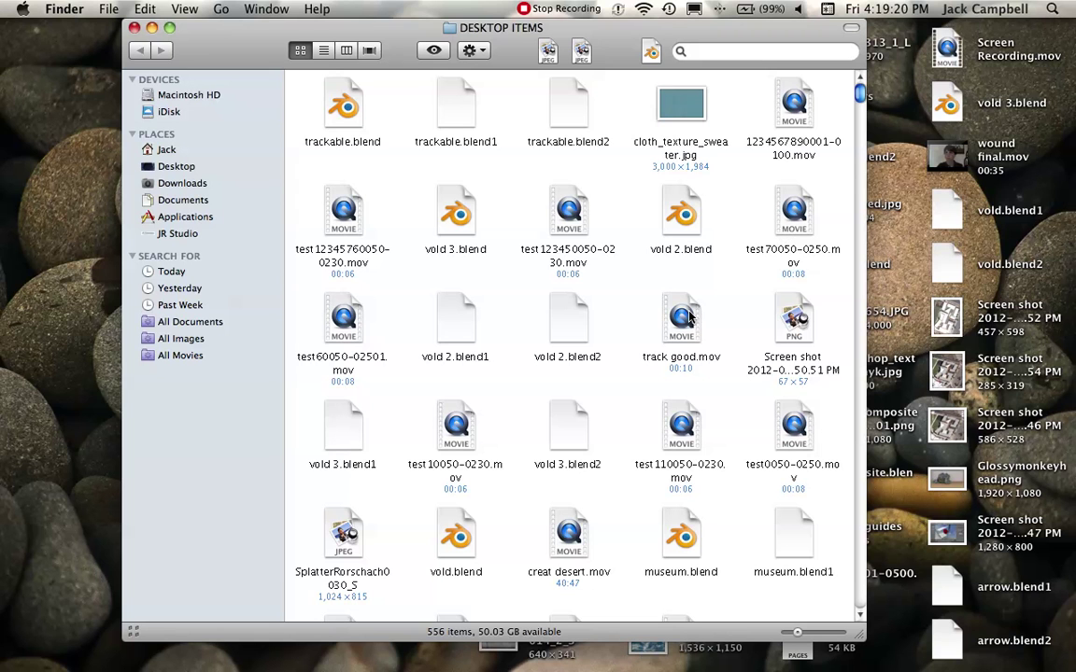
pyautogui.click(565, 229)
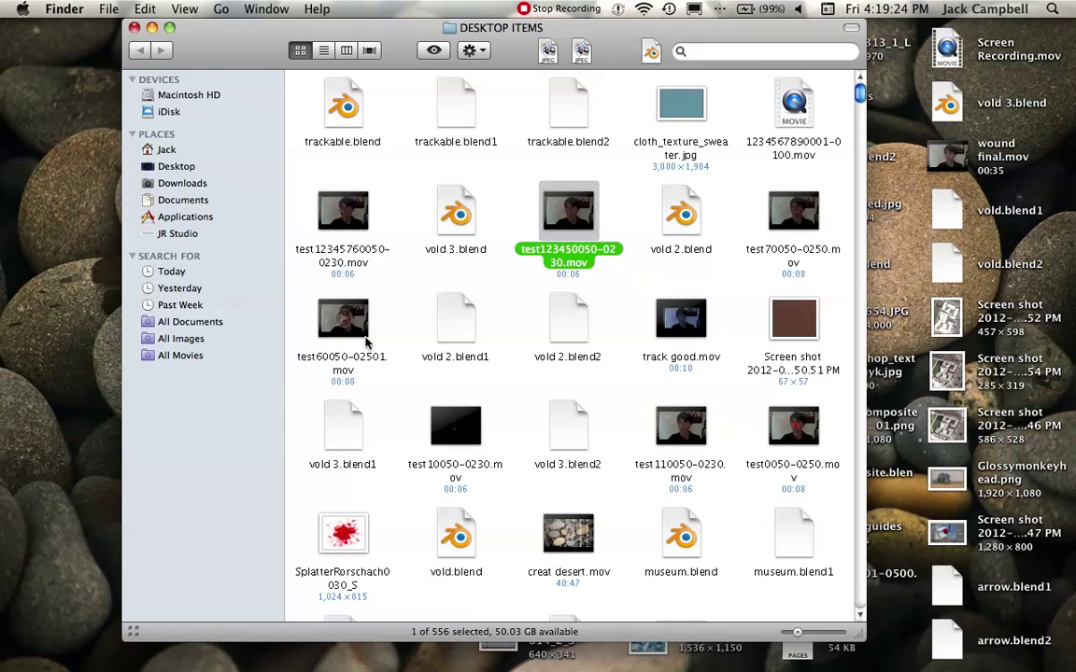
pyautogui.click(818, 233)
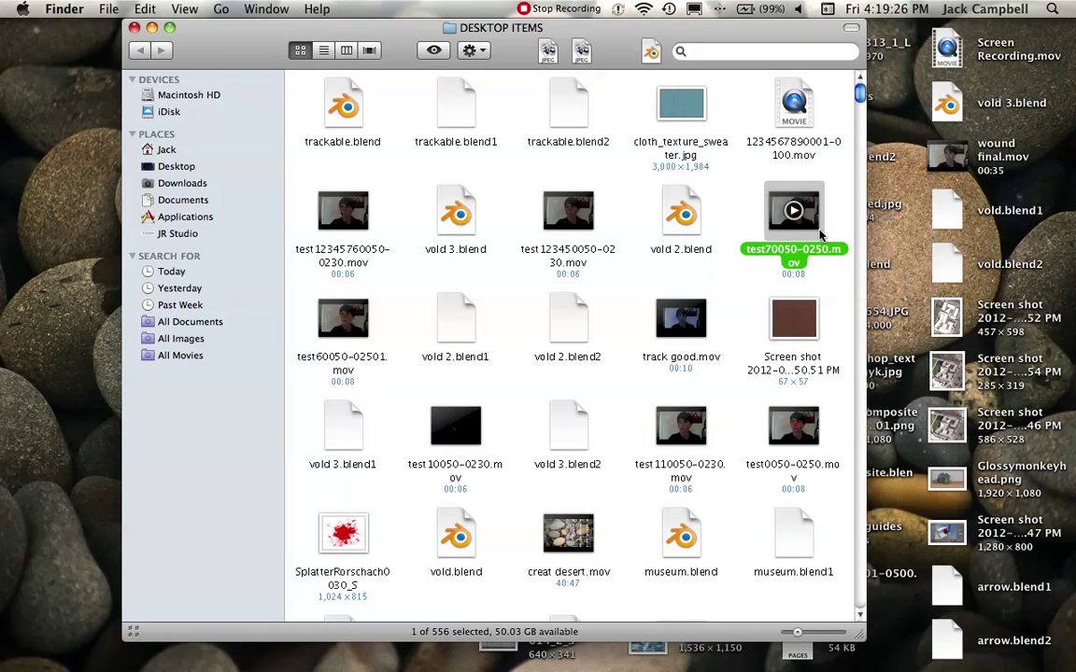
pyautogui.press('space')
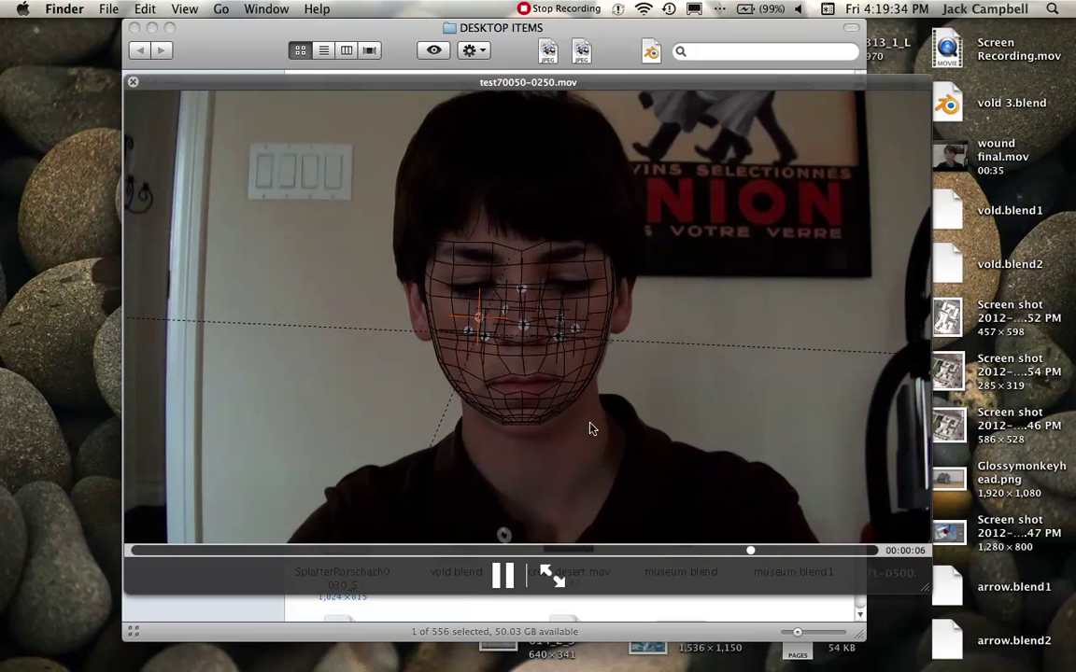
pyautogui.press('space')
# Preview test123450050-0230.mov and test60050-02501.mov, and close the desktop items folder window.
pyautogui.click(568, 215)
pyautogui.press('space')
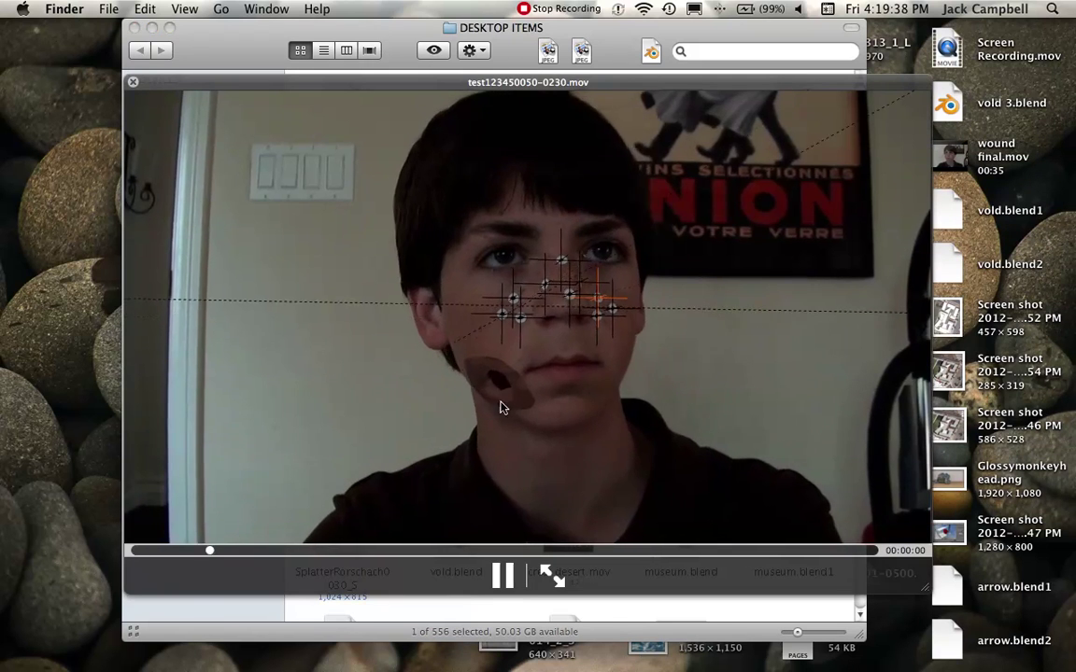
pyautogui.press('space')
pyautogui.click(346, 319)
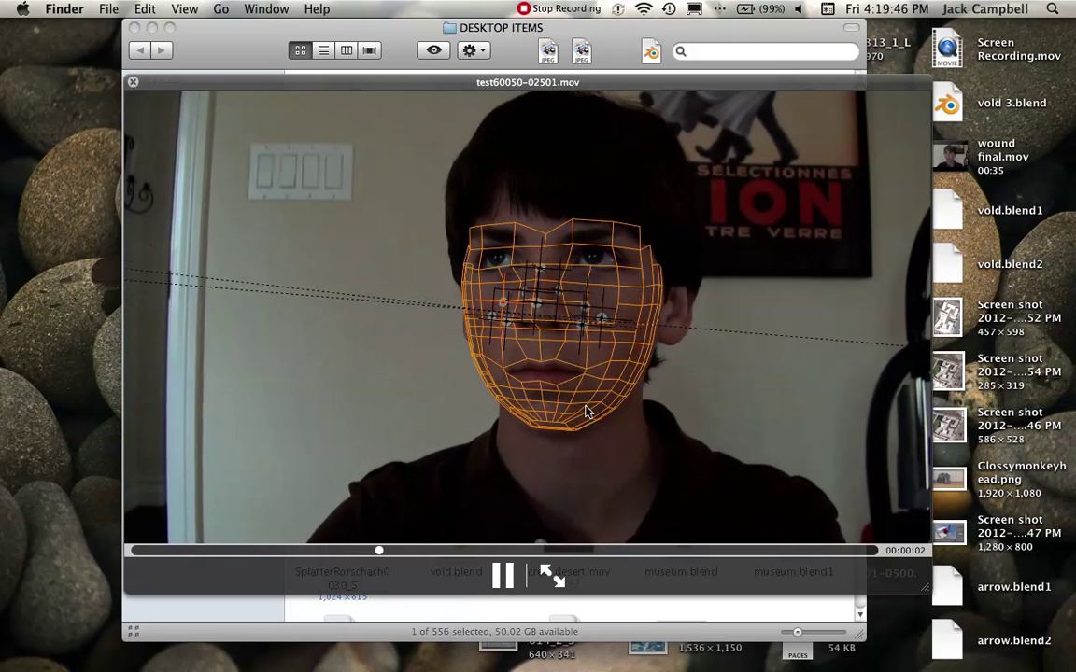
pyautogui.press('space')
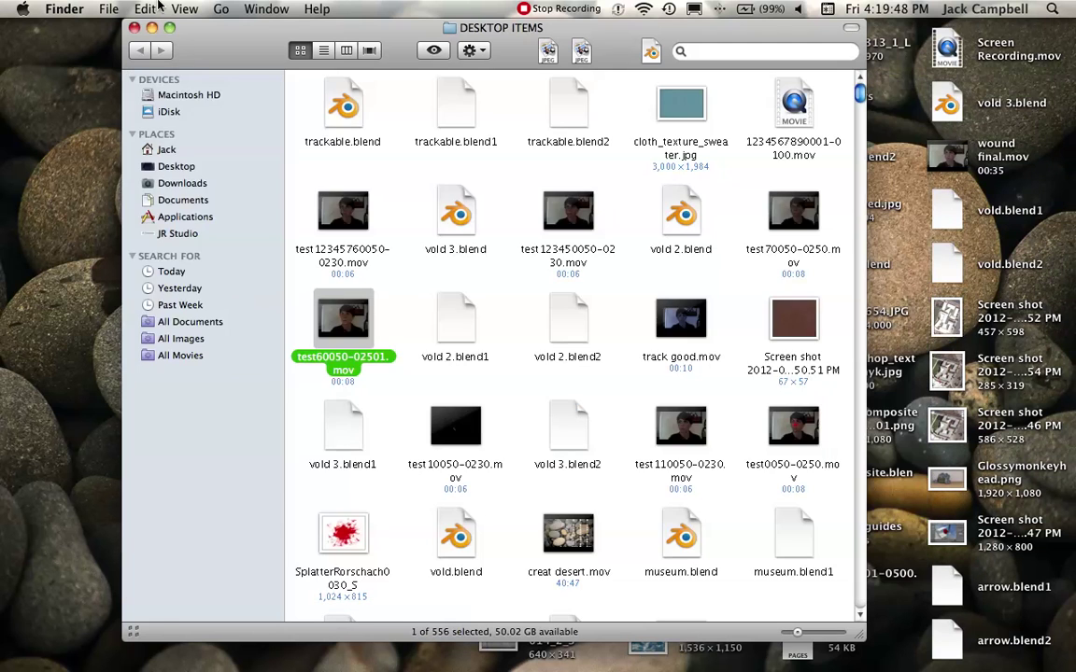
pyautogui.click(134, 28)
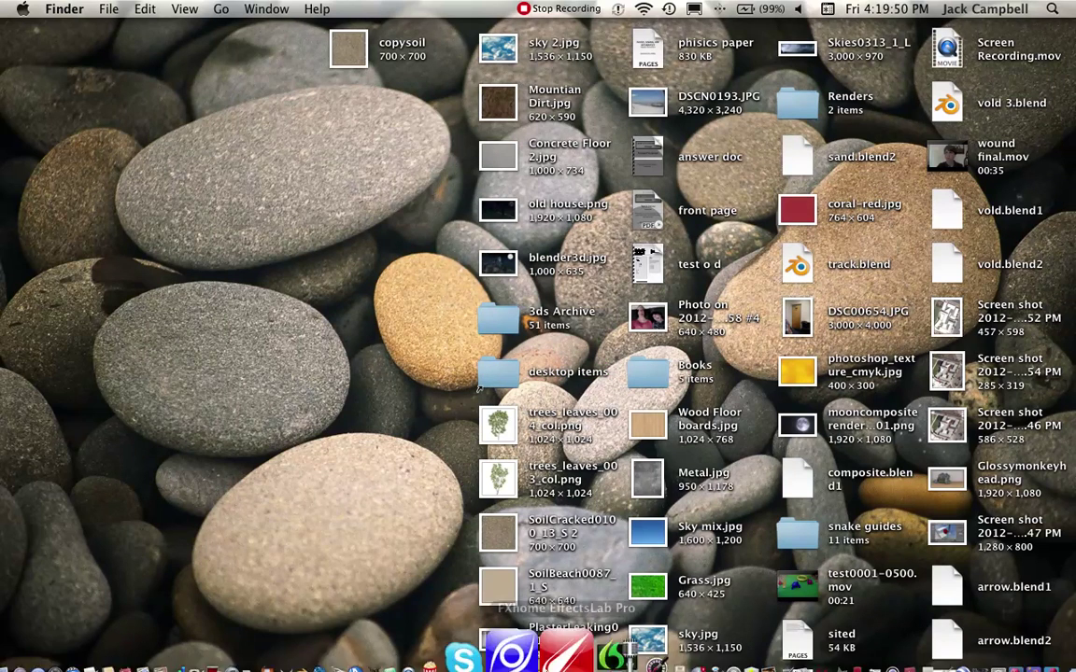
# Launch Blender, dismiss the splash screen, and set the render engine to Blender Render.
pyautogui.click(374, 647)
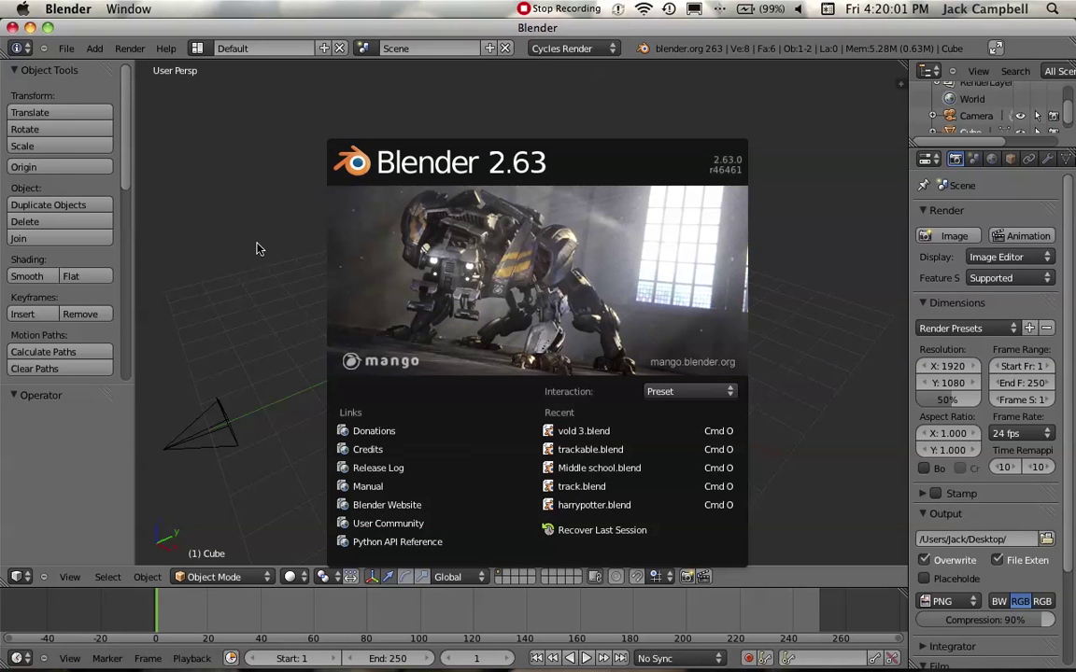
pyautogui.click(259, 249)
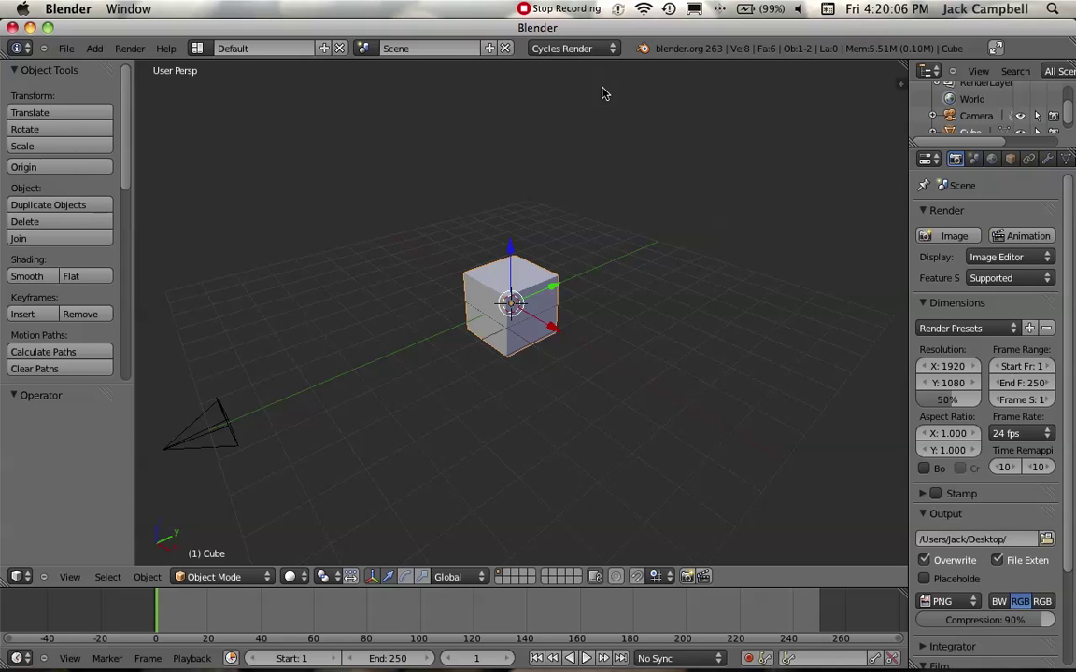
pyautogui.click(573, 50)
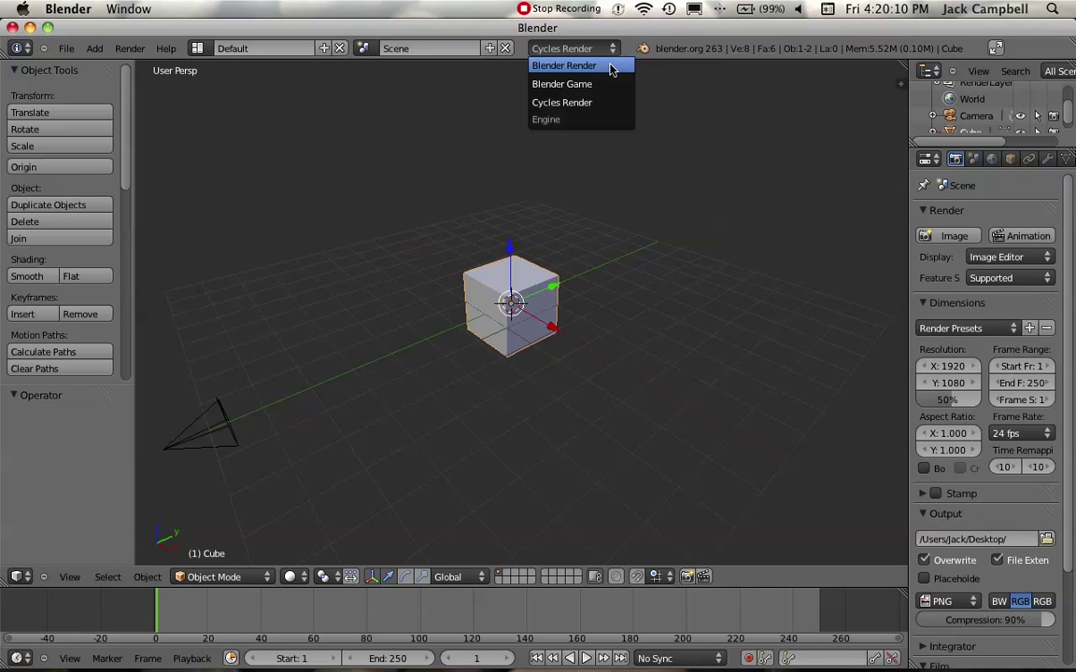
pyautogui.click(610, 66)
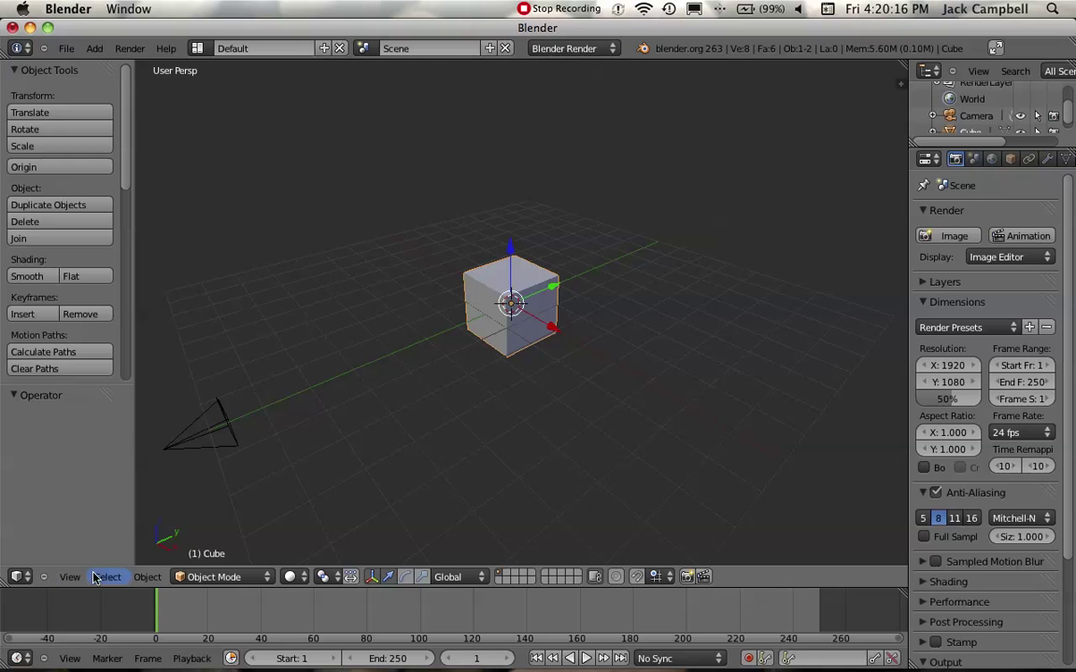
# Change the 3D view area to the Movie Clip Editor.
pyautogui.click(19, 576)
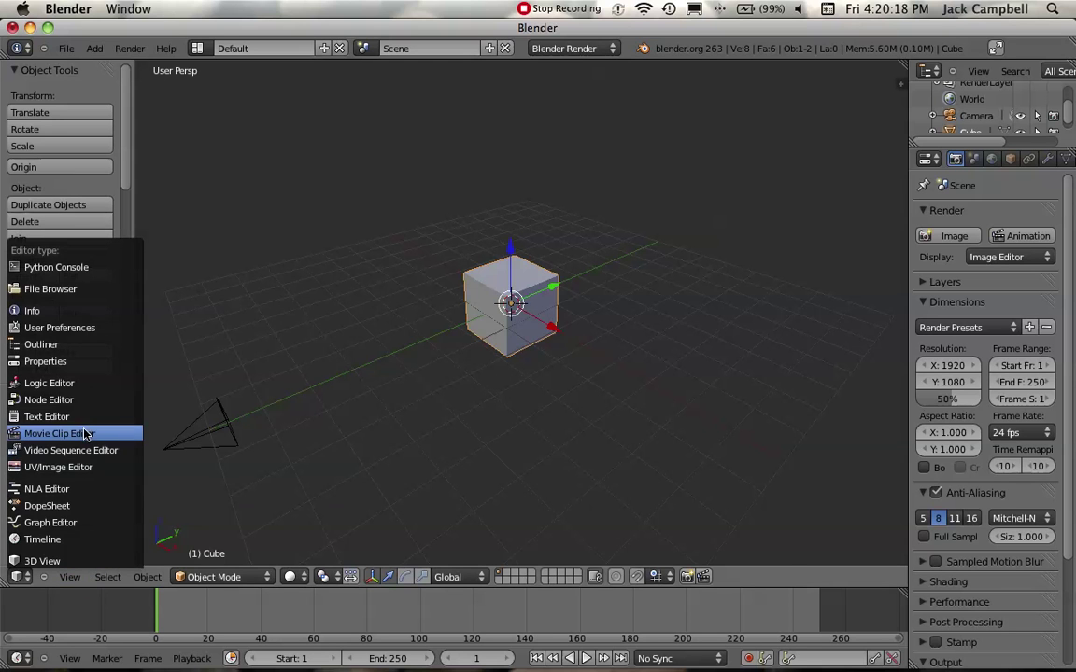
pyautogui.click(83, 433)
pyautogui.click(19, 579)
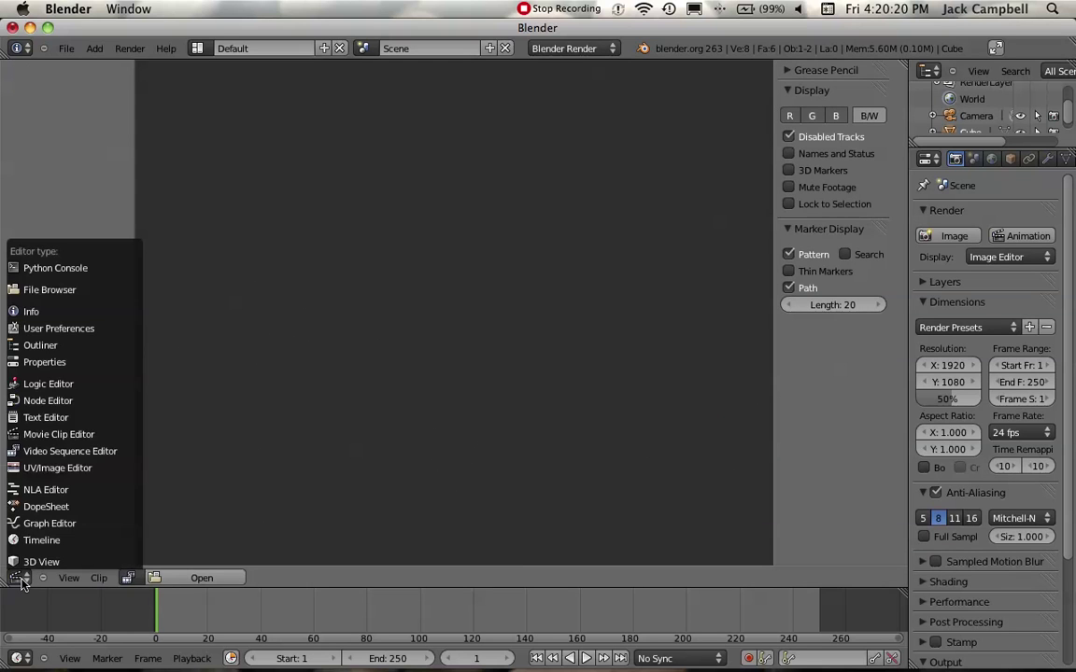
pyautogui.click(59, 434)
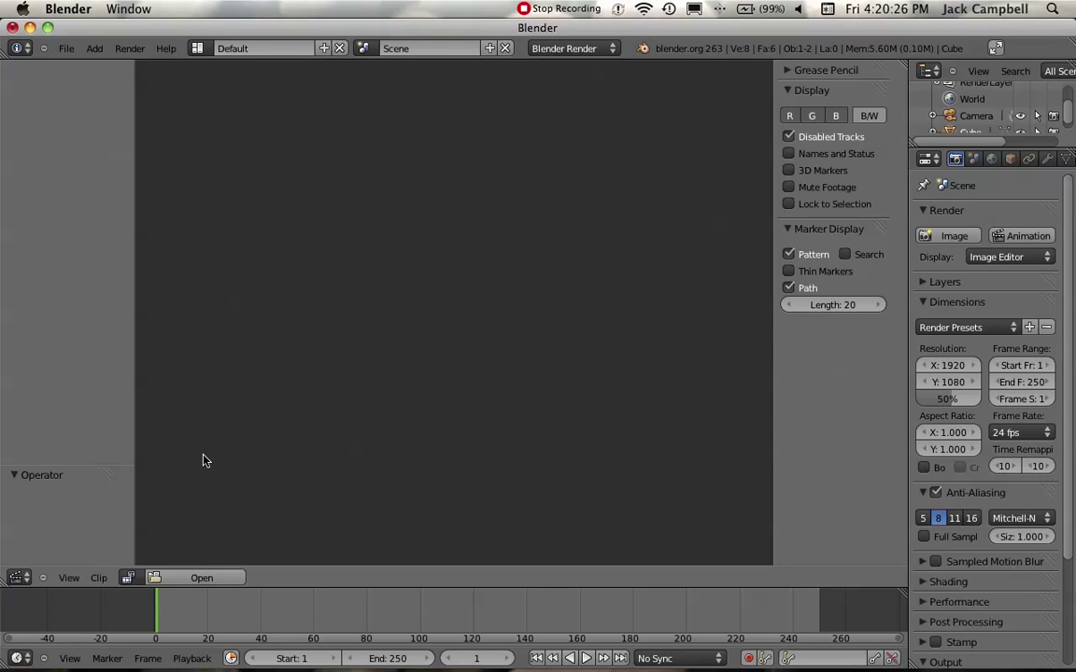
# Start opening a movie clip and browse to the Desktop folder.
pyautogui.click(204, 579)
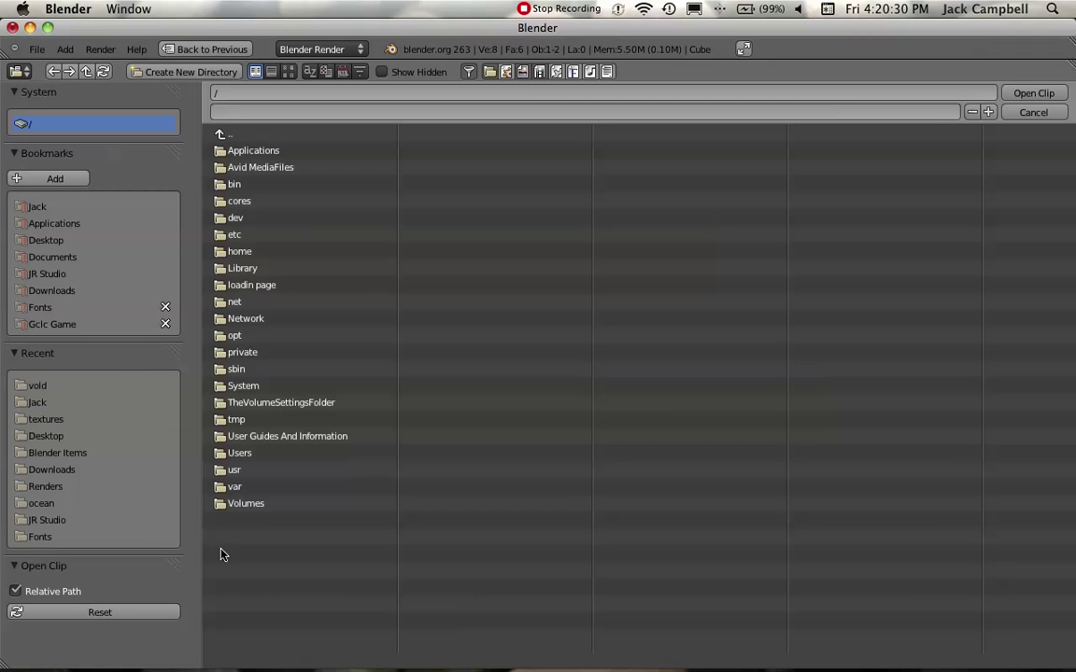
pyautogui.click(48, 245)
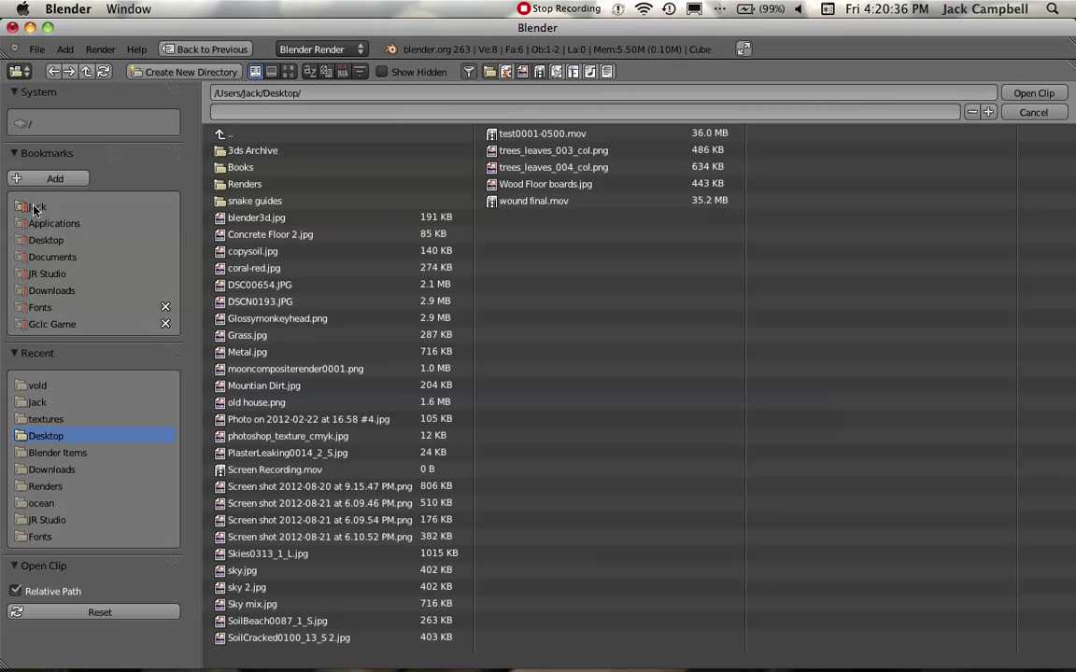
# Switch to Finder, open the desktop items folder and preview test110050-0230.mov.
pyautogui.press('super+Tab')
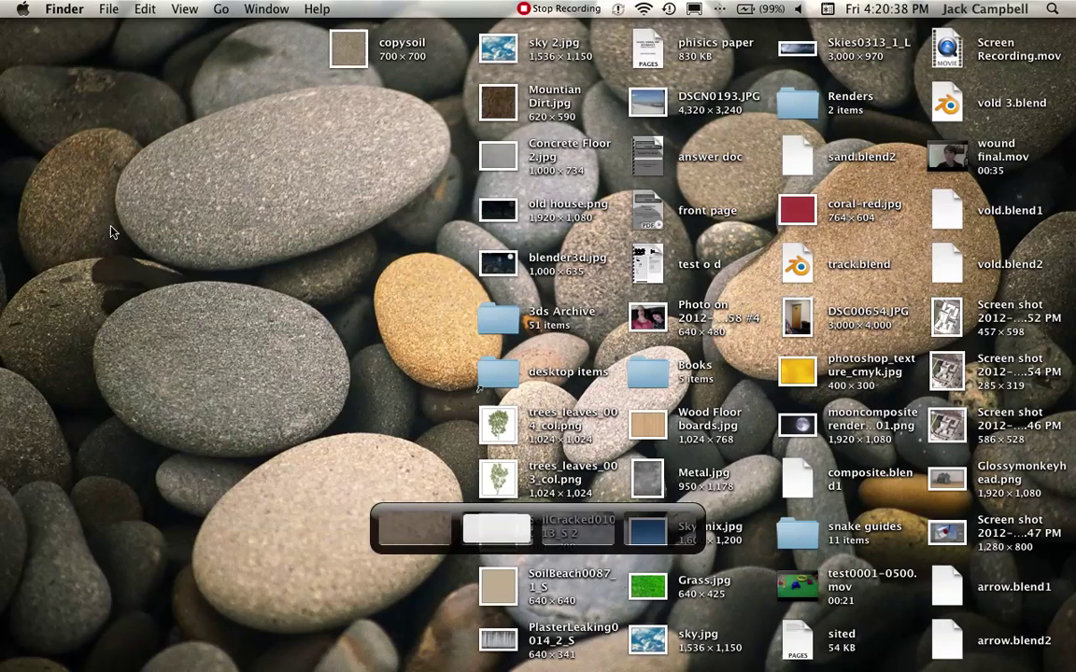
pyautogui.click(499, 373)
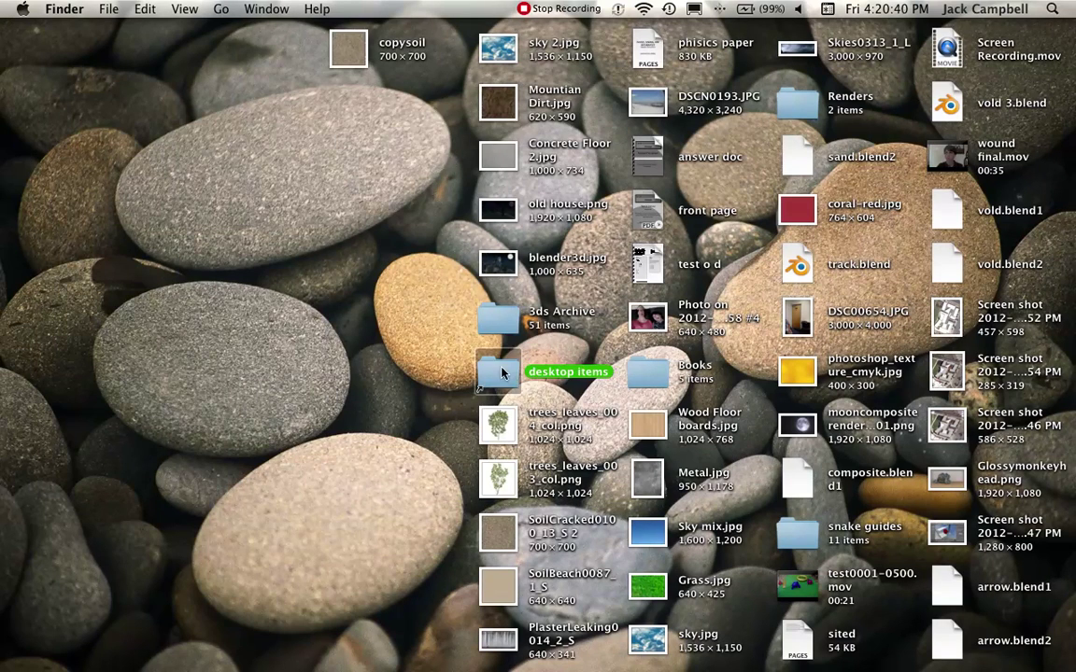
pyautogui.doubleClick(501, 373)
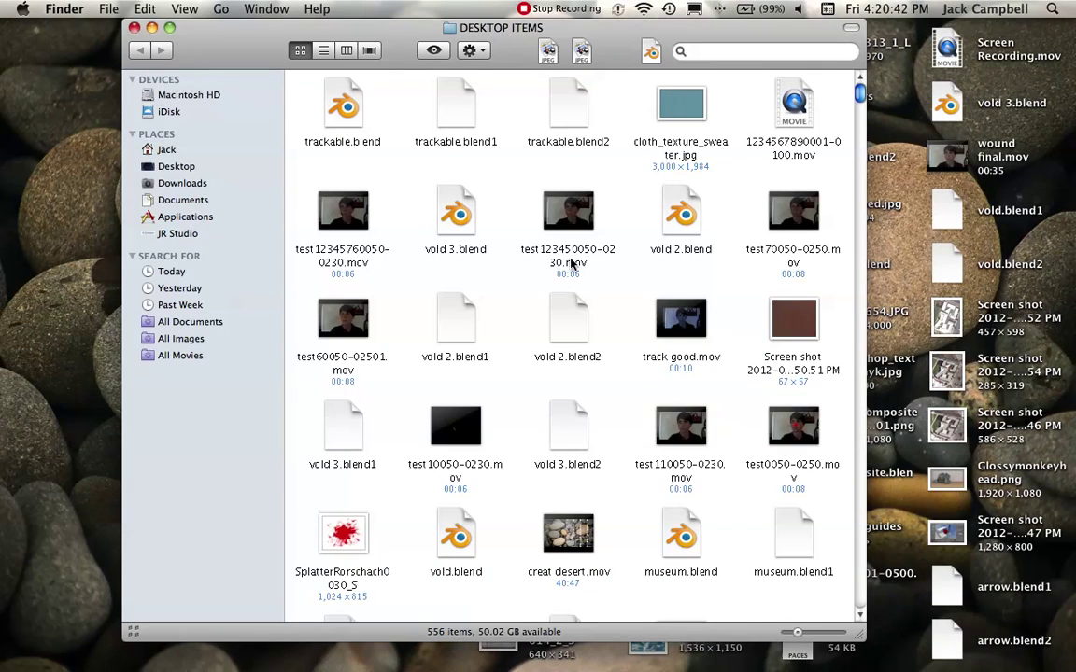
pyautogui.moveTo(683, 414)
pyautogui.click(695, 441)
pyautogui.press('space')
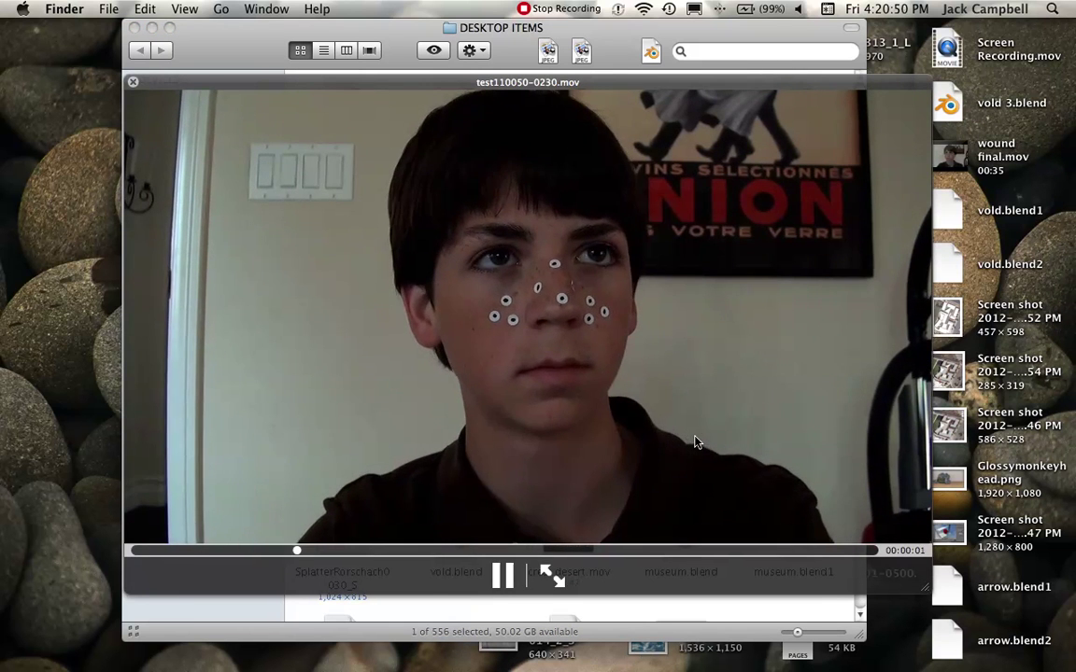
# End the preview, move test110050-0230.mov onto the desktop, close the folder window and switch back to Blender.
pyautogui.press('space')
pyautogui.moveTo(705, 456); pyautogui.dragTo(90, 407)
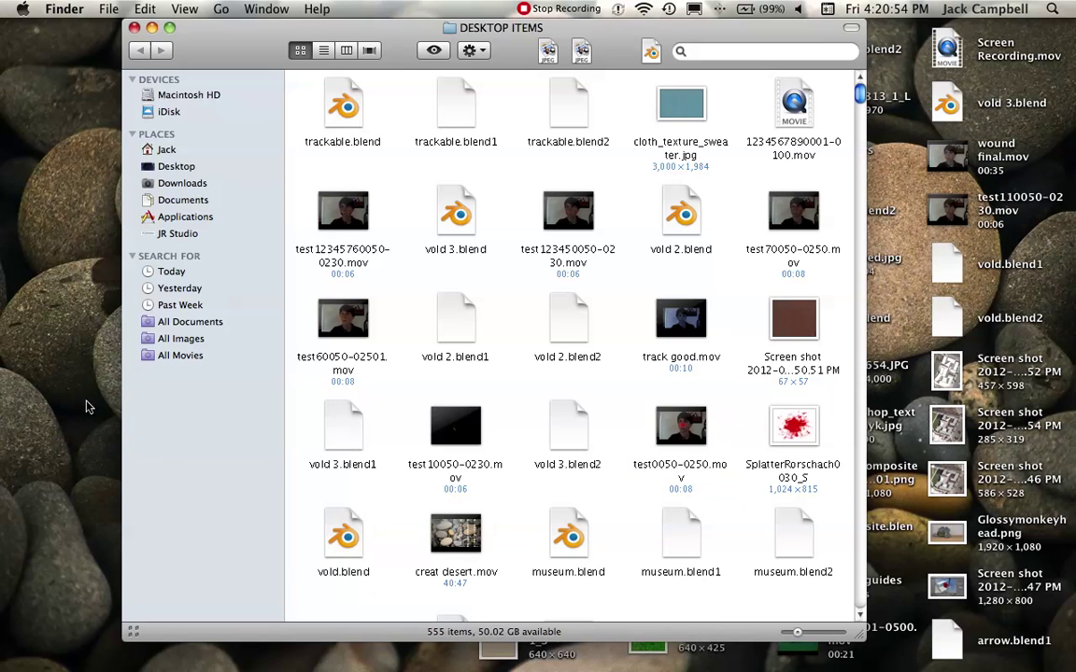
pyautogui.click(134, 27)
pyautogui.press('super+Tab')
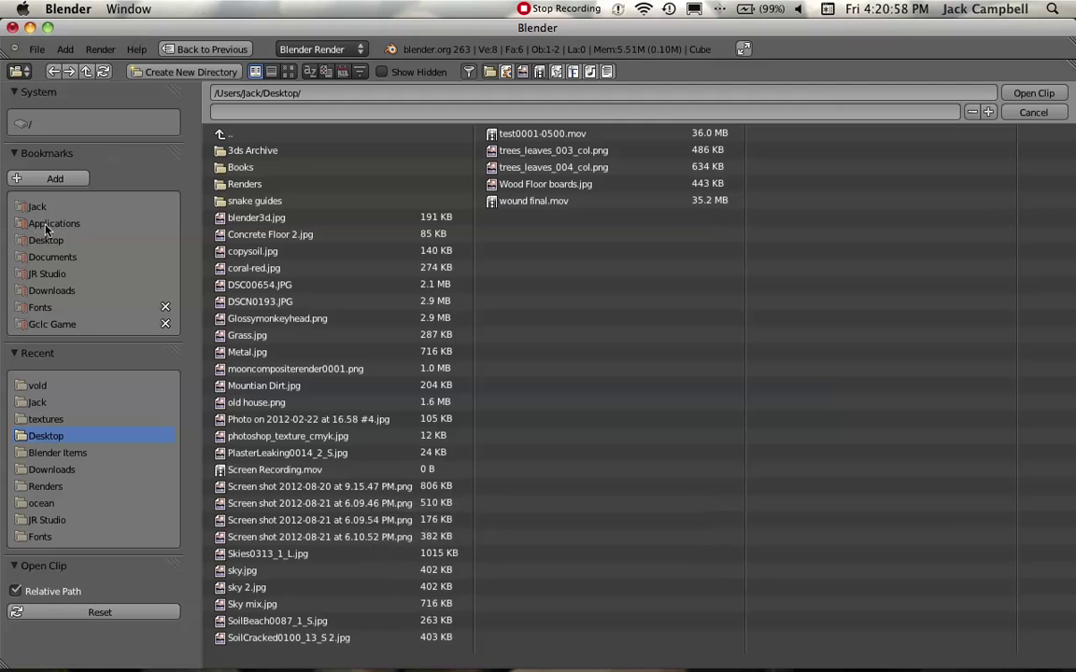
# Show the Desktop files as thumbnails and open test110050-0230.mov as the movie clip.
pyautogui.click(289, 71)
pyautogui.scroll(-1, 960, 266)
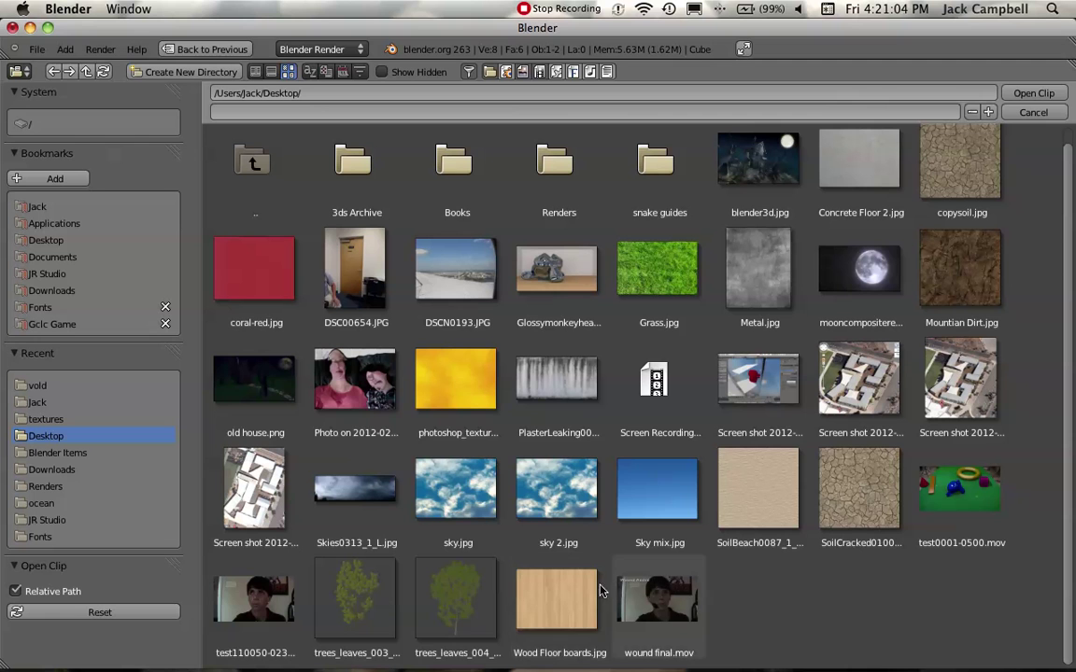
pyautogui.click(246, 560)
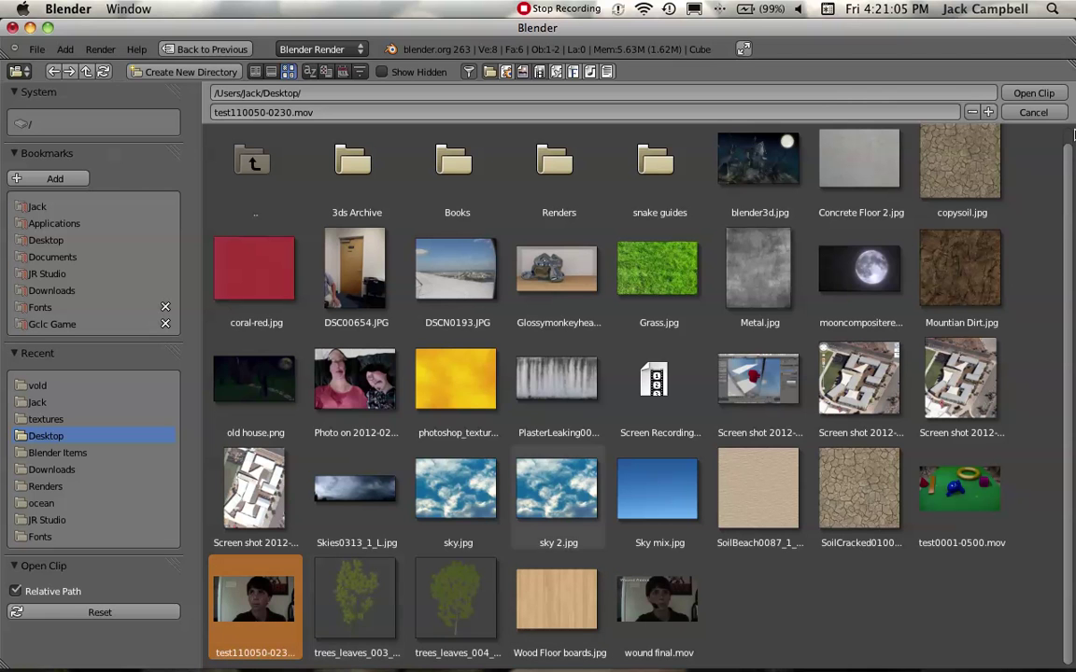
pyautogui.click(1034, 93)
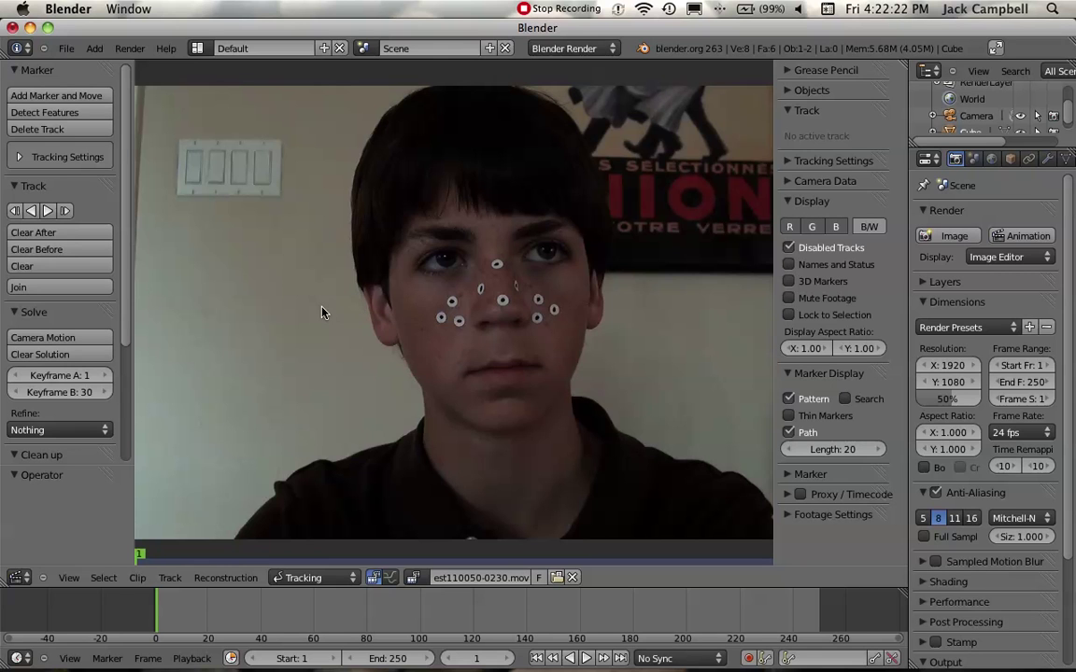
# Collapse the Track, Solve, Clean up and Clip sections of the tracking tools.
pyautogui.click(19, 185)
pyautogui.click(27, 208)
pyautogui.click(39, 227)
pyautogui.click(28, 261)
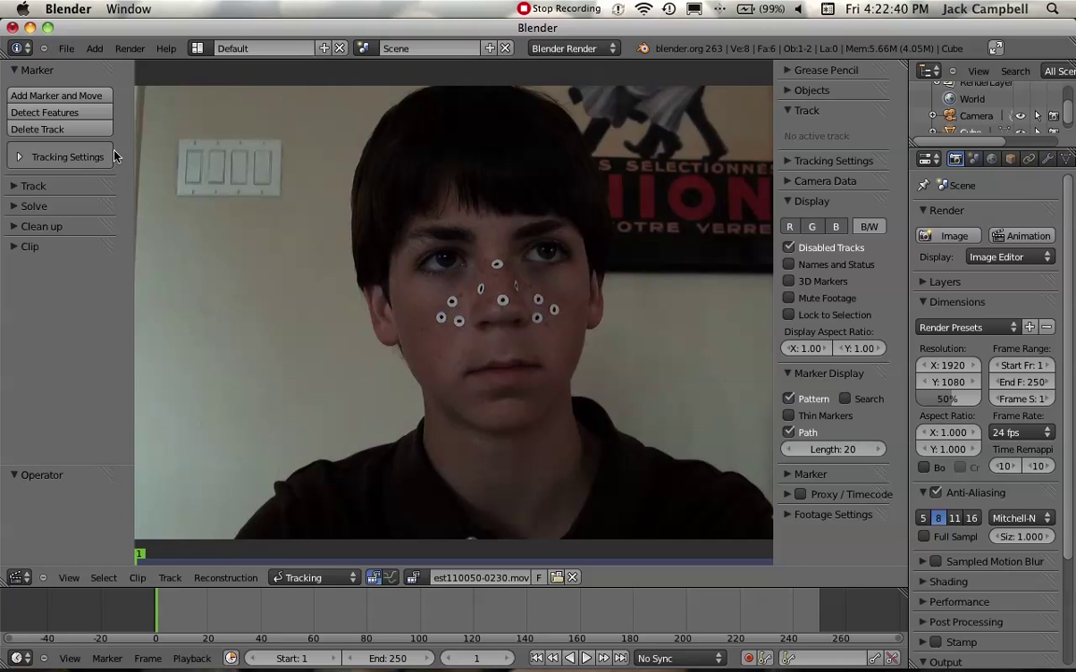
# Expand the tracking settings, set Match to Previous frame and set the search size to 15.
pyautogui.click(18, 159)
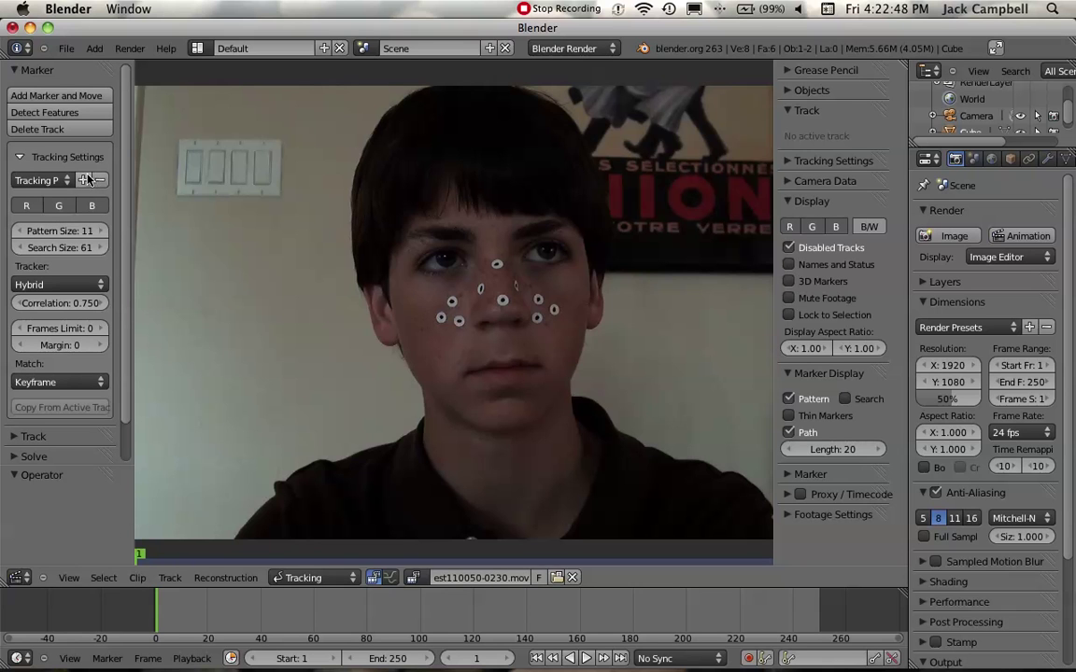
pyautogui.click(53, 182)
pyautogui.click(67, 381)
pyautogui.click(76, 353)
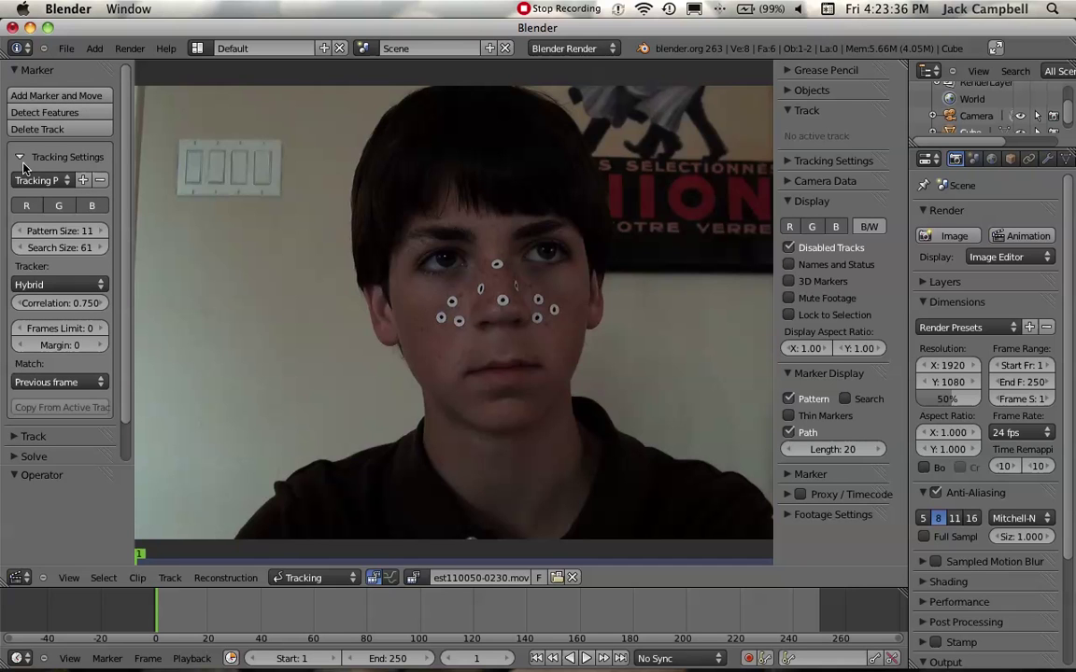
pyautogui.click(59, 247)
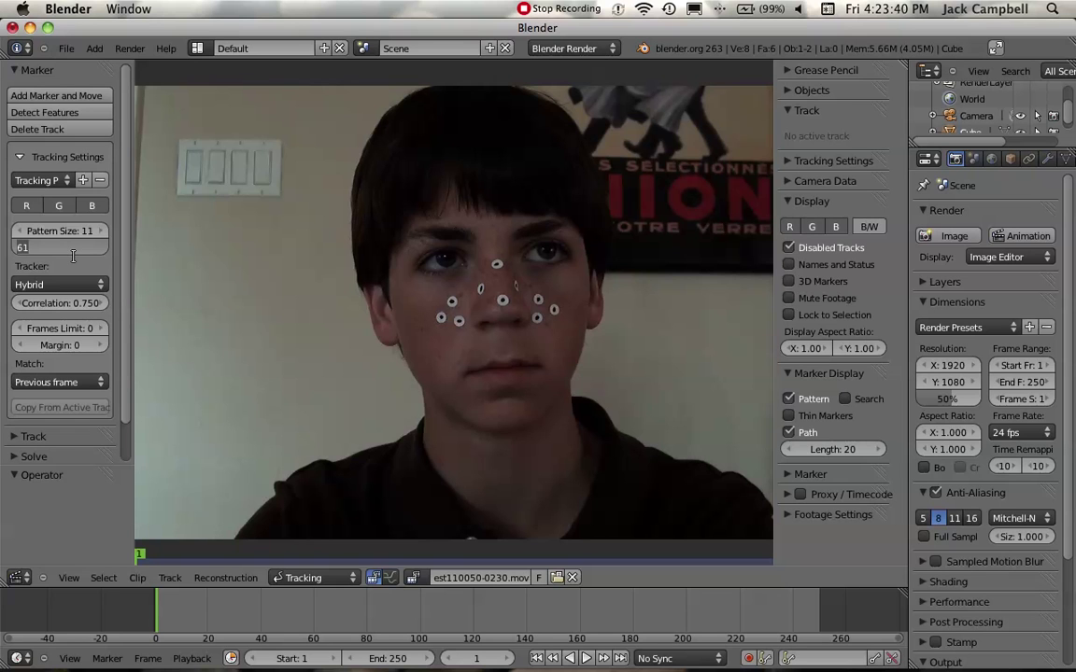
pyautogui.write('15')
pyautogui.press('Return')
# Detect features automatically across the whole frame, and delete all the detected tracks.
pyautogui.click(50, 114)
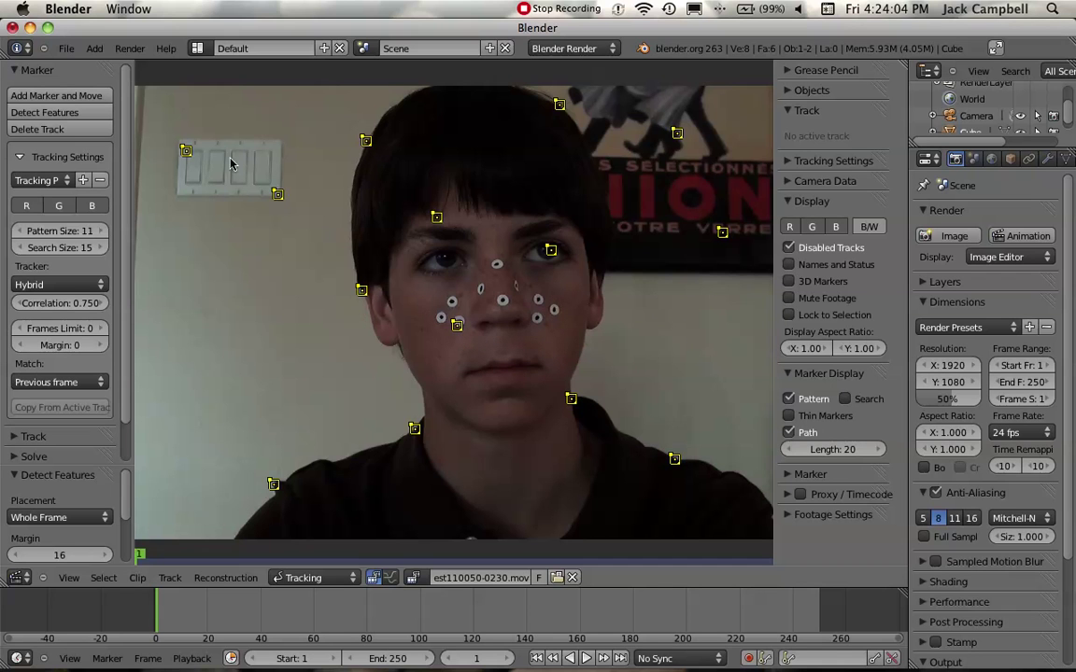
pyautogui.scroll(-6, 368, 377)
pyautogui.scroll(3, 370, 377)
pyautogui.press('x')
pyautogui.click(372, 377)
pyautogui.scroll(1, 444, 372)
pyautogui.scroll(1, 444, 373)
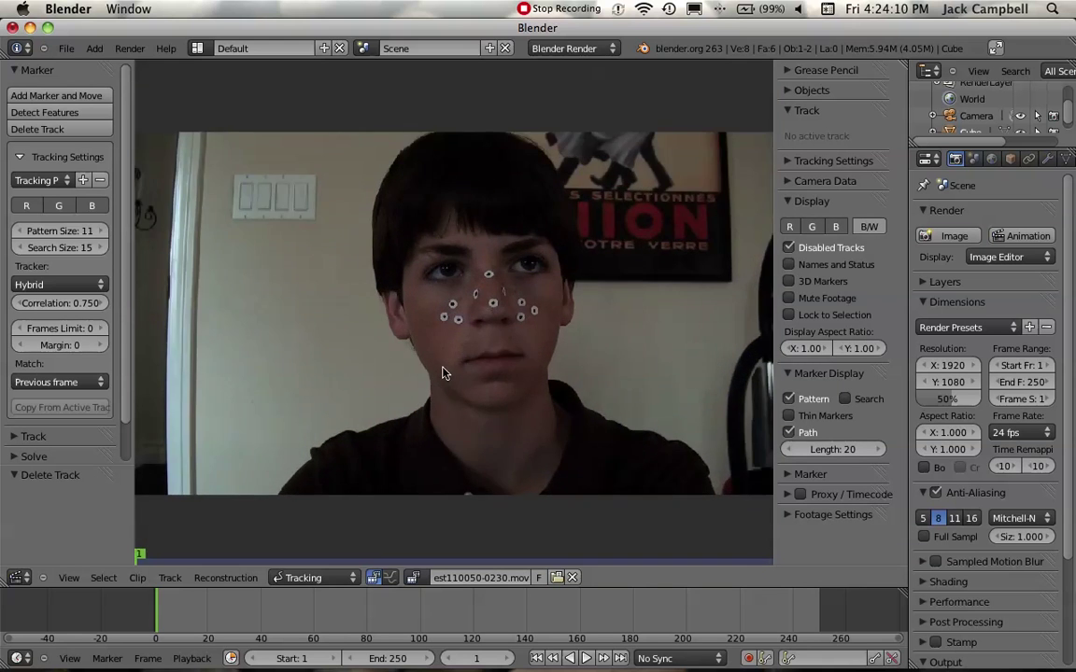
# Add a marker on the outermost left cheek dot and centre it on the dot's black middle.
pyautogui.click(71, 98)
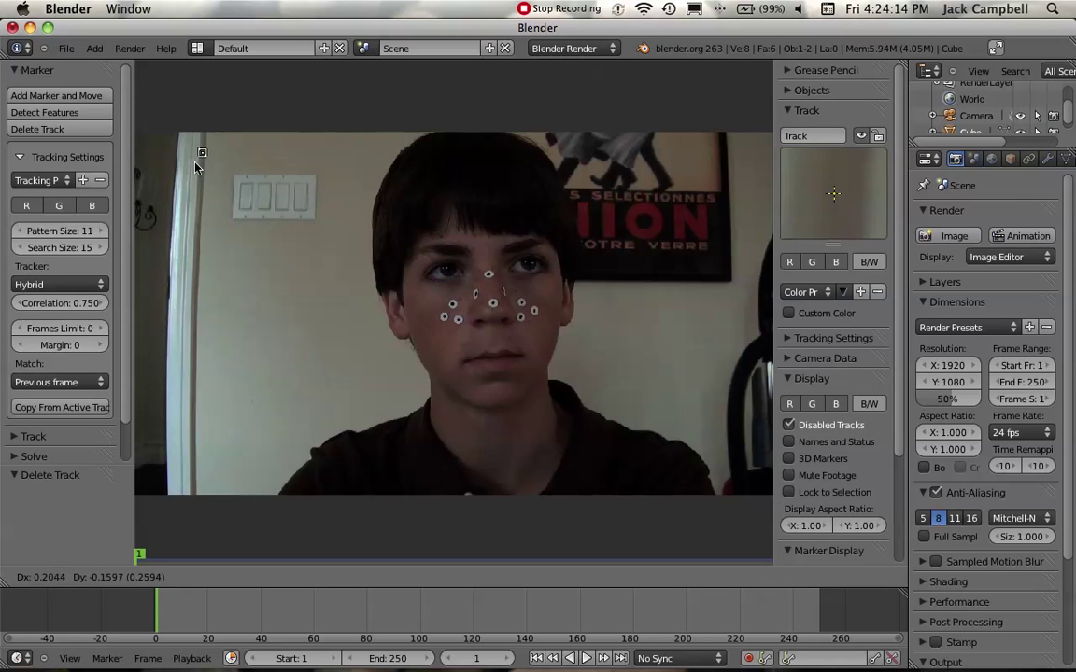
pyautogui.click(444, 320)
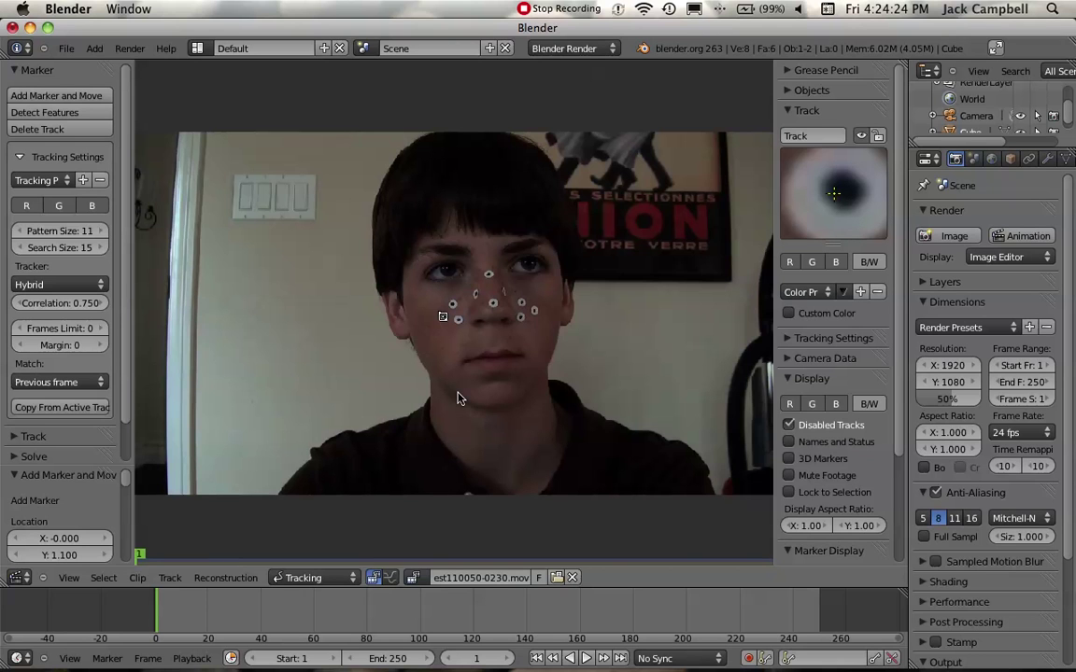
pyautogui.press('g')
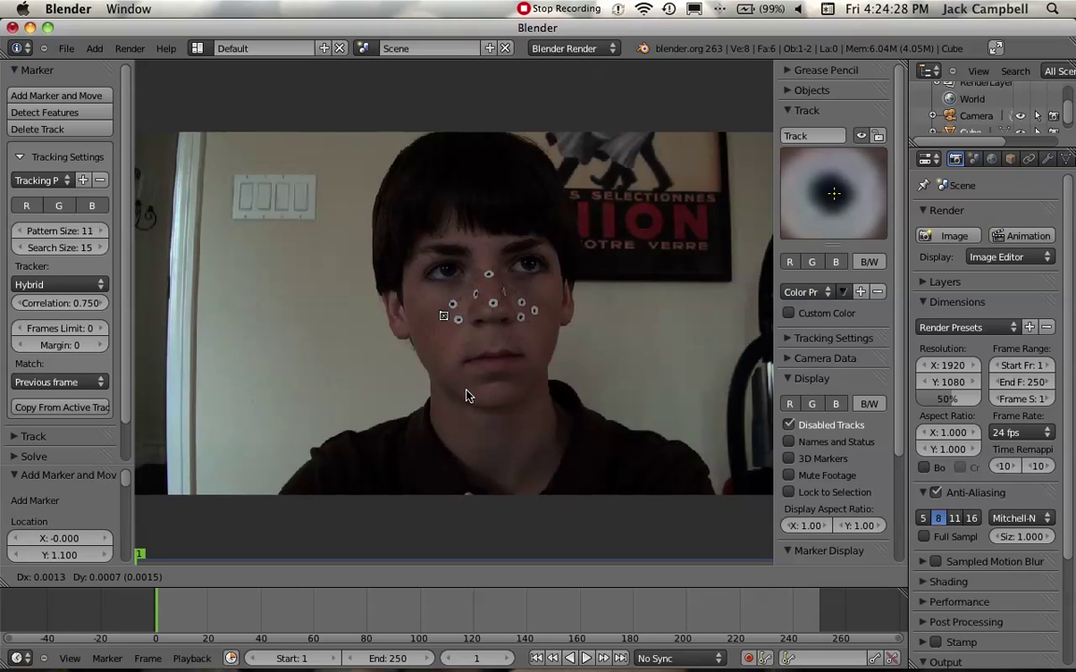
pyautogui.click(465, 396)
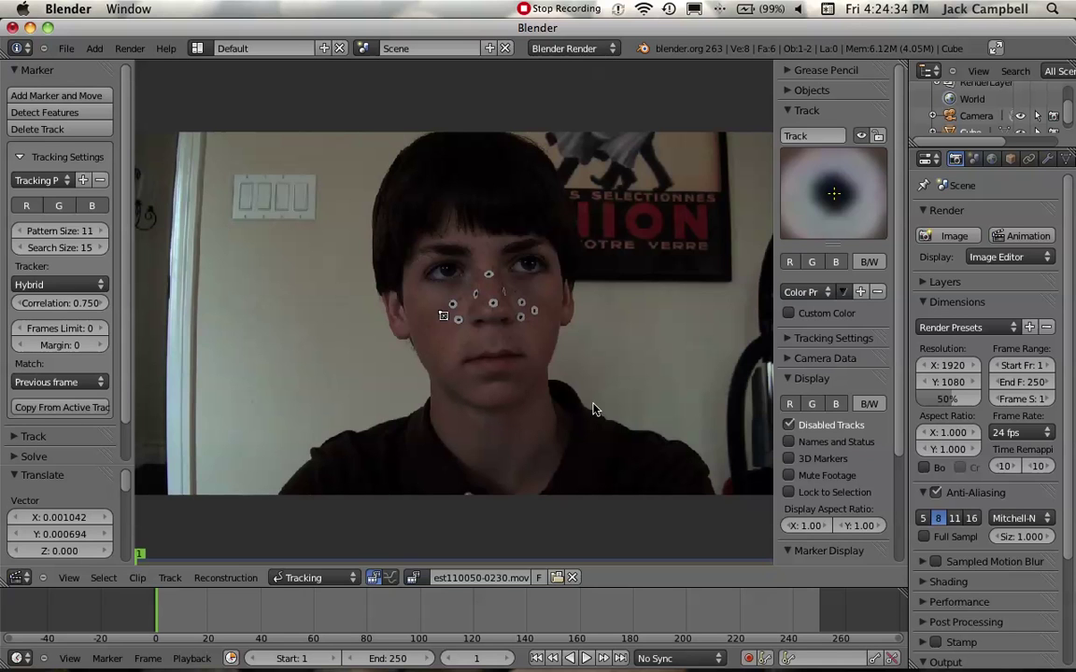
# Add a marker directly on the neighbouring lower cheek dot and delete that track.
pyautogui.scroll(-3, 840, 422)
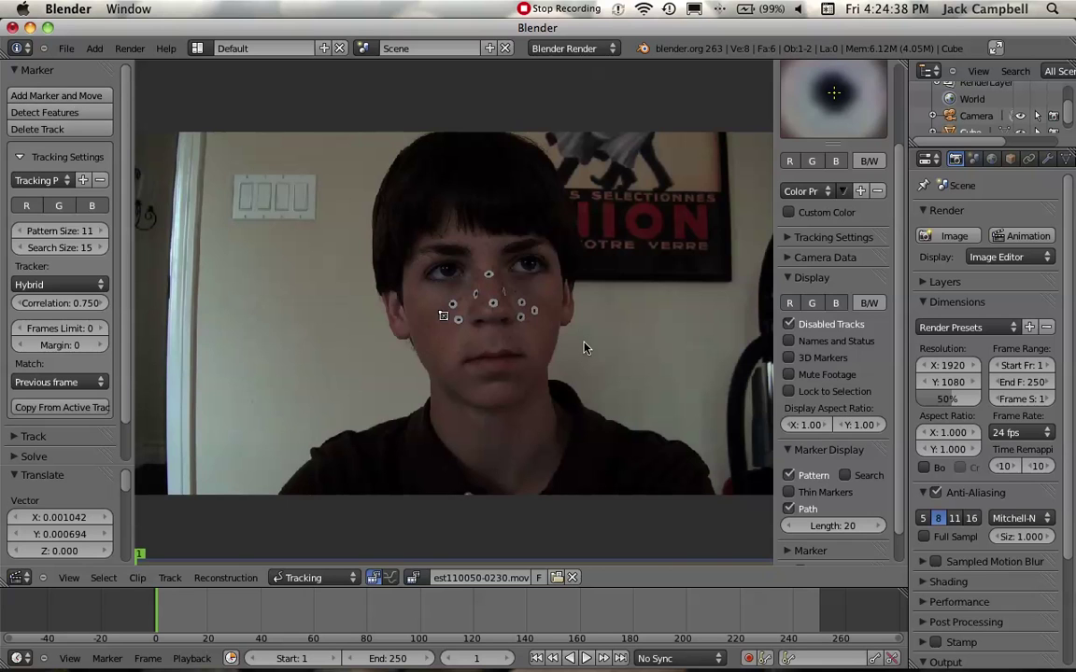
pyautogui.keyDown('ctrl'); pyautogui.click(457, 322); pyautogui.keyUp('ctrl')
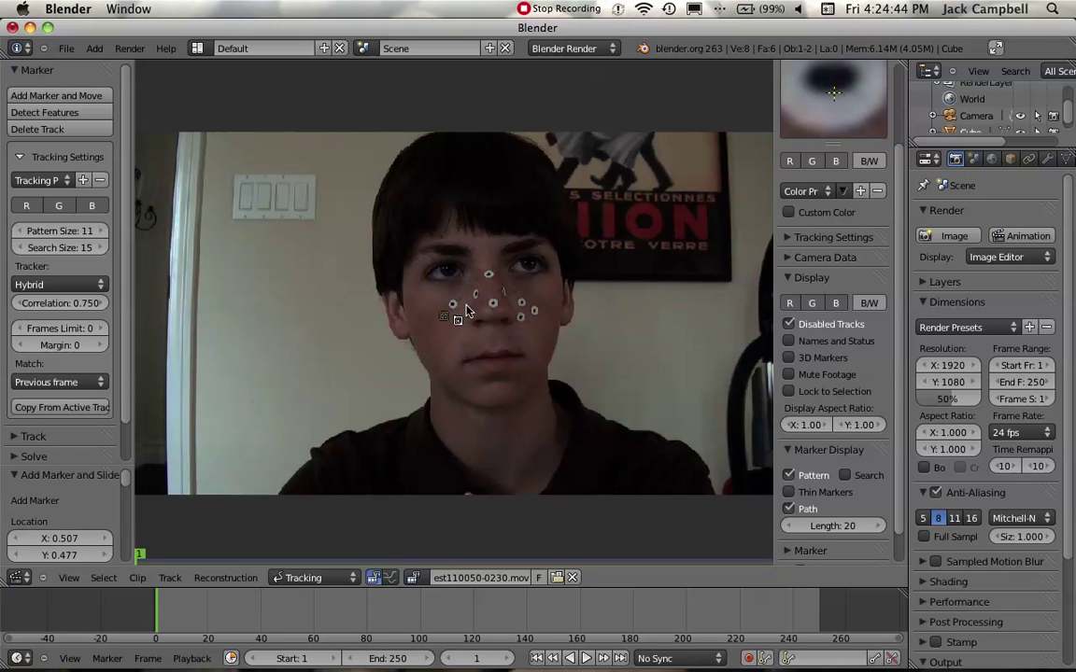
pyautogui.press('x')
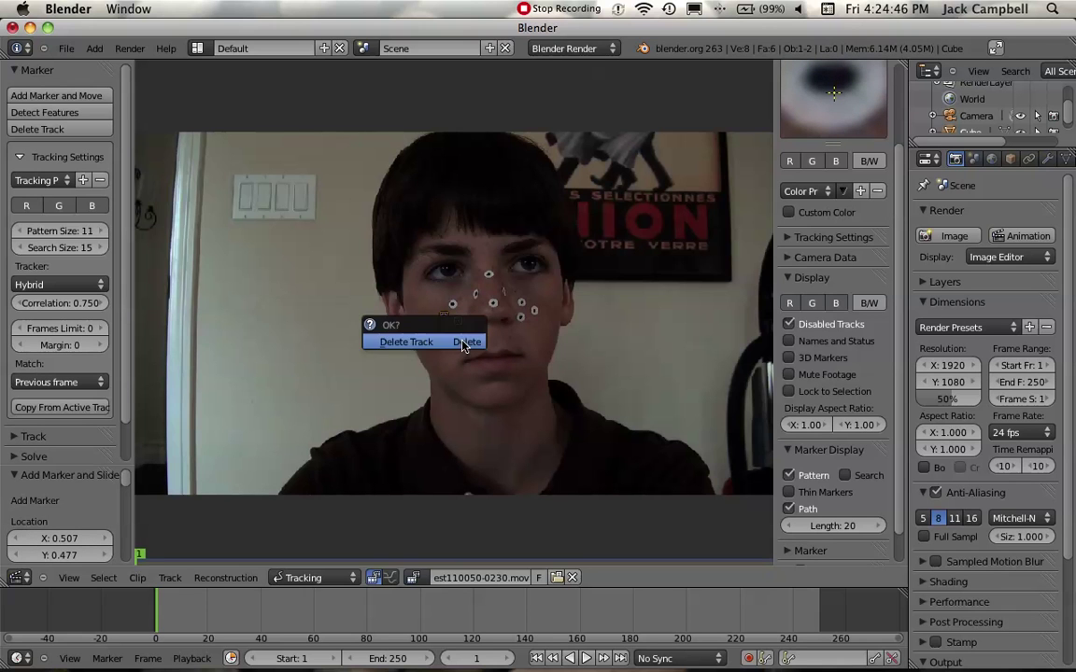
pyautogui.click(464, 342)
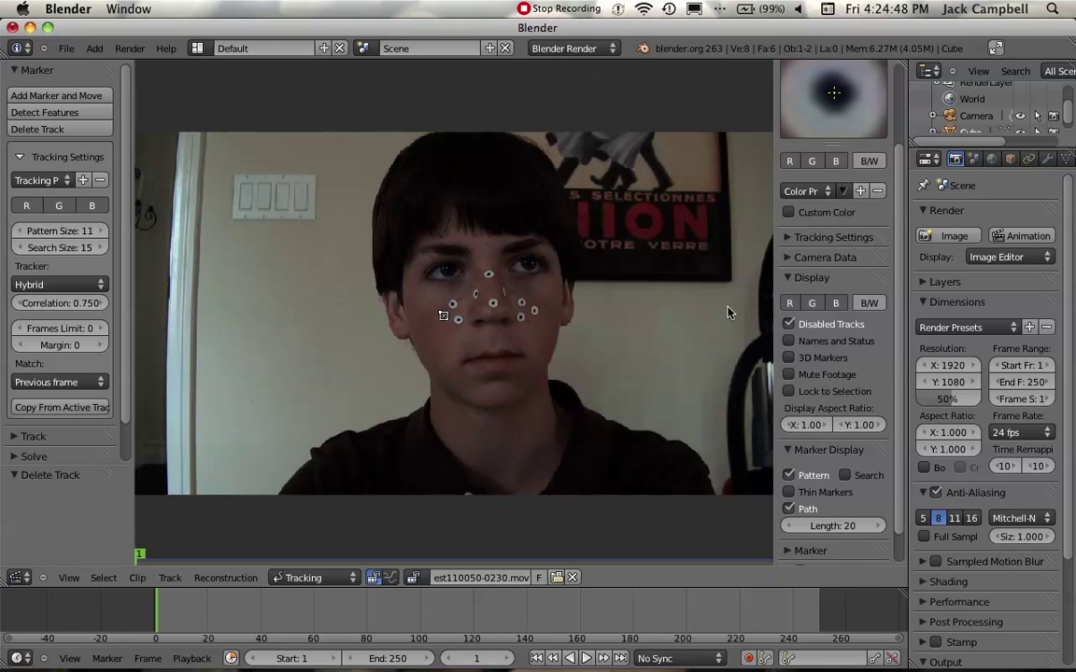
# Display the markers' search areas and raise the default search size to 20.
pyautogui.click(845, 475)
pyautogui.scroll(5, 458, 353)
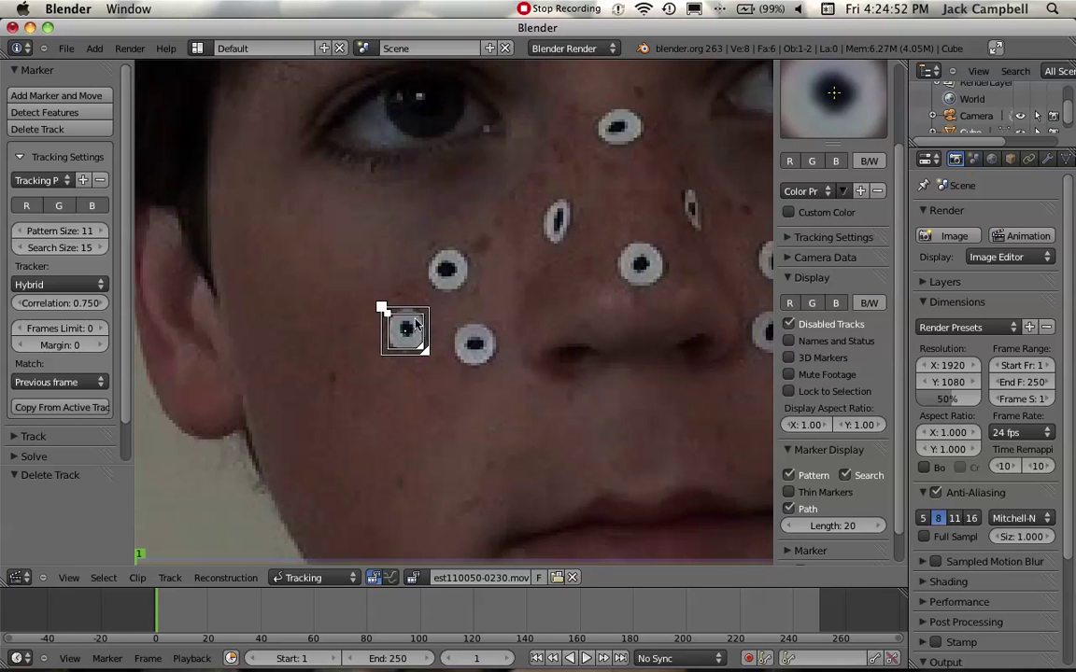
pyautogui.click(99, 248)
pyautogui.click(99, 248)
pyautogui.click(99, 249)
pyautogui.click(99, 249)
pyautogui.click(99, 248)
# Replace the existing marker on the outermost left cheek dot with a new one centred on its black middle.
pyautogui.press('x')
pyautogui.click(421, 354)
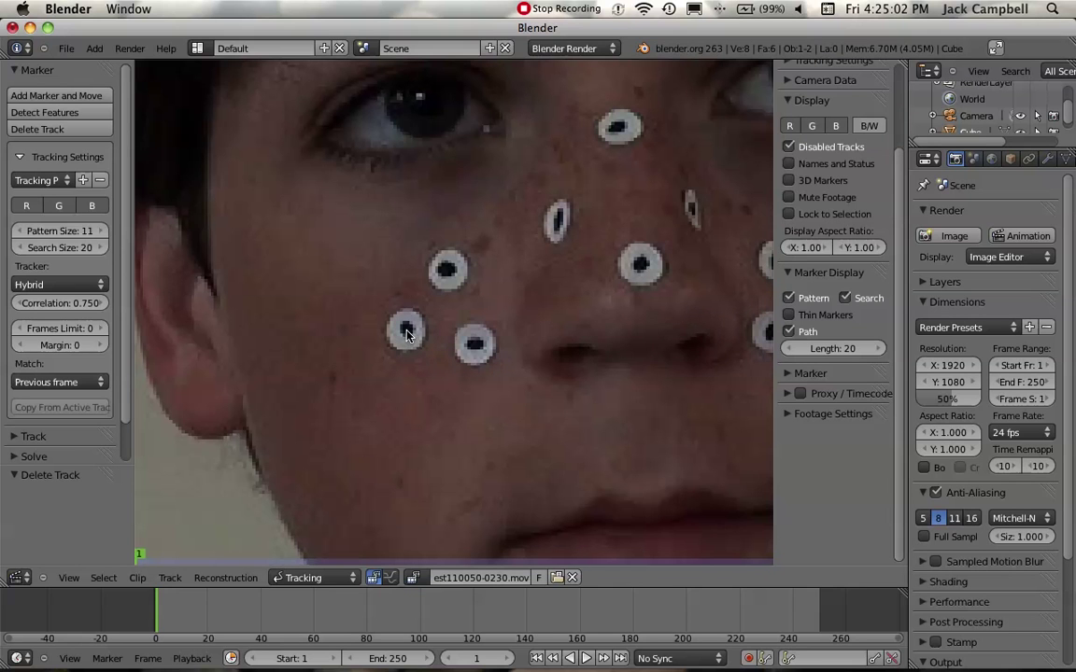
pyautogui.keyDown('ctrl'); pyautogui.click(407, 330); pyautogui.keyUp('ctrl')
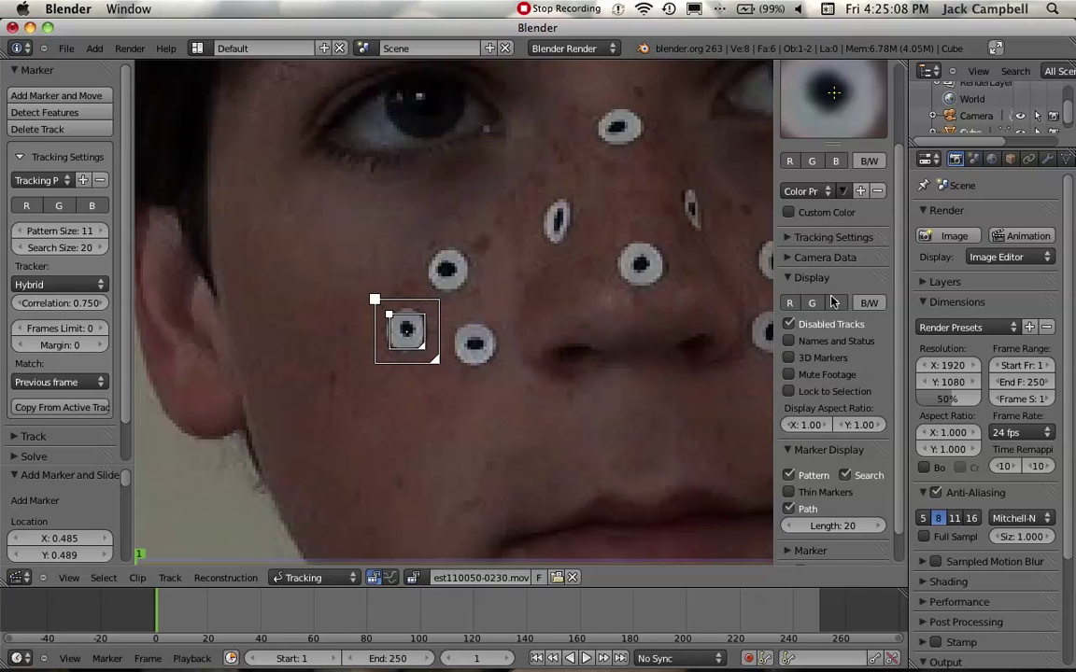
pyautogui.press('g')
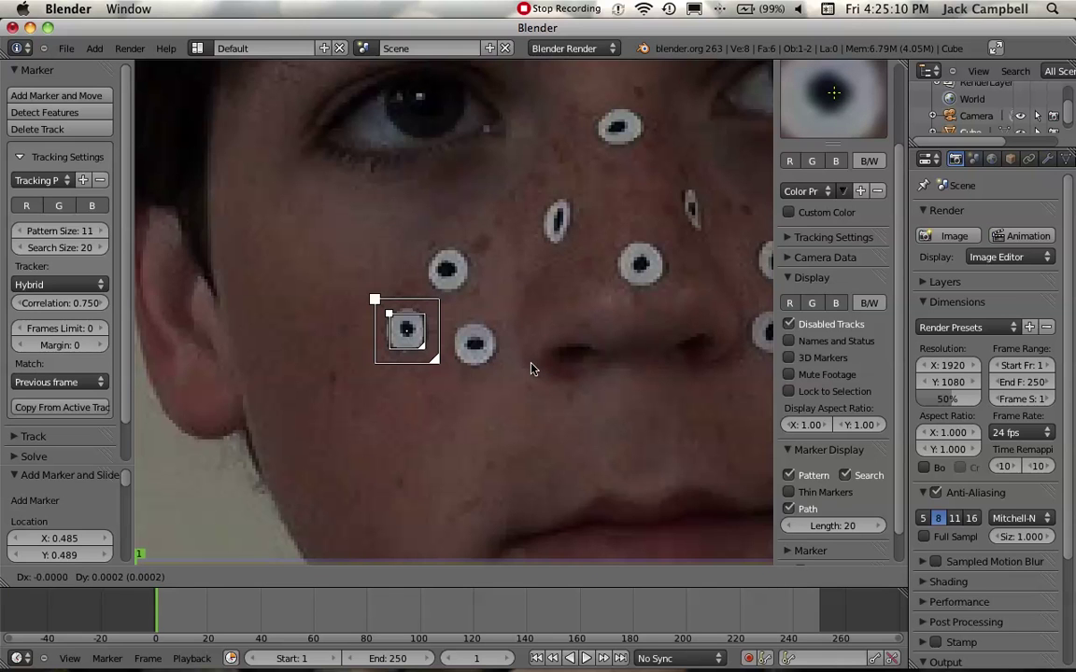
pyautogui.click(520, 371)
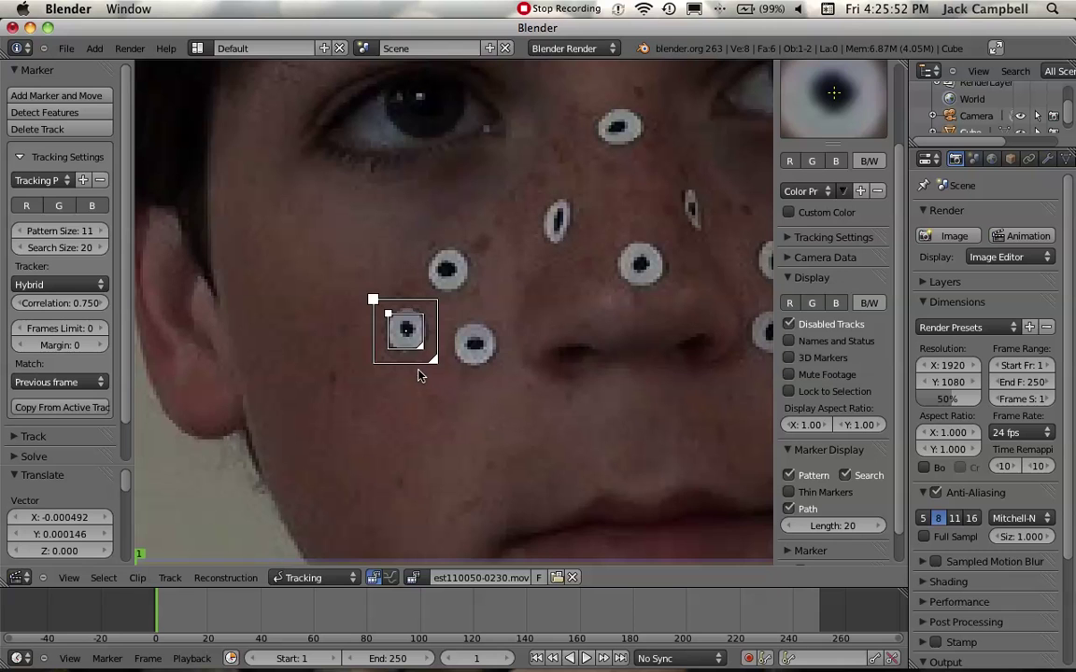
# Add markers on the lower inner and upper left cheek dots, centring each on its dot.
pyautogui.keyDown('ctrl'); pyautogui.click(476, 347); pyautogui.keyUp('ctrl')
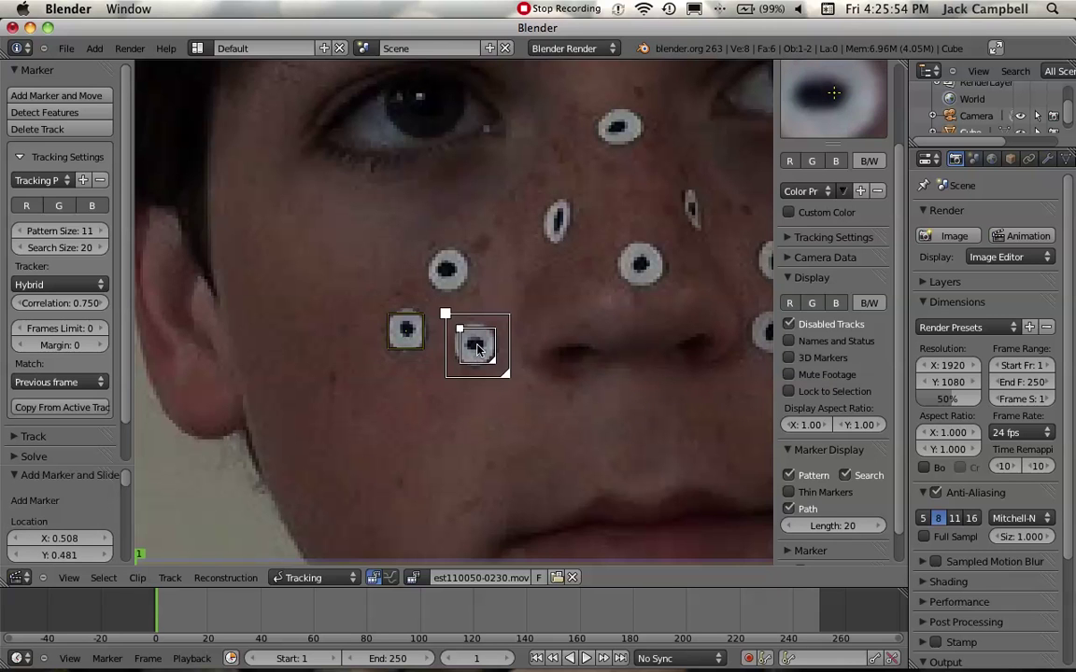
pyautogui.moveTo(513, 364); pyautogui.dragTo(508, 362, button='right')
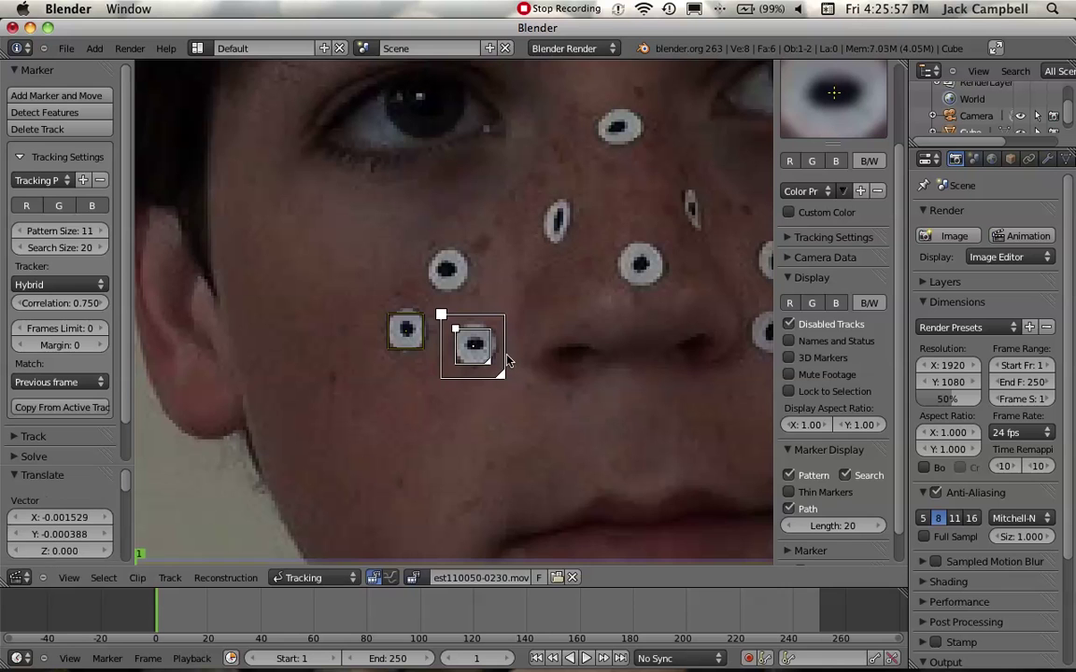
pyautogui.keyDown('ctrl'); pyautogui.click(448, 270); pyautogui.keyUp('ctrl')
pyautogui.moveTo(521, 303)
pyautogui.mouseDown(button='right')
pyautogui.moveTo(474, 303)
pyautogui.moveTo(481, 314)
pyautogui.mouseUp(button='right')
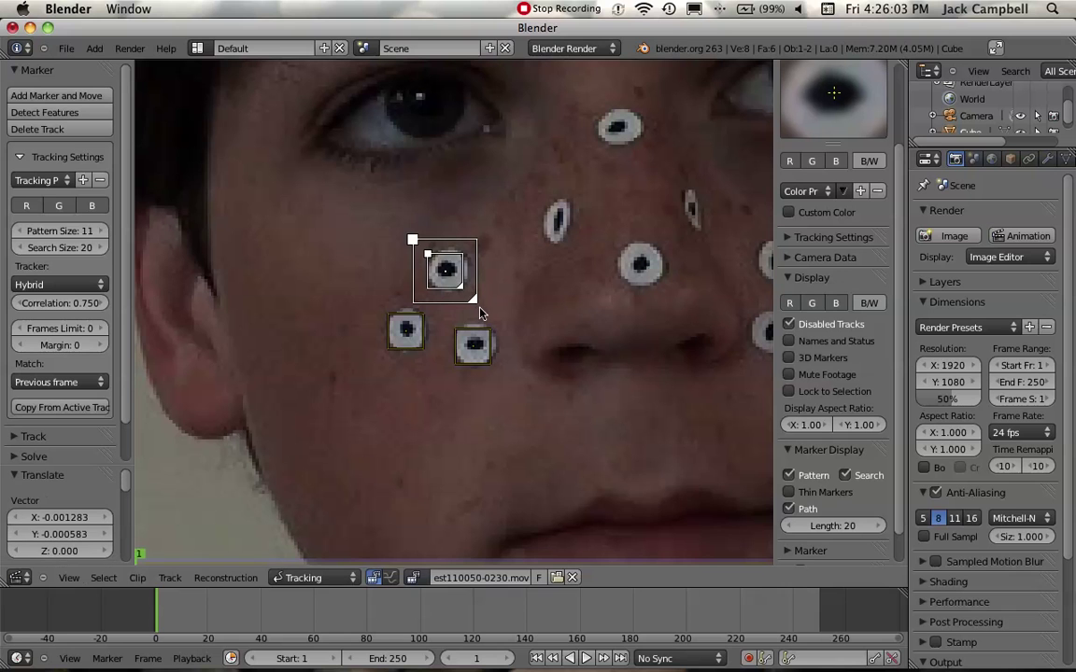
# Add markers on the left nose-side, nose-tip and nose-bridge dots, centring the latter two on their black middles.
pyautogui.keyDown('ctrl'); pyautogui.click(557, 224); pyautogui.keyUp('ctrl')
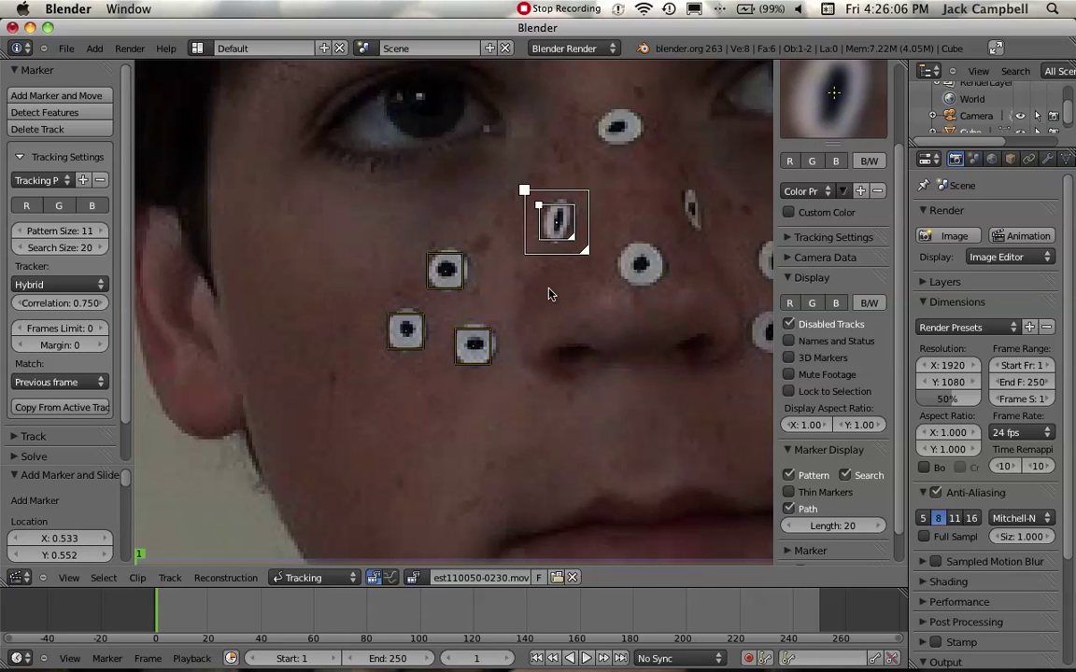
pyautogui.keyDown('ctrl'); pyautogui.click(642, 265); pyautogui.keyUp('ctrl')
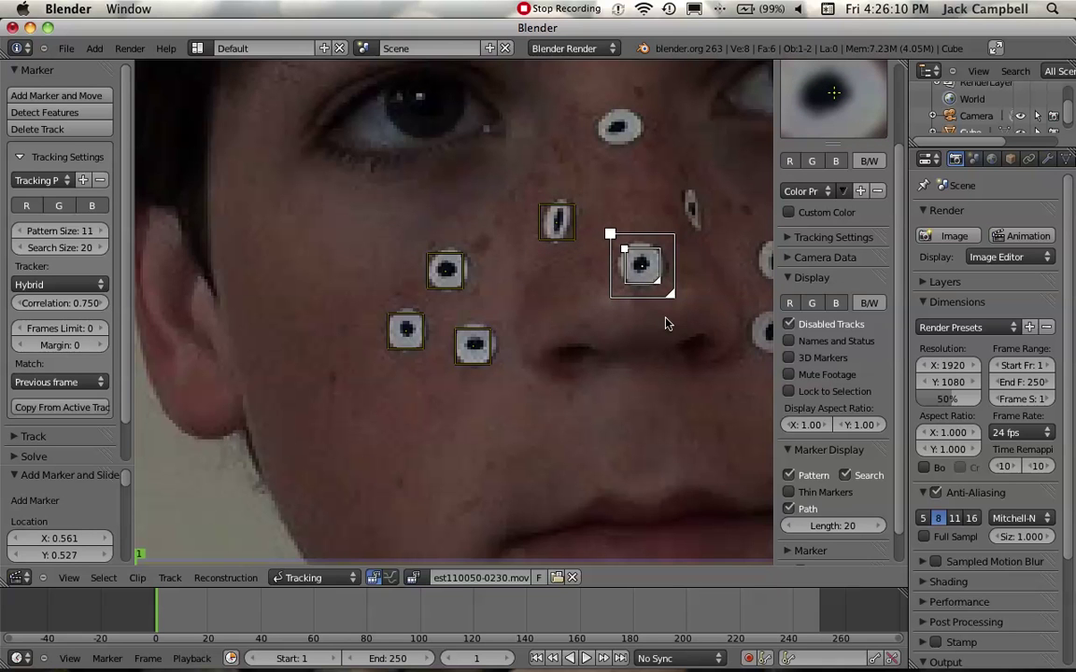
pyautogui.press('g')
pyautogui.click(635, 320)
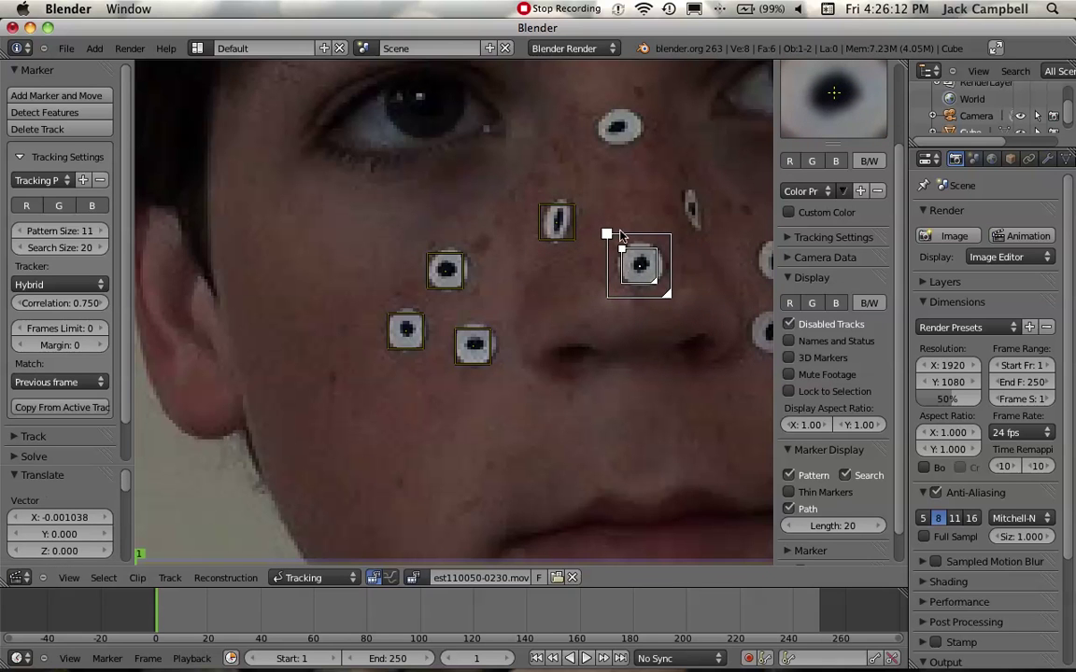
pyautogui.keyDown('ctrl'); pyautogui.click(618, 131); pyautogui.keyUp('ctrl')
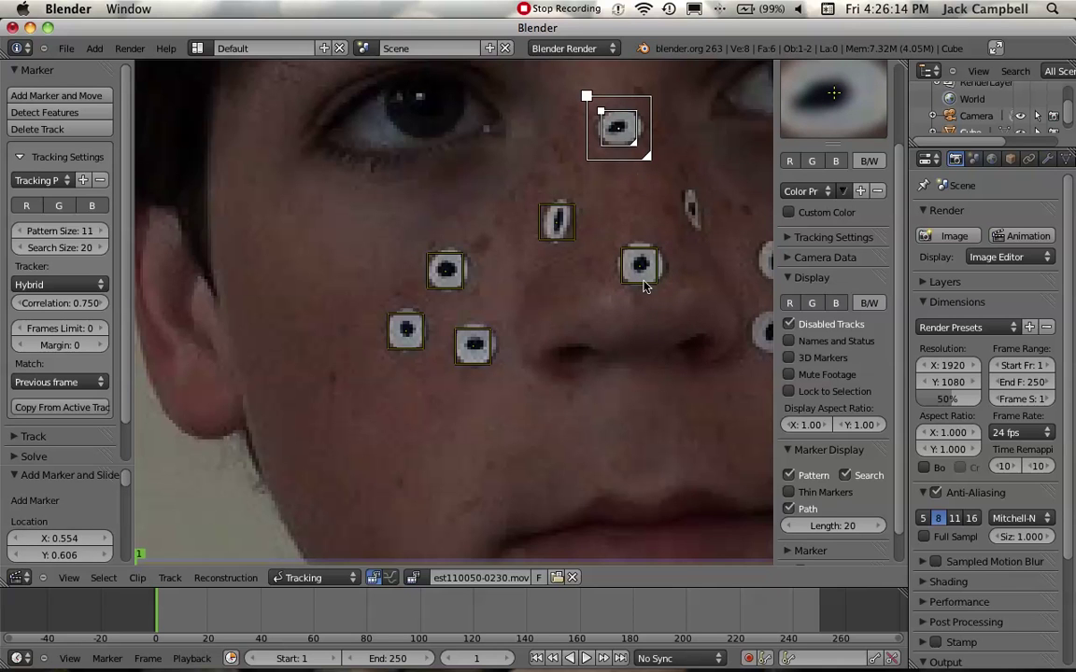
pyautogui.click(624, 291)
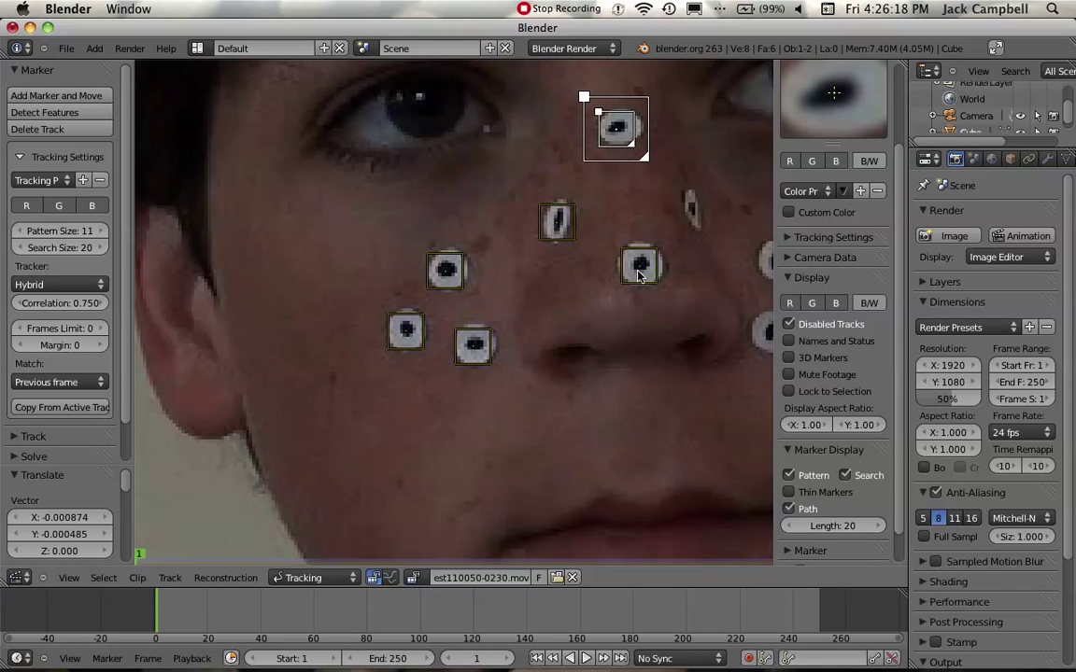
# Add a marker on the narrow dot on the right side of the nose and centre it.
pyautogui.hscroll(5, 639, 276)
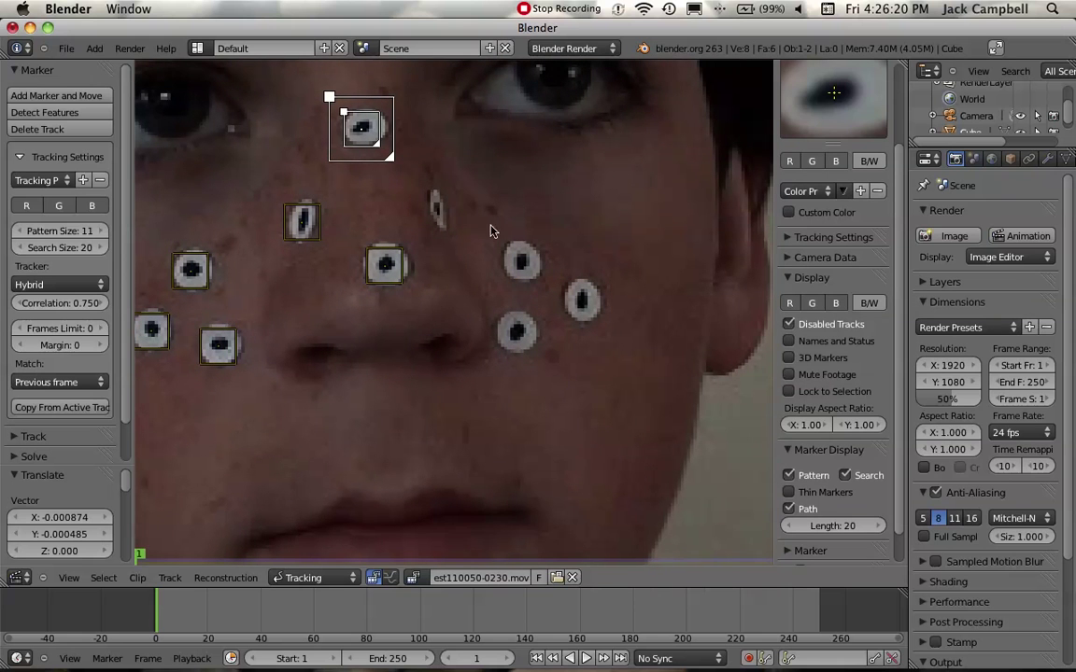
pyautogui.keyDown('ctrl'); pyautogui.click(439, 212); pyautogui.keyUp('ctrl')
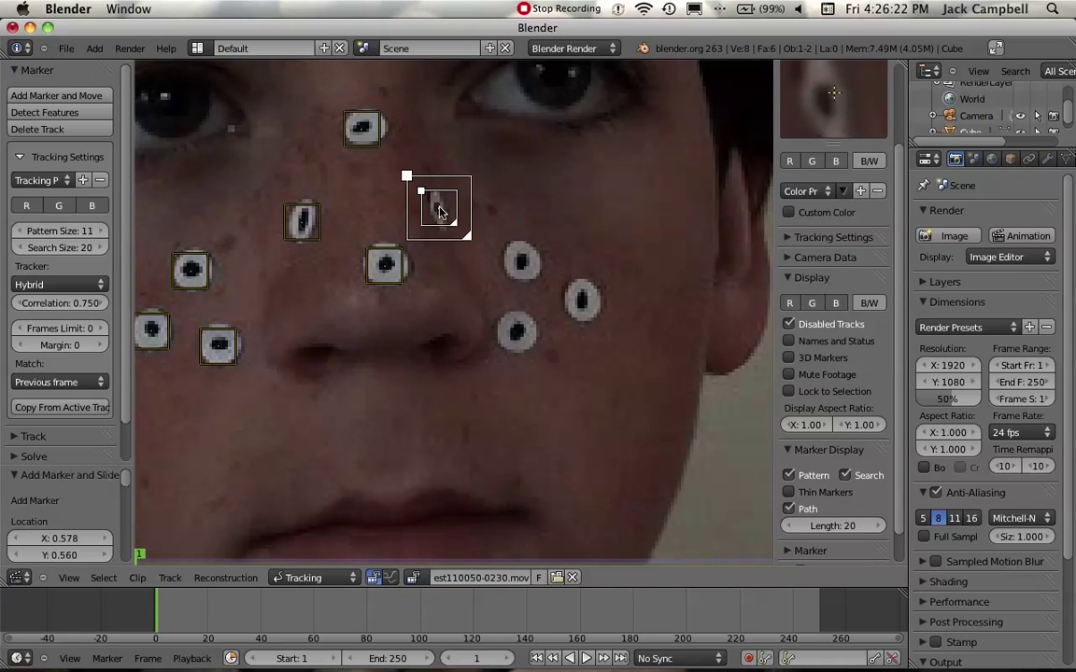
pyautogui.moveTo(445, 213)
pyautogui.keyDown('ctrl'); pyautogui.mouseDown()
pyautogui.moveTo(432, 210)
pyautogui.moveTo(421, 238)
pyautogui.mouseUp(); pyautogui.keyUp('ctrl')
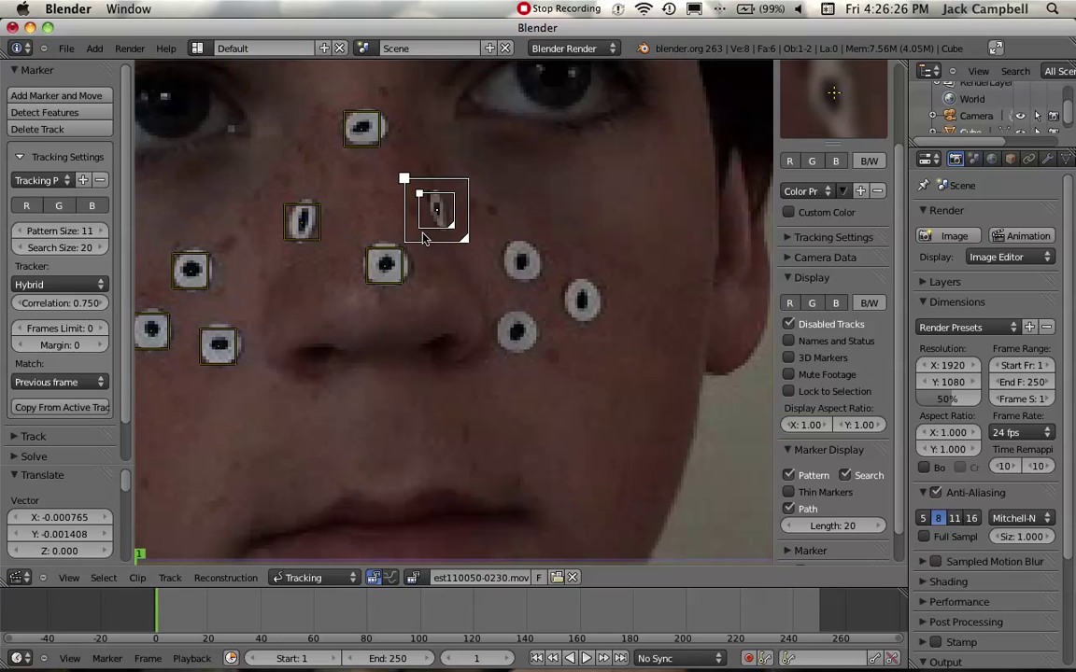
# Add markers on the upper, lower and outermost right cheek dots, centring each on its black middle.
pyautogui.keyDown('ctrl'); pyautogui.click(524, 265); pyautogui.keyUp('ctrl')
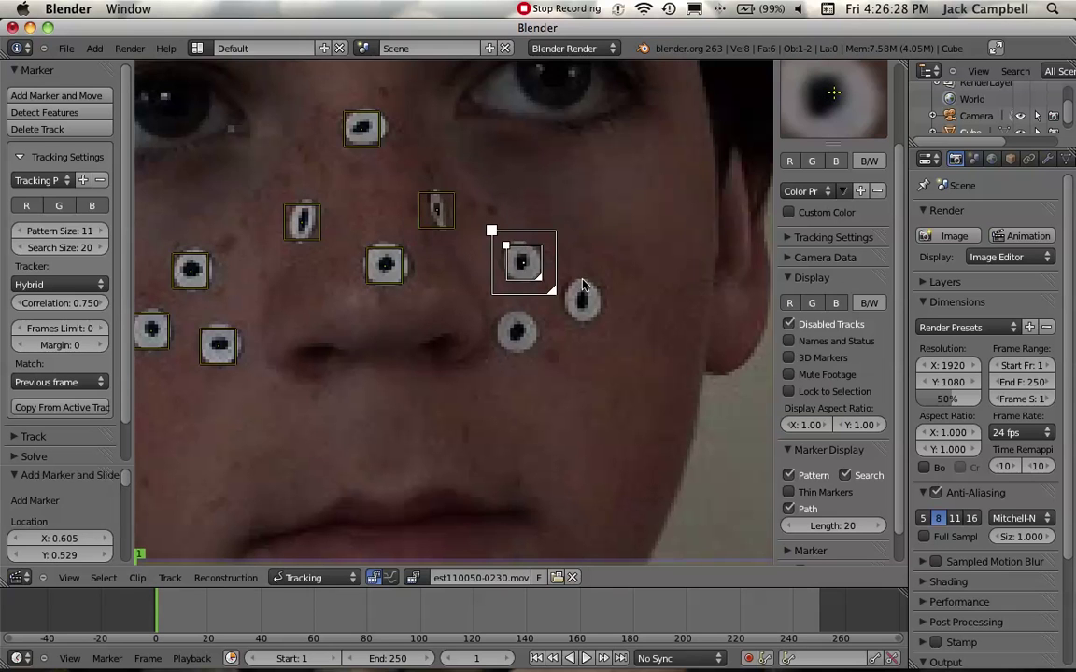
pyautogui.keyDown('ctrl'); pyautogui.moveTo(585, 286); pyautogui.dragTo(501, 255); pyautogui.keyUp('ctrl')
pyautogui.keyDown('ctrl'); pyautogui.click(519, 336); pyautogui.keyUp('ctrl')
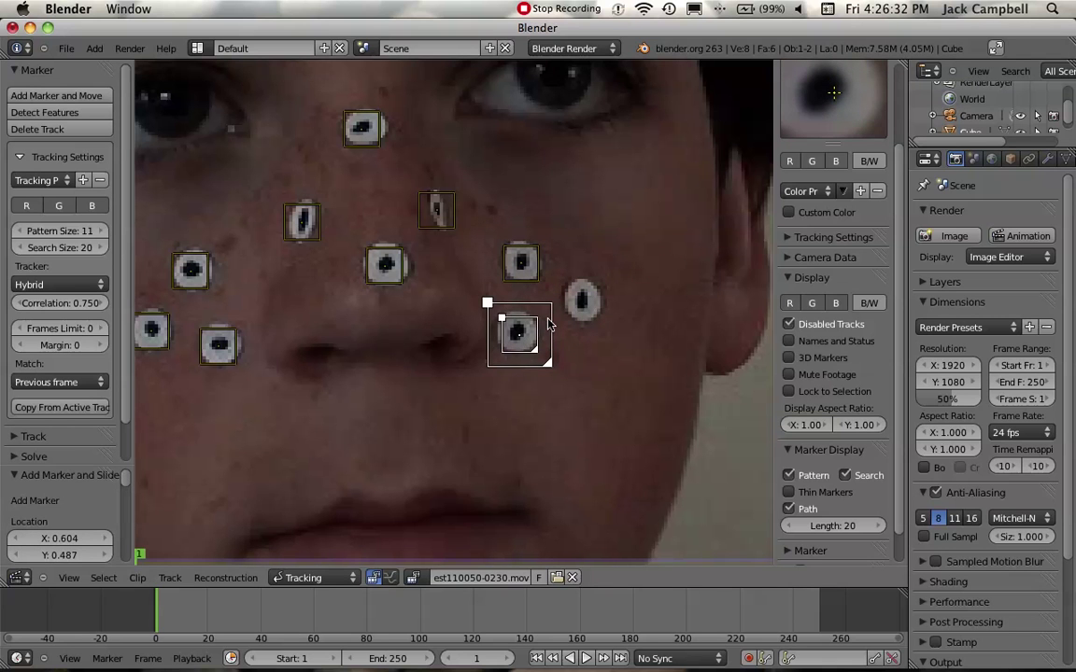
pyautogui.keyDown('ctrl'); pyautogui.moveTo(515, 324); pyautogui.dragTo(513, 324); pyautogui.keyUp('ctrl')
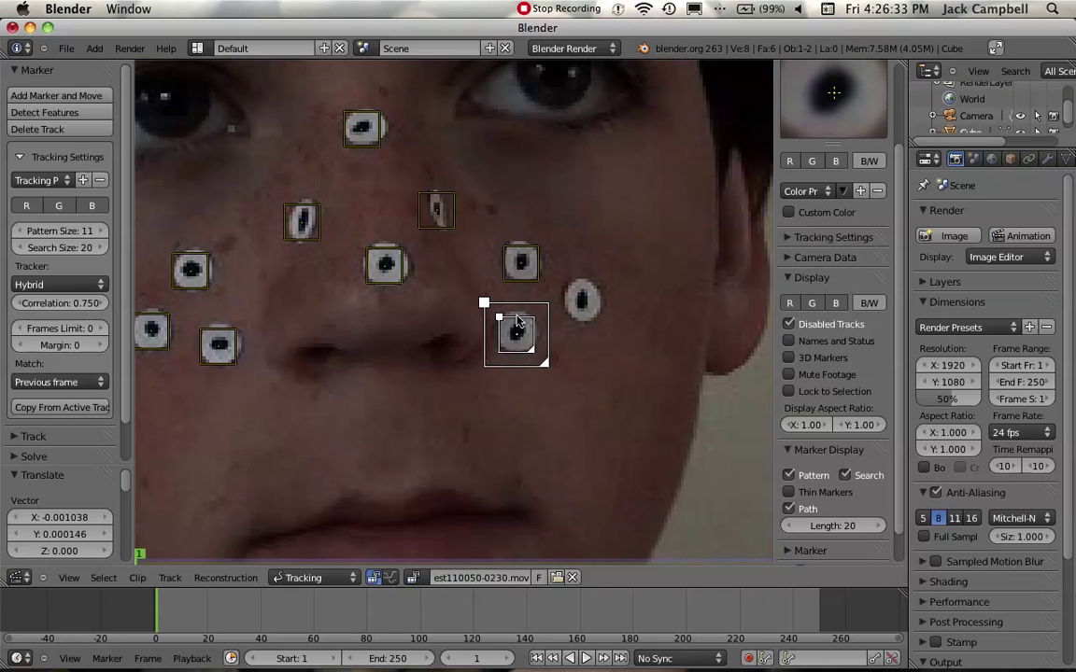
pyautogui.keyDown('ctrl'); pyautogui.click(582, 301); pyautogui.keyUp('ctrl')
pyautogui.moveTo(591, 262)
pyautogui.mouseDown()
pyautogui.moveTo(636, 308)
pyautogui.moveTo(774, 325)
pyautogui.moveTo(795, 317)
pyautogui.mouseUp()
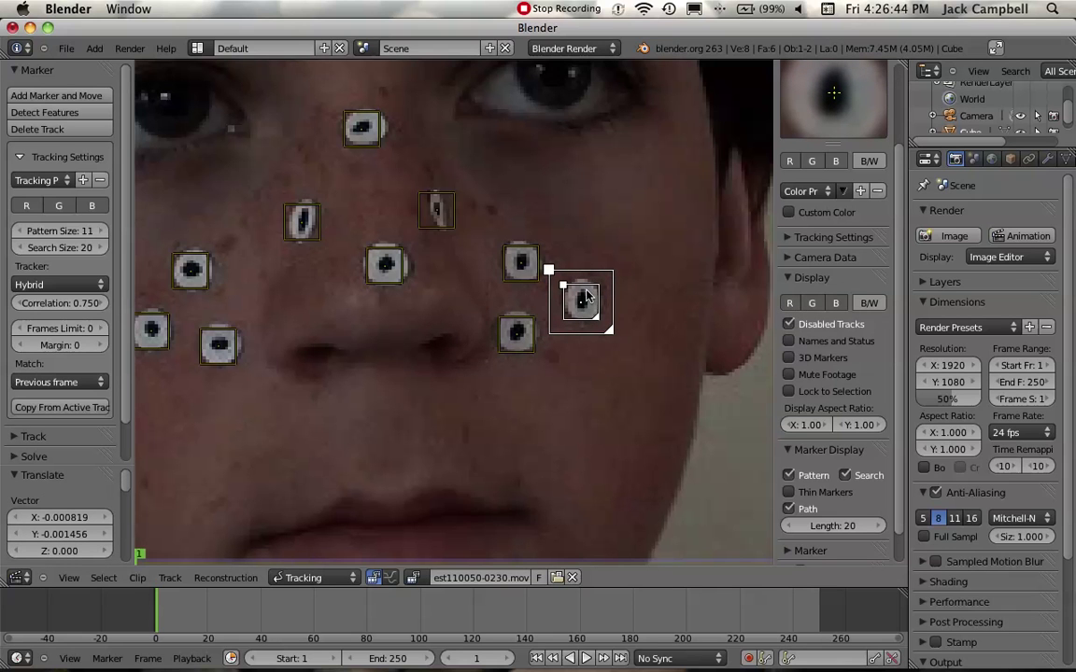
# Play the footage briefly to preview the head movement against the markers, and return to frame 1.
pyautogui.scroll(-1, 448, 322)
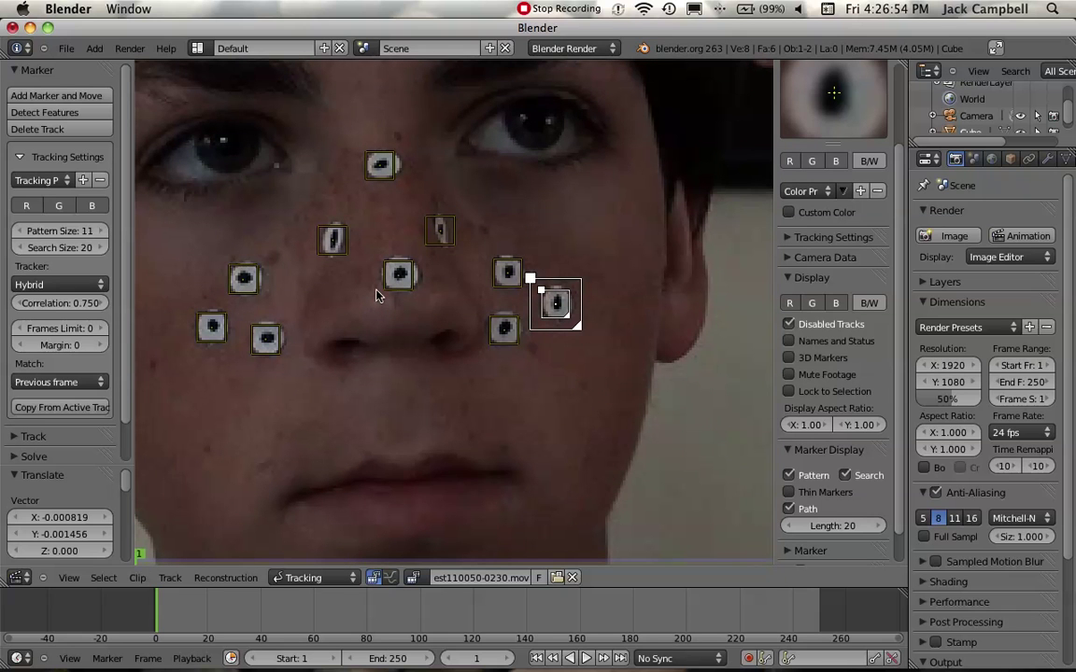
pyautogui.hotkey('alt', 'a')
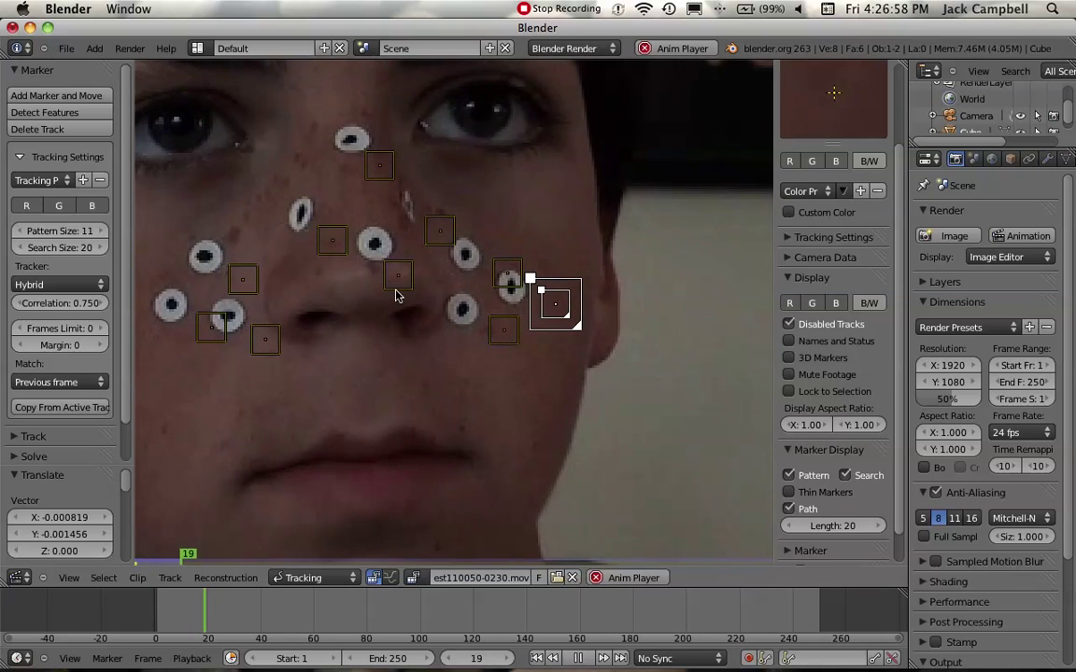
pyautogui.press('Escape')
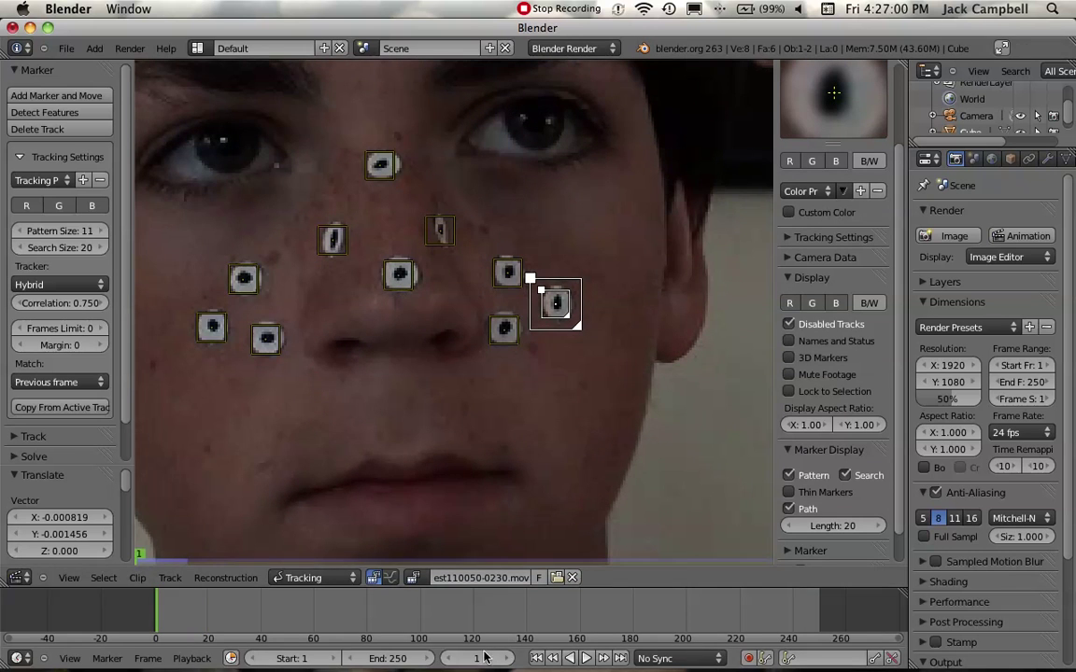
# Select all tracks and save the project to the Desktop as track21.blend.
pyautogui.press('a')
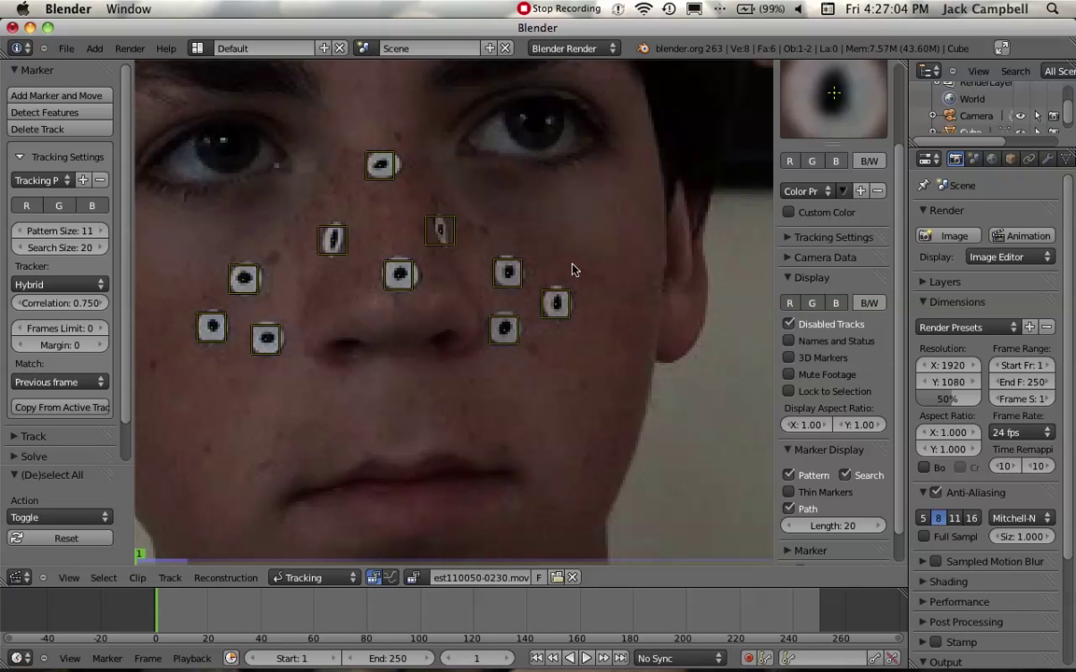
pyautogui.press('a')
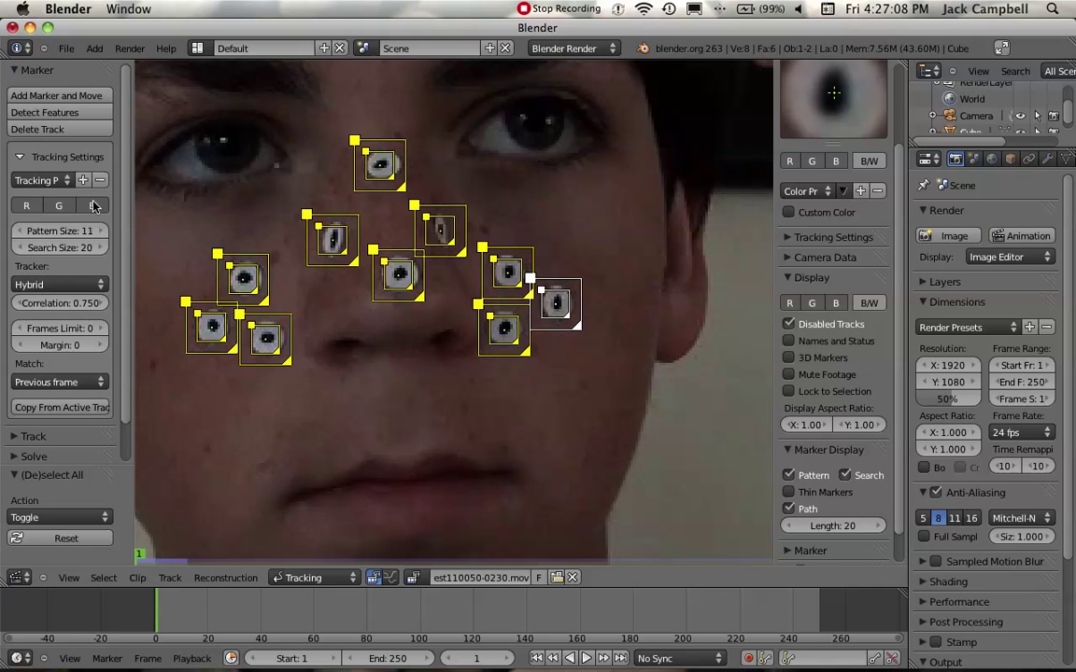
pyautogui.hotkey('ctrl', 's')
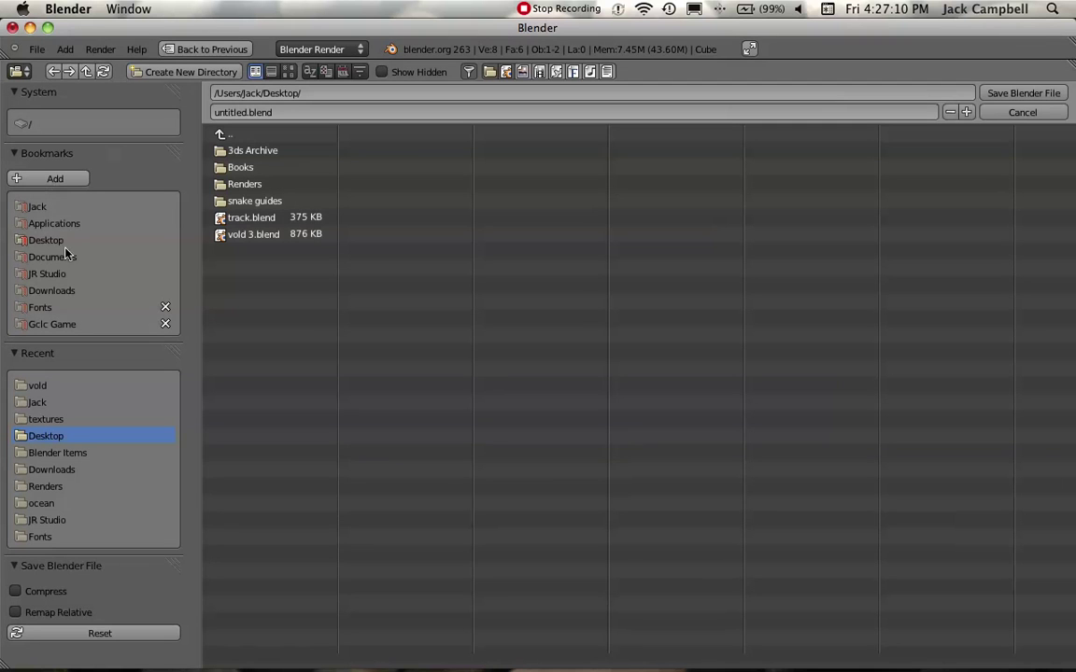
pyautogui.click(298, 112)
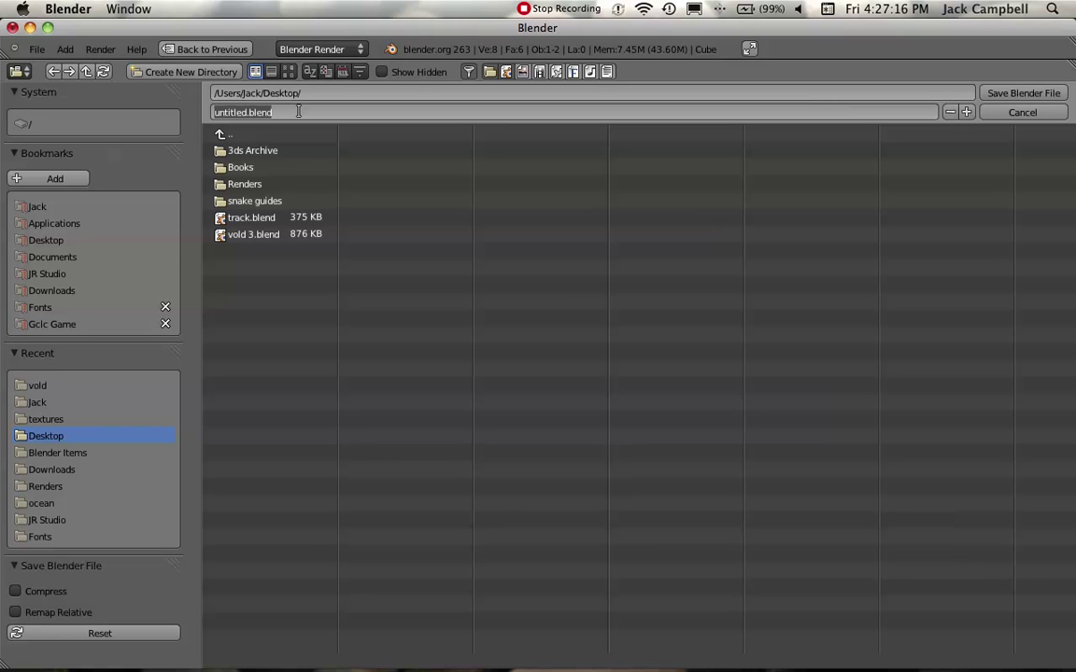
pyautogui.write('ta')
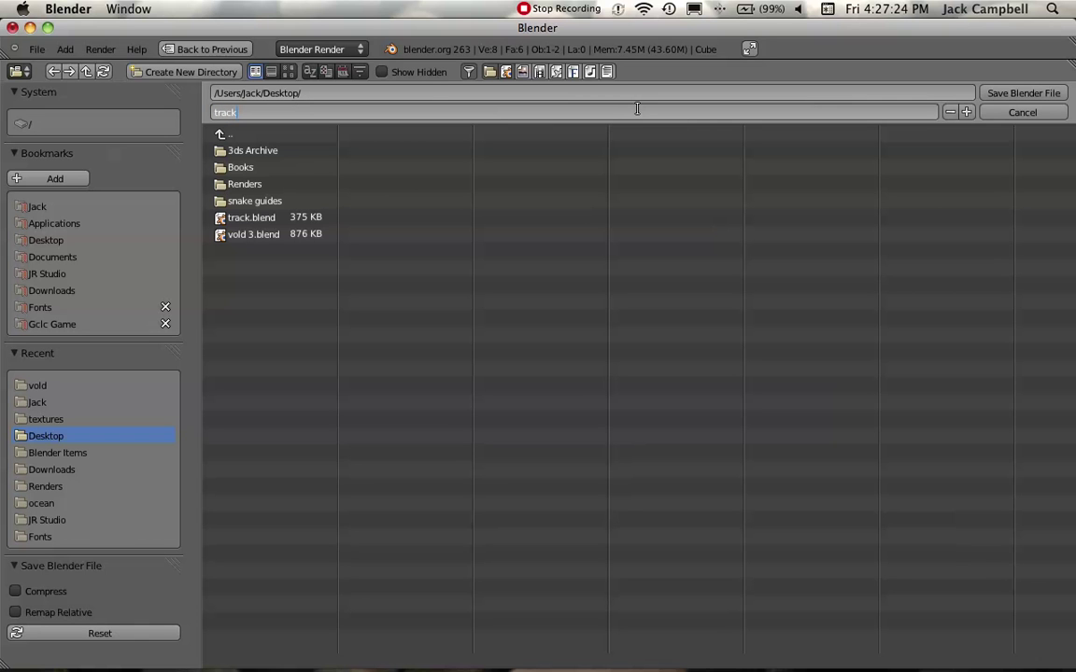
pyautogui.write('ck21')
pyautogui.click(1039, 92)
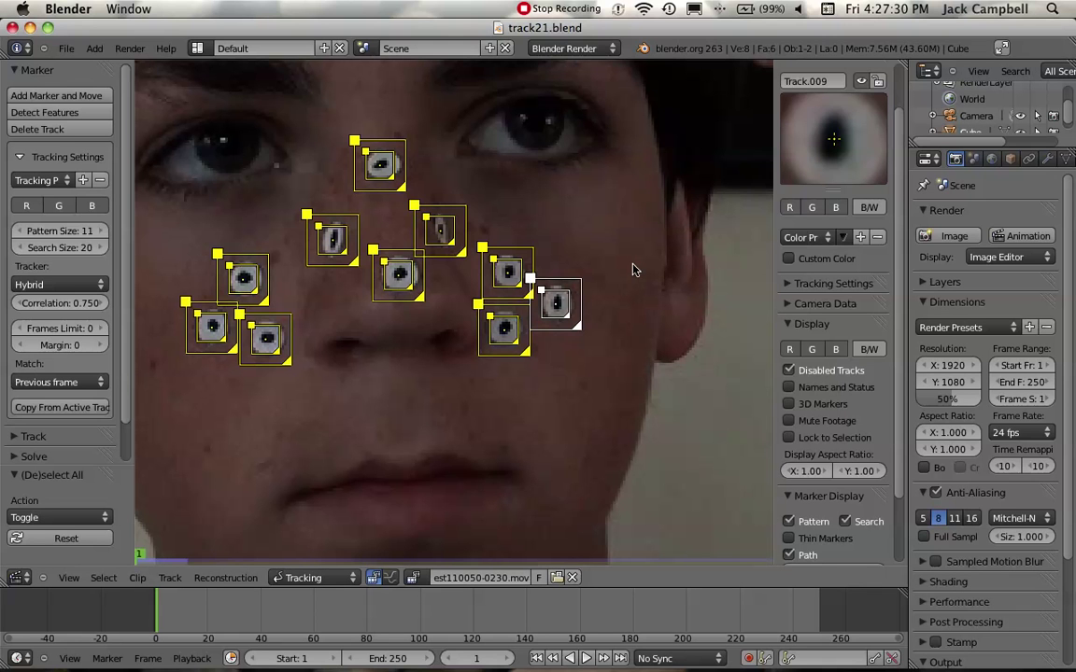
pyautogui.press('super+h')
pyautogui.press('super+Tab')
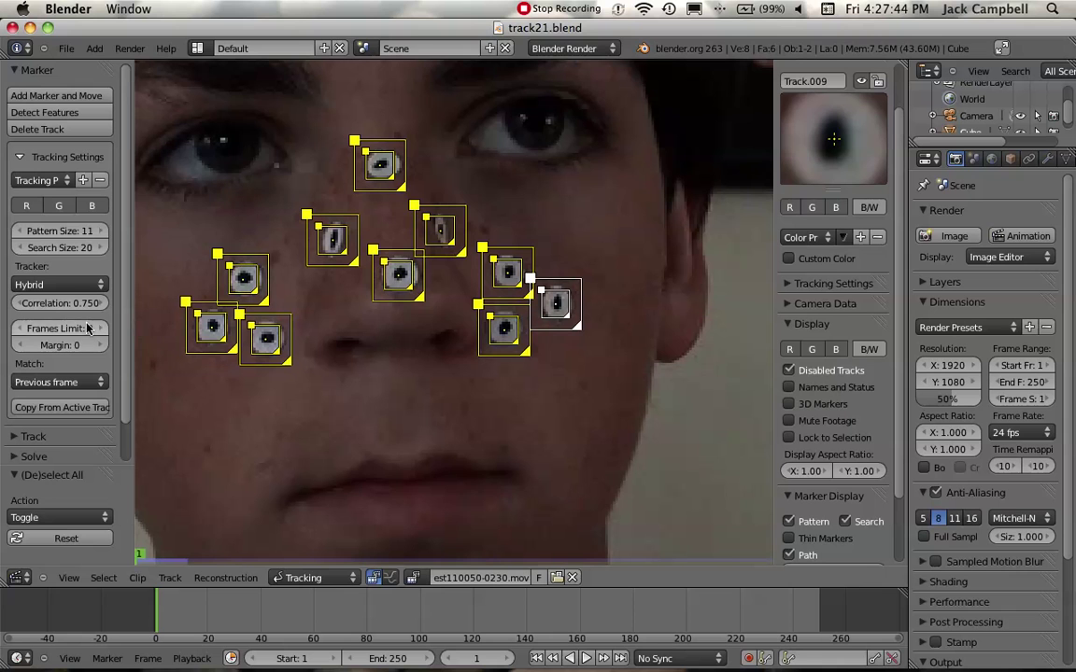
# Track all selected markers forward through the footage.
pyautogui.scroll(-2, 80, 247)
pyautogui.scroll(1, 69, 224)
pyautogui.scroll(-1, 68, 224)
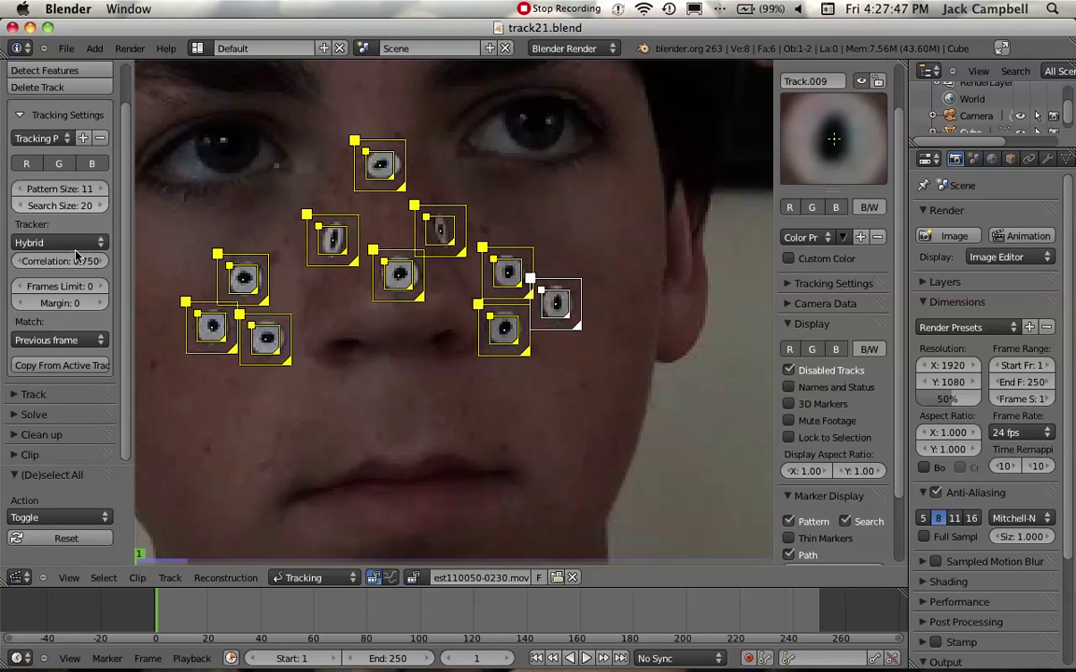
pyautogui.click(35, 396)
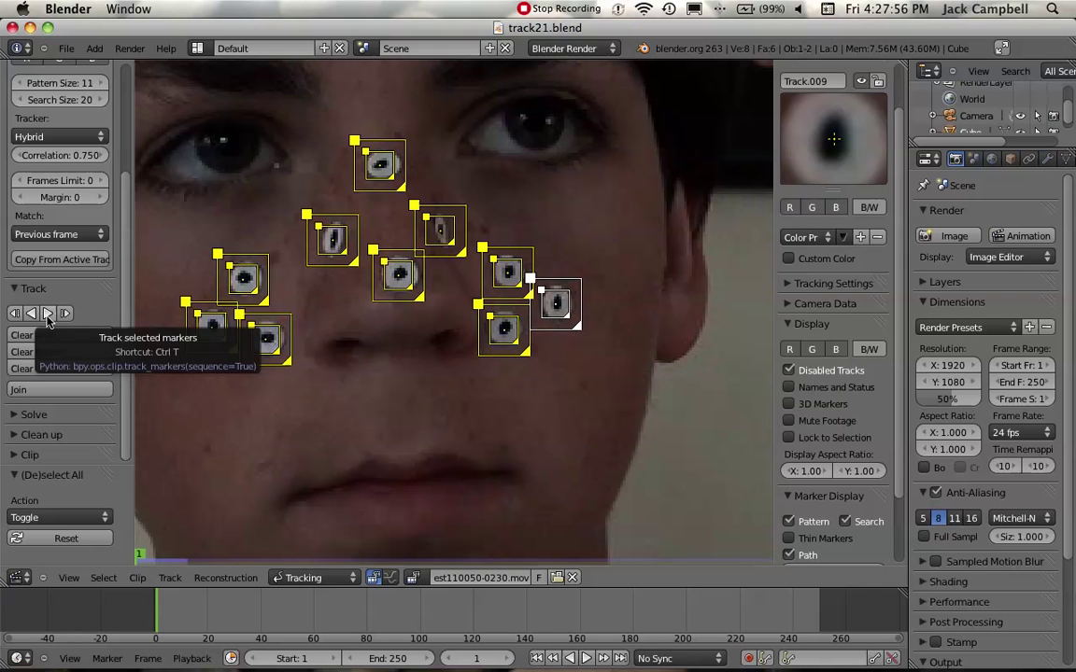
pyautogui.click(49, 317)
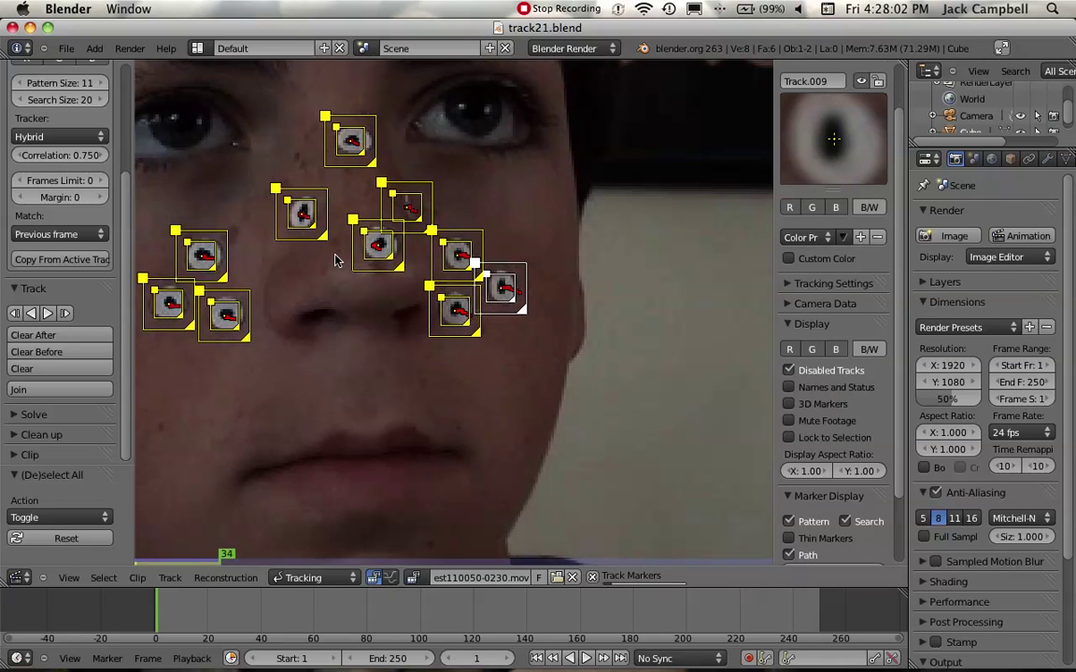
pyautogui.scroll(-5, 337, 261)
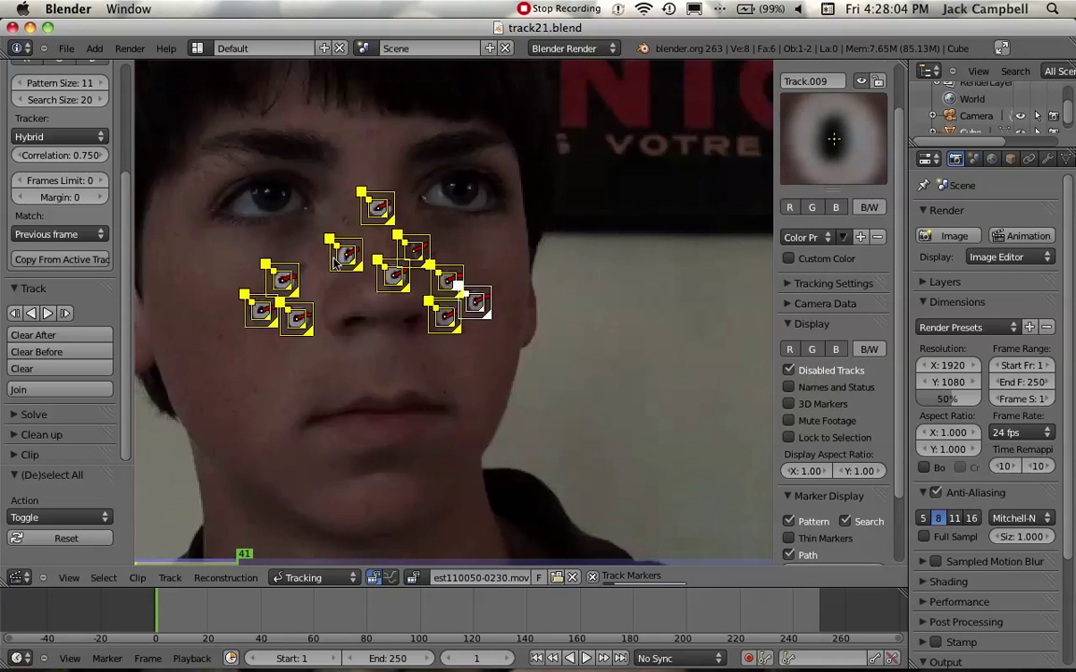
pyautogui.scroll(4, 345, 275)
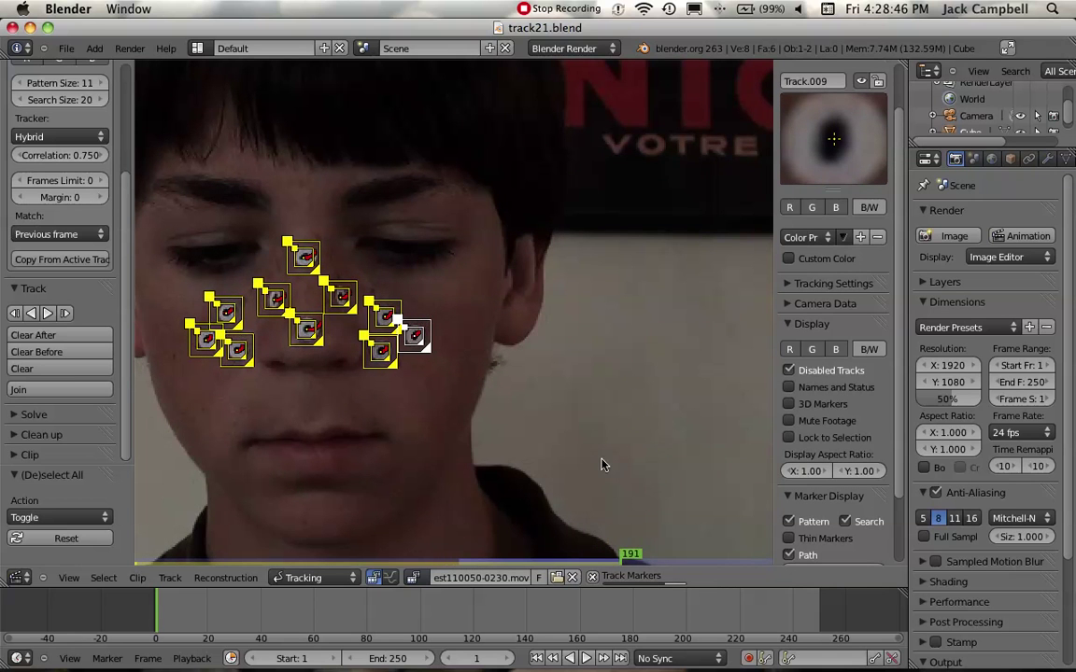
# Go to frame 180 and set the scene's end frame to 180.
pyautogui.moveTo(667, 607); pyautogui.dragTo(631, 616)
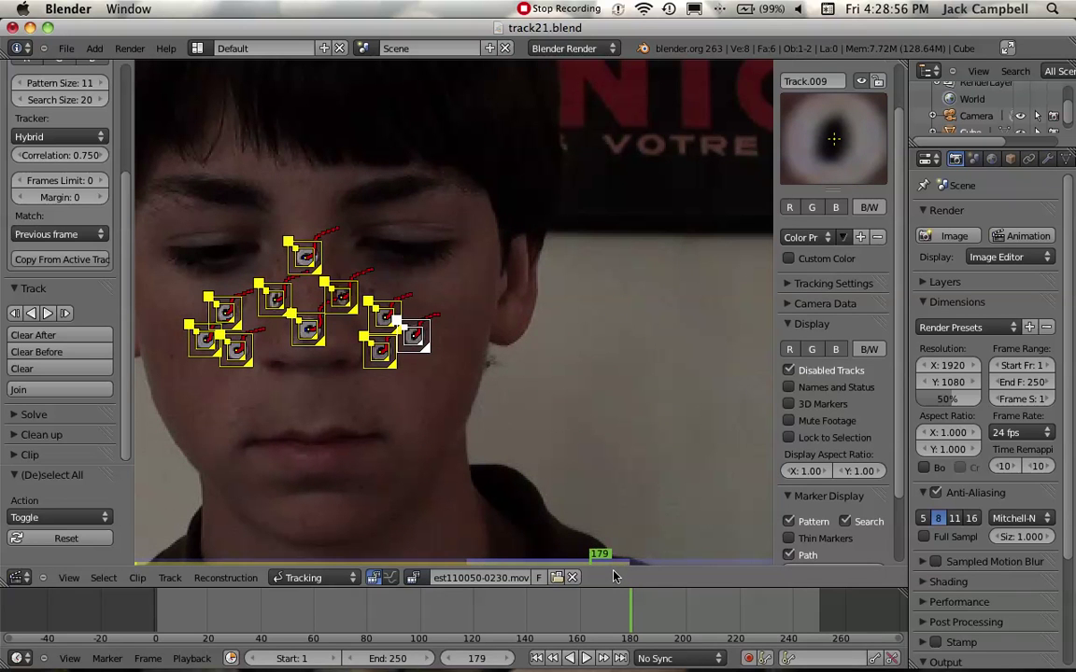
pyautogui.press('Right')
pyautogui.click(392, 658)
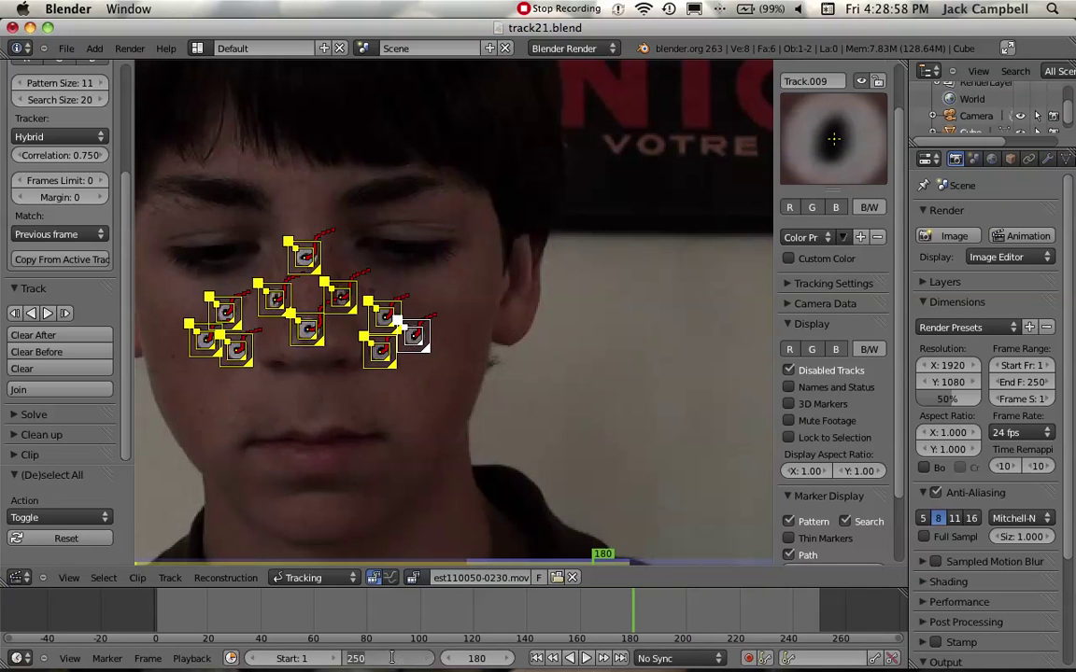
pyautogui.write('180')
pyautogui.press('Return')
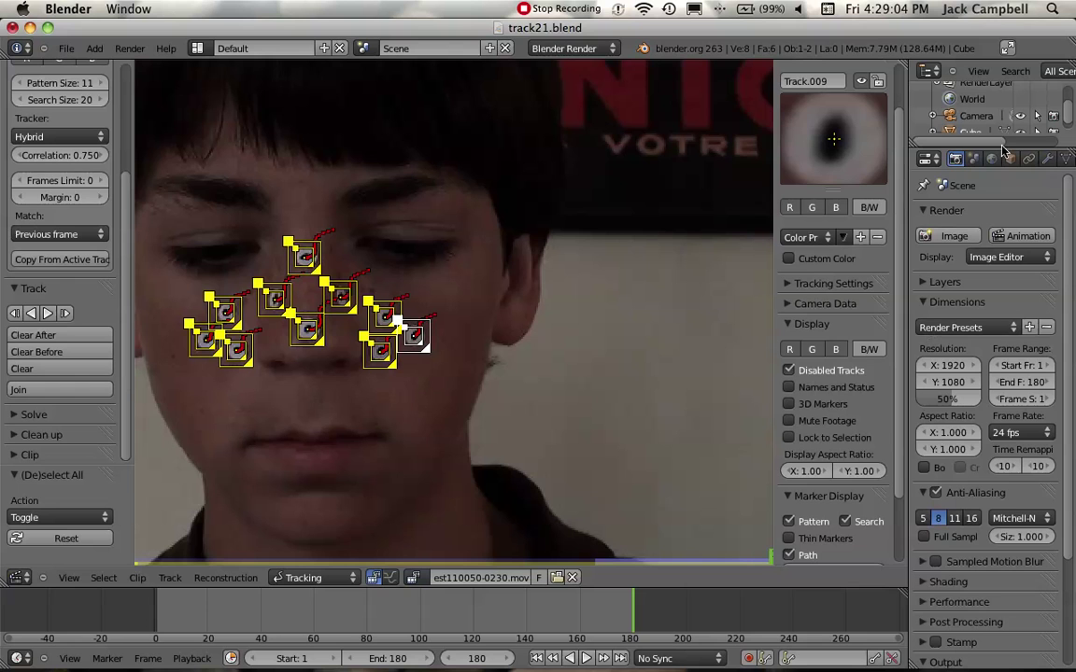
# Save the project again, overwriting track21.blend.
pyautogui.scroll(-3, 949, 364)
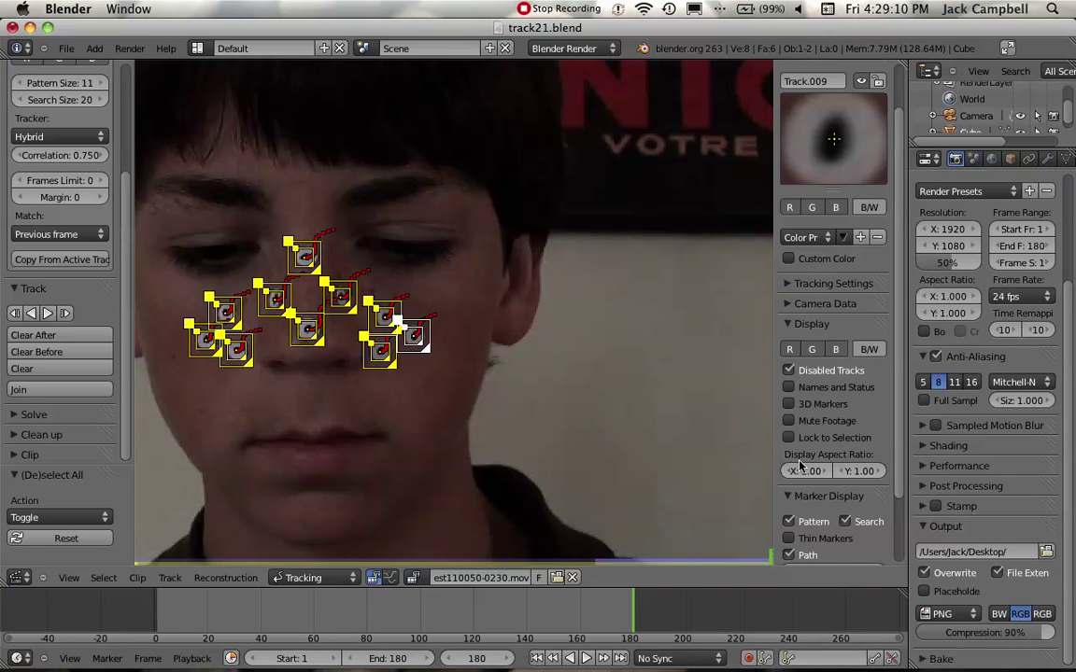
pyautogui.hotkey('ctrl', 's')
pyautogui.click(572, 368)
# Set the scene's frame rate to 30 fps.
pyautogui.click(962, 486)
pyautogui.click(923, 486)
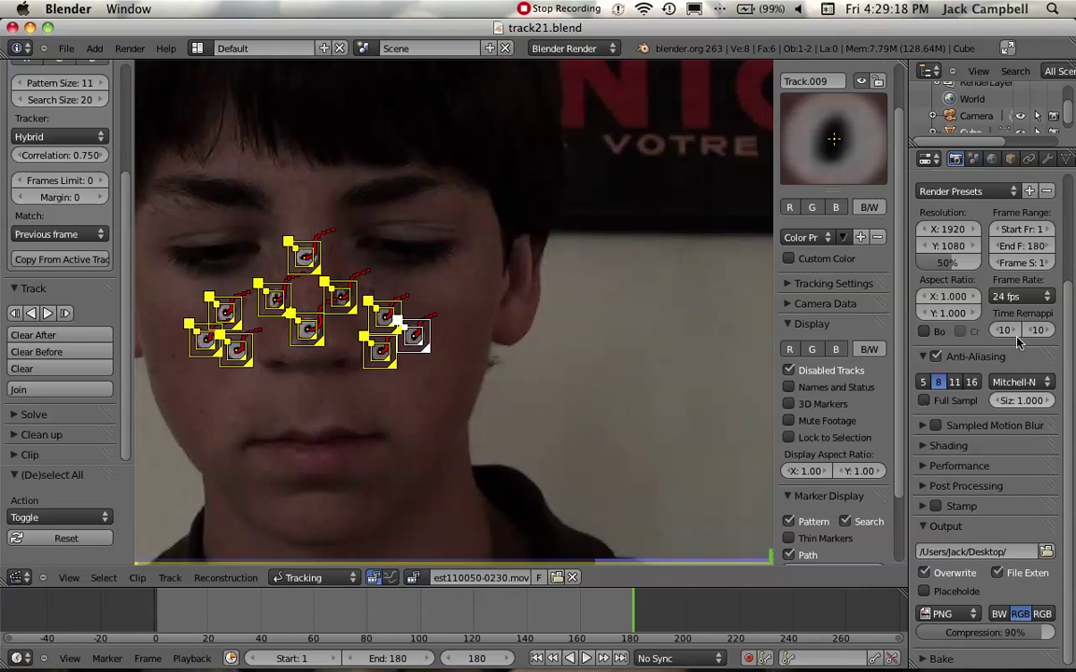
pyautogui.click(1021, 295)
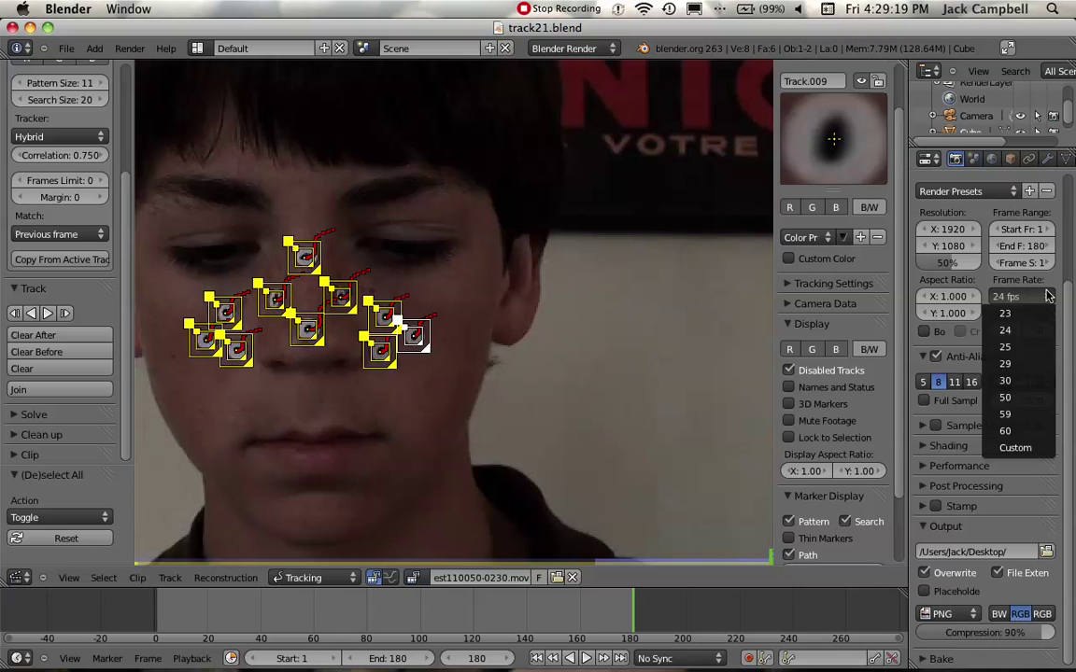
pyautogui.click(1033, 380)
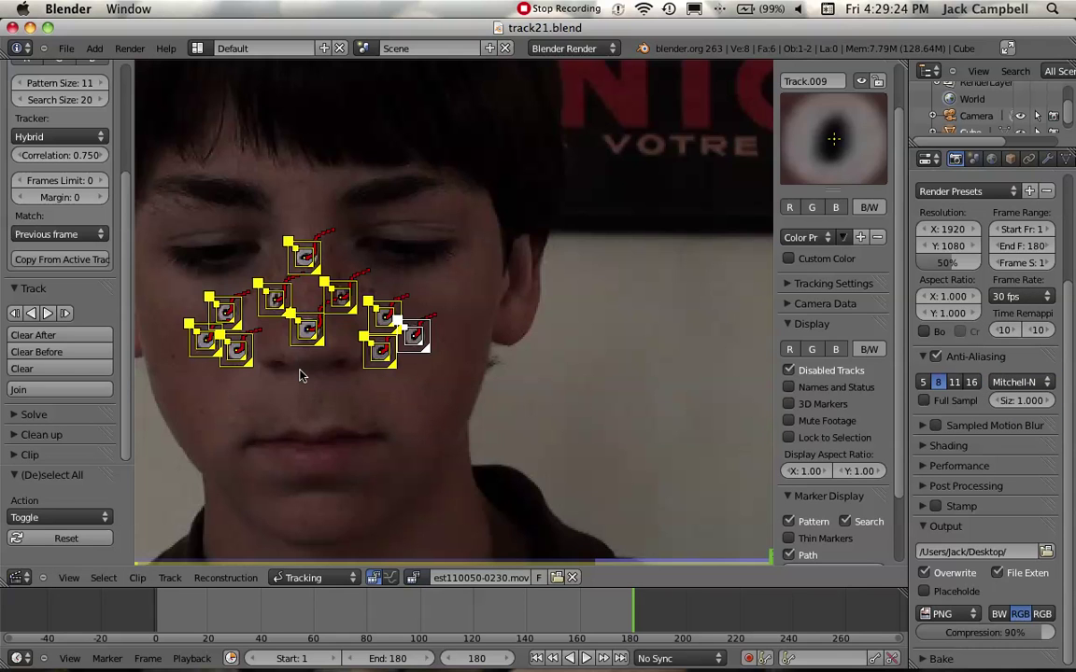
# Scrub back to frame 1 and play the footage to check how the markers follow the facial dots.
pyautogui.click(461, 607)
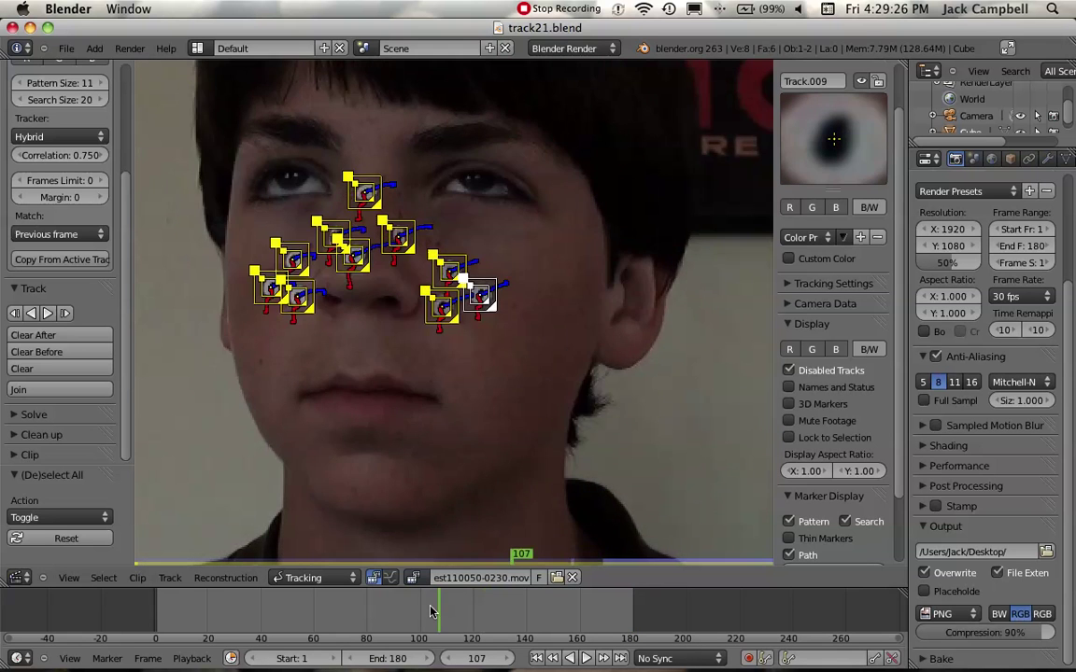
pyautogui.moveTo(555, 611); pyautogui.dragTo(156, 583)
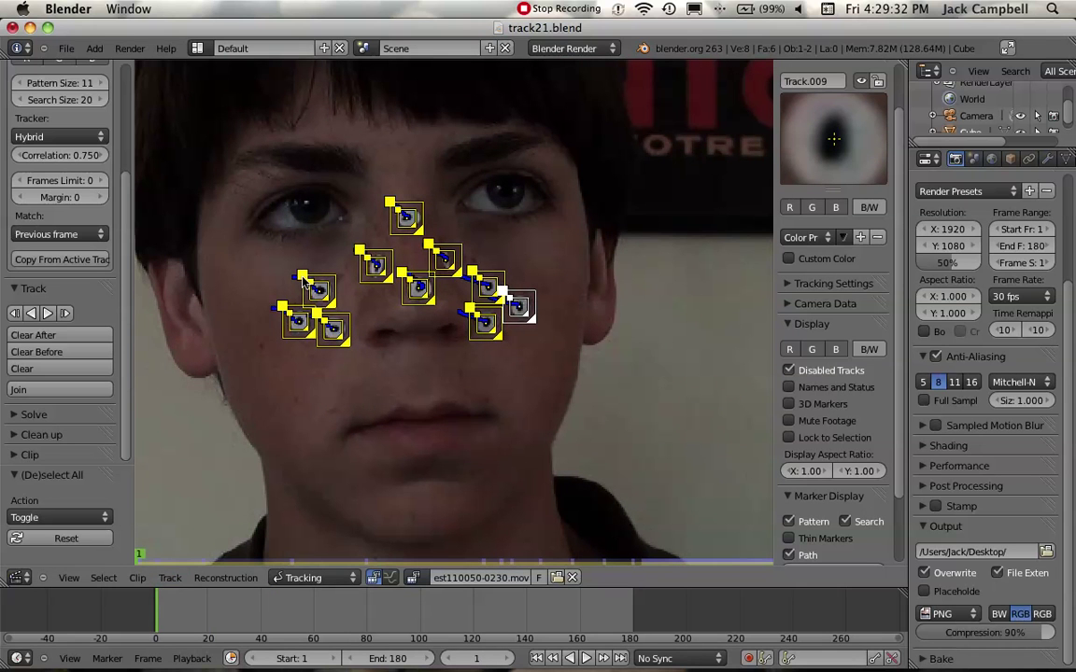
pyautogui.hotkey('alt', 'a')
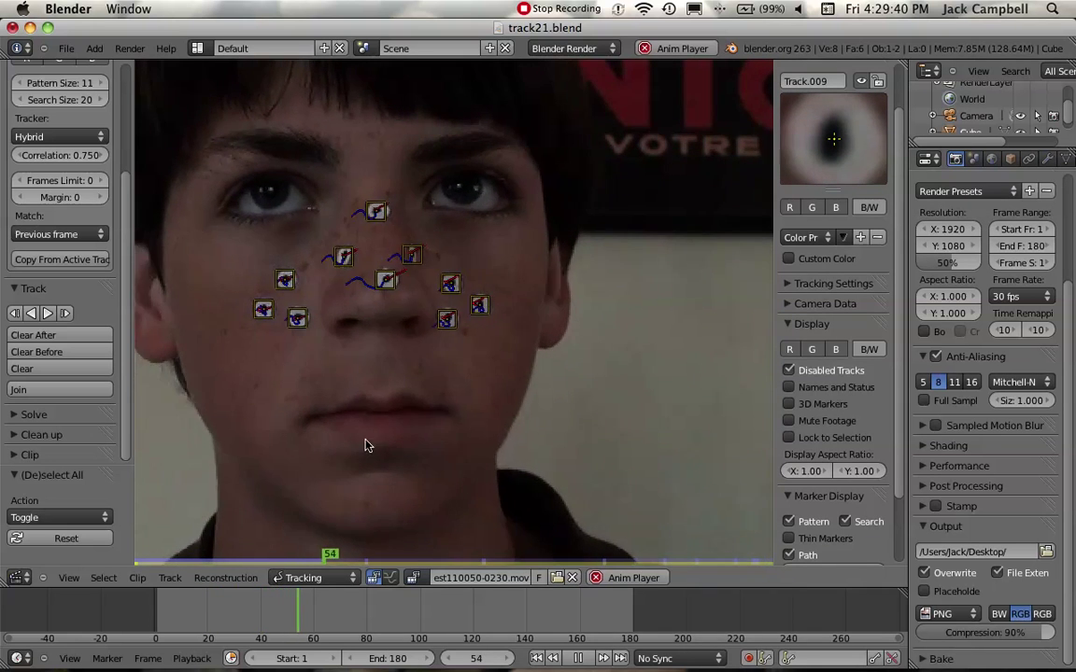
pyautogui.scroll(5, 366, 446)
pyautogui.scroll(-5, 366, 445)
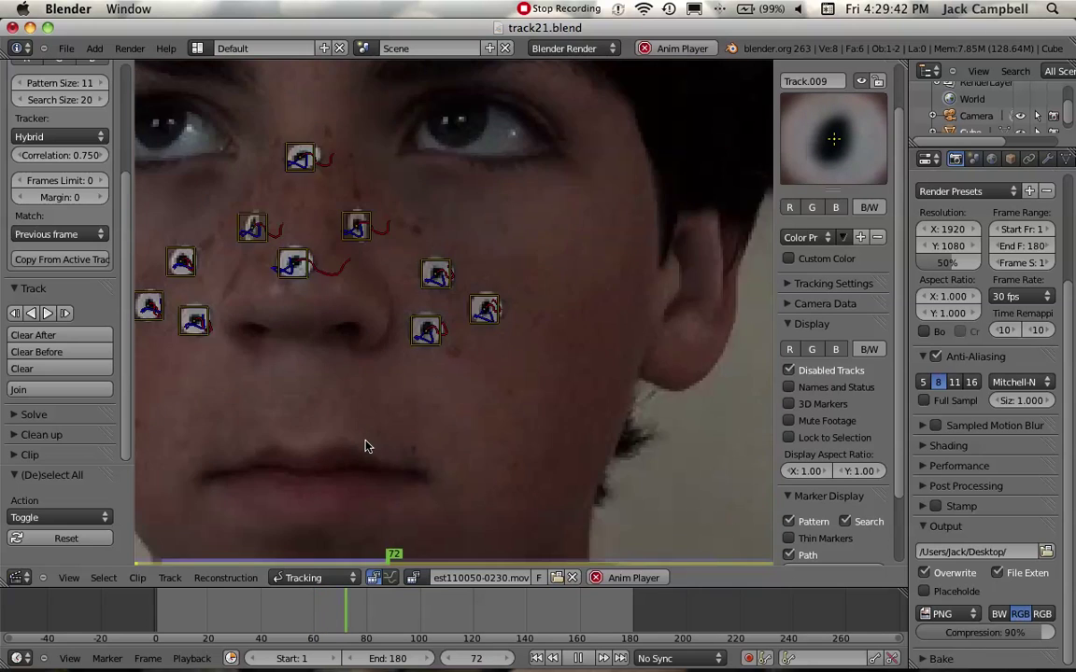
pyautogui.press('a')
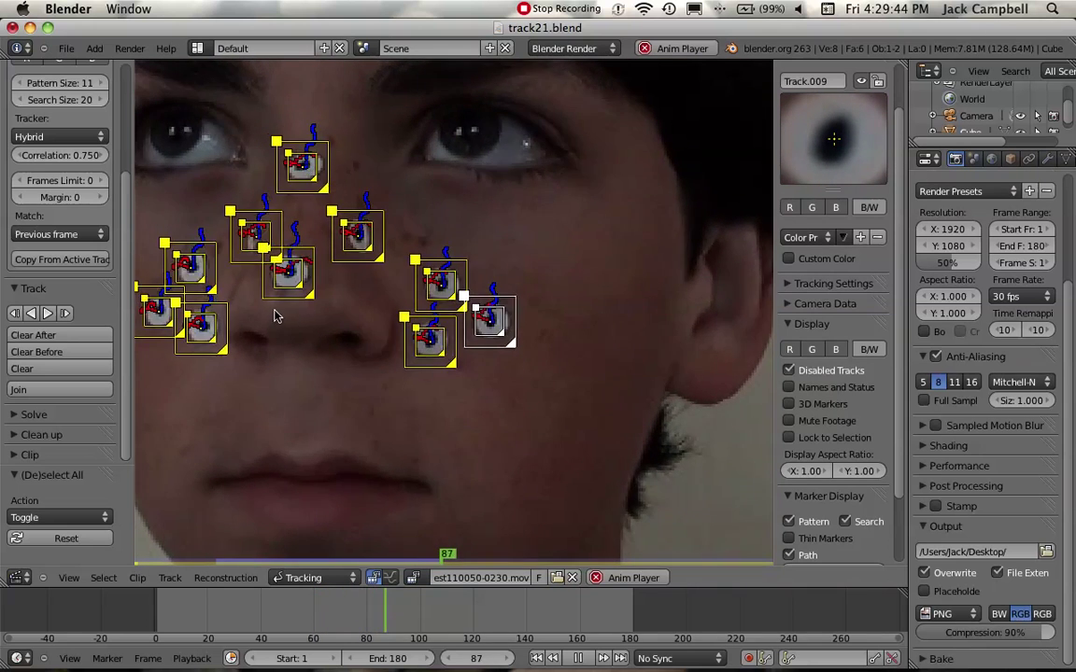
pyautogui.press('Escape')
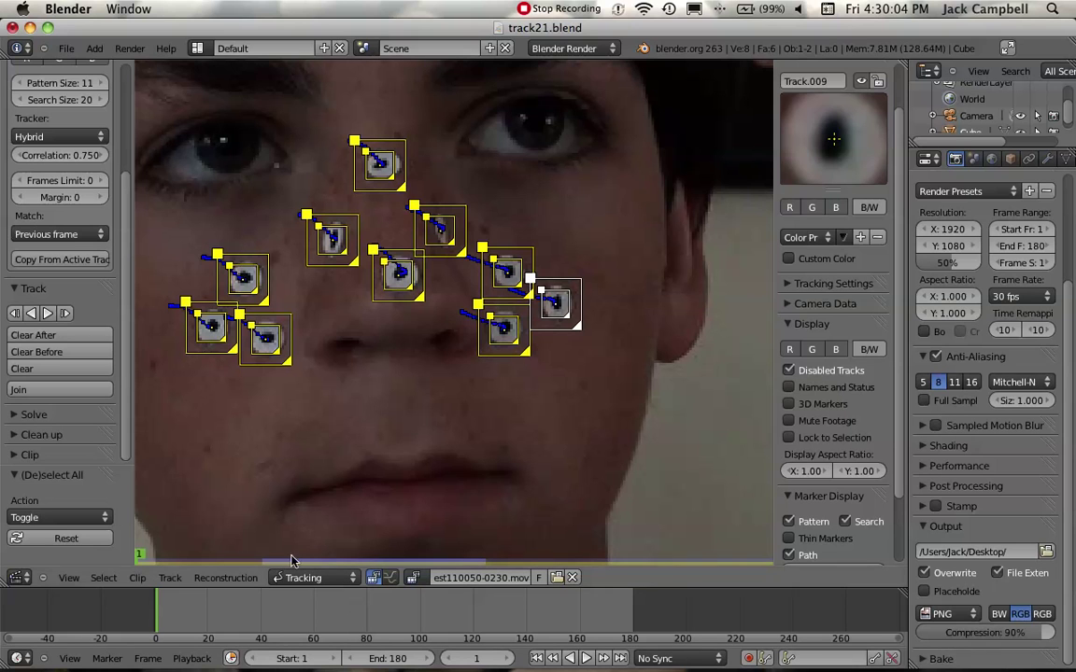
# Set the camera solver's Keyframe A to 115 and Keyframe B to 160.
pyautogui.click(12, 292)
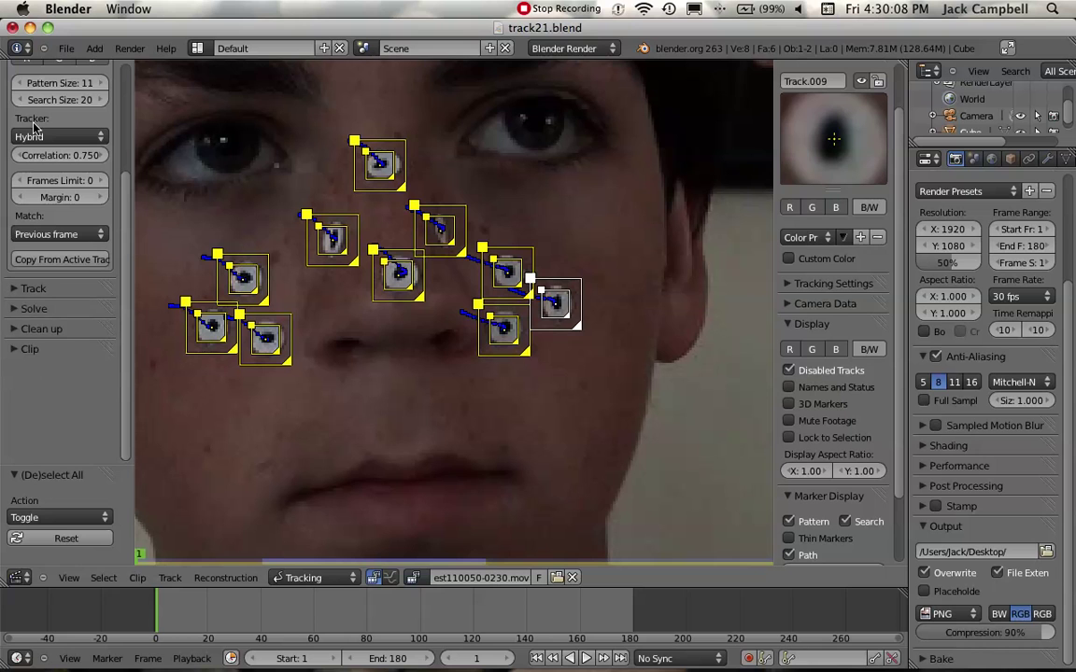
pyautogui.click(17, 309)
pyautogui.scroll(-1, 53, 403)
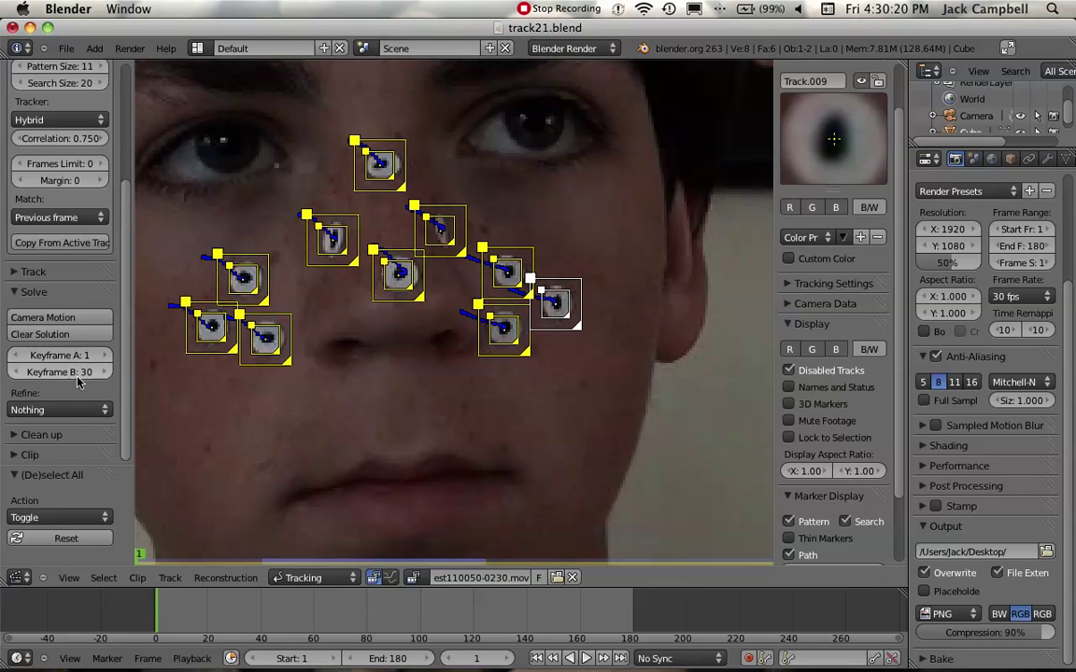
pyautogui.scroll(-4, 264, 433)
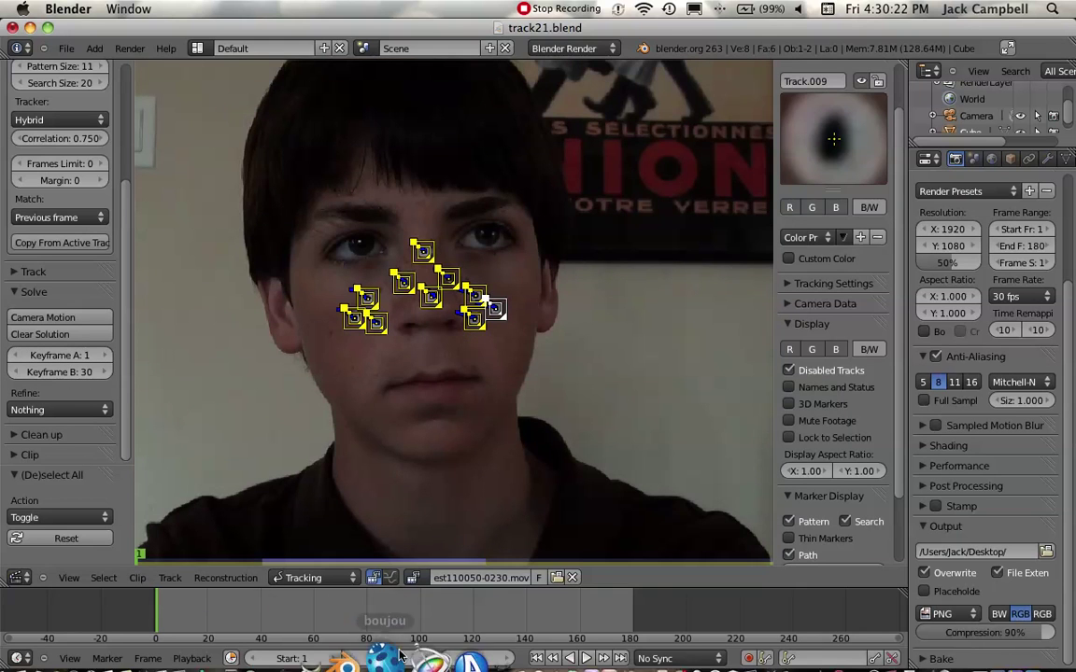
pyautogui.moveTo(317, 608)
pyautogui.mouseDown()
pyautogui.moveTo(234, 608)
pyautogui.moveTo(577, 618)
pyautogui.moveTo(420, 616)
pyautogui.moveTo(461, 617)
pyautogui.mouseUp()
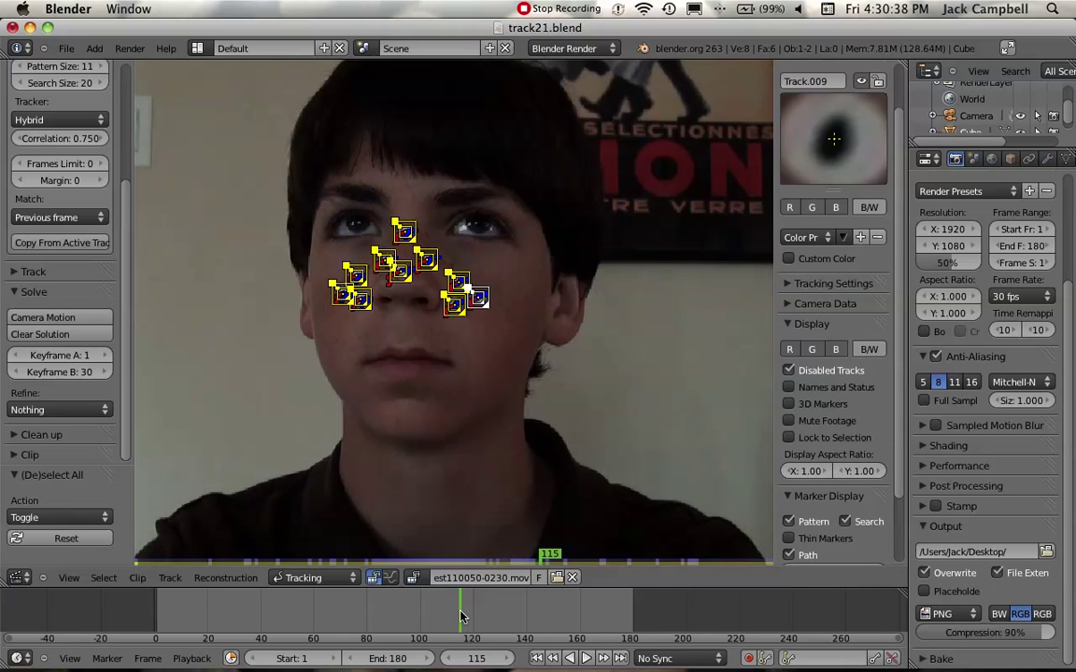
pyautogui.moveTo(460, 616); pyautogui.dragTo(601, 618)
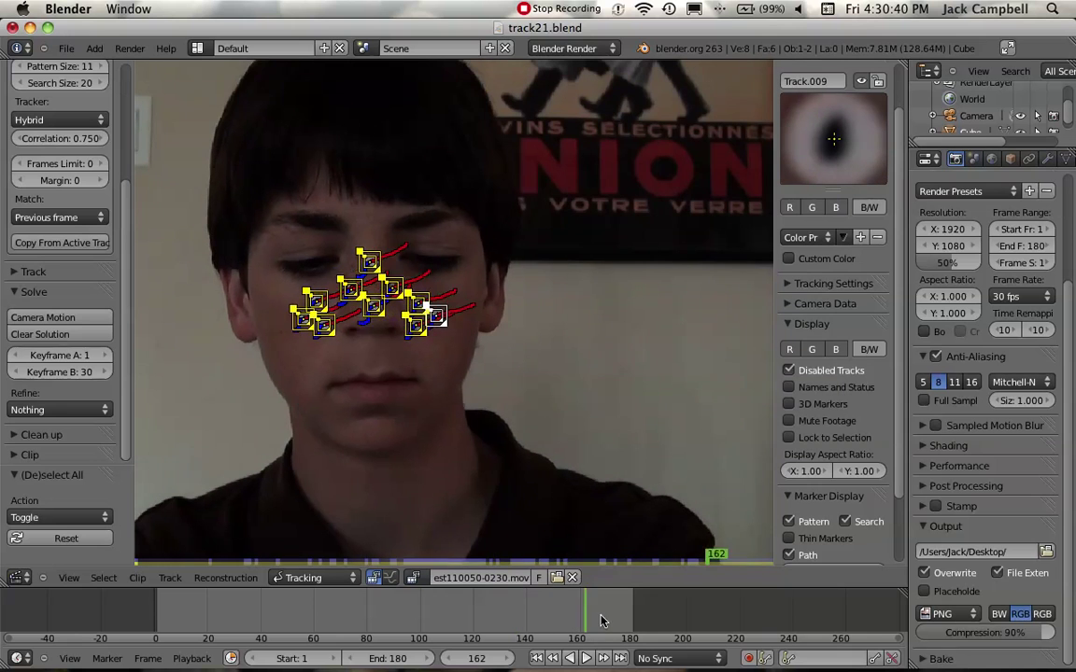
pyautogui.click(62, 355)
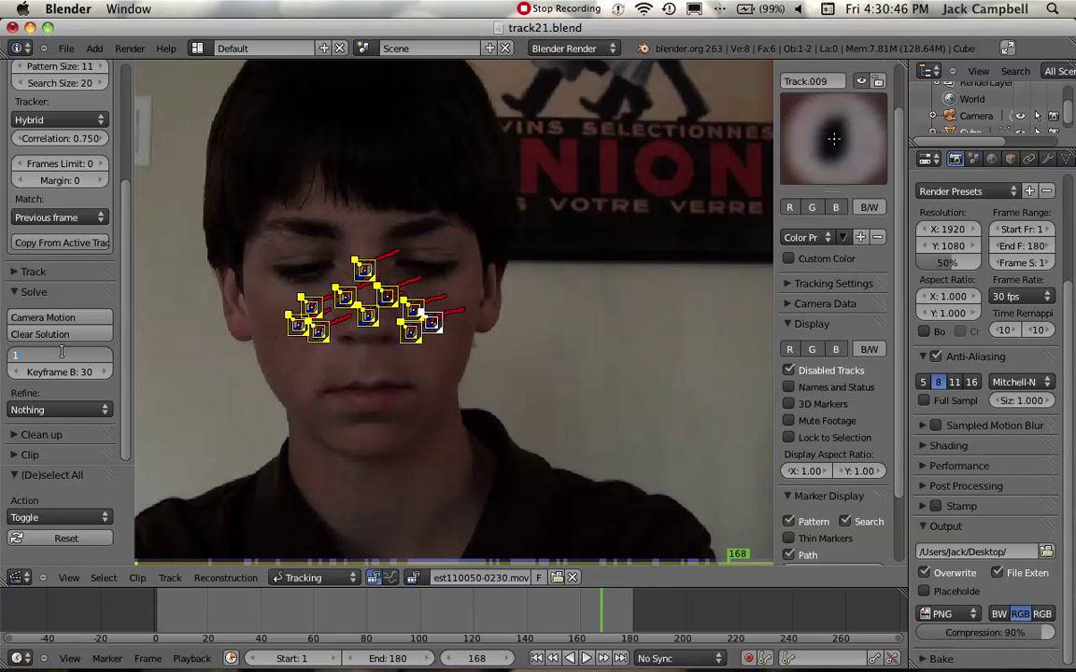
pyautogui.press('Return')
pyautogui.click(62, 370)
pyautogui.write('16')
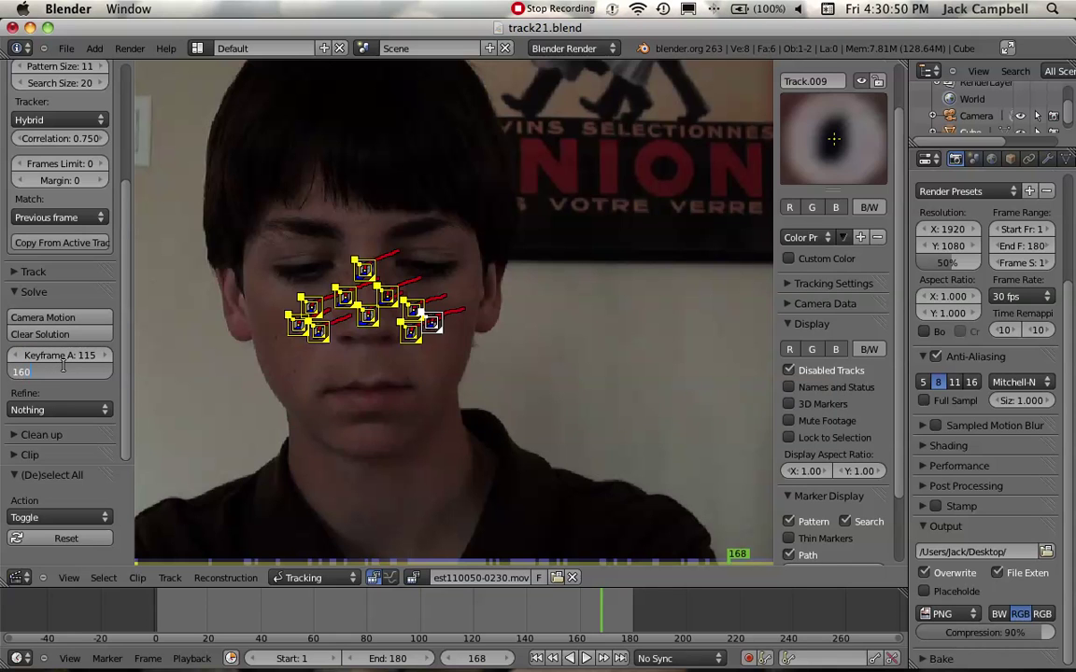
pyautogui.write('0')
pyautogui.press('Return')
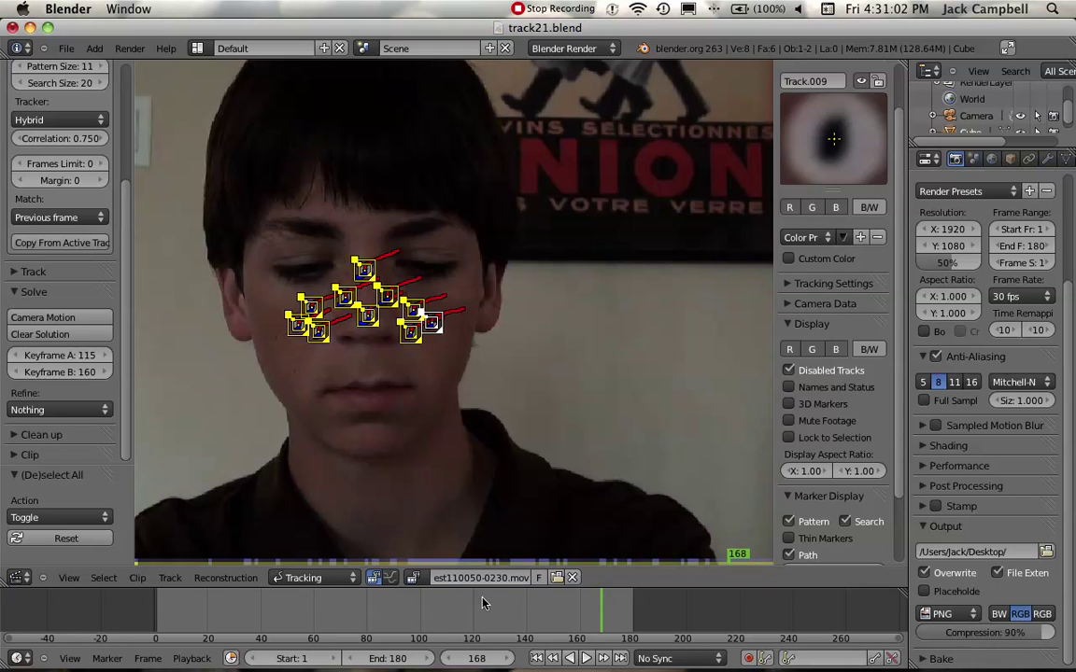
# Return to frame 1 and expand the active track's tracking settings.
pyautogui.moveTo(509, 605); pyautogui.dragTo(446, 616)
pyautogui.moveTo(223, 626); pyautogui.dragTo(156, 620)
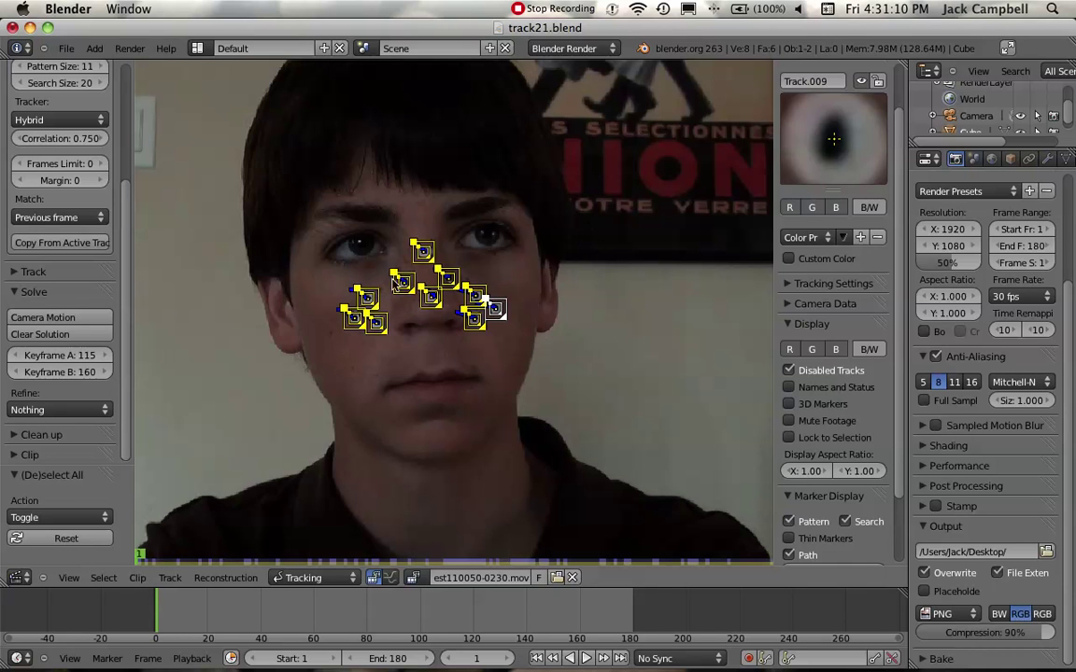
pyautogui.click(788, 284)
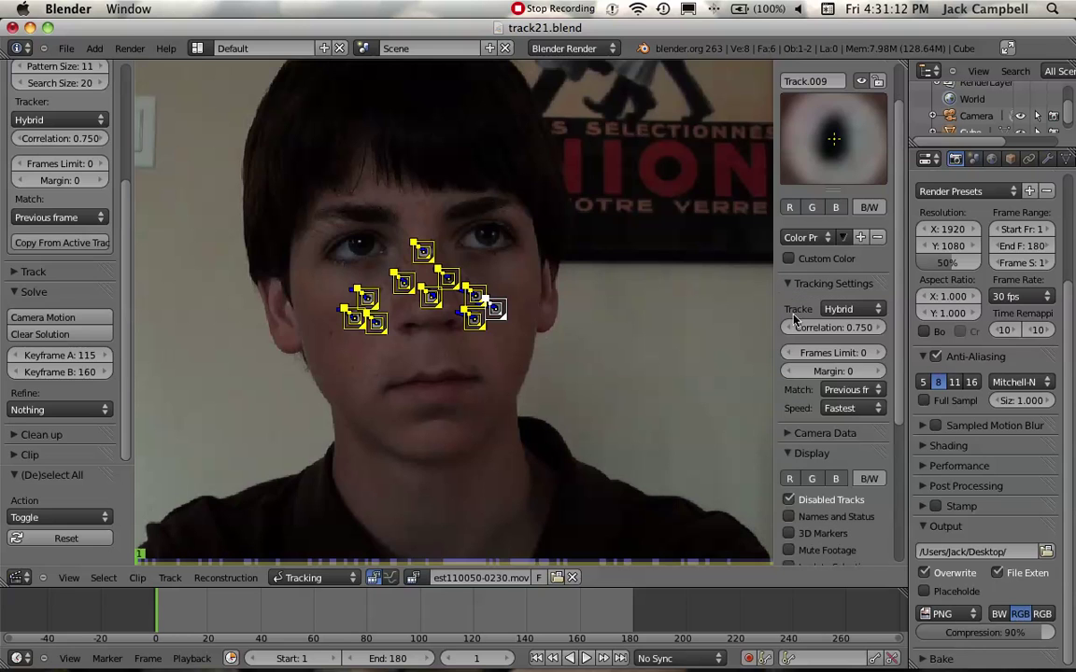
pyautogui.scroll(4, 75, 272)
pyautogui.scroll(-3, 37, 187)
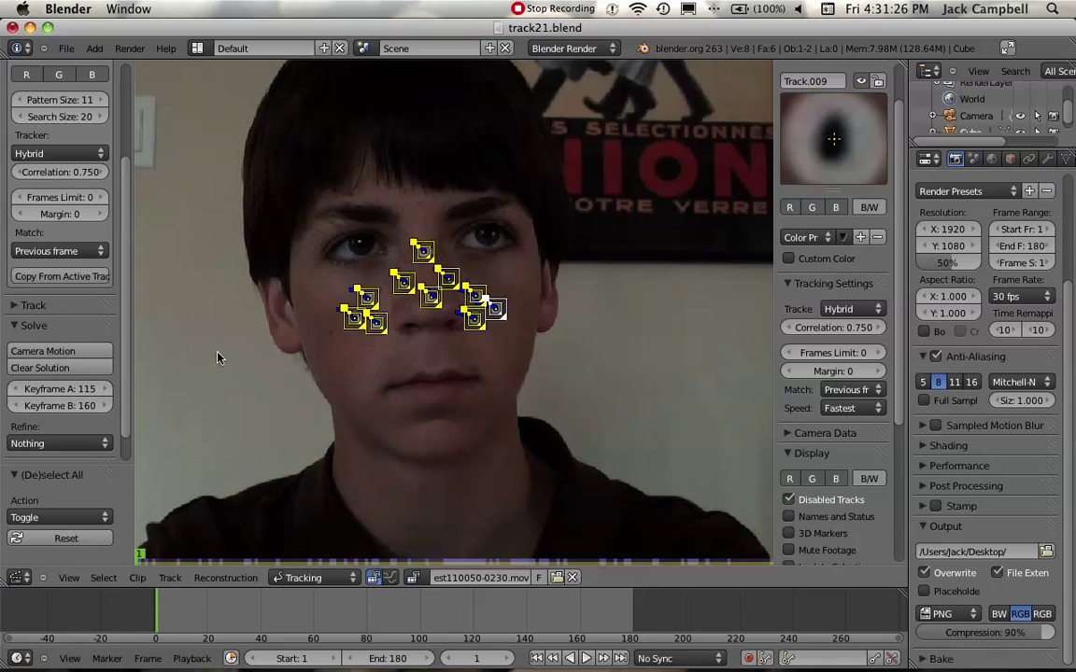
# Collapse the (De)select All options and enlarge the area showing the tracking tools.
pyautogui.scroll(-1, 85, 297)
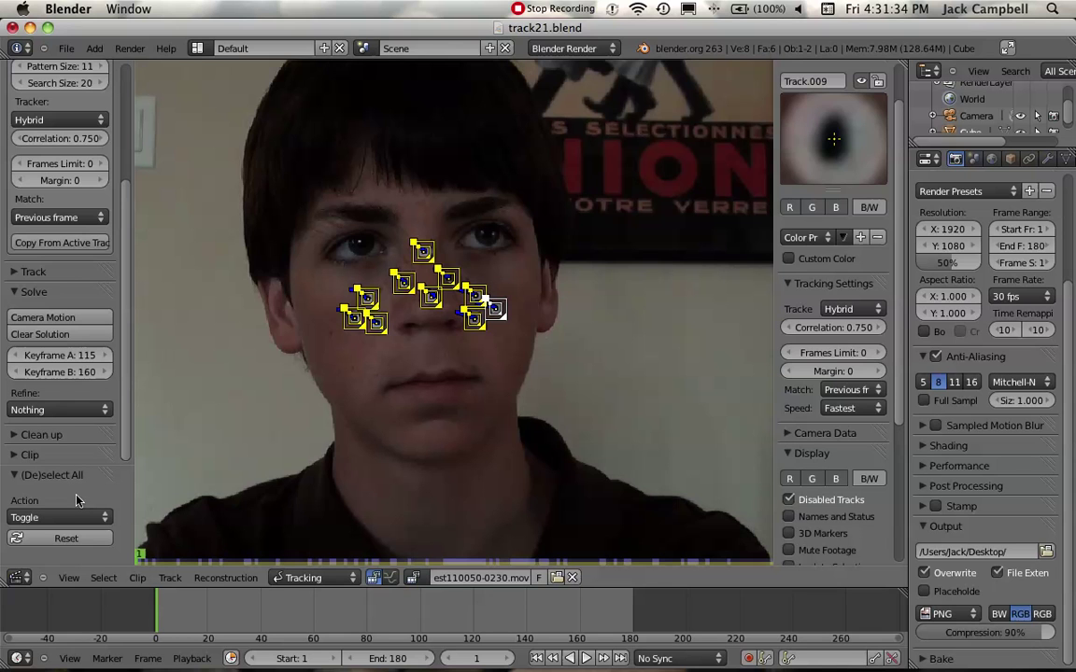
pyautogui.click(14, 476)
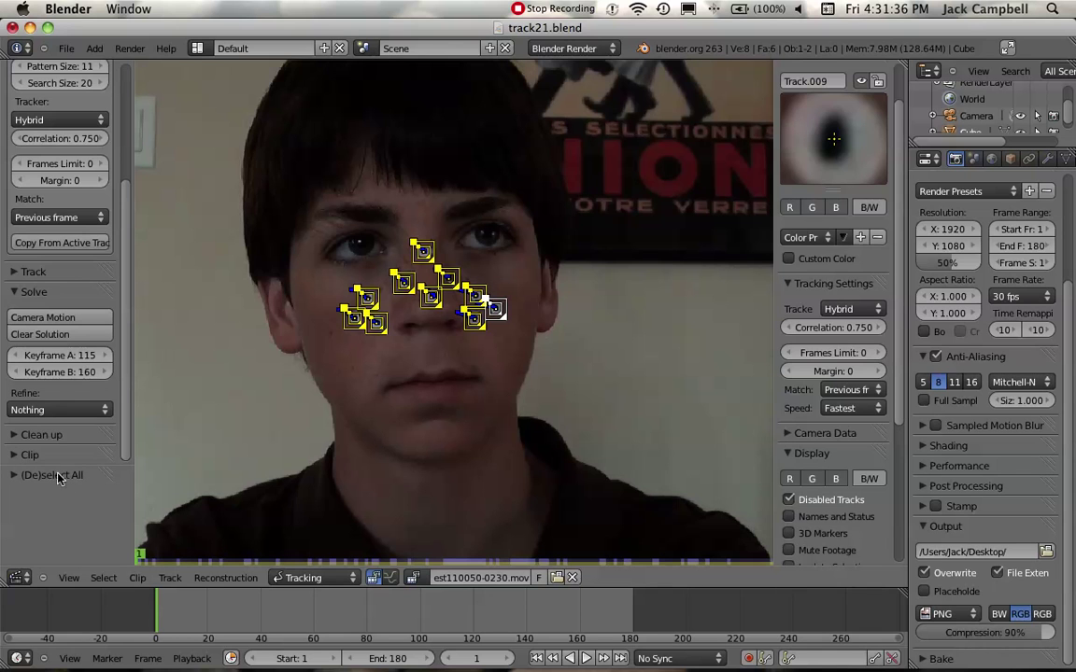
pyautogui.moveTo(67, 468); pyautogui.dragTo(61, 535, button='middle')
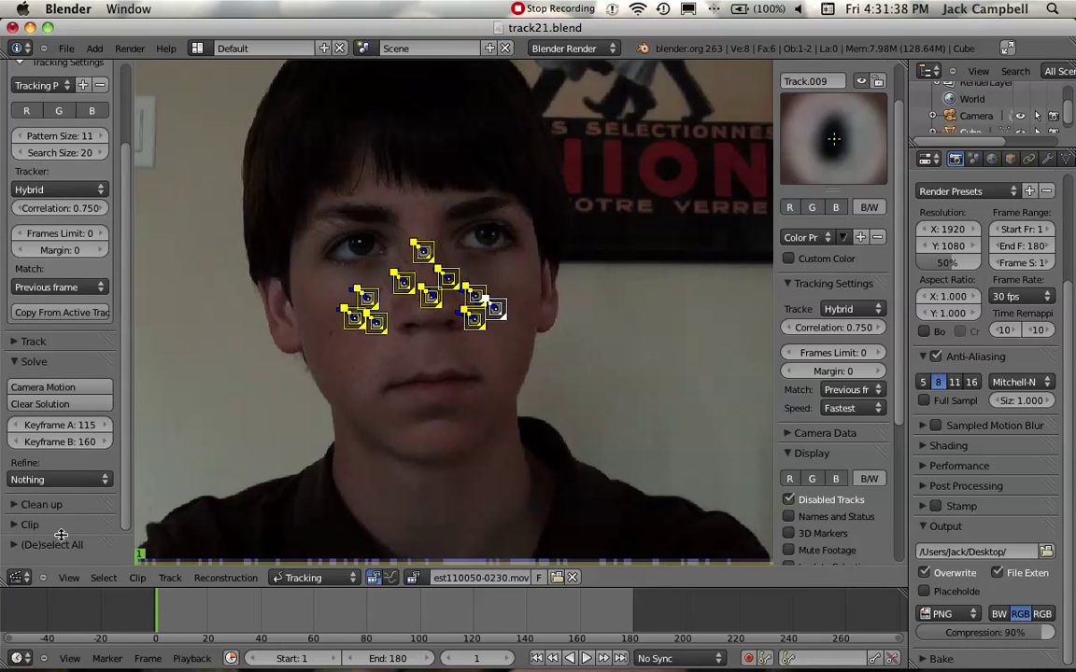
pyautogui.moveTo(61, 535); pyautogui.dragTo(72, 516)
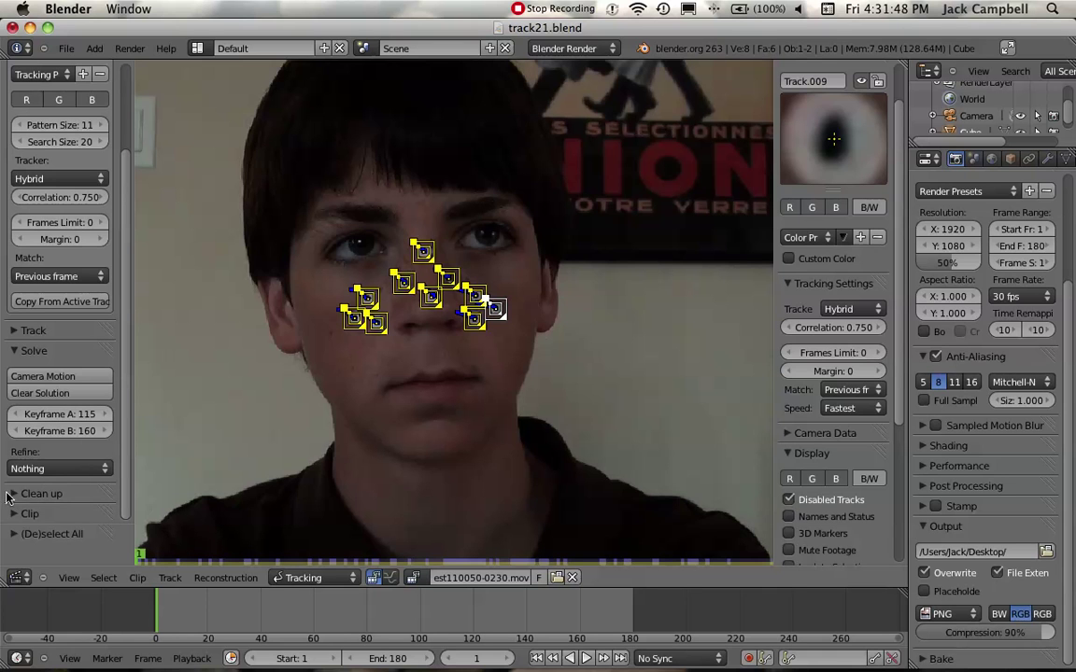
# Look over the clip setup options and the solve settings in the tracking tools.
pyautogui.click(67, 514)
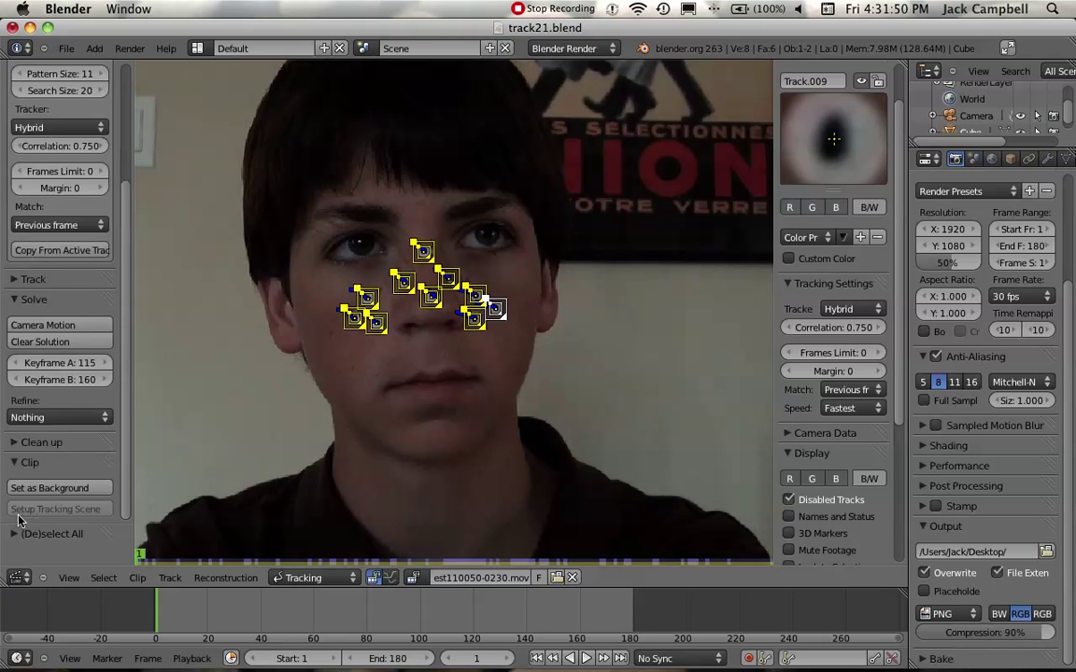
pyautogui.scroll(-2, 68, 514)
pyautogui.click(17, 463)
pyautogui.scroll(5, 66, 387)
pyautogui.scroll(-2, 66, 386)
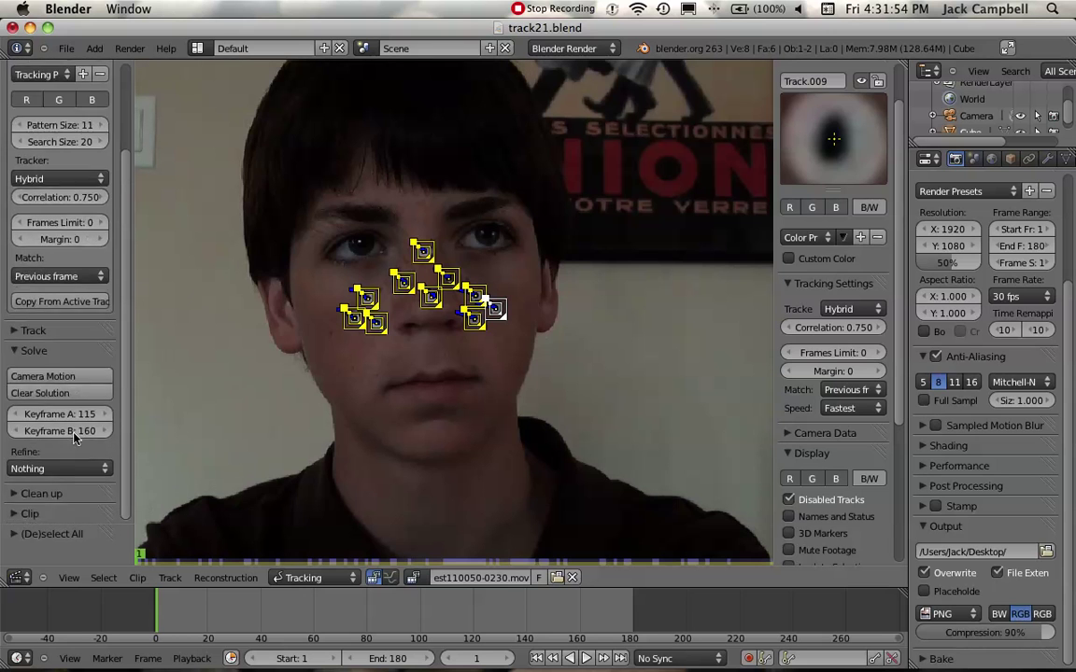
pyautogui.scroll(-1, 404, 323)
pyautogui.scroll(-3, 405, 322)
pyautogui.scroll(5, 416, 318)
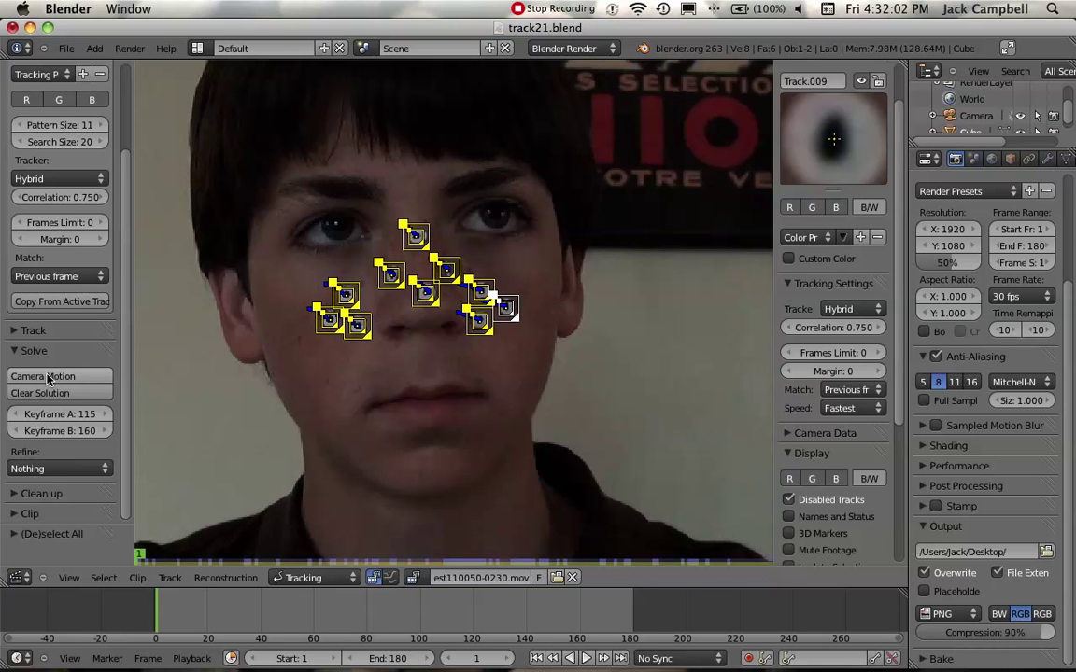
# Check the clip's camera data, including focal length and sensor width, and solve the camera motion.
pyautogui.click(787, 432)
pyautogui.scroll(-5, 819, 403)
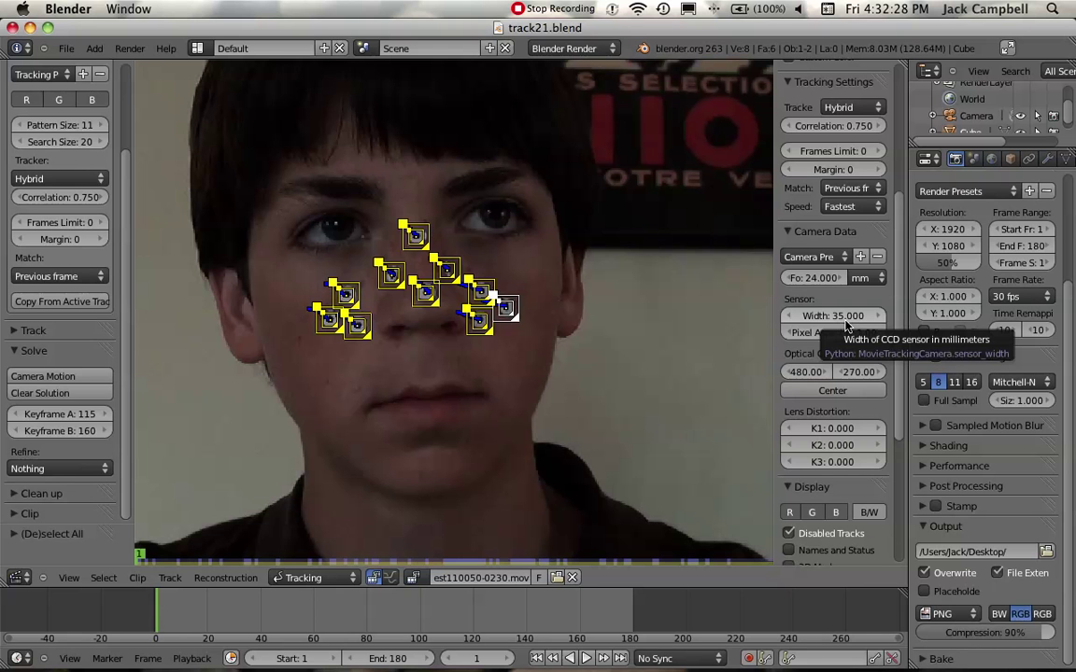
pyautogui.scroll(-5, 551, 370)
pyautogui.scroll(5, 552, 372)
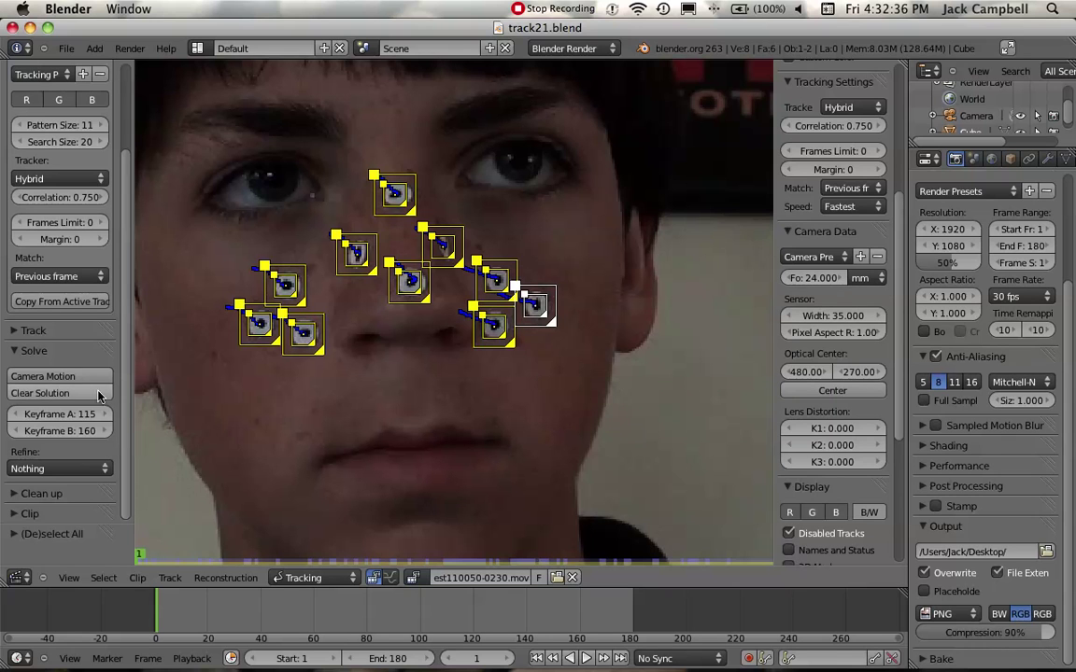
pyautogui.click(48, 379)
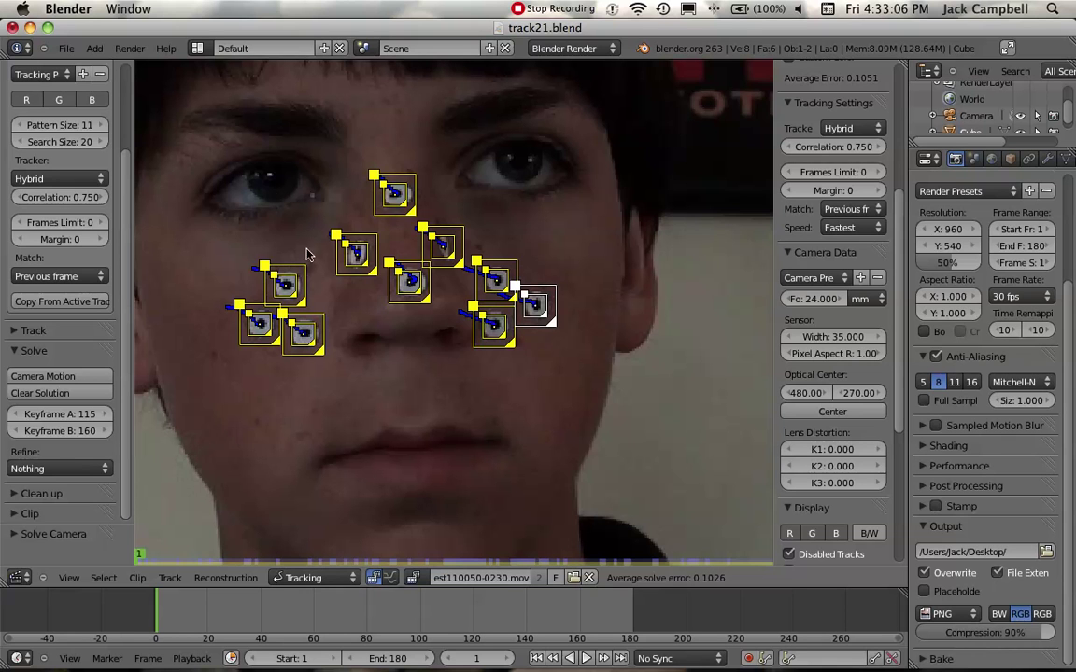
pyautogui.click(828, 279)
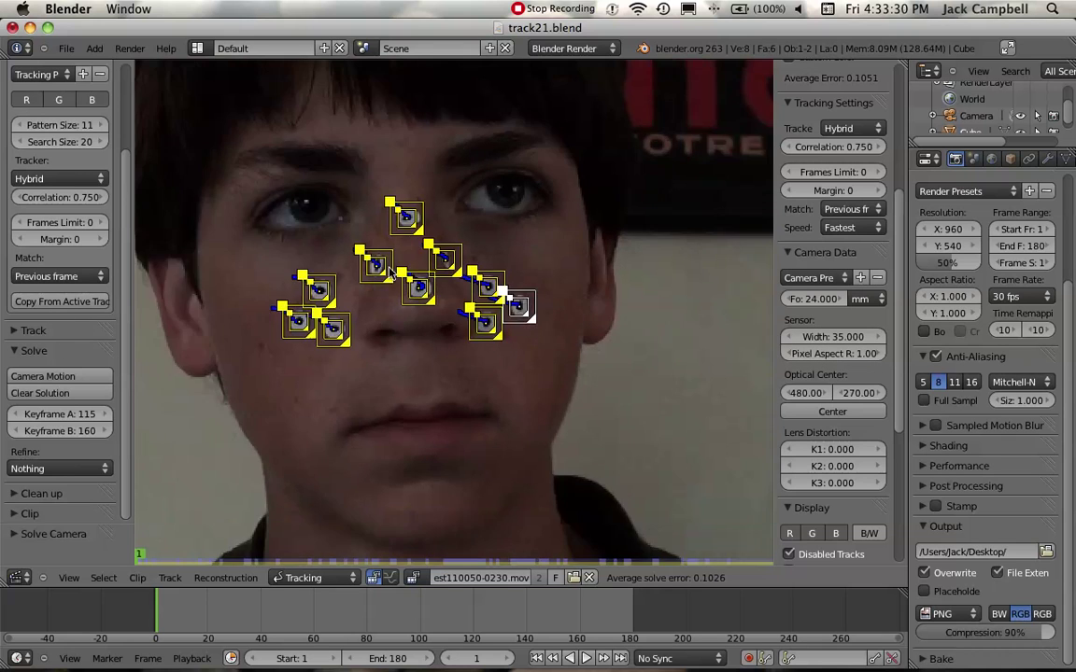
# Switch the clip editor area to the 3D View and test-play the animation there.
pyautogui.click(16, 577)
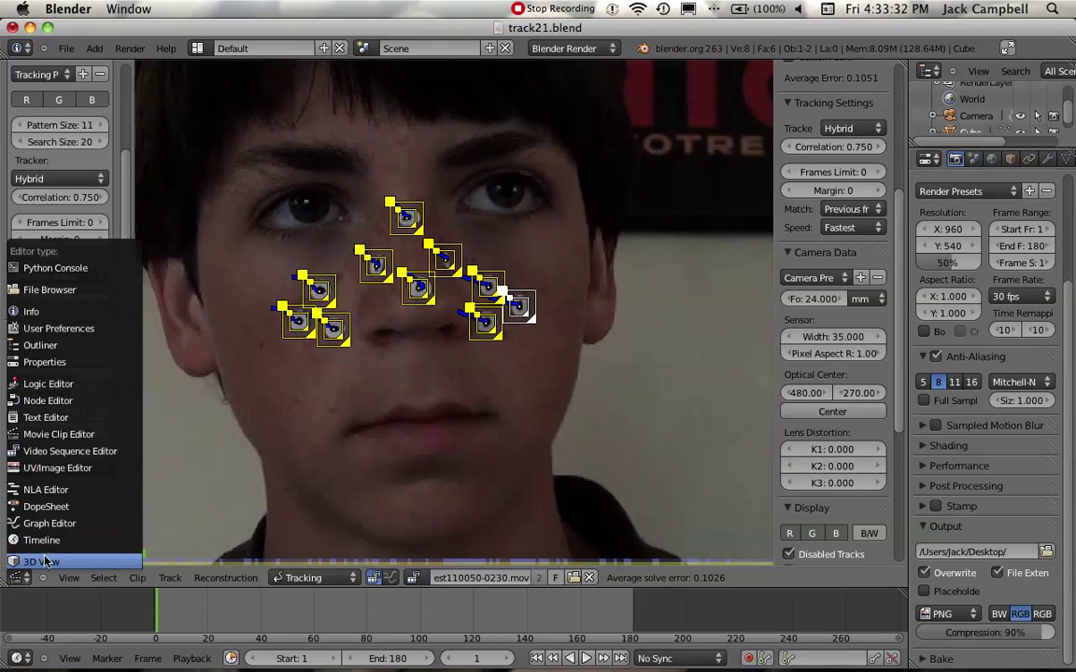
pyautogui.click(41, 507)
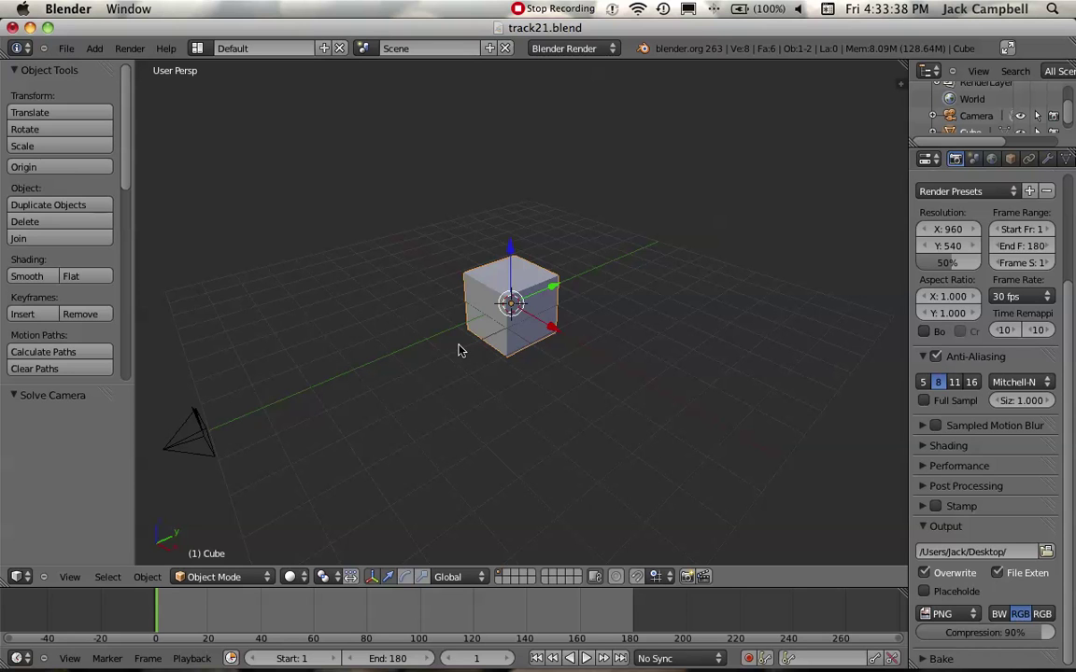
pyautogui.hotkey('alt', 'a')
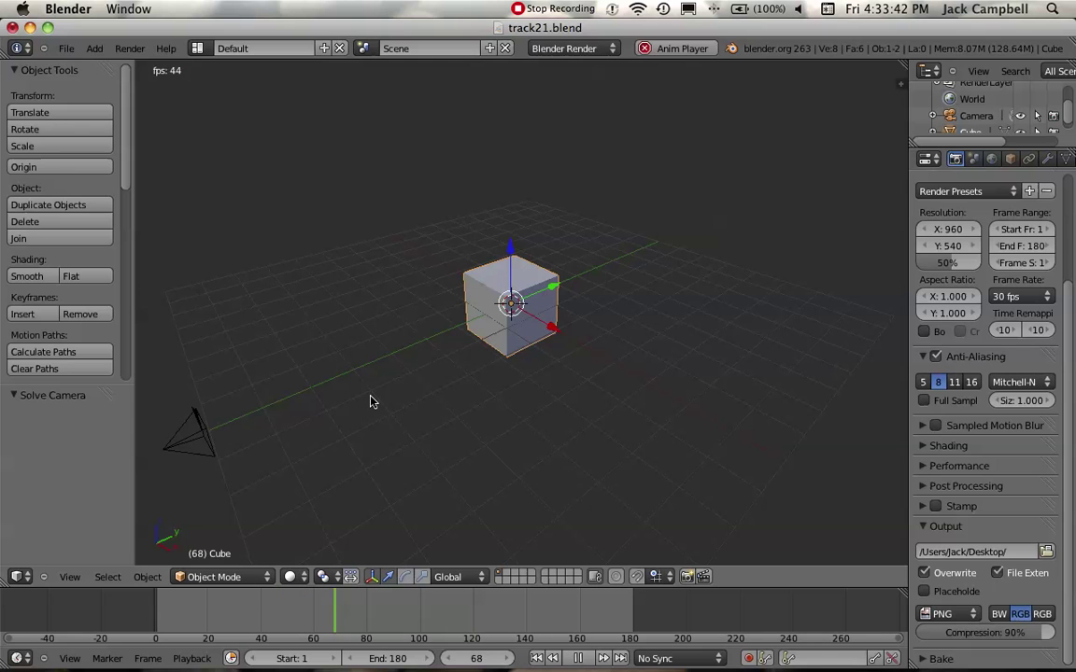
pyautogui.press('Escape')
# With the camera selected, set the scene's frame rate to 24 fps and play the animation.
pyautogui.rightClick(184, 444)
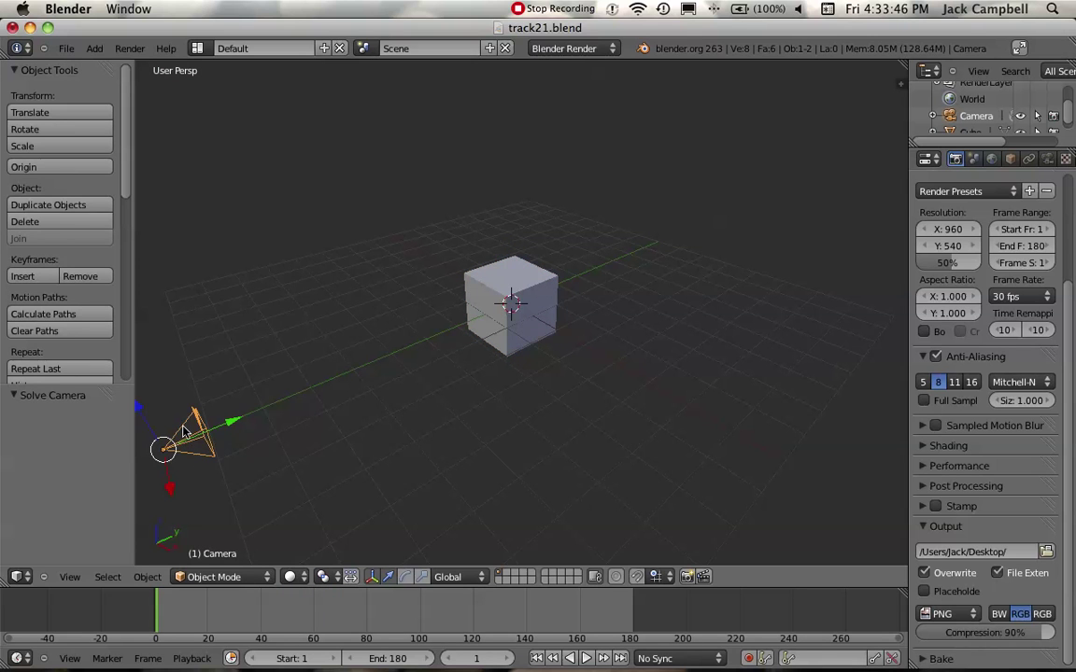
pyautogui.scroll(3, 950, 309)
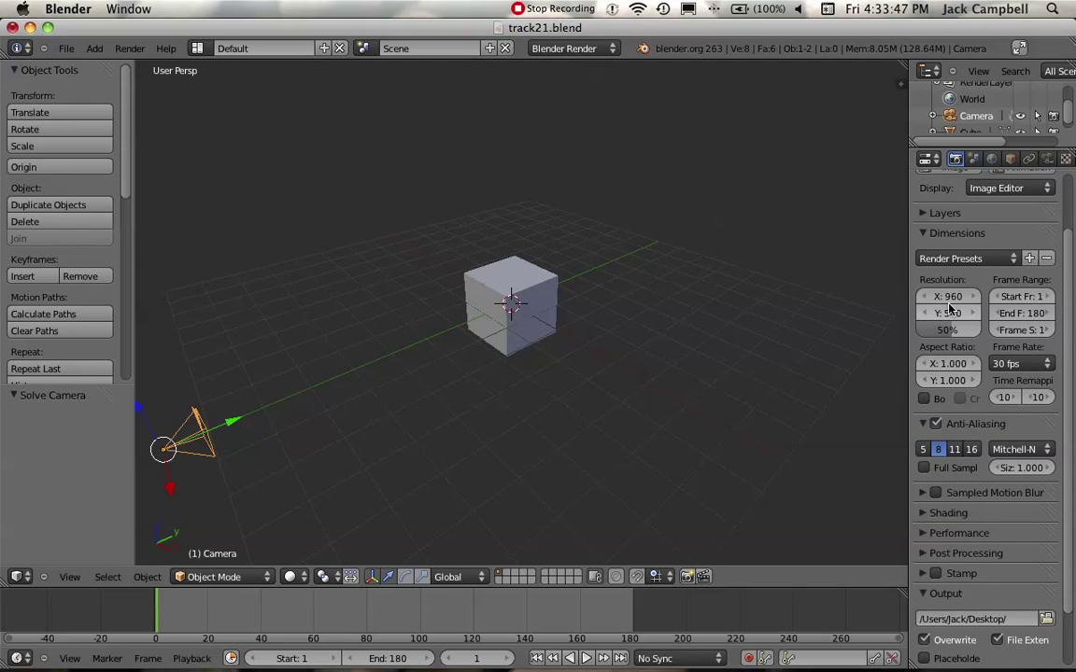
pyautogui.click(1021, 363)
pyautogui.click(1038, 406)
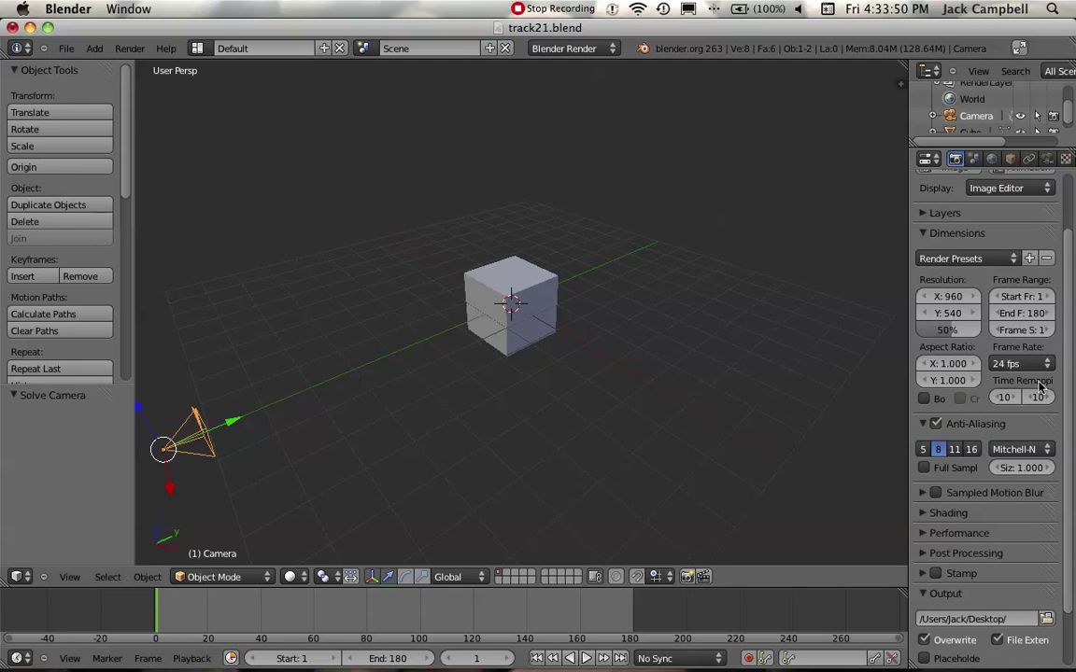
pyautogui.hotkey('alt', 'a')
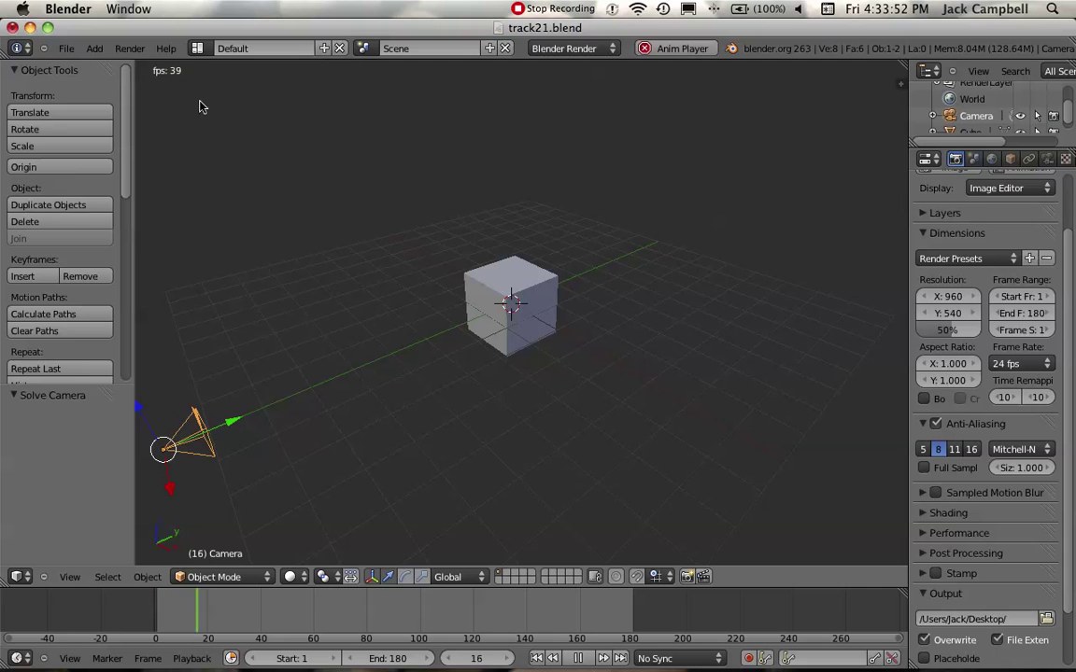
# Stop the playback and set the scene's frame rate to 30 fps.
pyautogui.press('Escape')
pyautogui.click(1022, 363)
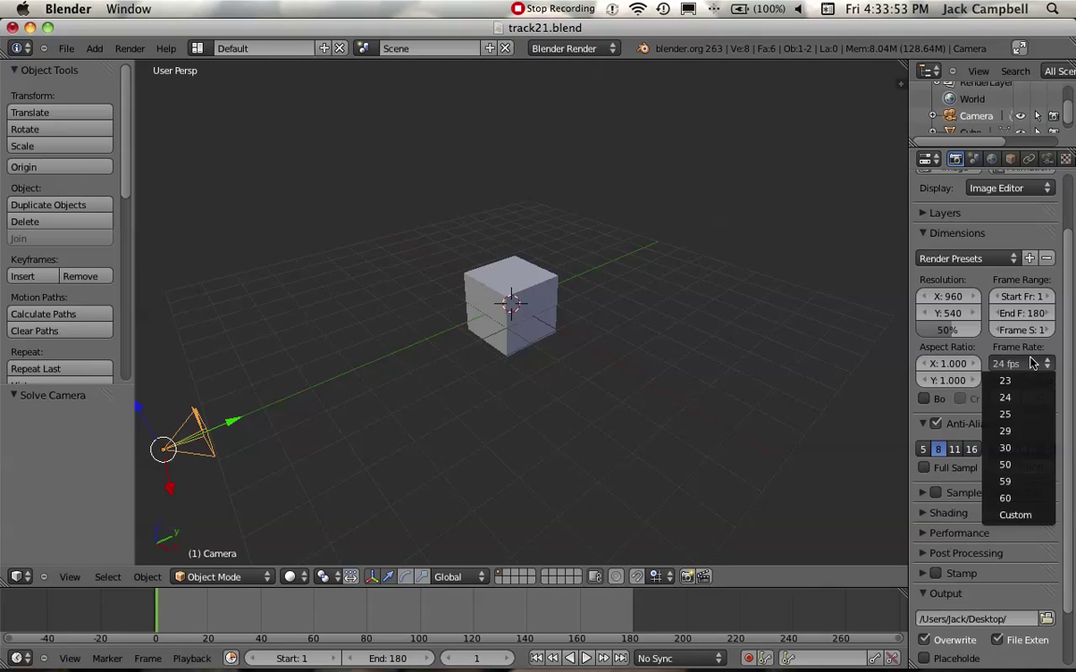
pyautogui.click(1028, 451)
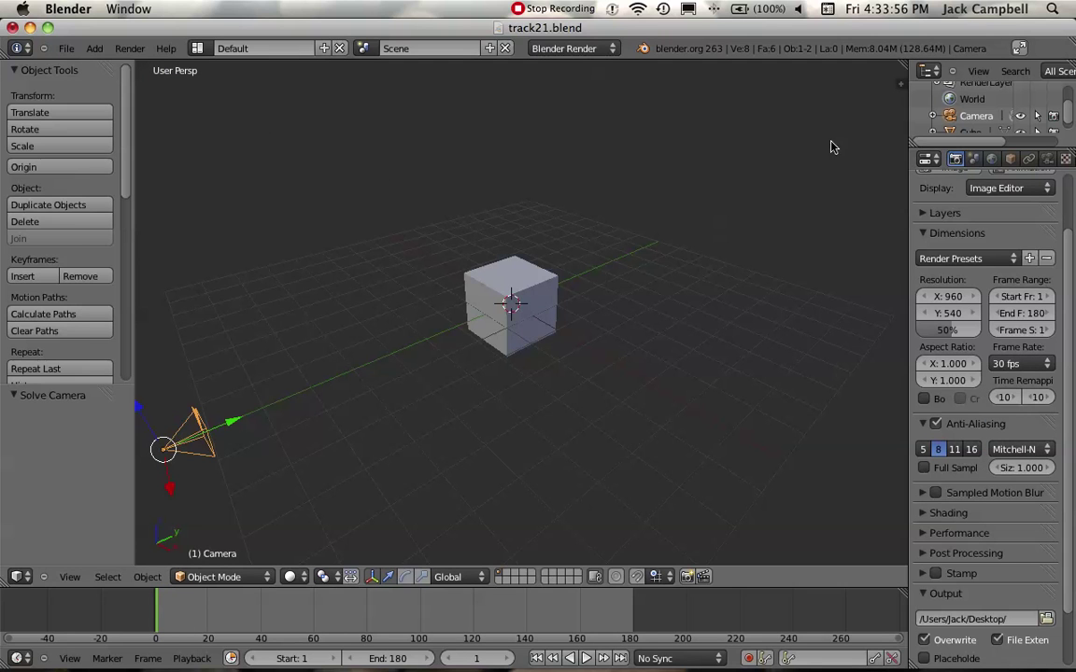
# Add a Camera Solver constraint to the camera and briefly play the animation to test it.
pyautogui.click(1004, 160)
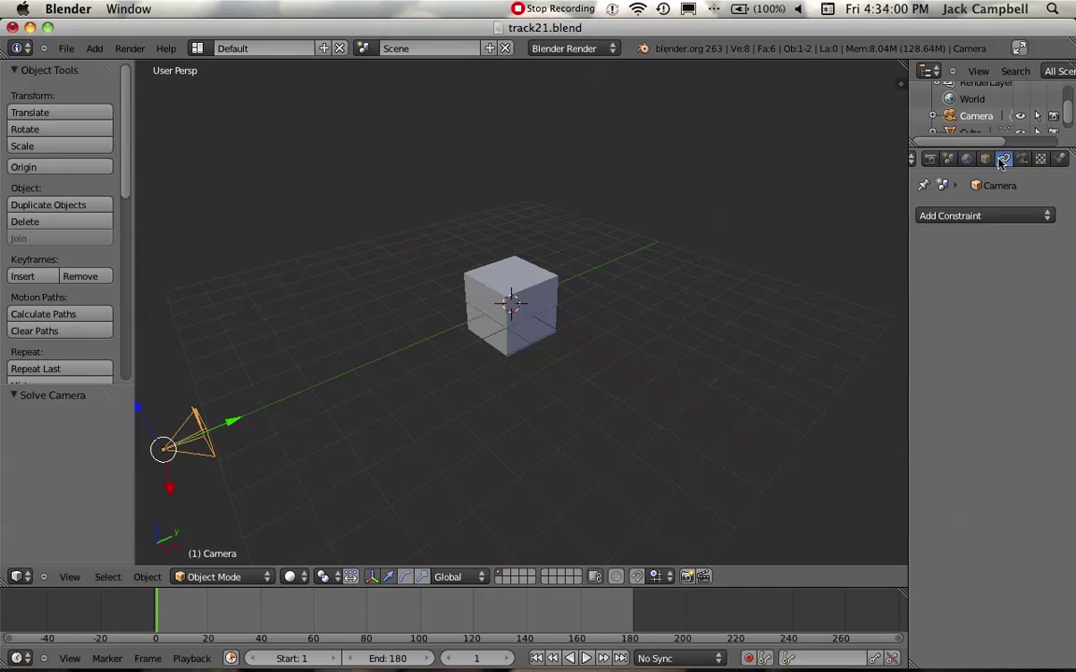
pyautogui.click(987, 216)
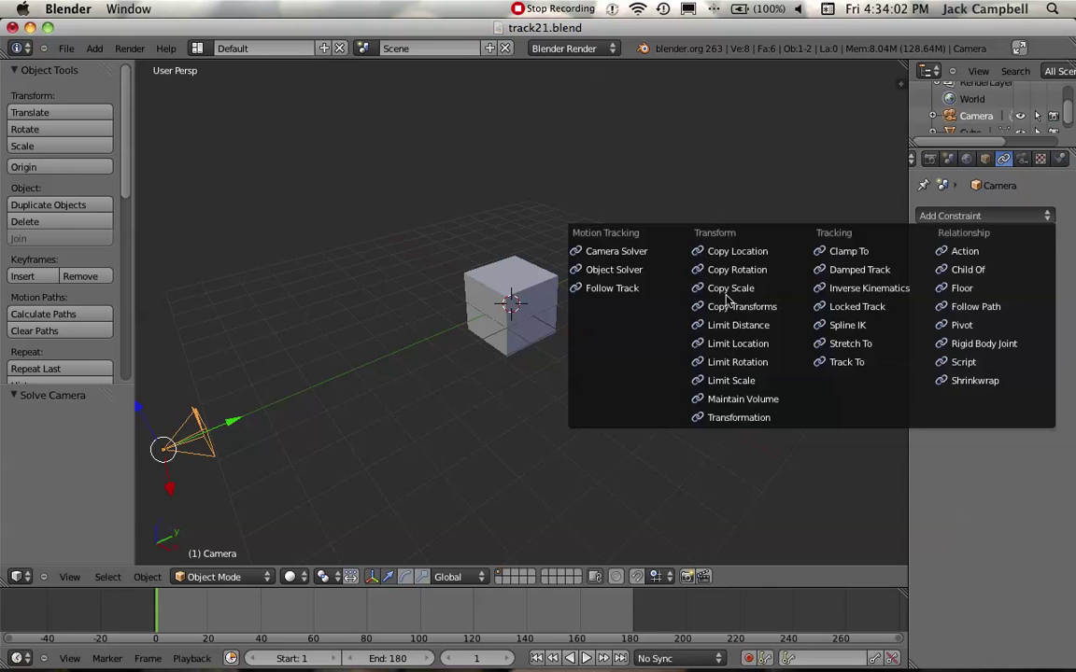
pyautogui.click(643, 258)
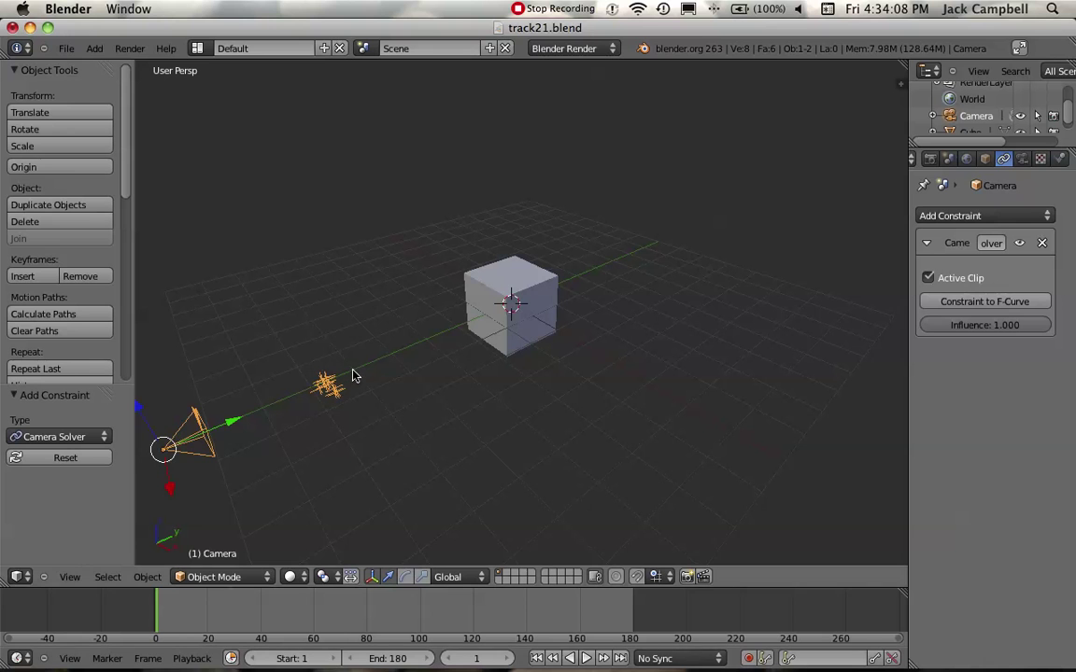
pyautogui.hotkey('alt', 'a')
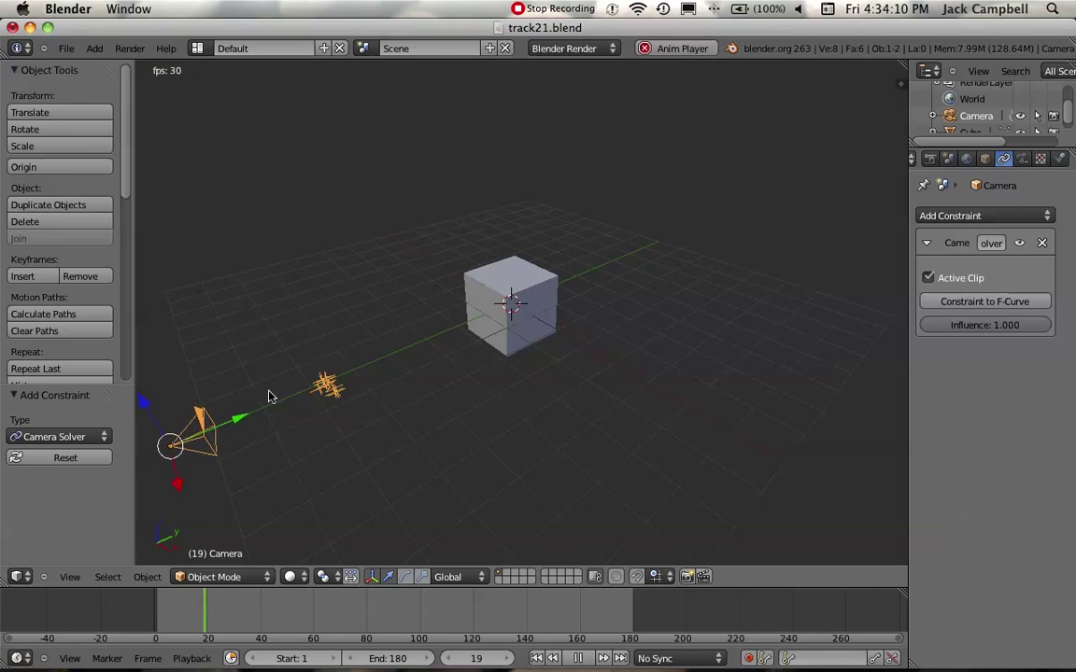
pyautogui.press('Escape')
# Look through the camera, enable background images in the 3D View and add an empty background image entry.
pyautogui.click(69, 576)
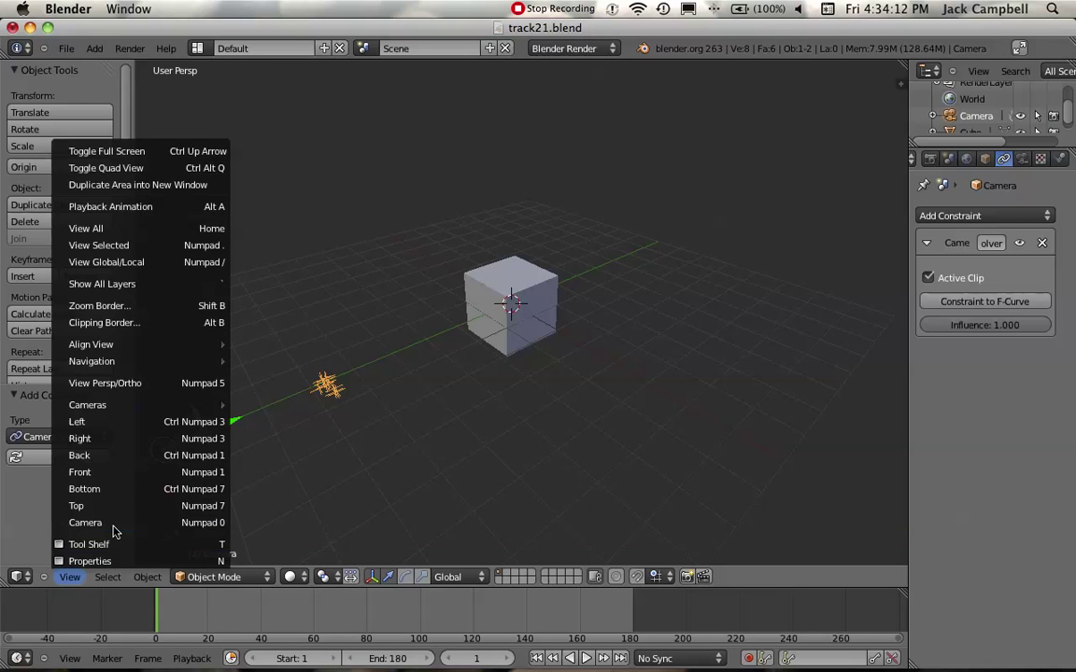
pyautogui.click(116, 531)
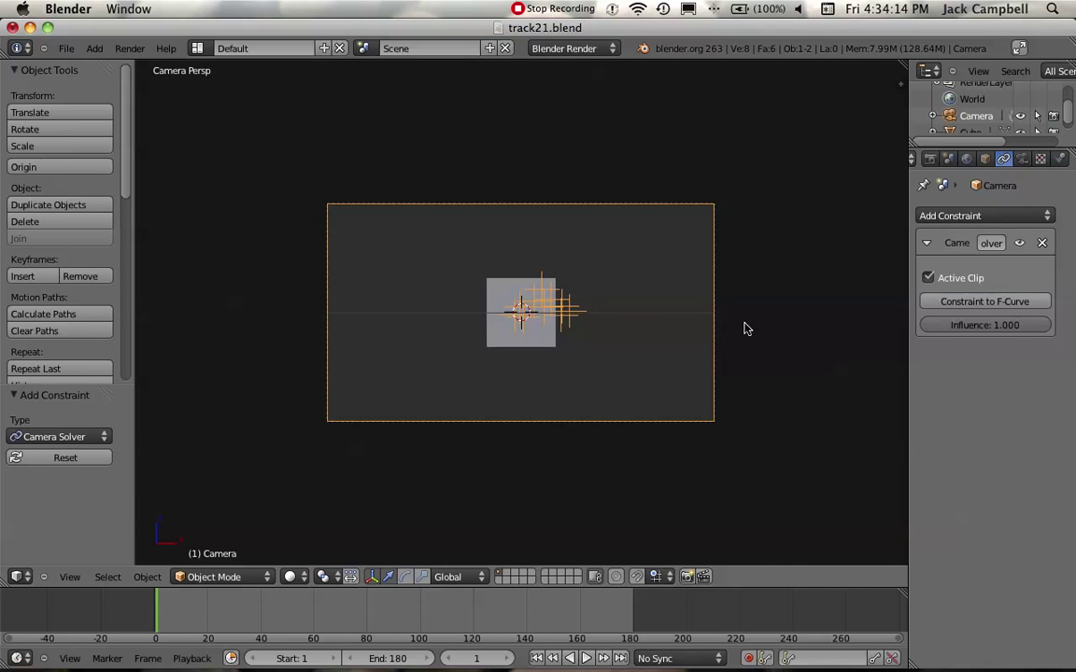
pyautogui.press('n')
pyautogui.scroll(-3, 792, 428)
pyautogui.click(786, 537)
pyautogui.click(822, 536)
pyautogui.scroll(-2, 793, 523)
pyautogui.click(793, 499)
pyautogui.scroll(-2, 793, 529)
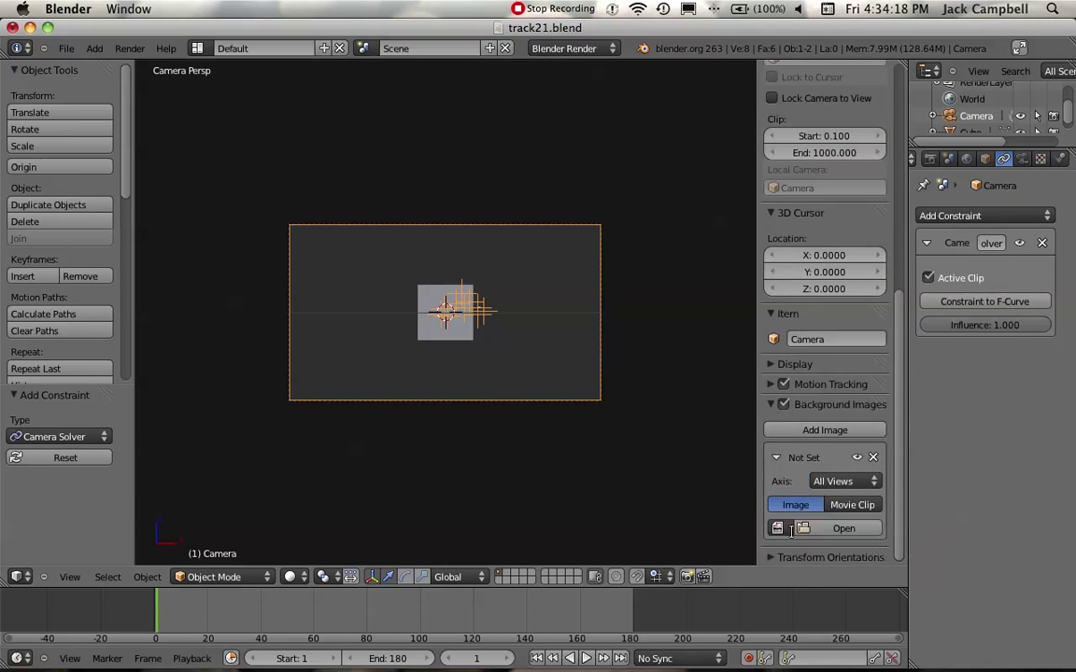
# Use the movie clip test110050-0230.mov as the camera view's background and set its opacity to 1.000.
pyautogui.click(778, 529)
pyautogui.click(826, 528)
pyautogui.click(1033, 112)
pyautogui.scroll(-2, 771, 475)
pyautogui.click(852, 504)
pyautogui.click(776, 550)
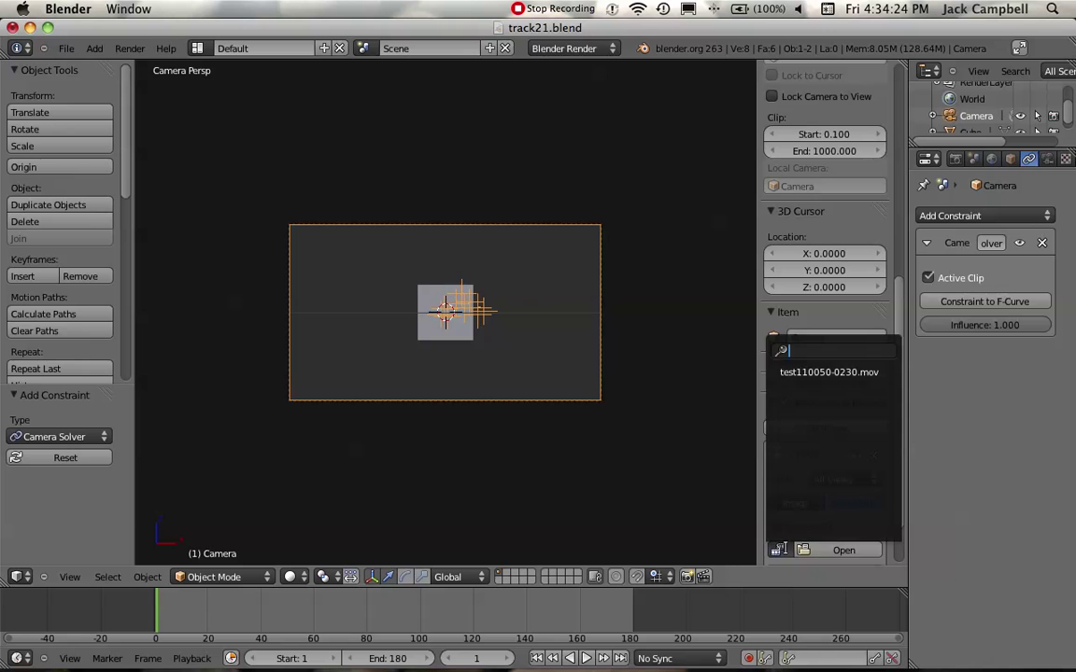
pyautogui.click(830, 373)
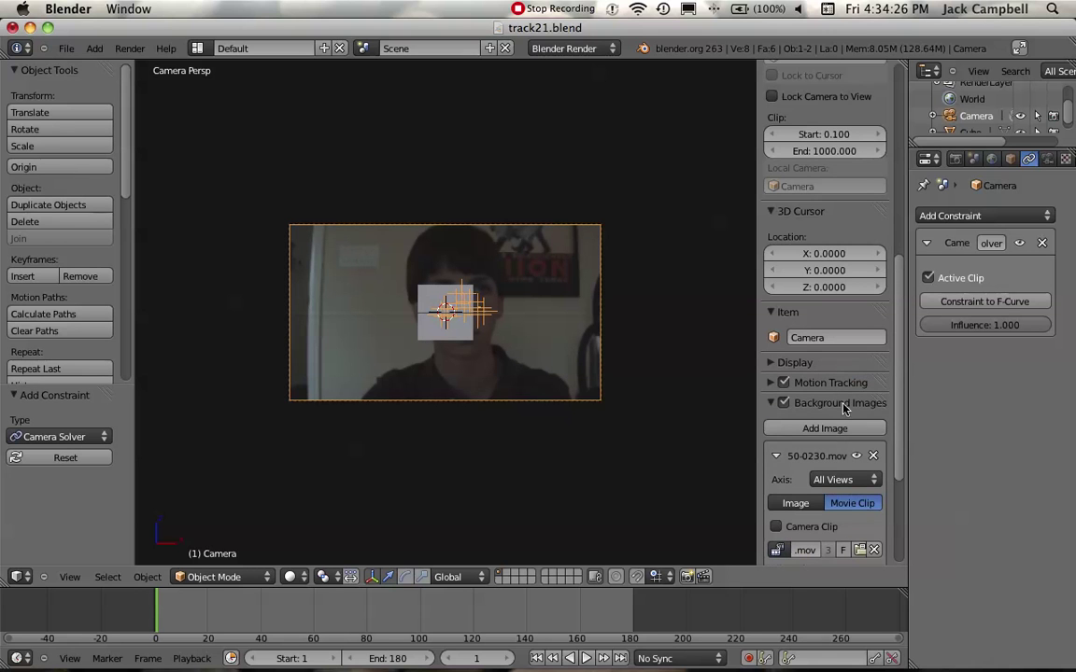
pyautogui.scroll(-5, 822, 467)
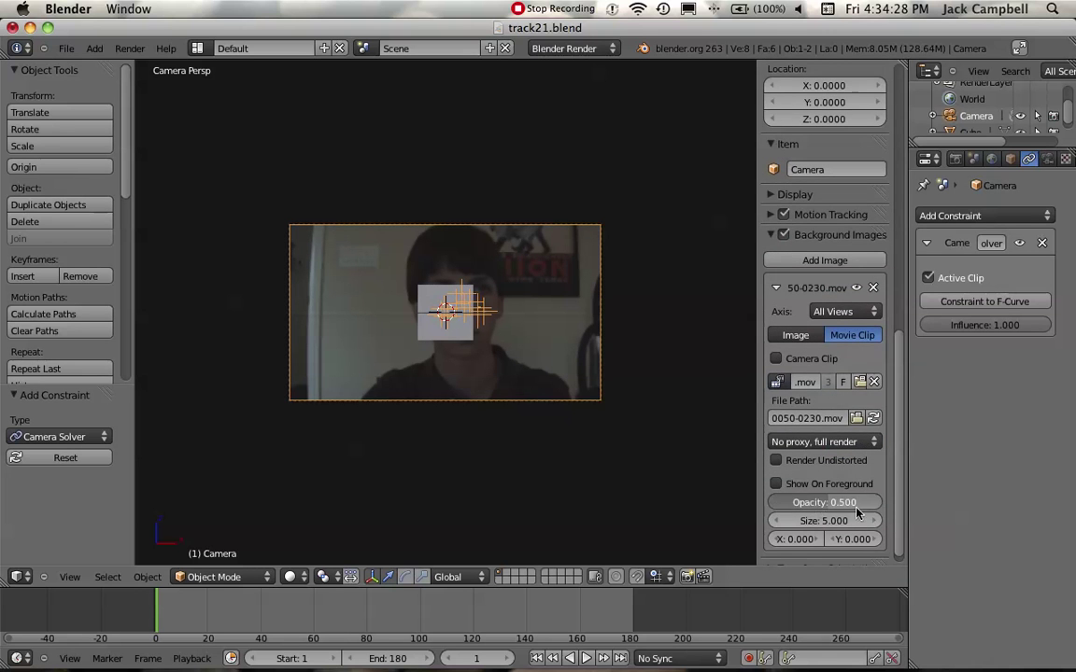
pyautogui.scroll(4, 563, 488)
# Delete the default cube from the scene.
pyautogui.rightClick(500, 389)
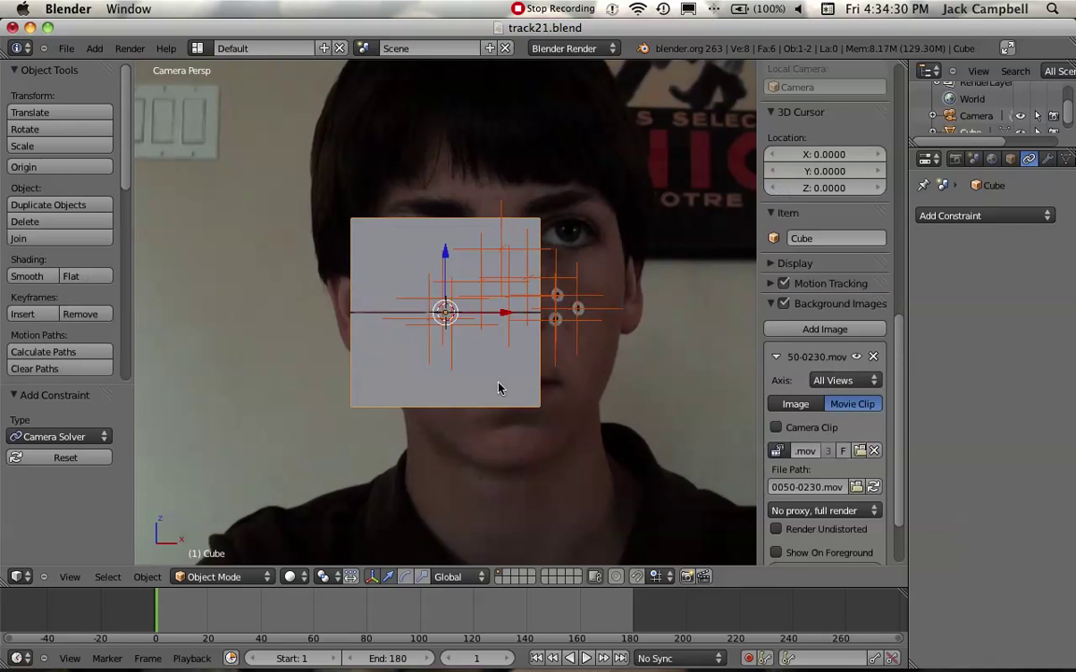
pyautogui.press('x')
pyautogui.click(548, 361)
# Play the animation through the camera to check how the track markers follow the dots on the face.
pyautogui.scroll(-3, 547, 355)
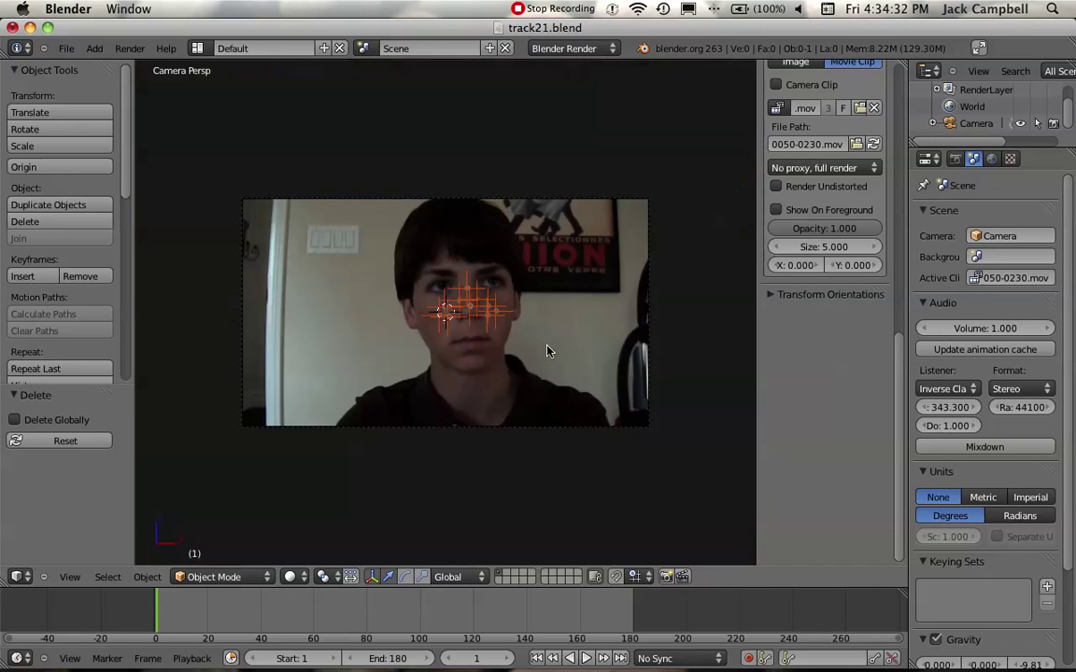
pyautogui.scroll(2, 547, 352)
pyautogui.scroll(2, 549, 351)
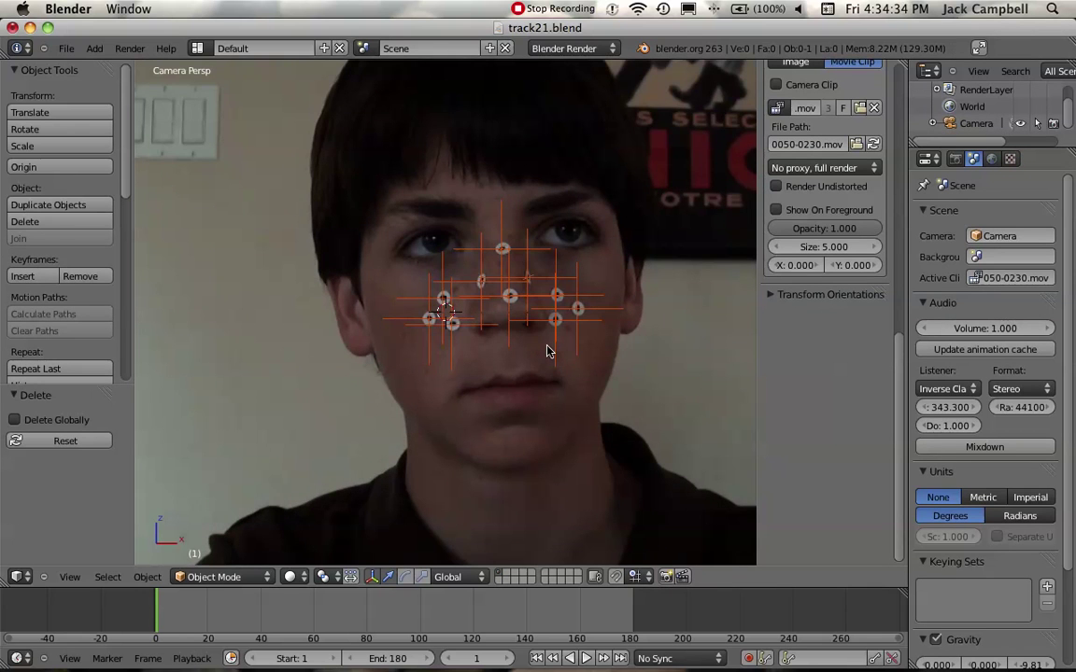
pyautogui.hotkey('alt', 'a')
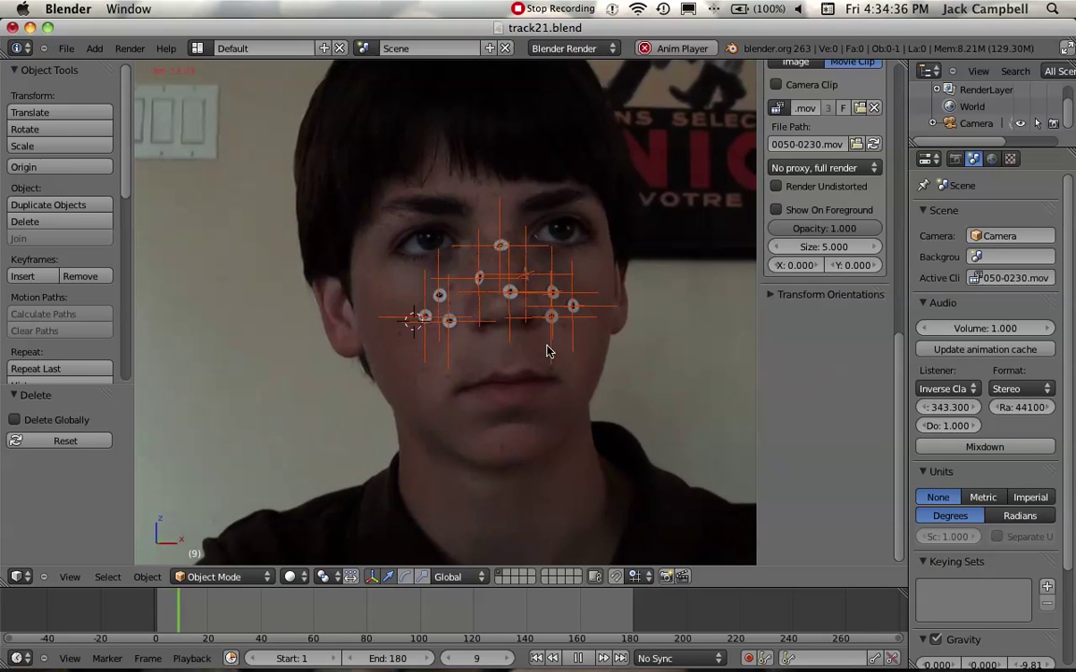
pyautogui.click(376, 336)
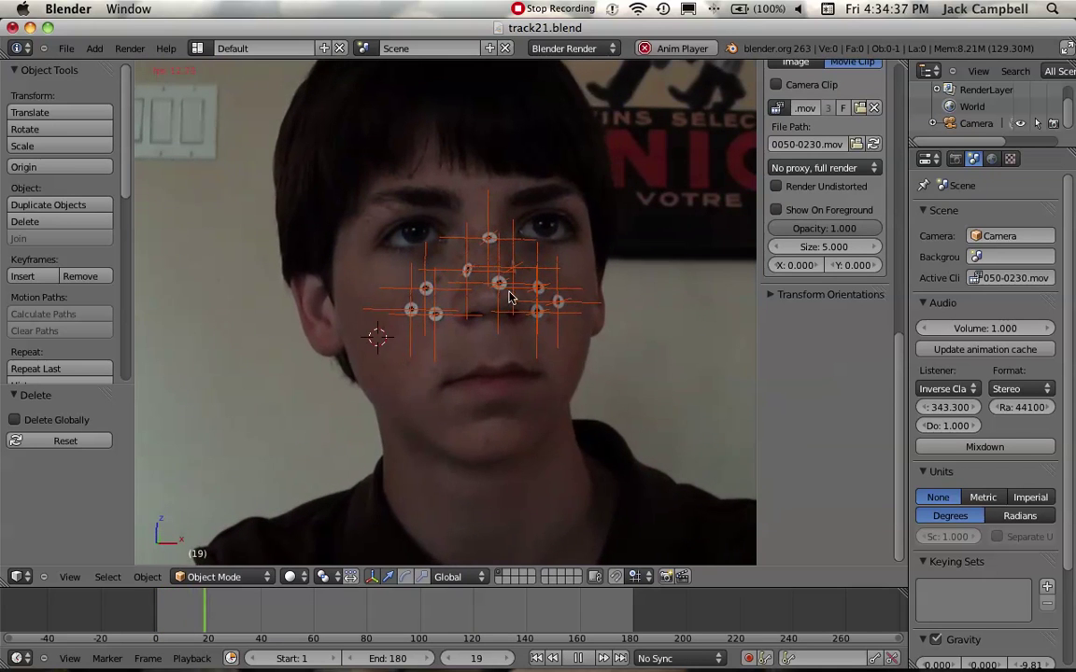
pyautogui.press('Escape')
# Place the 3D cursor on the nose-tip dot and select only the track marker there.
pyautogui.rightClick(498, 228)
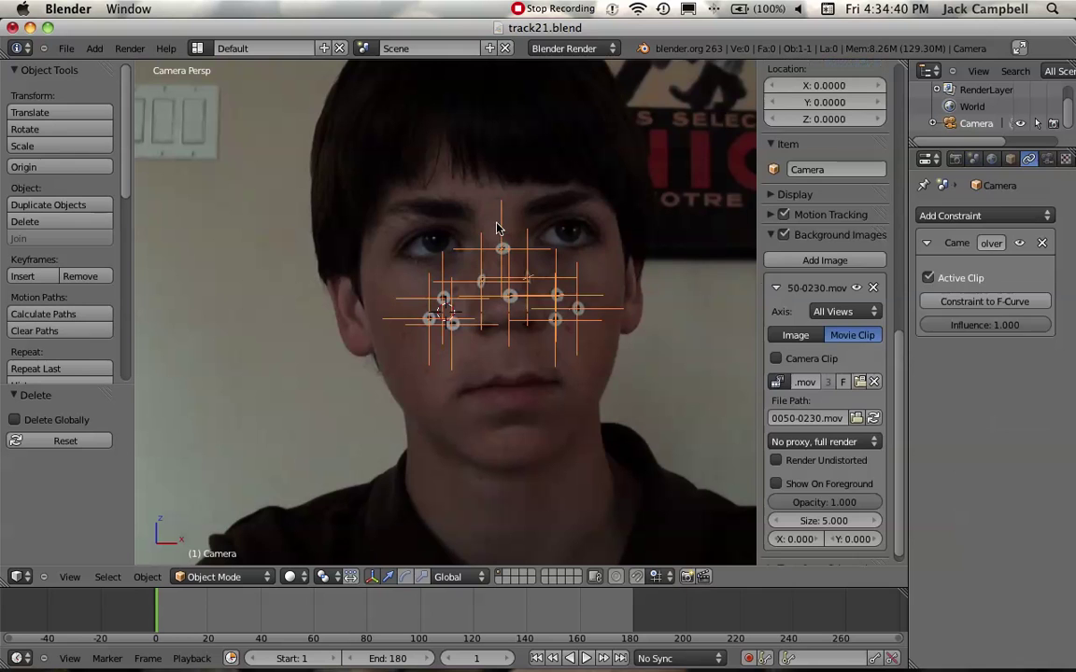
pyautogui.click(509, 297)
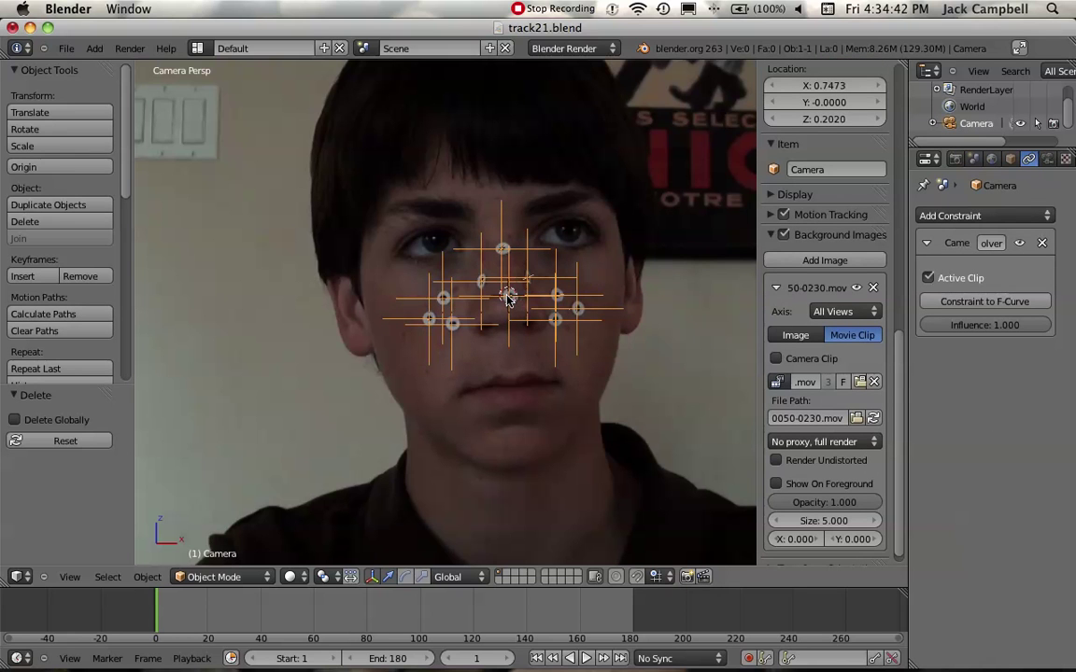
pyautogui.press('a')
pyautogui.rightClick(509, 297)
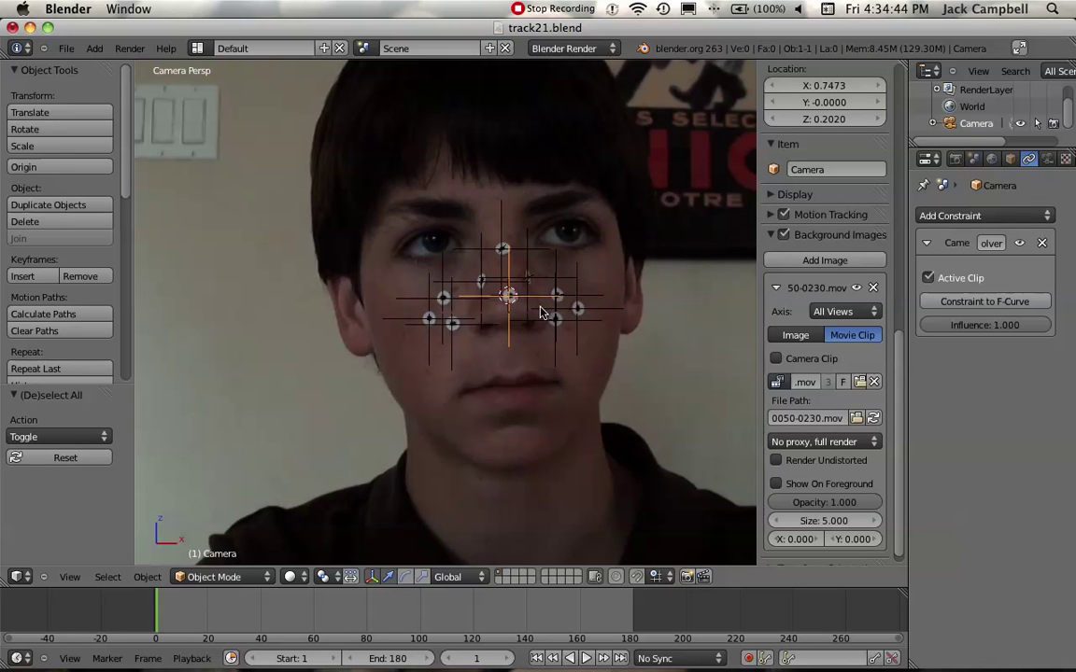
# Examine from the top view how the track markers lie in front of the camera.
pyautogui.click(69, 576)
pyautogui.click(93, 503)
pyautogui.click(69, 576)
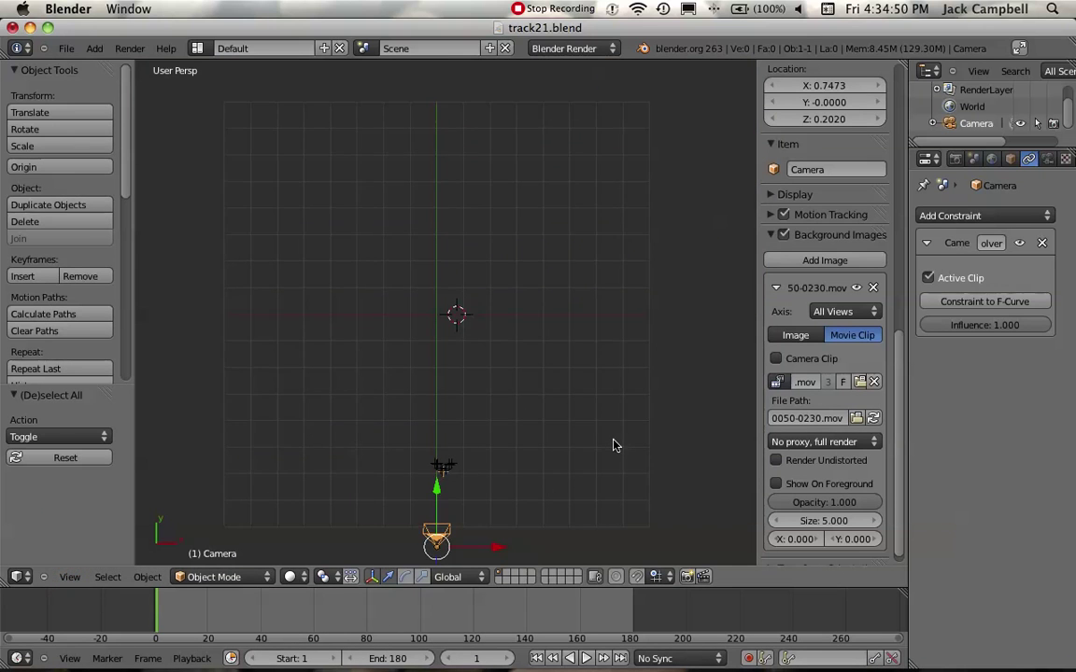
pyautogui.press('KP_Decimal')
pyautogui.scroll(-8, 560, 400)
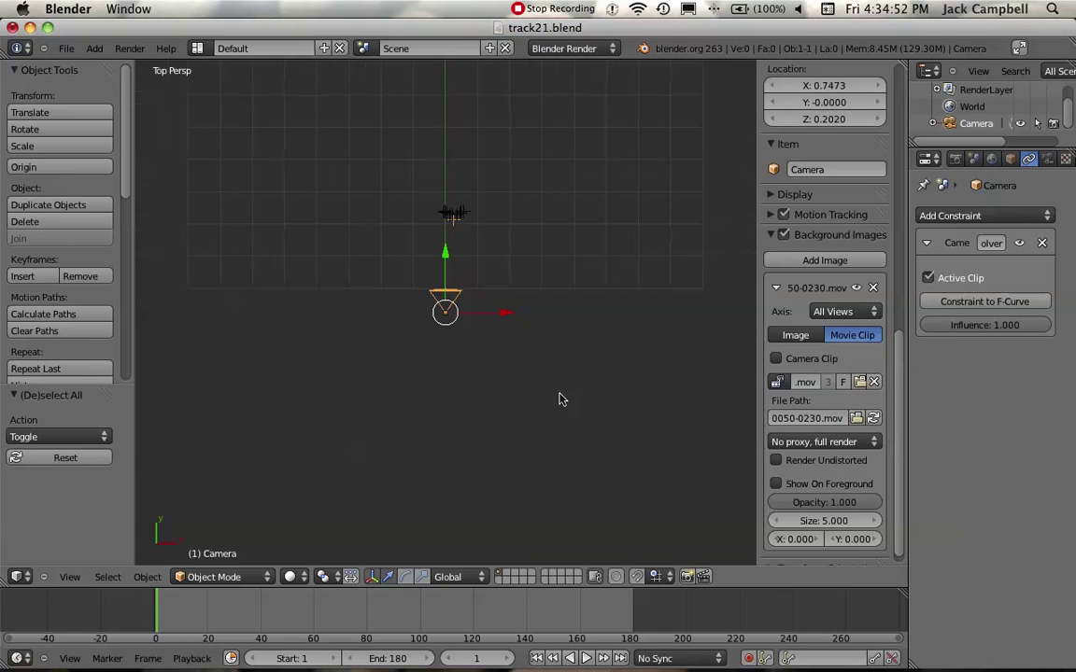
pyautogui.scroll(5, 465, 257)
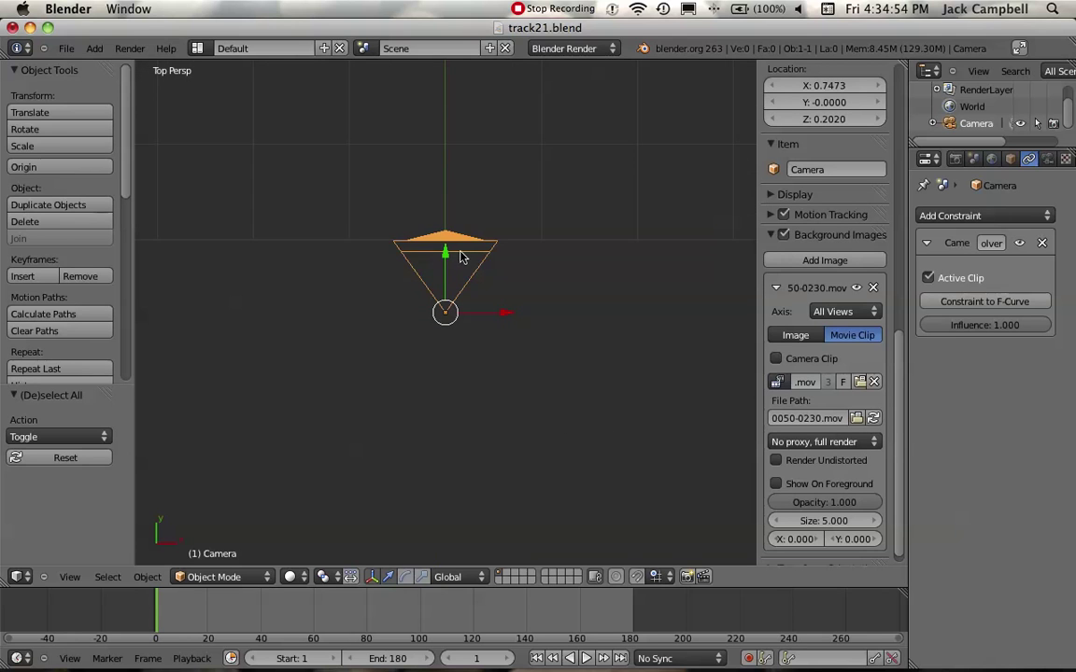
pyautogui.press('Home')
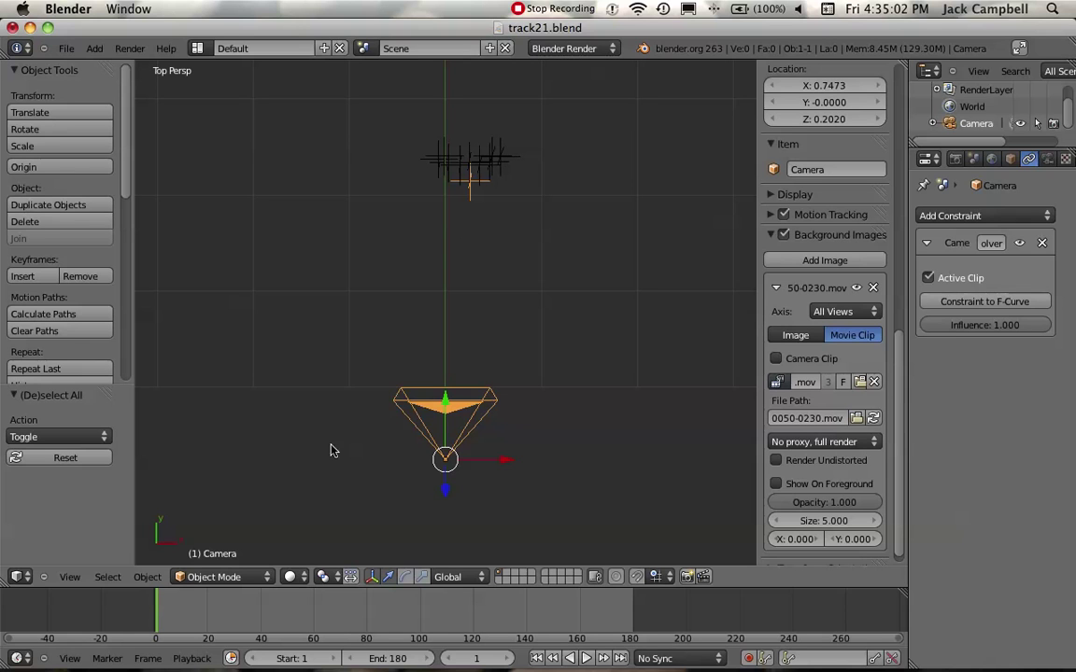
# Return to the camera view and try to snap the 3D cursor to the selected nose-tip track.
pyautogui.click(66, 578)
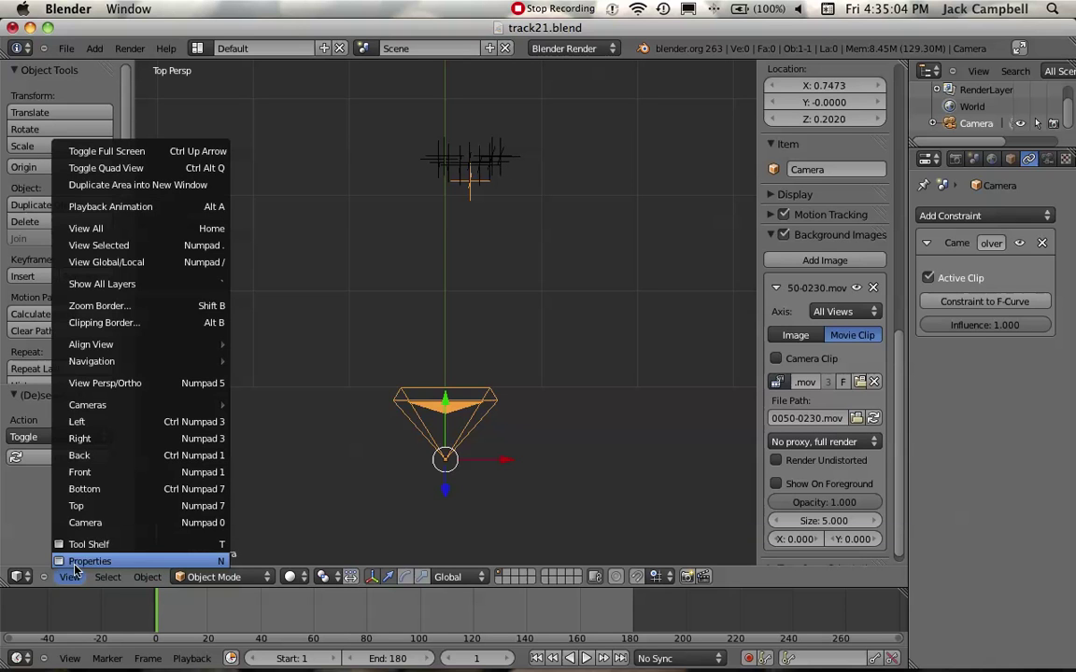
pyautogui.click(118, 522)
pyautogui.scroll(-5, 418, 370)
pyautogui.scroll(8, 418, 370)
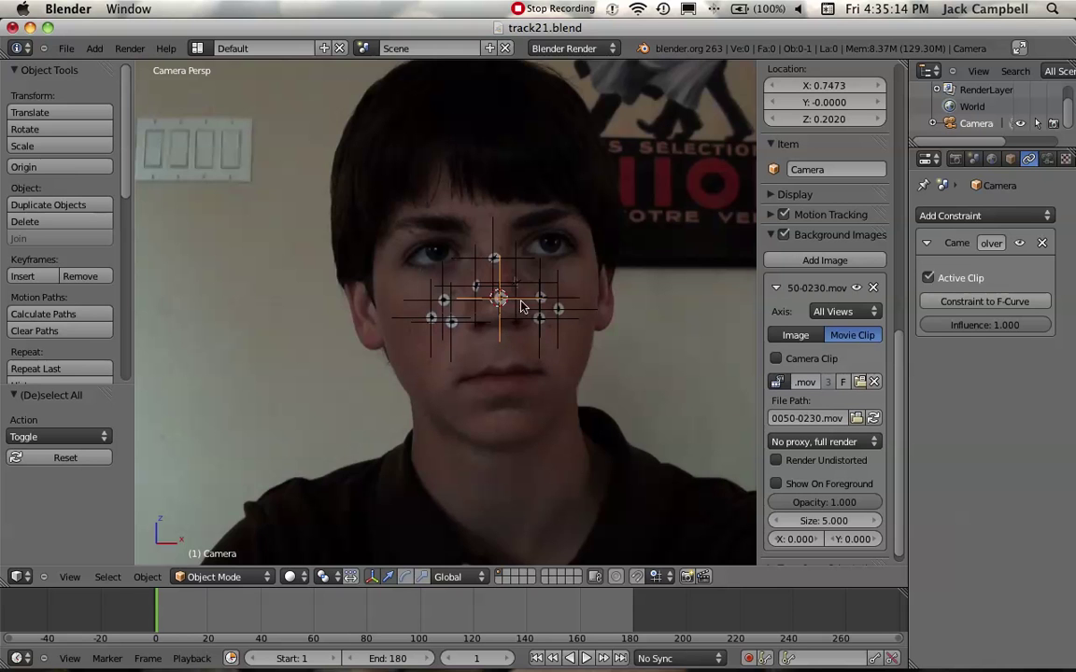
pyautogui.scroll(-6, 519, 349)
pyautogui.press('Home')
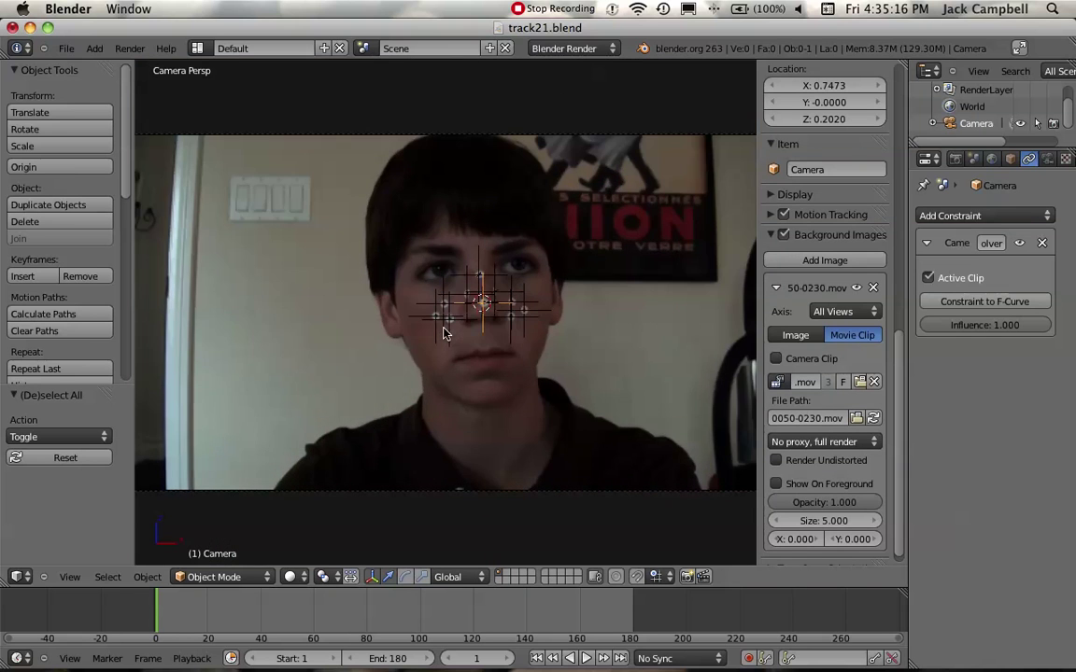
pyautogui.hotkey('shift', 's')
pyautogui.click(448, 368)
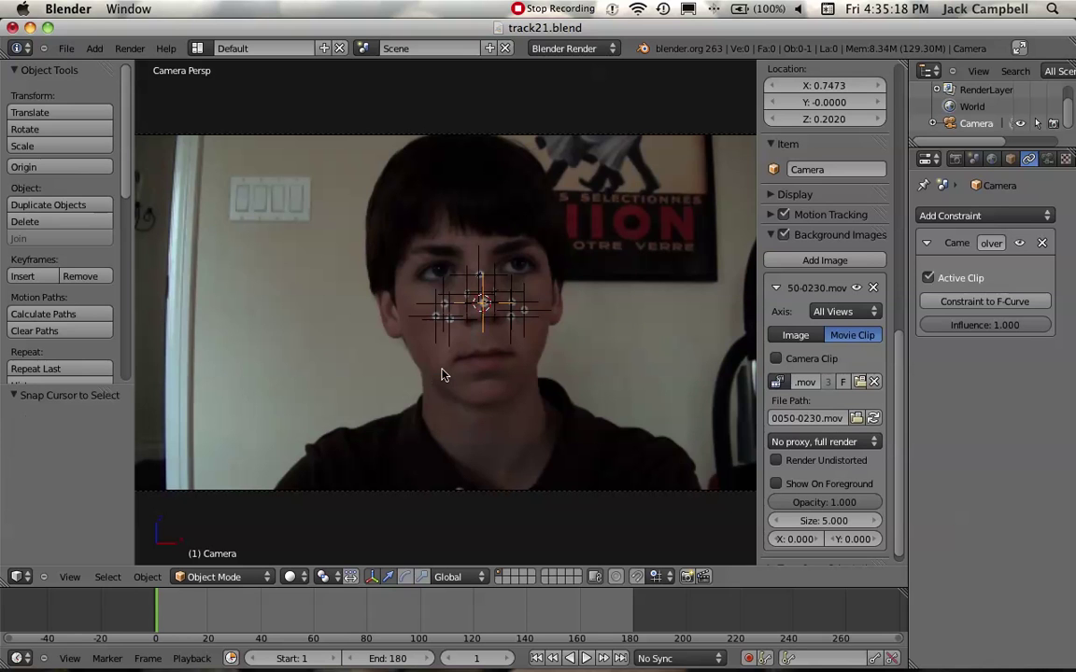
# From the top view, put the 3D cursor exactly on the nose-tip track marker.
pyautogui.click(70, 576)
pyautogui.click(89, 505)
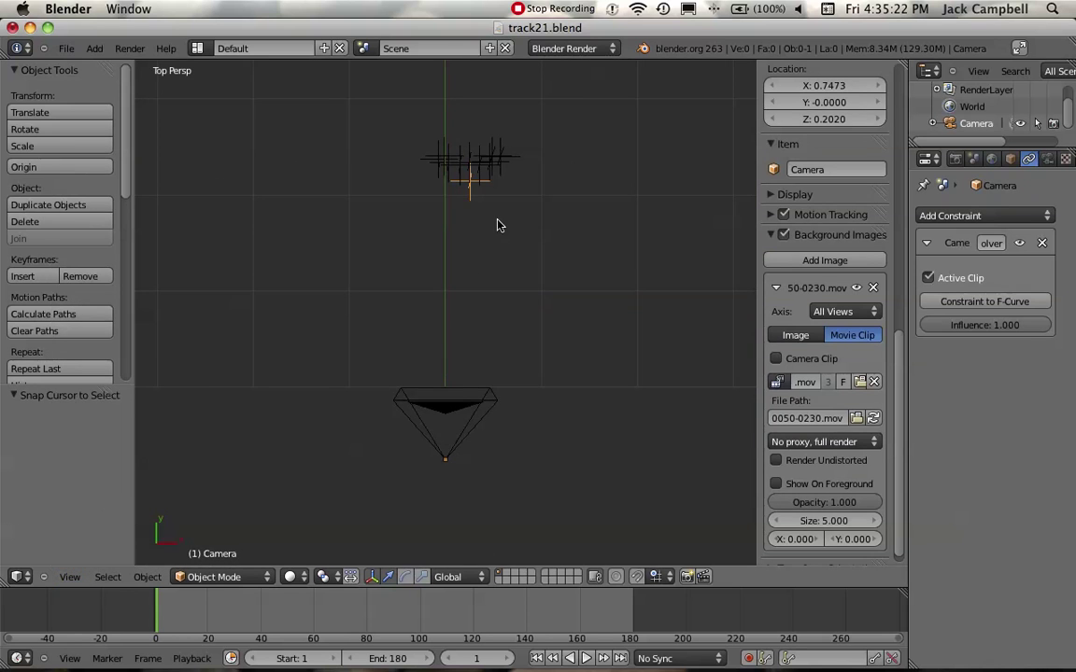
pyautogui.press('a')
pyautogui.hotkey('shift', 's')
pyautogui.click(474, 182)
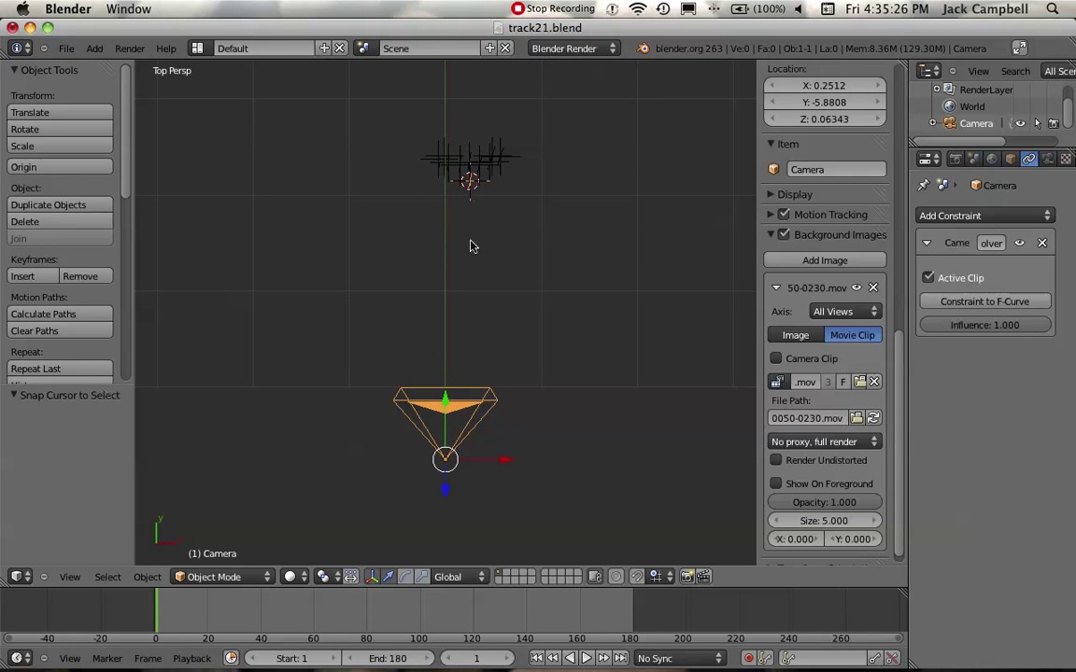
# Return to the camera view and add a plane at the 3D cursor on the nose tip.
pyautogui.click(78, 581)
pyautogui.click(109, 522)
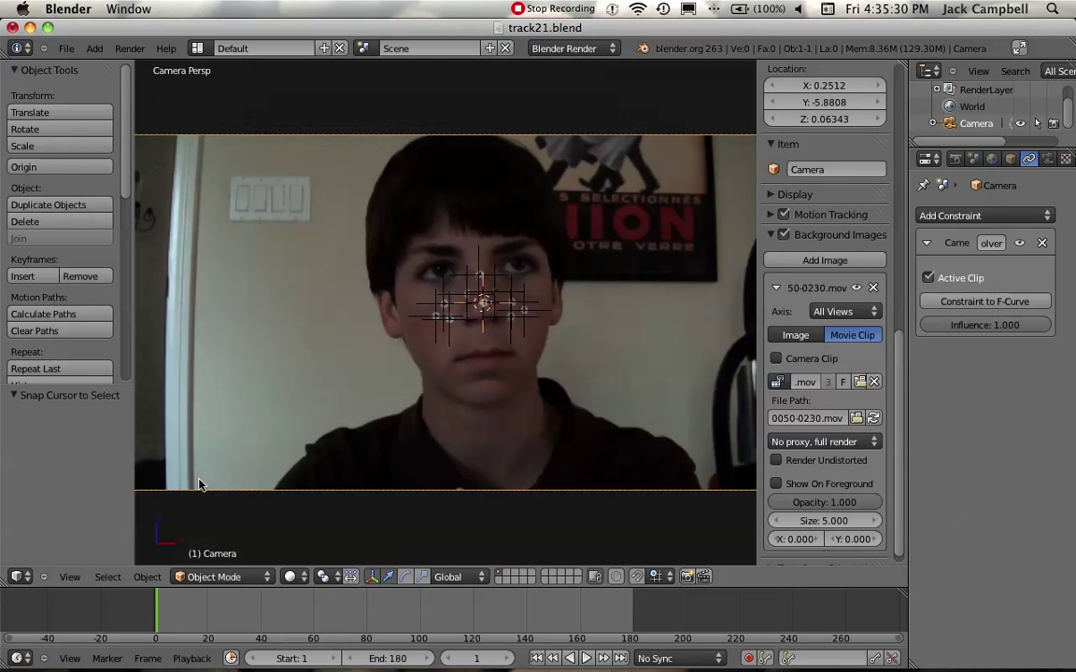
pyautogui.hotkey('shift', 'a')
pyautogui.moveTo(458, 360)
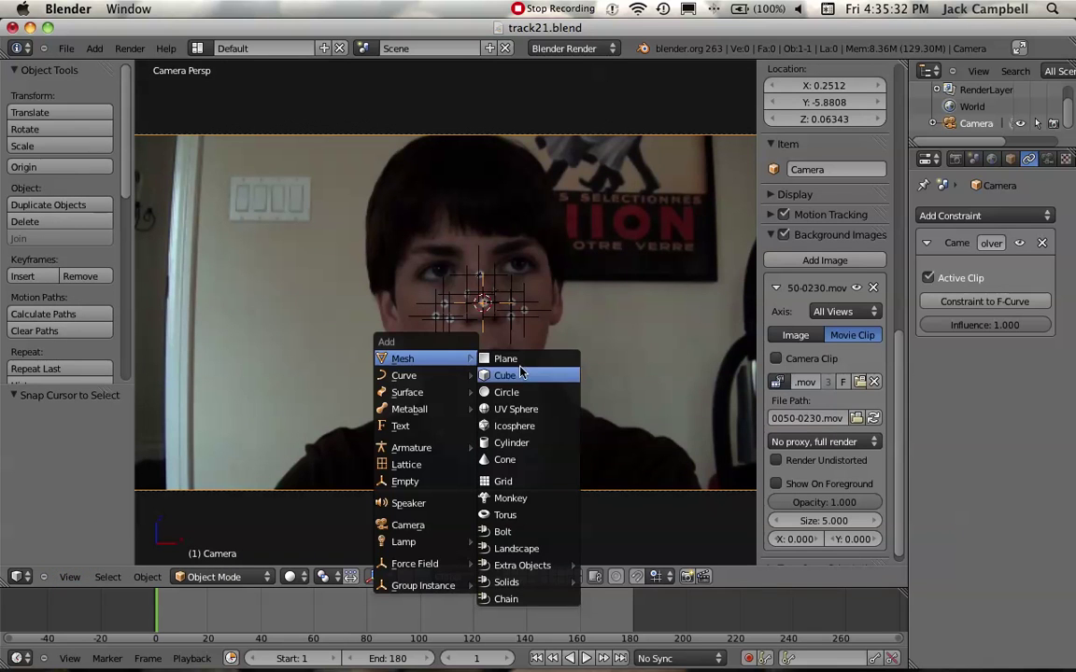
pyautogui.click(509, 358)
# Scale the plane to about 0.178 along X and move it up over the eye on the image's left side.
pyautogui.scroll(3, 518, 394)
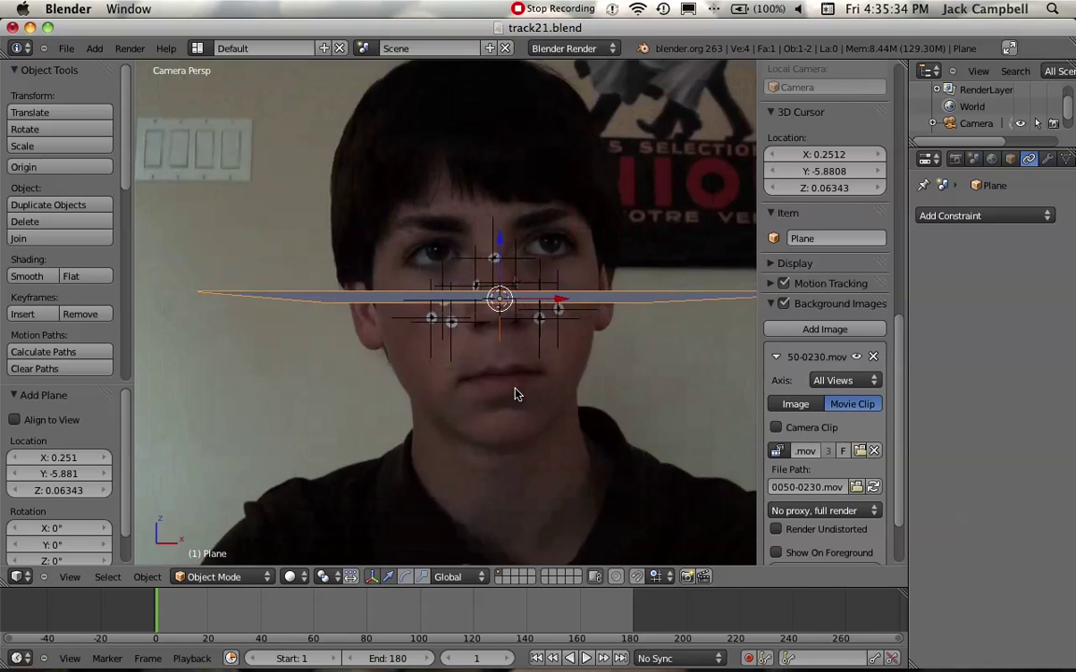
pyautogui.scroll(-3, 518, 394)
pyautogui.press('s')
pyautogui.press('x')
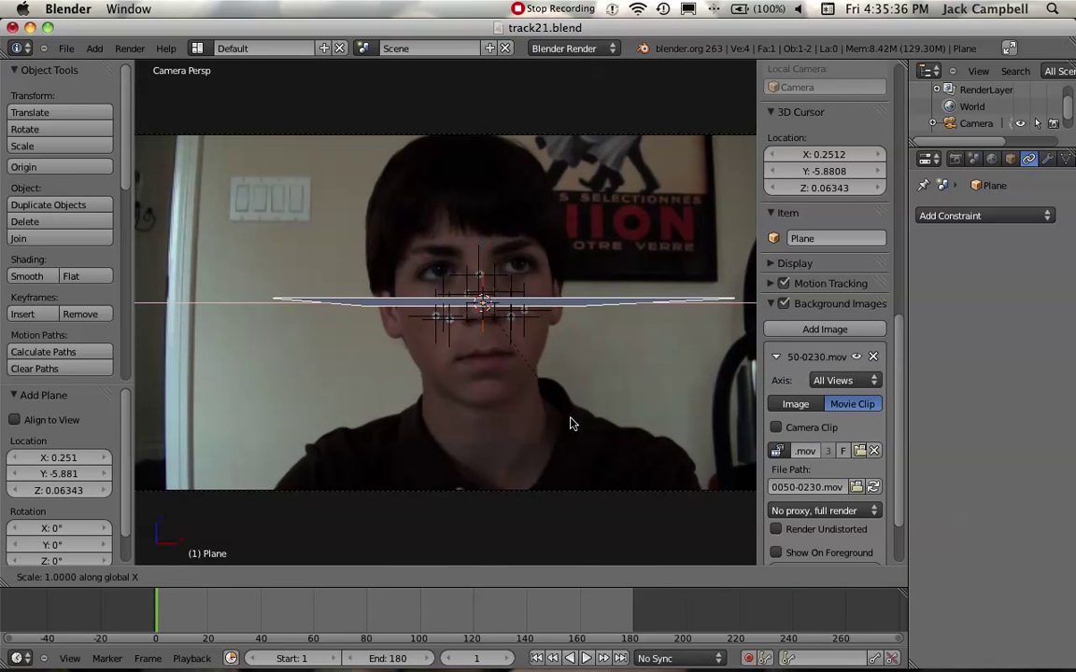
pyautogui.click(492, 333)
pyautogui.press('g')
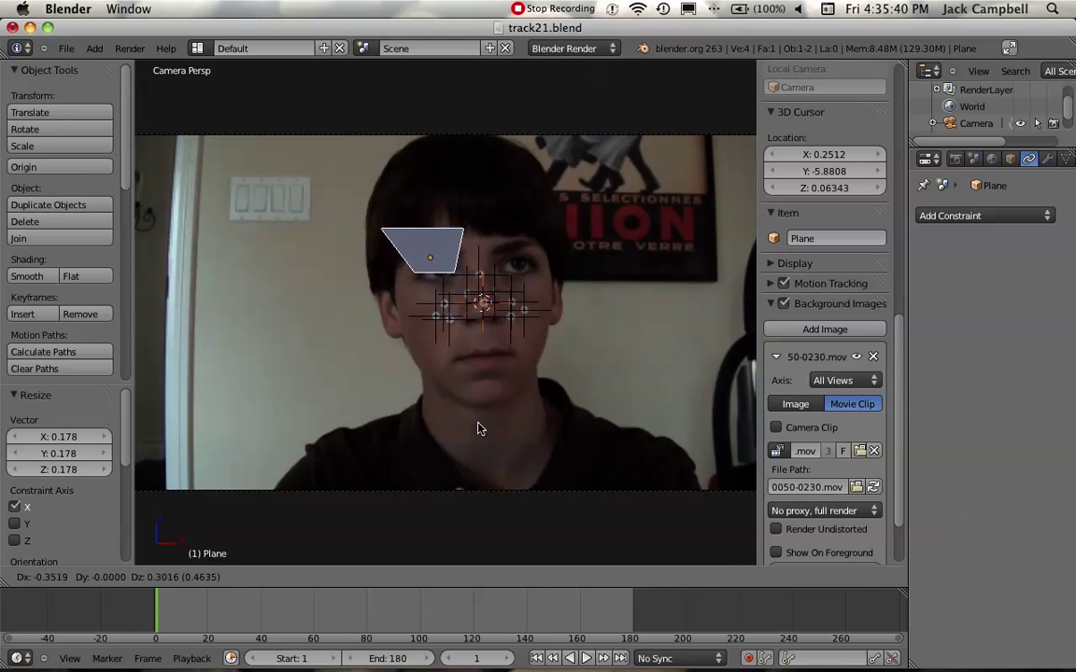
pyautogui.click(478, 428)
# From the top view, move the plane about -0.754 along Y, then return to the camera view.
pyautogui.click(69, 576)
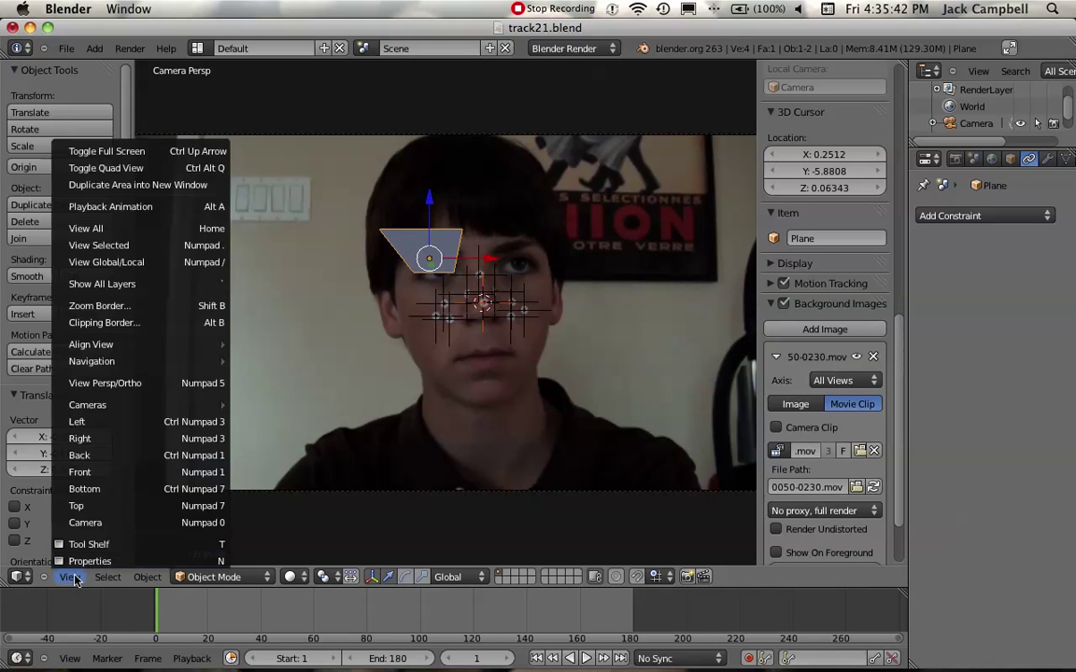
pyautogui.click(98, 508)
pyautogui.moveTo(434, 110); pyautogui.dragTo(444, 198)
pyautogui.click(69, 576)
pyautogui.click(85, 522)
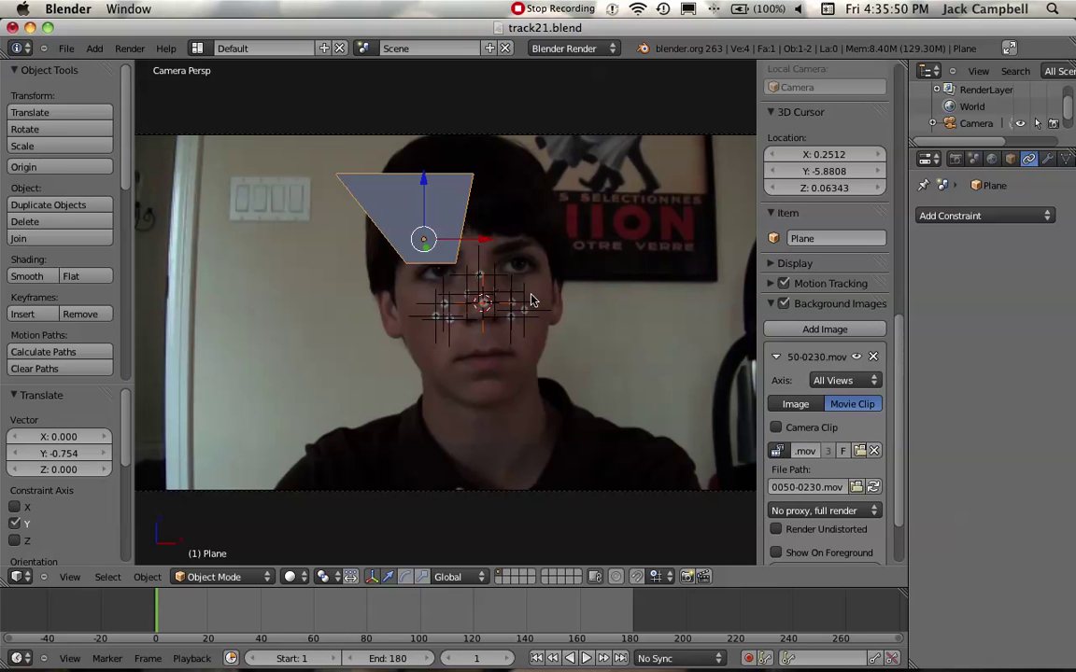
# Nudge the plane over the same eye and narrow it to about 0.598 along X.
pyautogui.press('g')
pyautogui.click(598, 299)
pyautogui.press('s')
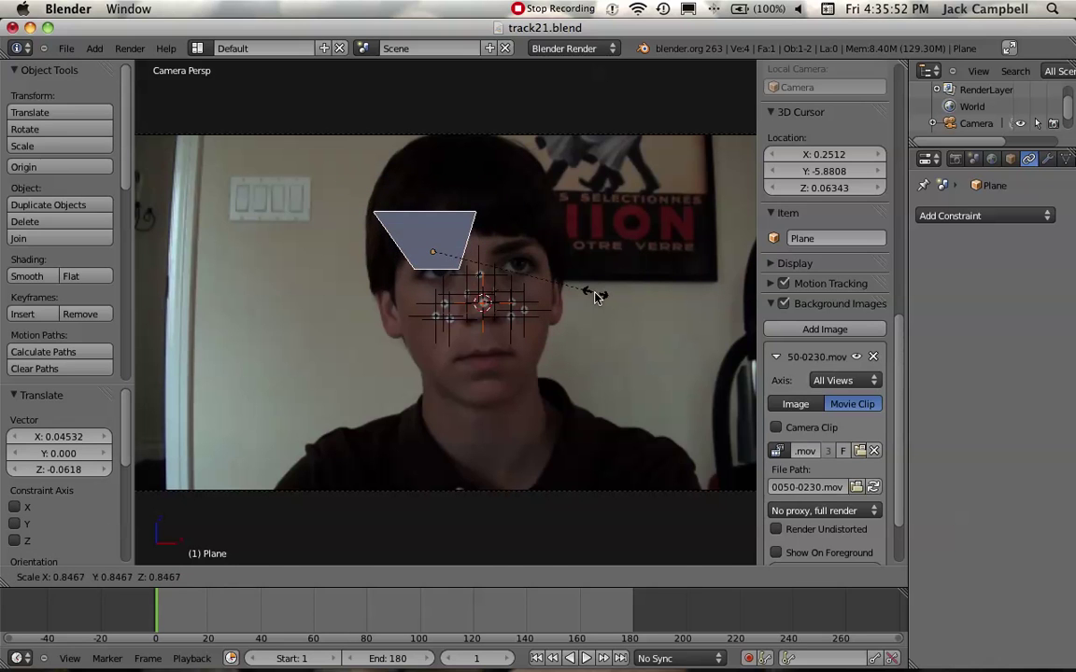
pyautogui.press('x')
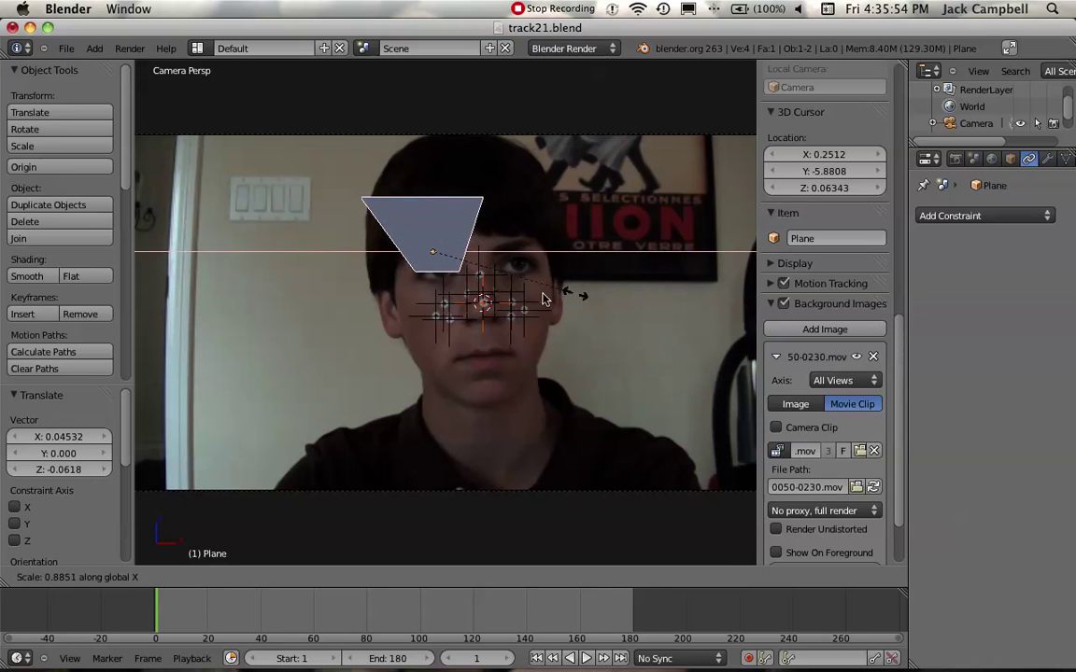
pyautogui.click(523, 299)
# Duplicate the plane about 0.585 along X onto the other eye and play the animation to check both planes.
pyautogui.hotkey('shift', 'd')
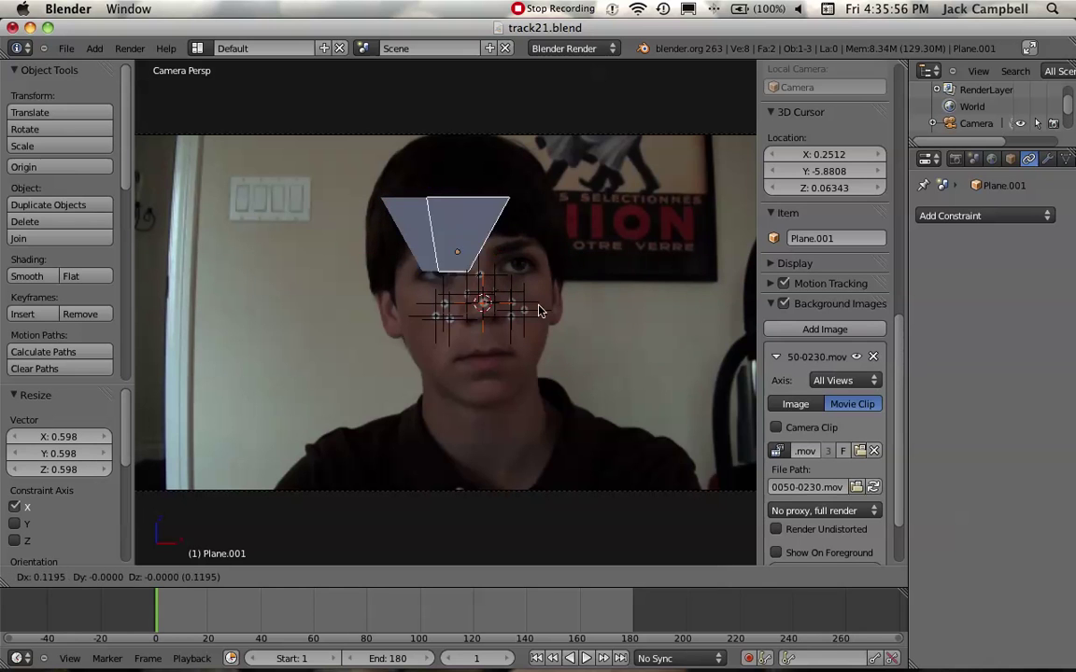
pyautogui.click(602, 299)
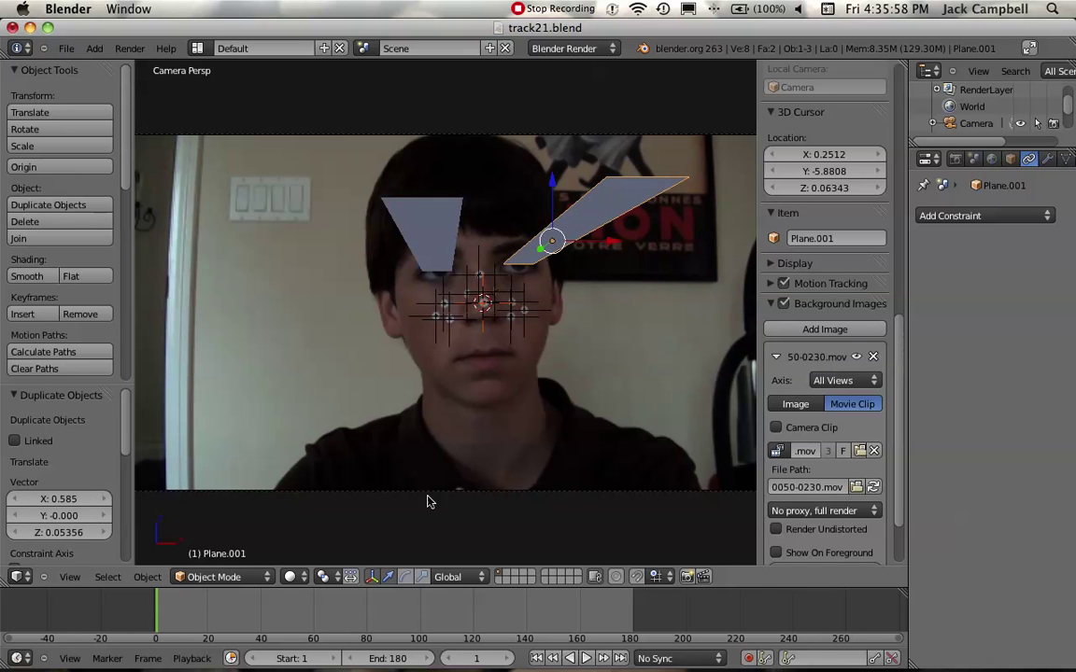
pyautogui.hotkey('alt', 'a')
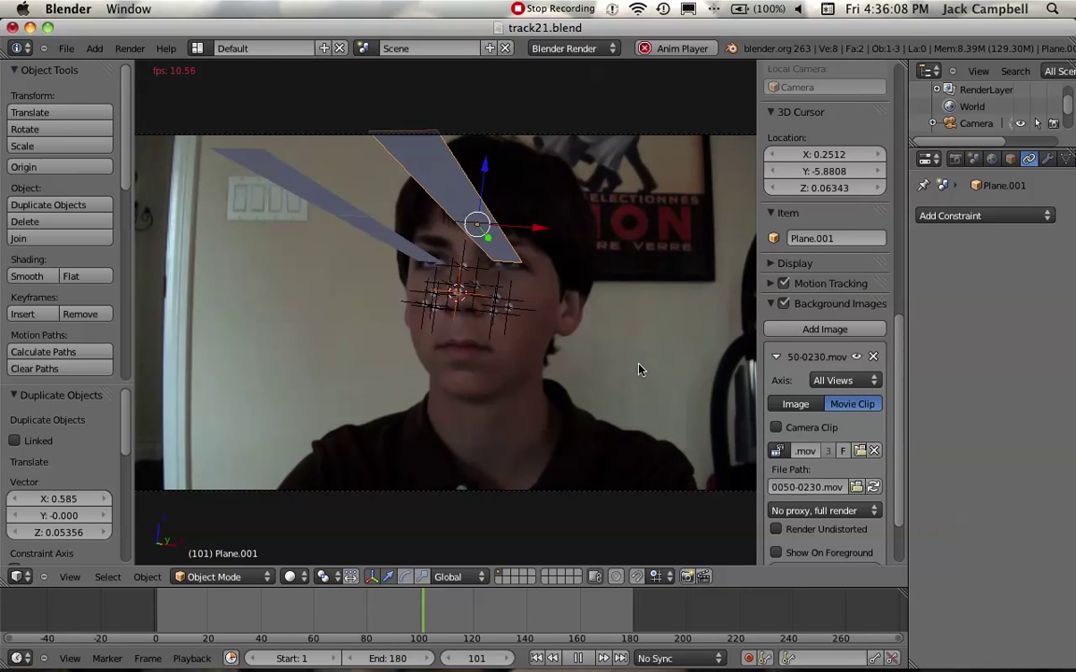
pyautogui.press('Escape')
# Delete the duplicated plane, replay the animation with the remaining one, and delete that plane as well.
pyautogui.press('x')
pyautogui.click(426, 260)
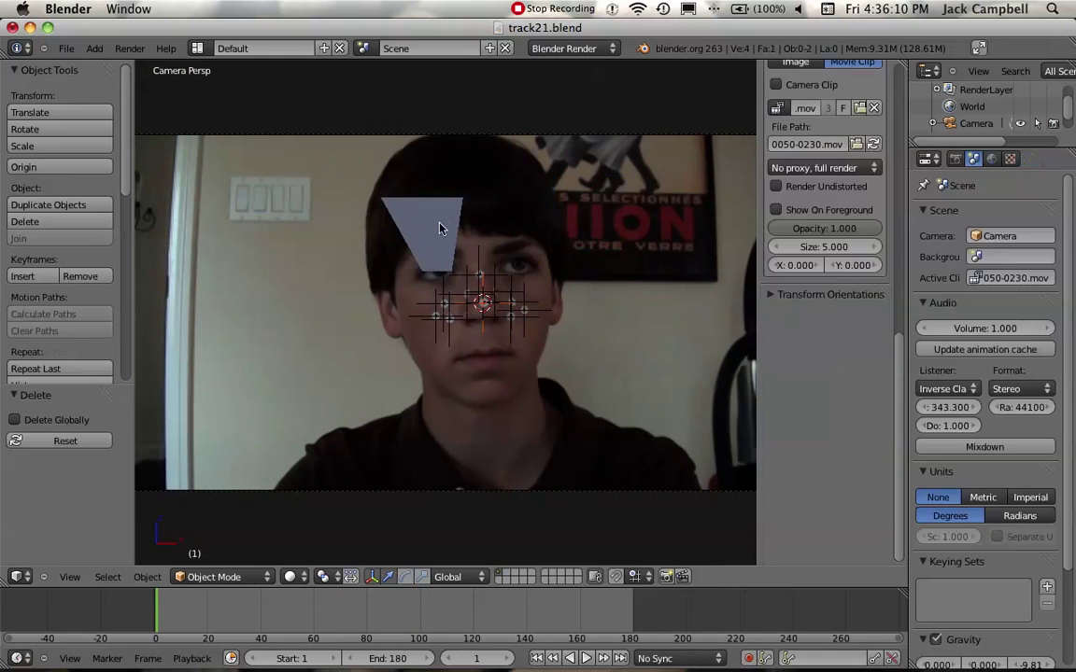
pyautogui.press('x')
pyautogui.press('Escape')
pyautogui.hotkey('alt', 'a')
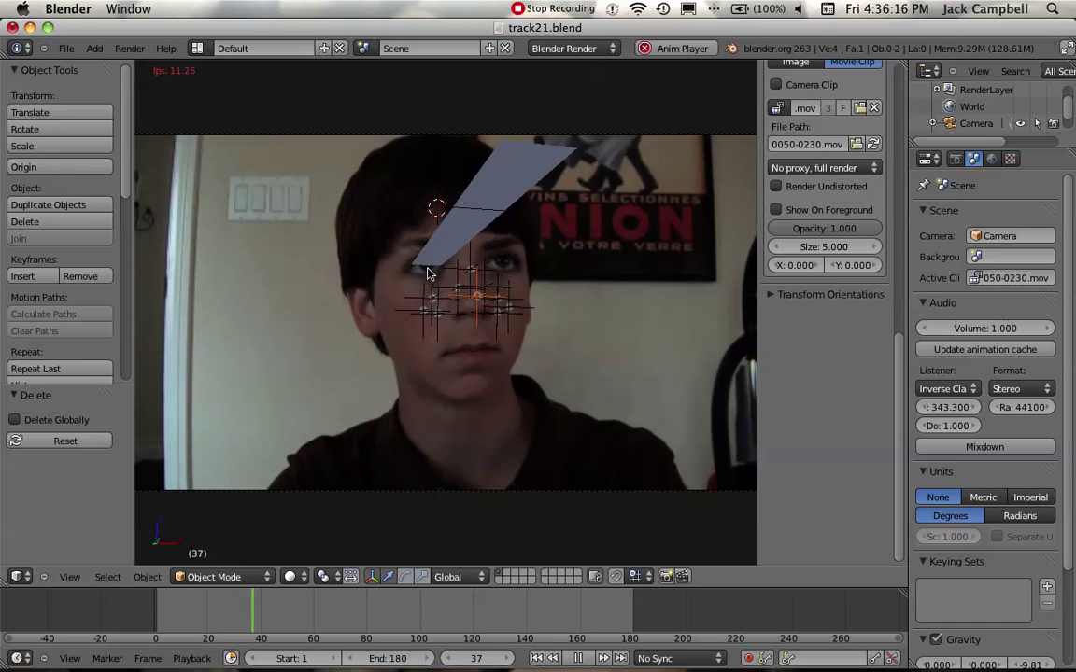
pyautogui.rightClick(441, 245)
pyautogui.press('Escape')
pyautogui.press('x')
pyautogui.click(444, 236)
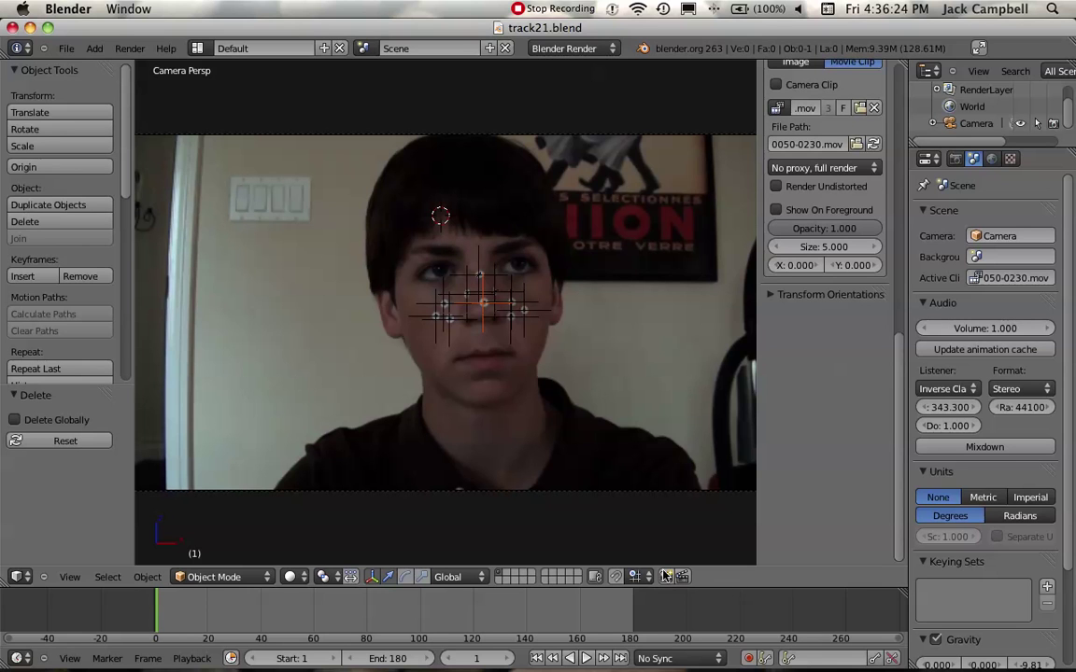
pyautogui.click(129, 49)
# Snap the 3D cursor to the selected nose-tip track.
pyautogui.scroll(3, 426, 371)
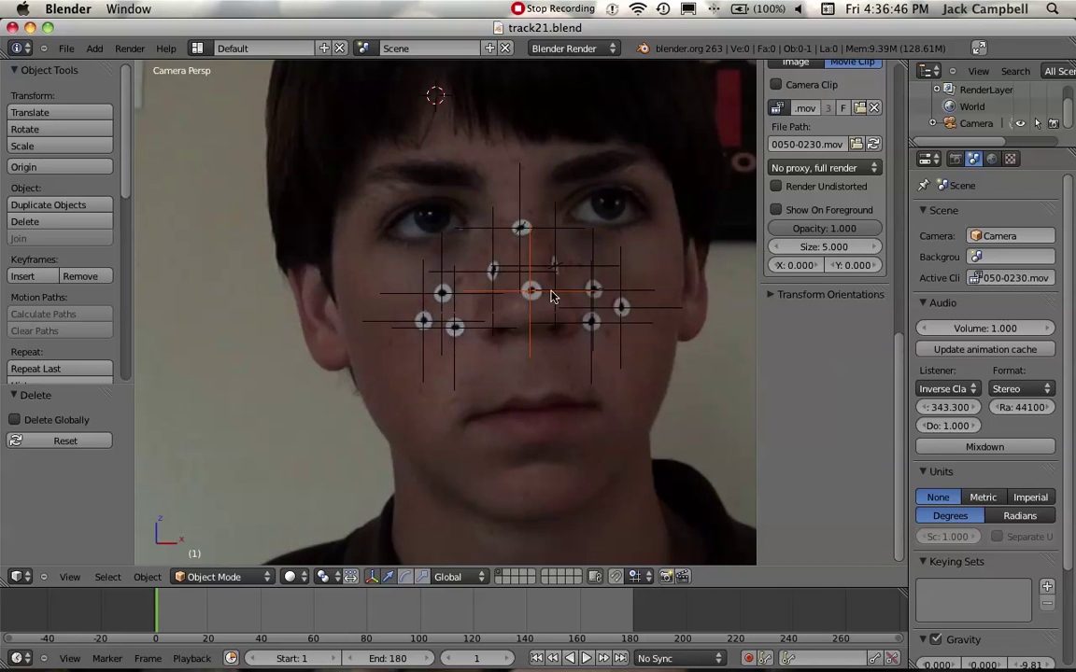
pyautogui.hotkey('shift', 's')
pyautogui.rightClick(494, 265)
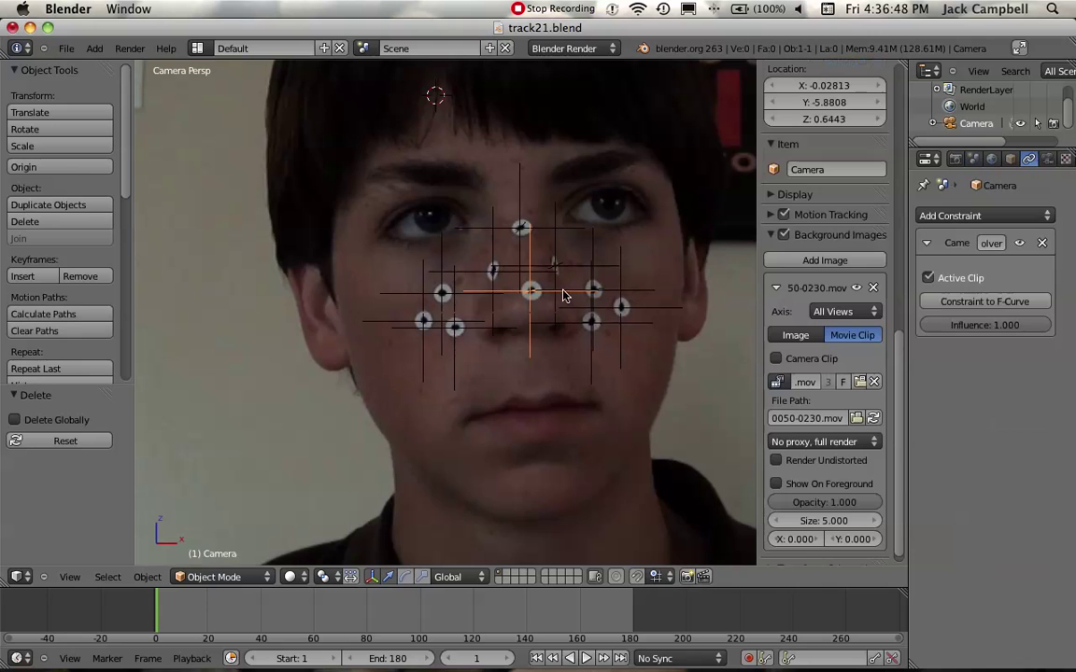
pyautogui.scroll(-4, 540, 302)
pyautogui.scroll(1, 540, 302)
pyautogui.hotkey('shift', 's')
pyautogui.click(528, 306)
# Add a plane at the 3D cursor on the nose tip and rotate it 90° about the X axis.
pyautogui.scroll(2, 494, 311)
pyautogui.hotkey('shift', 'a')
pyautogui.moveTo(550, 349)
pyautogui.click(592, 347)
pyautogui.press('s')
pyautogui.press('Escape')
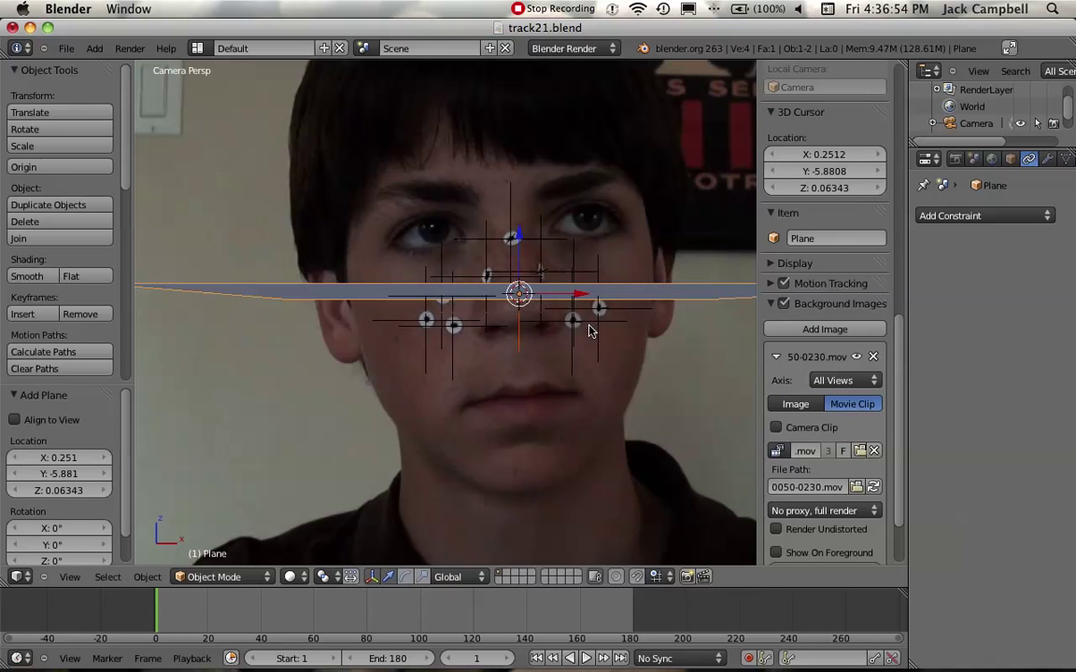
pyautogui.write('rx90')
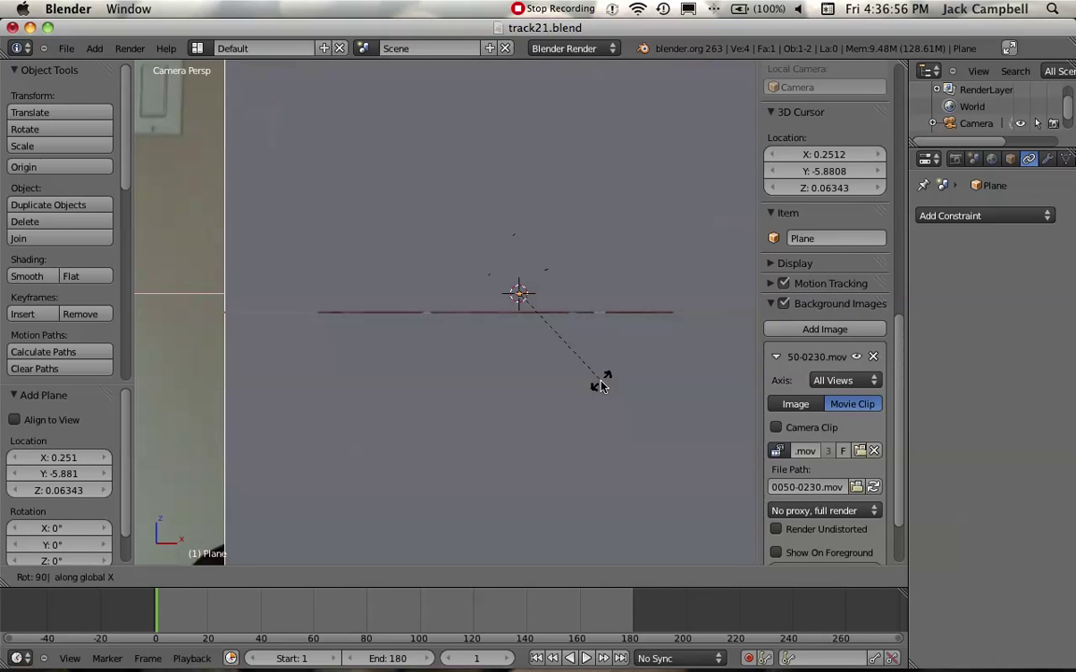
pyautogui.press('Return')
# In the front orthographic view, move the plane about 0.23 in X and 0.086 in Z to centre it on the face.
pyautogui.click(69, 576)
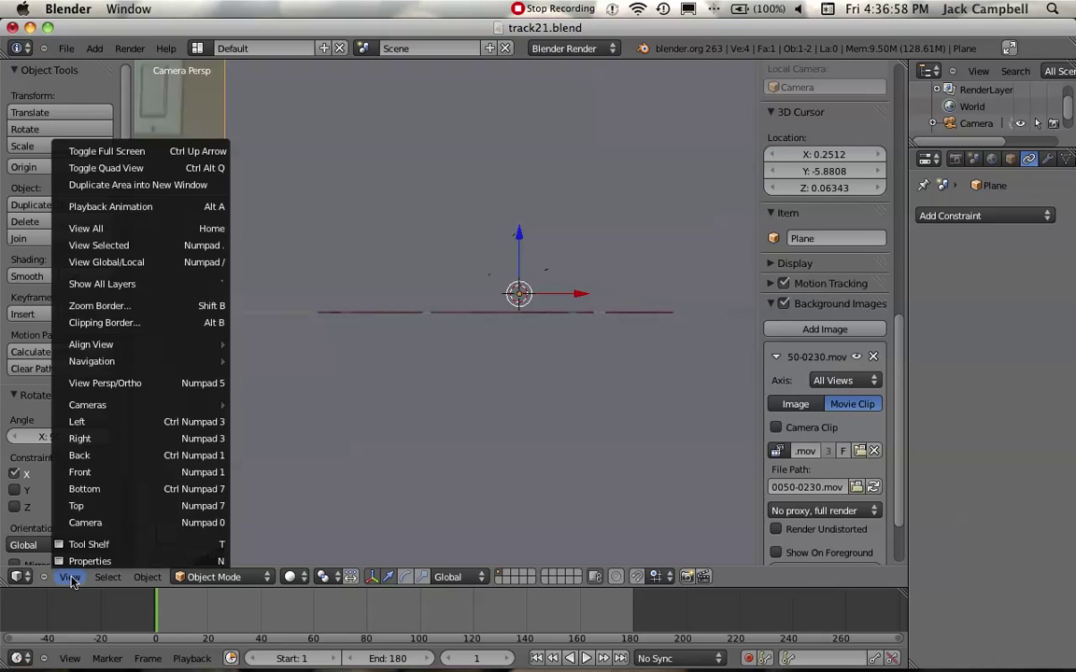
pyautogui.click(113, 473)
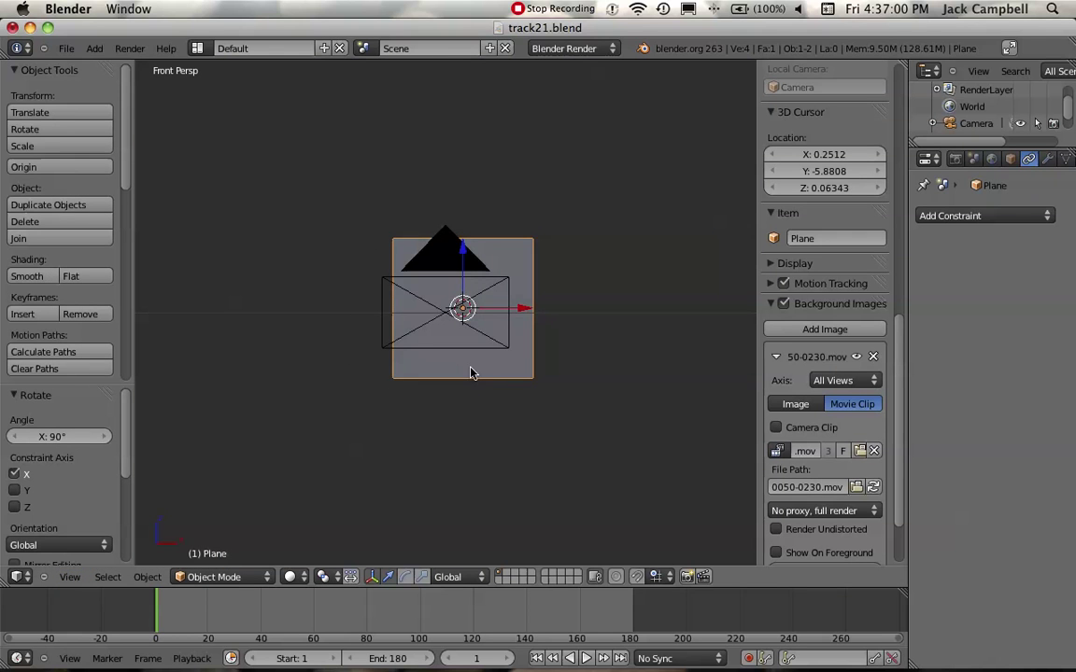
pyautogui.press('KP_5')
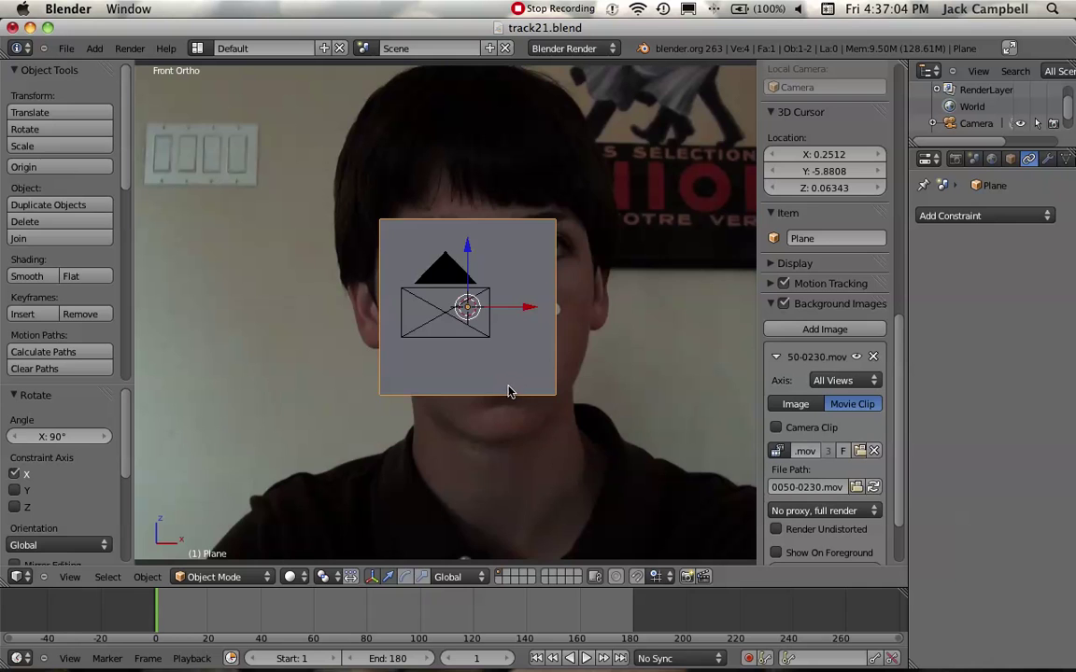
pyautogui.press('g')
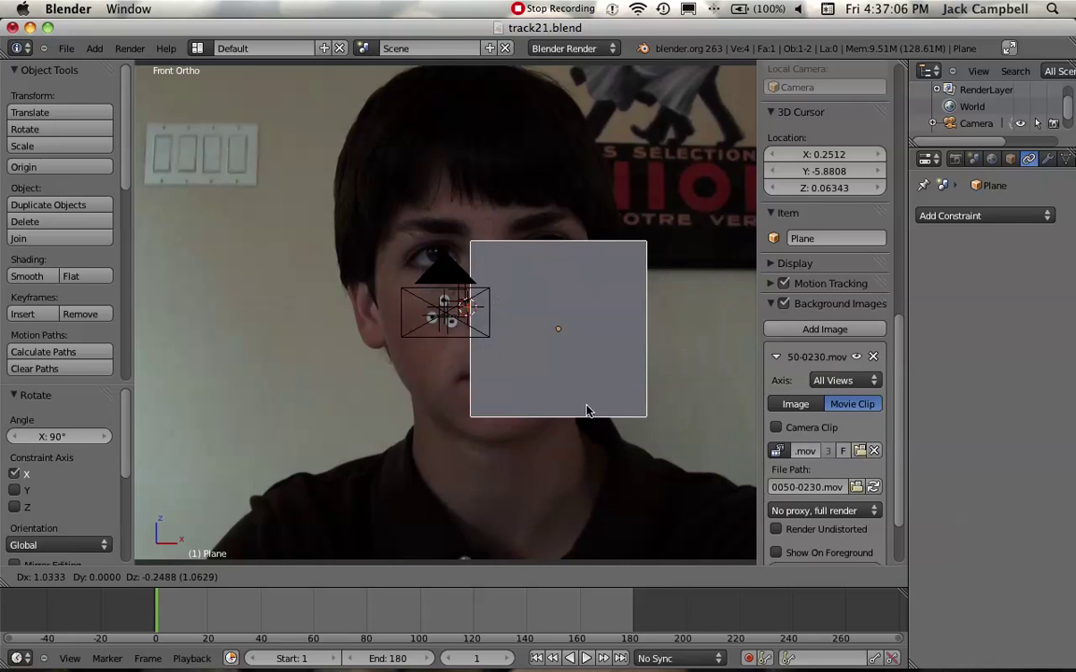
pyautogui.click(523, 379)
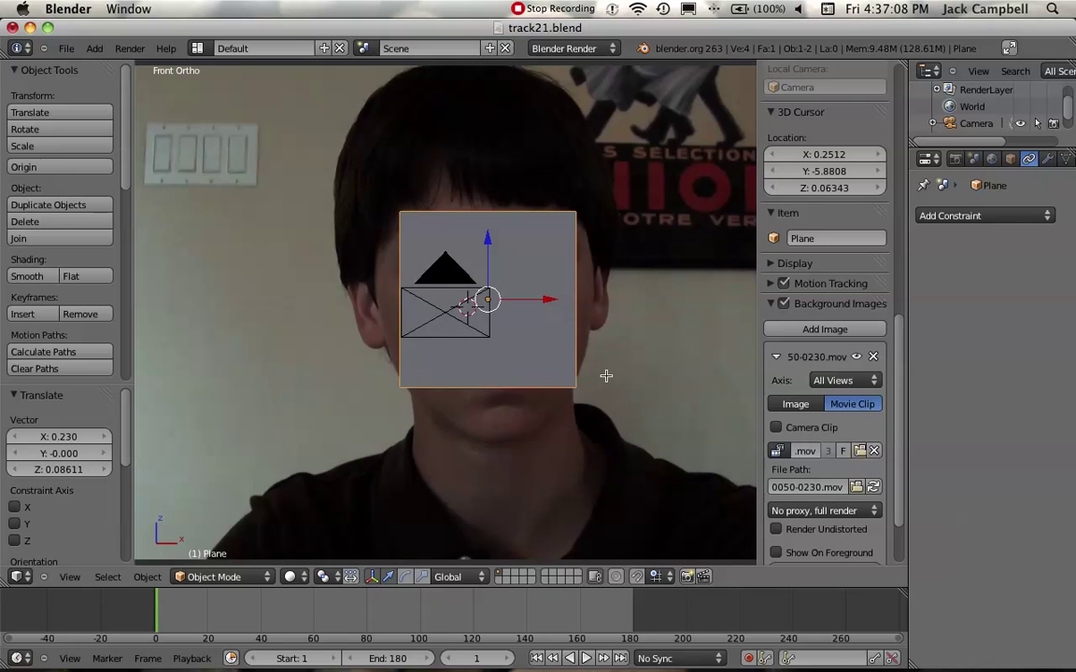
# In Edit Mode, scale the plane's mesh to about 0.681 along Z.
pyautogui.press('Tab')
pyautogui.press('s')
pyautogui.press('z')
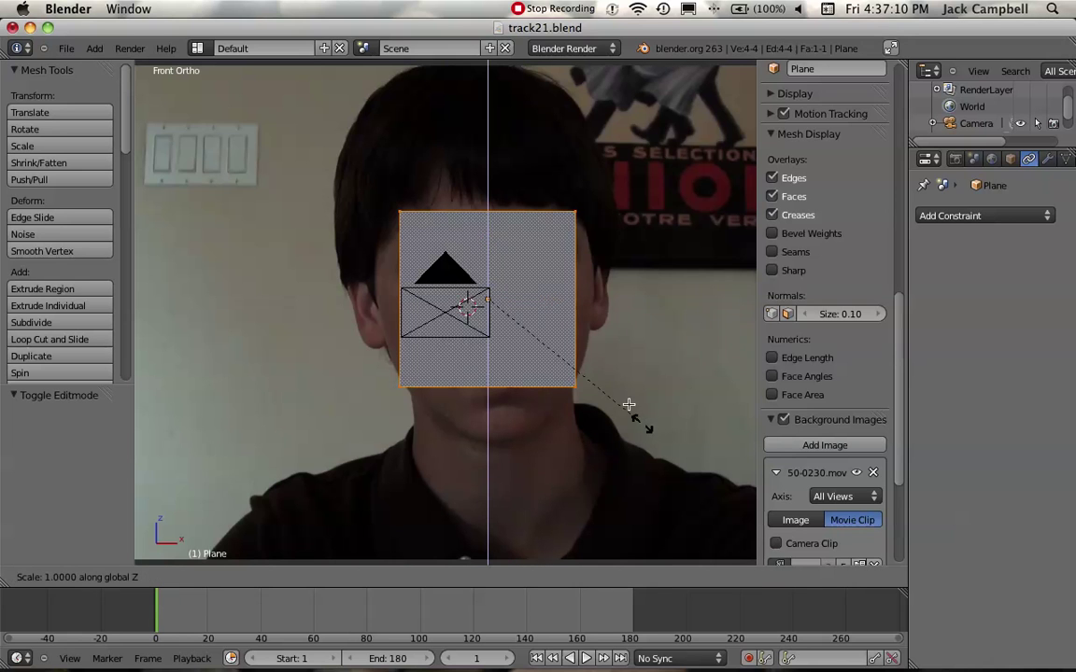
pyautogui.click(578, 368)
# Move the plane's four corner vertices to fit the face outline from below the eyes to above the mouth.
pyautogui.rightClick(579, 367)
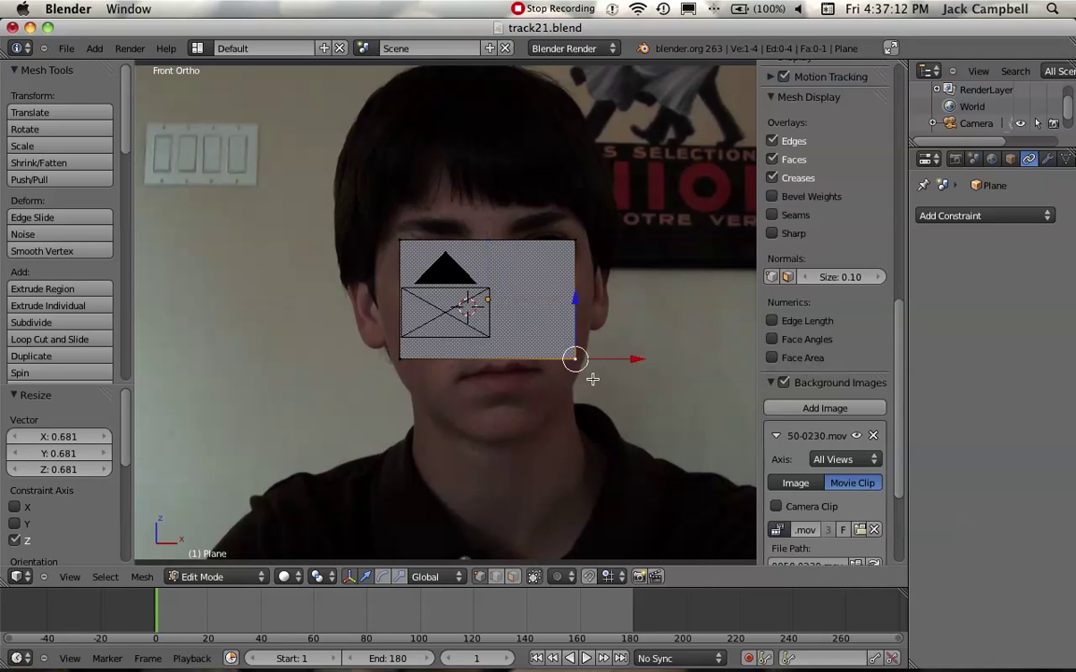
pyautogui.press('g')
pyautogui.click(601, 400)
pyautogui.rightClick(401, 358)
pyautogui.press('g')
pyautogui.click(393, 367)
pyautogui.rightClick(400, 242)
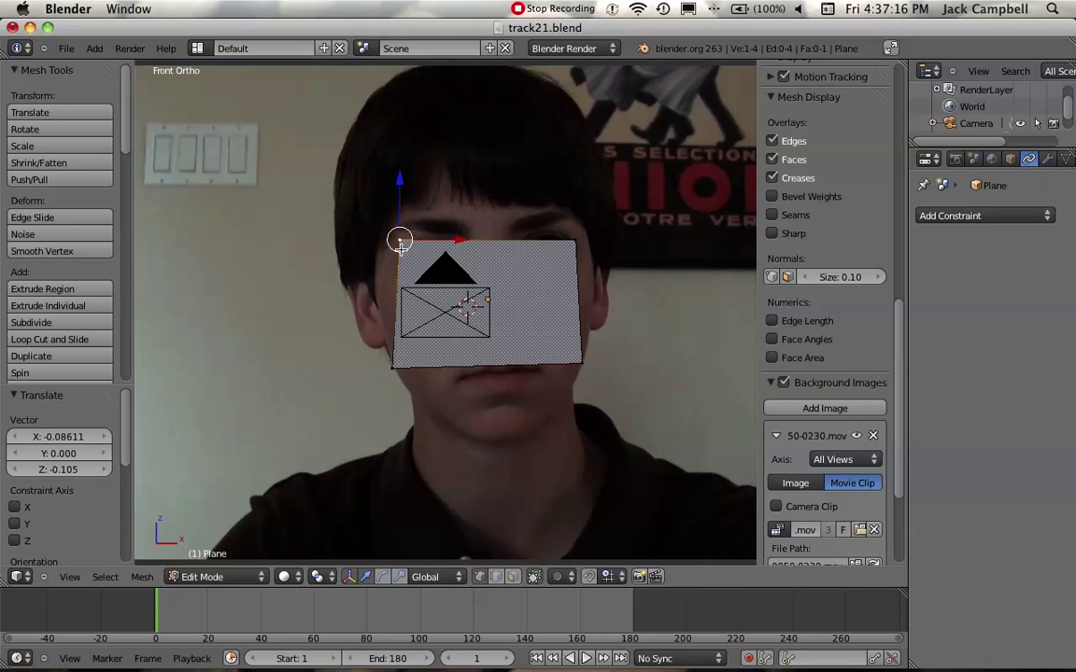
pyautogui.moveTo(400, 242); pyautogui.dragTo(367, 273)
pyautogui.rightClick(573, 243)
pyautogui.press('g')
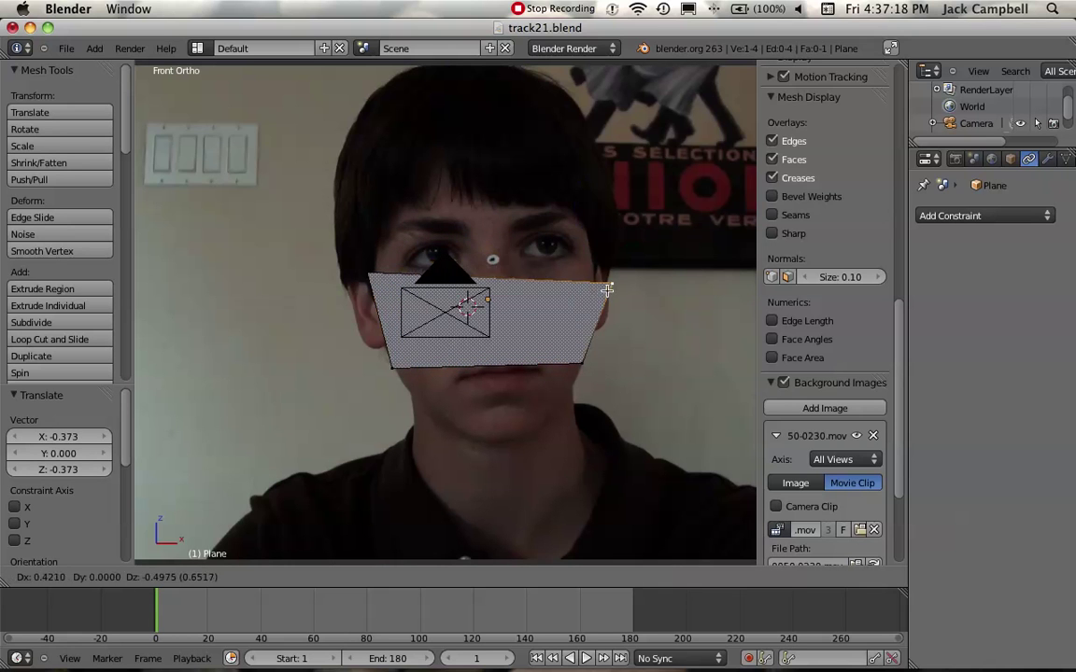
pyautogui.click(594, 276)
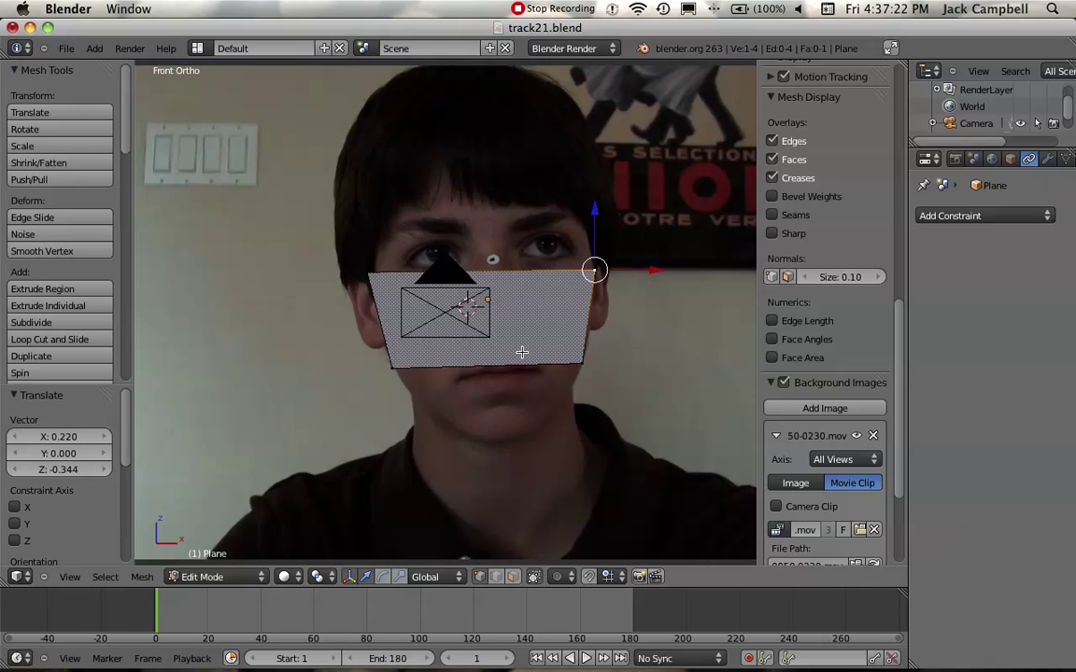
# Add a horizontal loop cut across the middle of the face plane and scale it to about 1.025.
pyautogui.hotkey('ctrl', 'r')
pyautogui.click(385, 324)
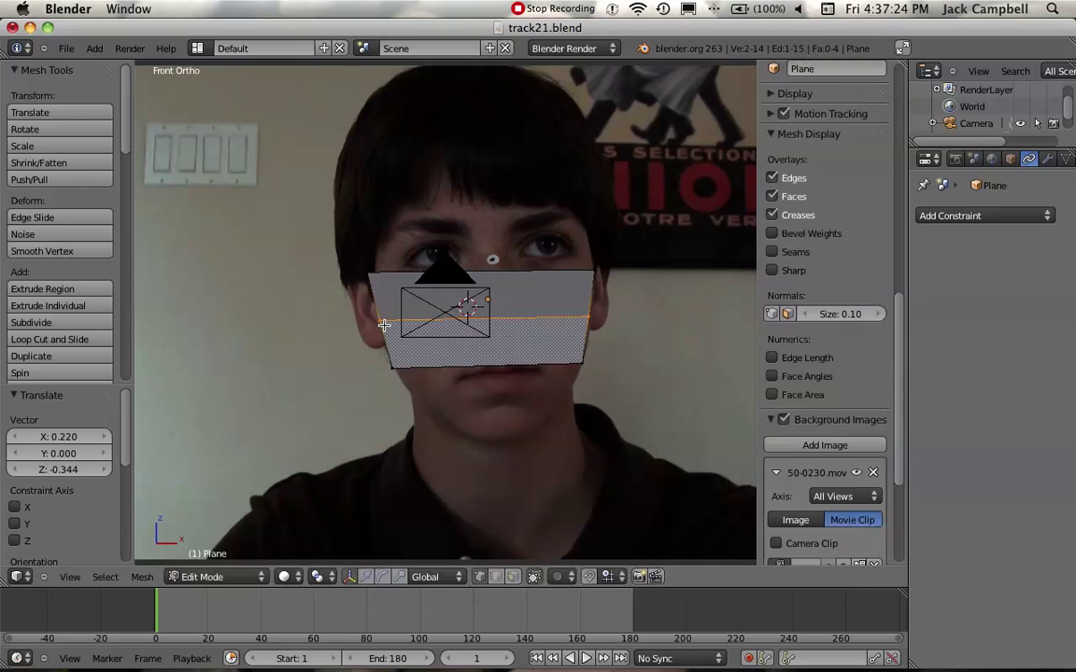
pyautogui.click(607, 307)
pyautogui.press('s')
pyautogui.click(617, 345)
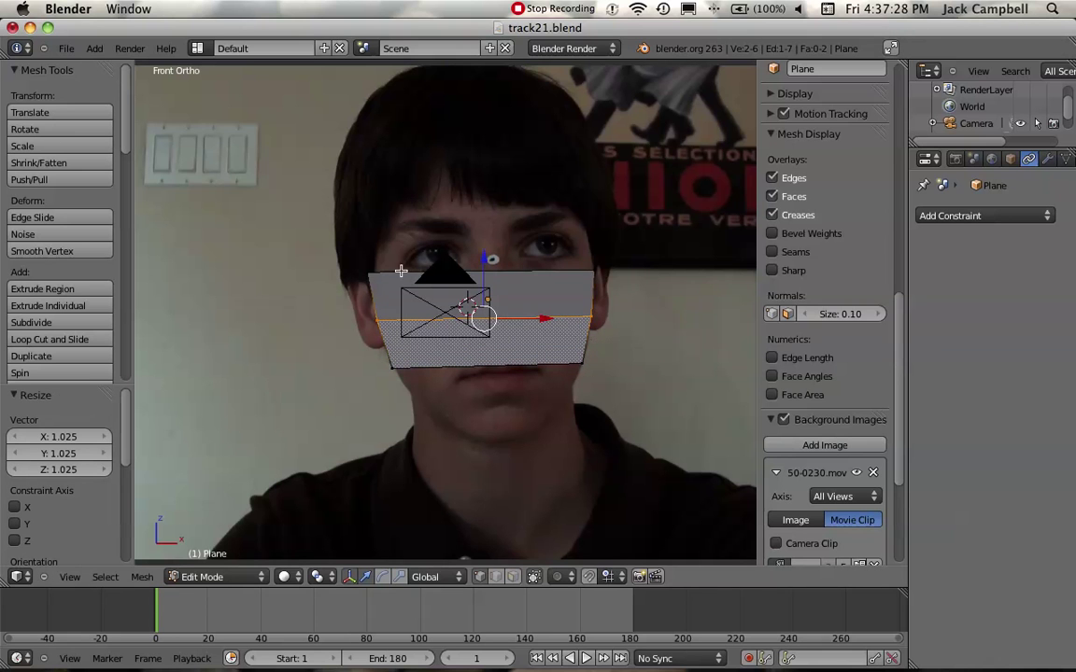
# Extrude the plane's upper edge about 0.354 up in Z to cover the eyes, and scale it slightly narrower.
pyautogui.press('g')
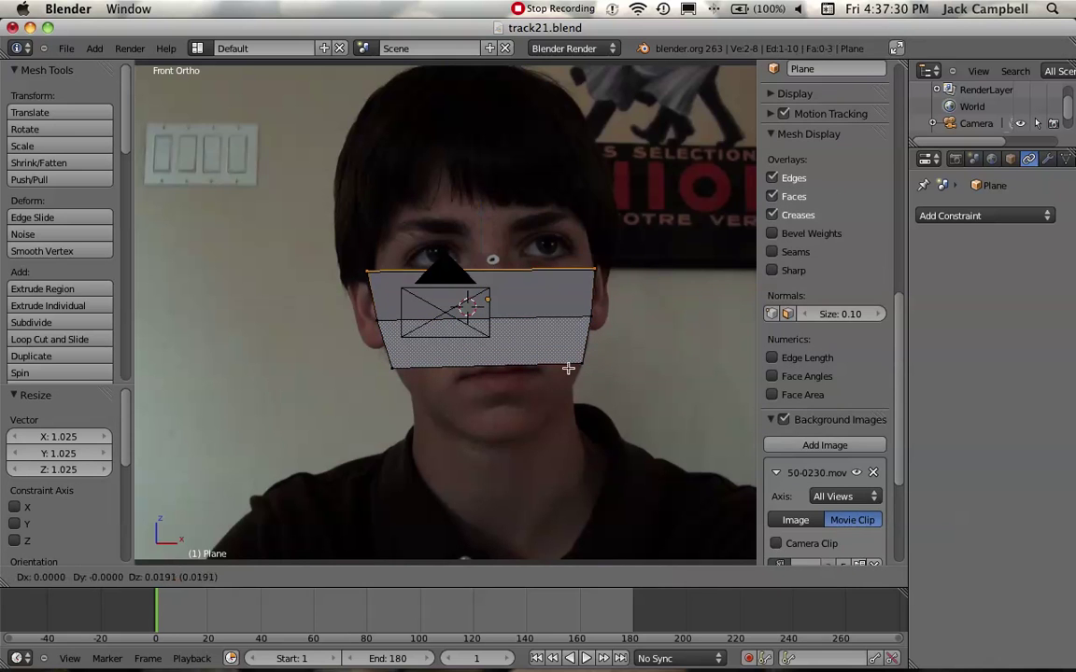
pyautogui.click(571, 352)
pyautogui.press('s')
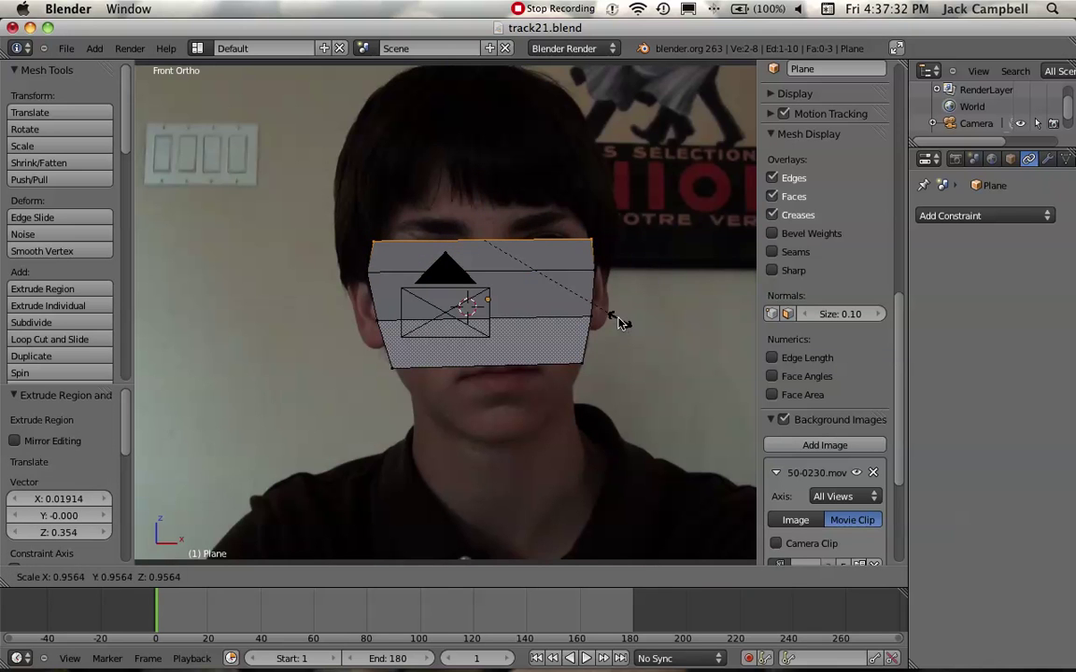
pyautogui.click(621, 319)
# Leave Edit Mode and delete the face-shaped plane.
pyautogui.press('Tab')
pyautogui.press('x')
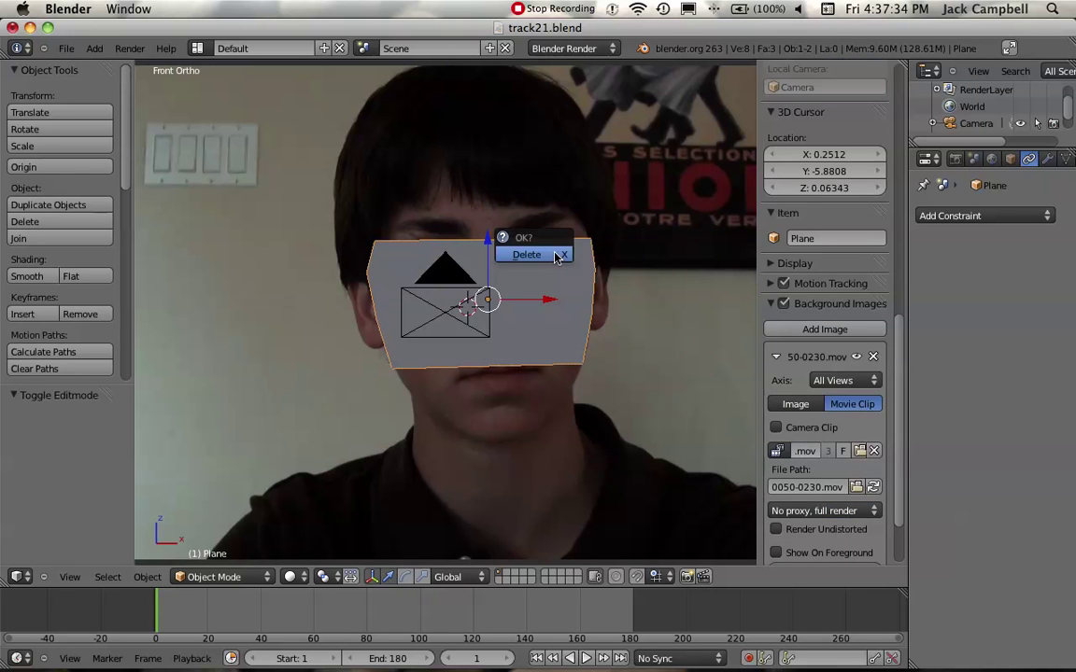
pyautogui.click(555, 254)
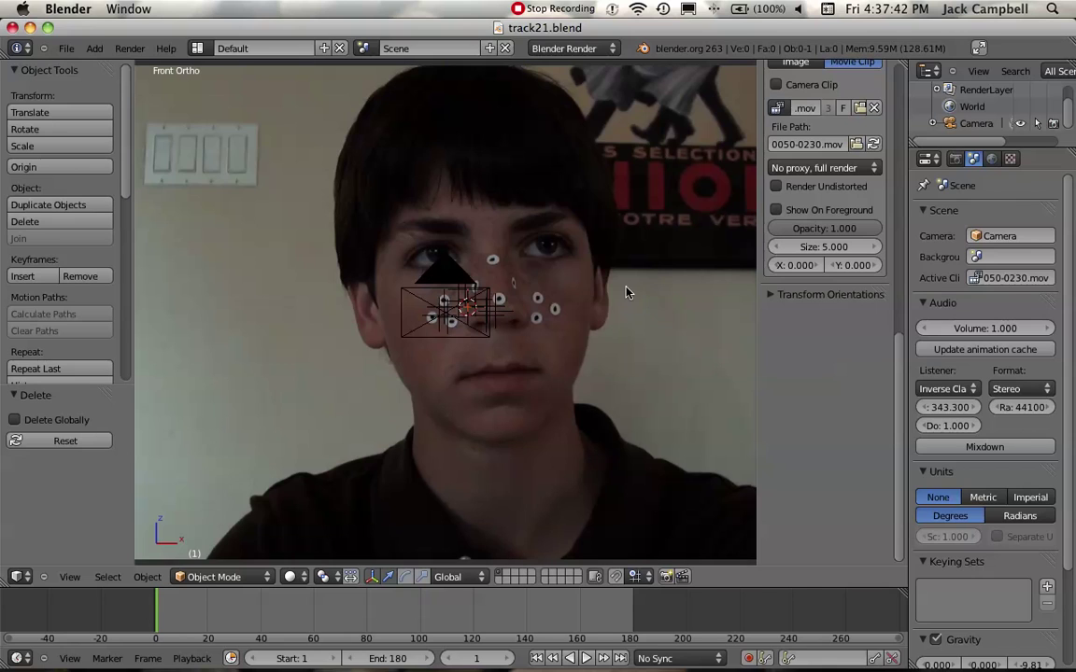
# Switch to Finder and open the desktop items folder.
pyautogui.press('super+h')
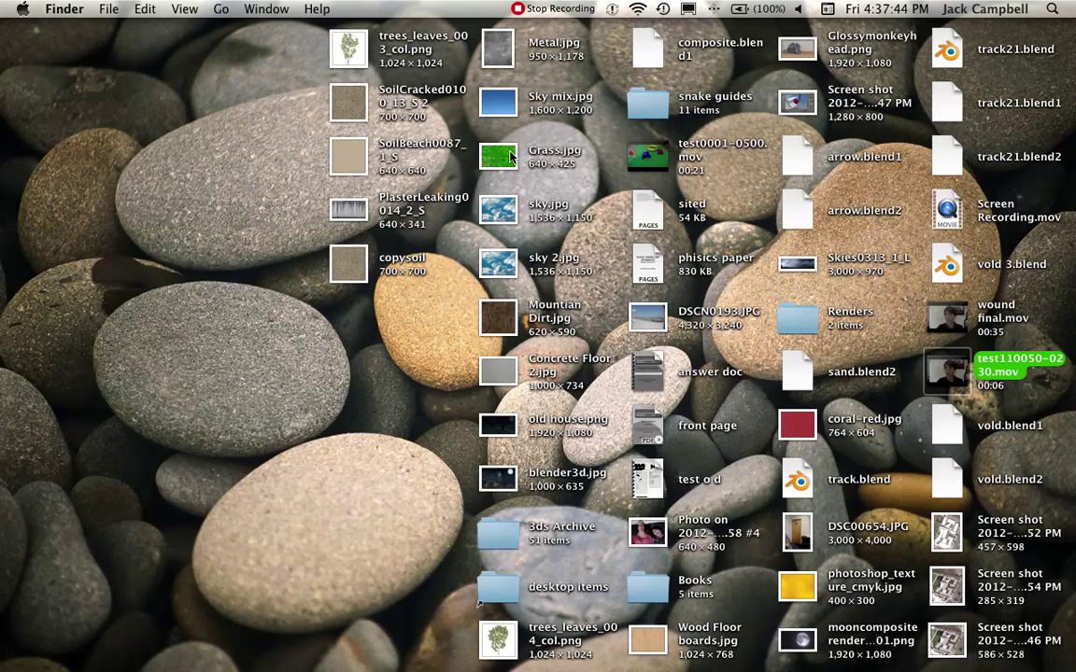
pyautogui.doubleClick(496, 585)
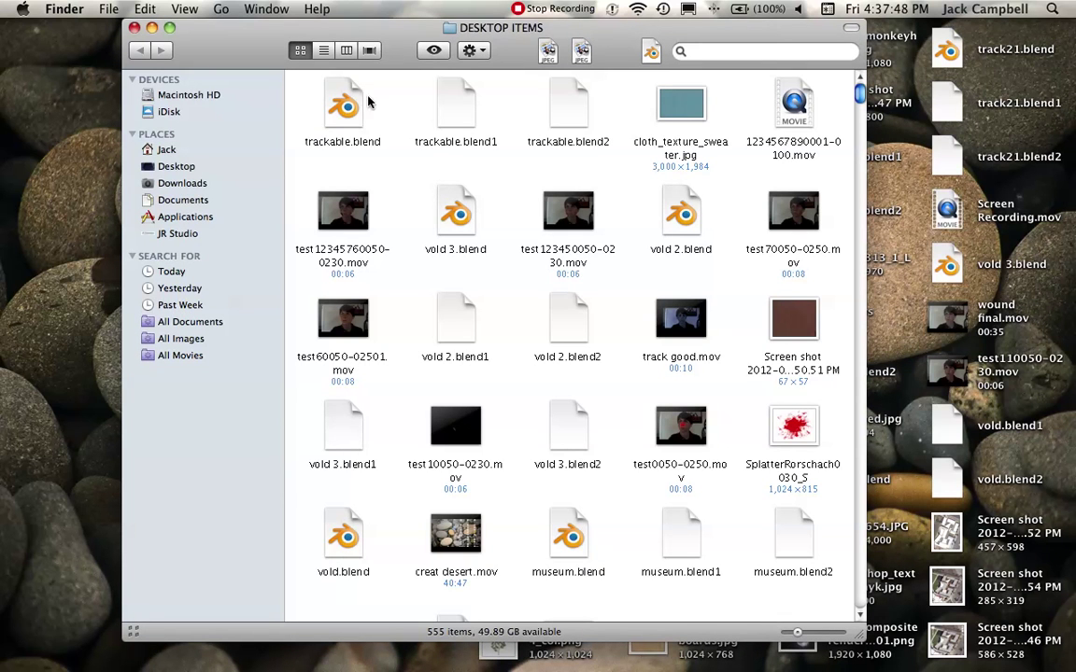
# Open the vold 3.blend project and show the scene from the bottom in the non-camera 3D view.
pyautogui.doubleClick(458, 216)
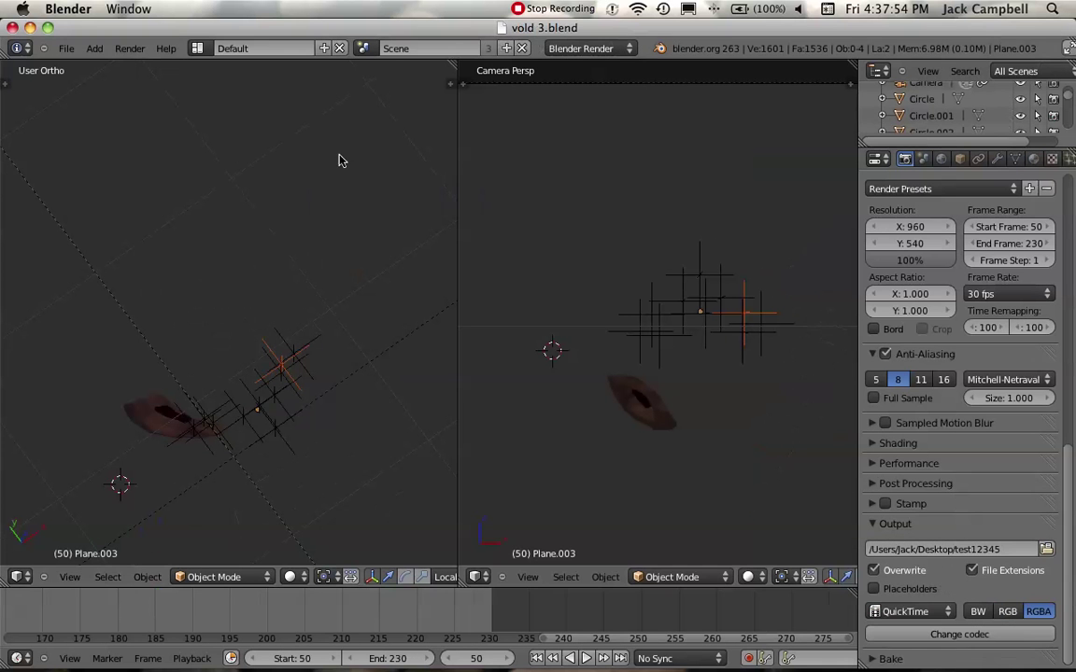
pyautogui.scroll(-4, 590, 400)
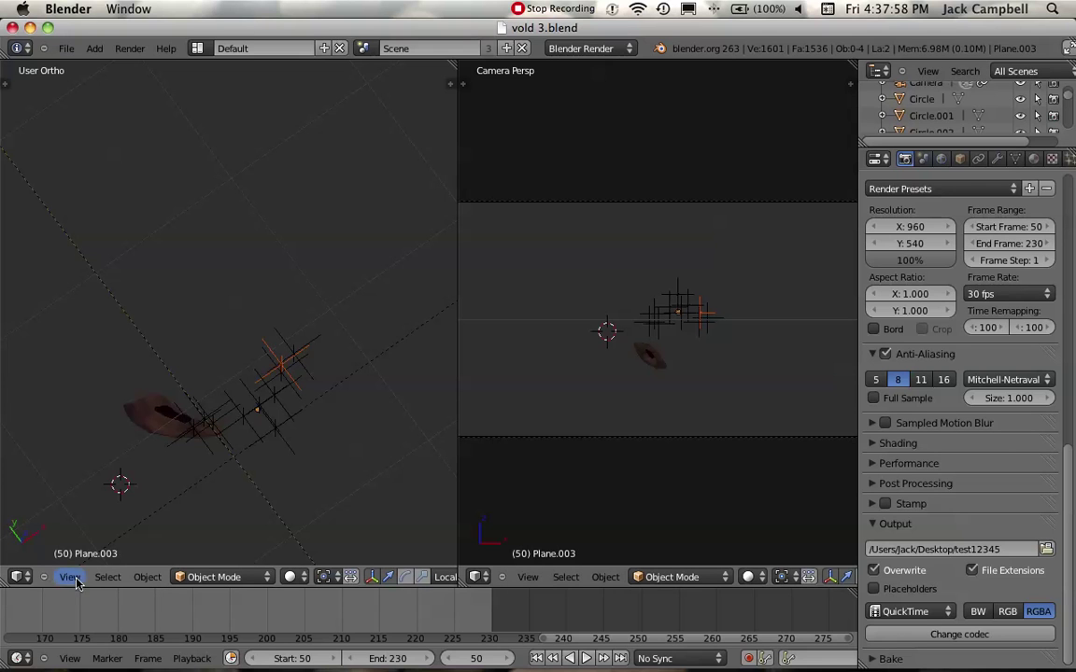
pyautogui.scroll(-4, 215, 385)
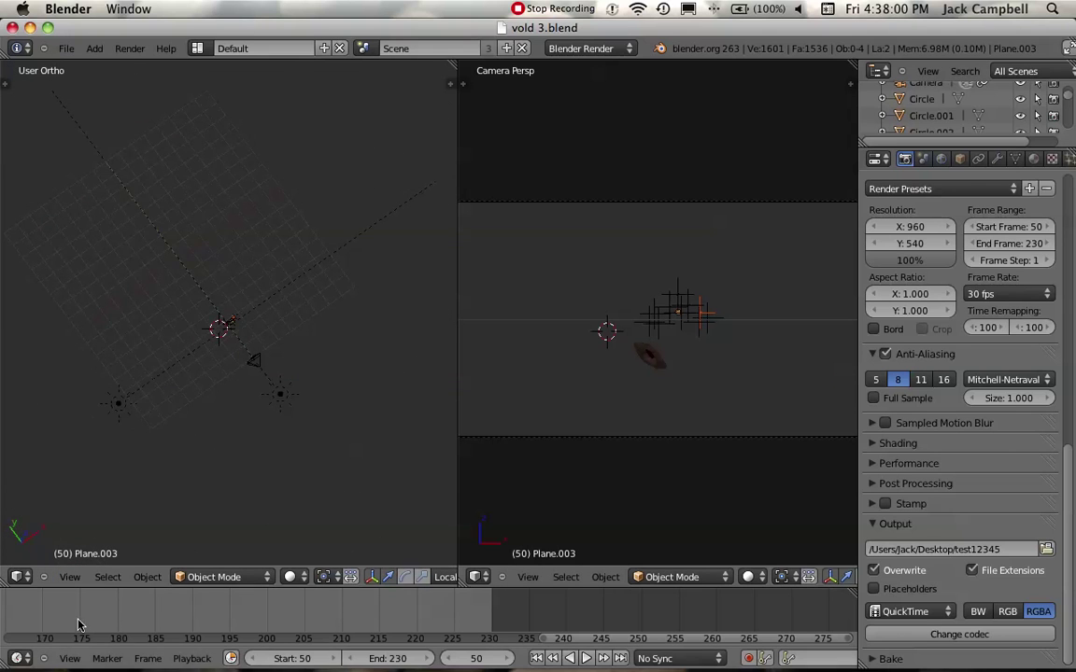
pyautogui.click(70, 576)
pyautogui.click(103, 502)
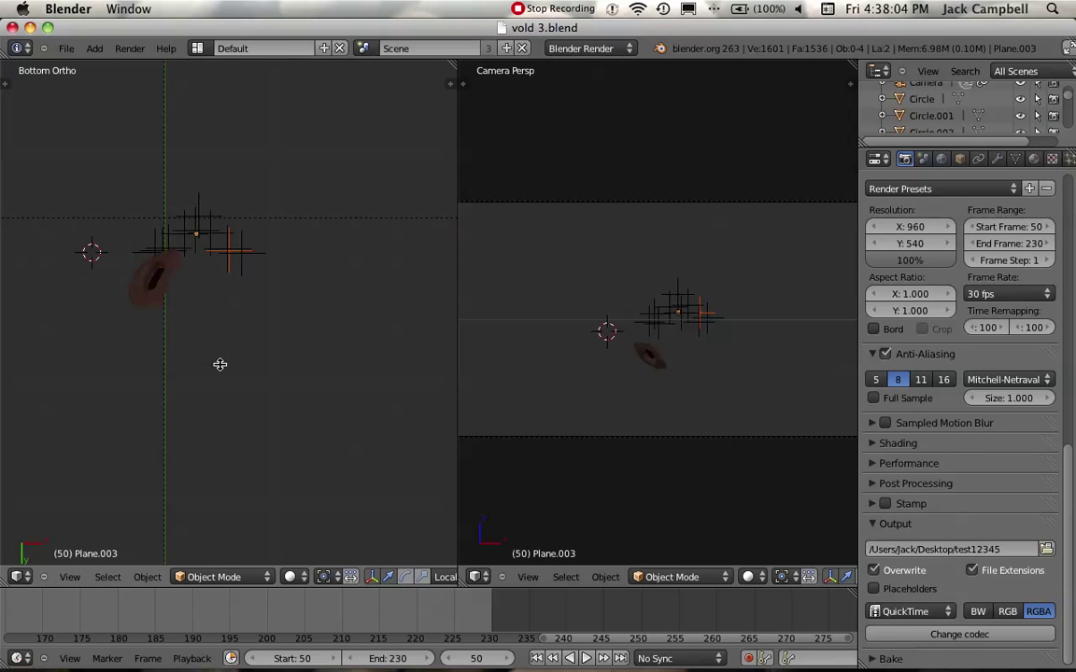
# Go through the scene layers and display only the layer holding the face mask mesh.
pyautogui.hscroll(3, 318, 578)
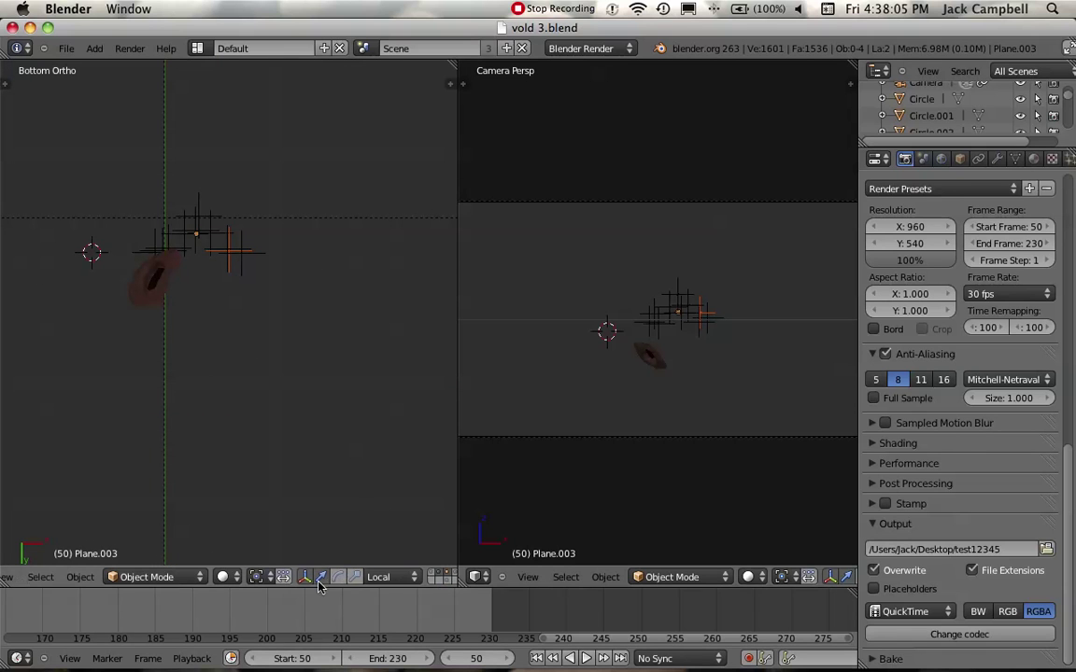
pyautogui.click(435, 581)
pyautogui.click(442, 573)
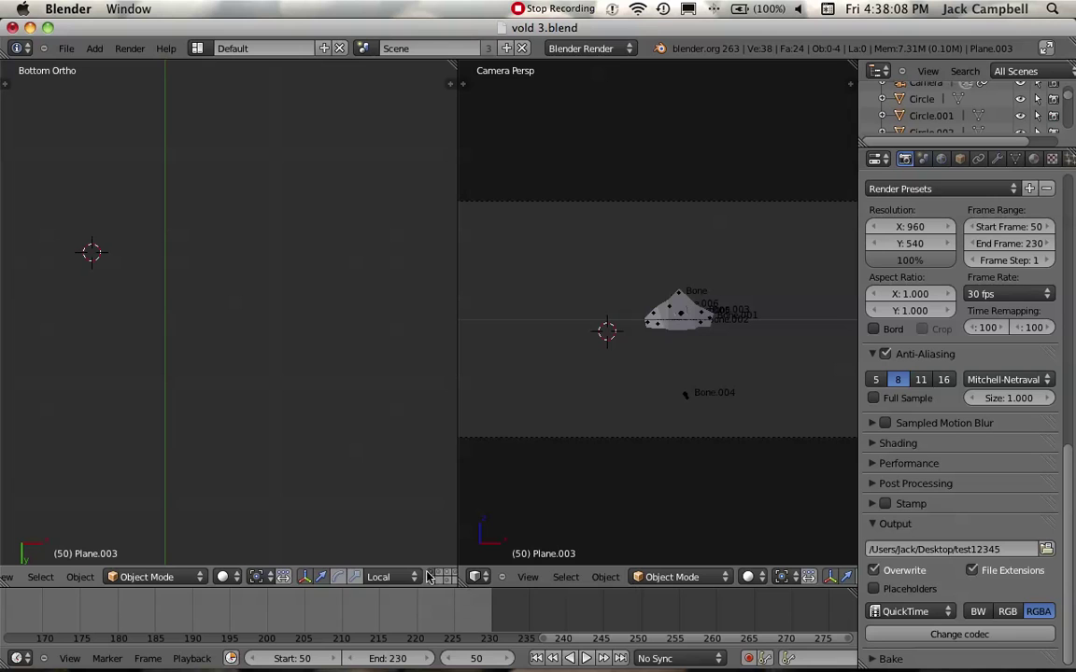
pyautogui.hscroll(3, 425, 578)
pyautogui.click(388, 578)
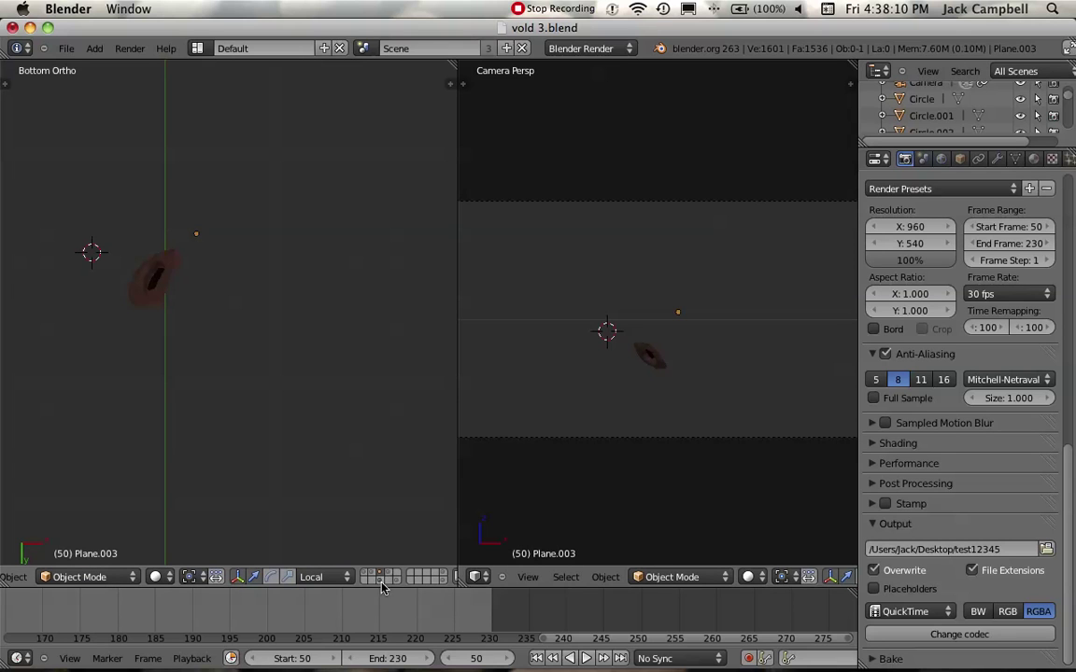
pyautogui.click(389, 581)
pyautogui.hscroll(3, 397, 586)
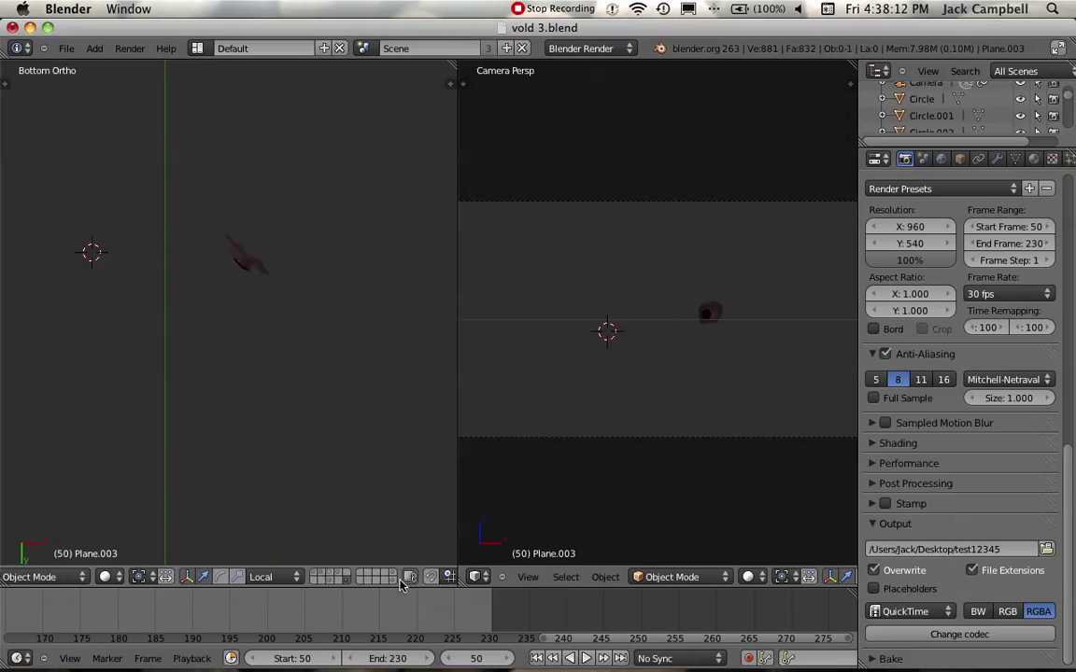
pyautogui.click(361, 583)
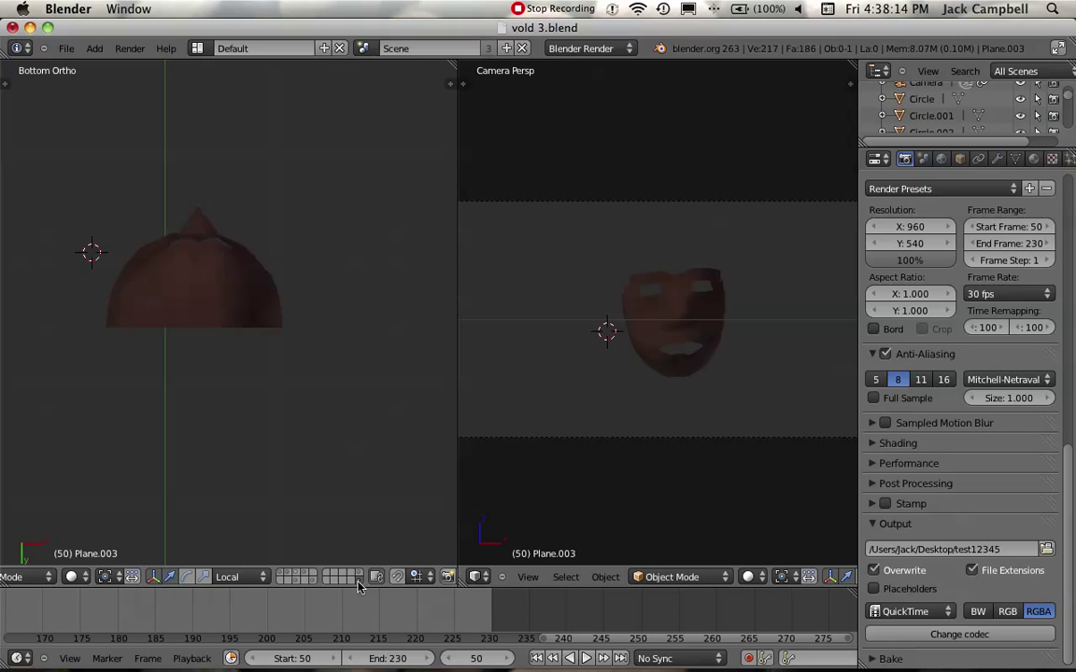
# Select the face mask mesh, examine it from several angles and play the animation to check its tracked motion.
pyautogui.rightClick(204, 293)
pyautogui.scroll(3, 297, 383)
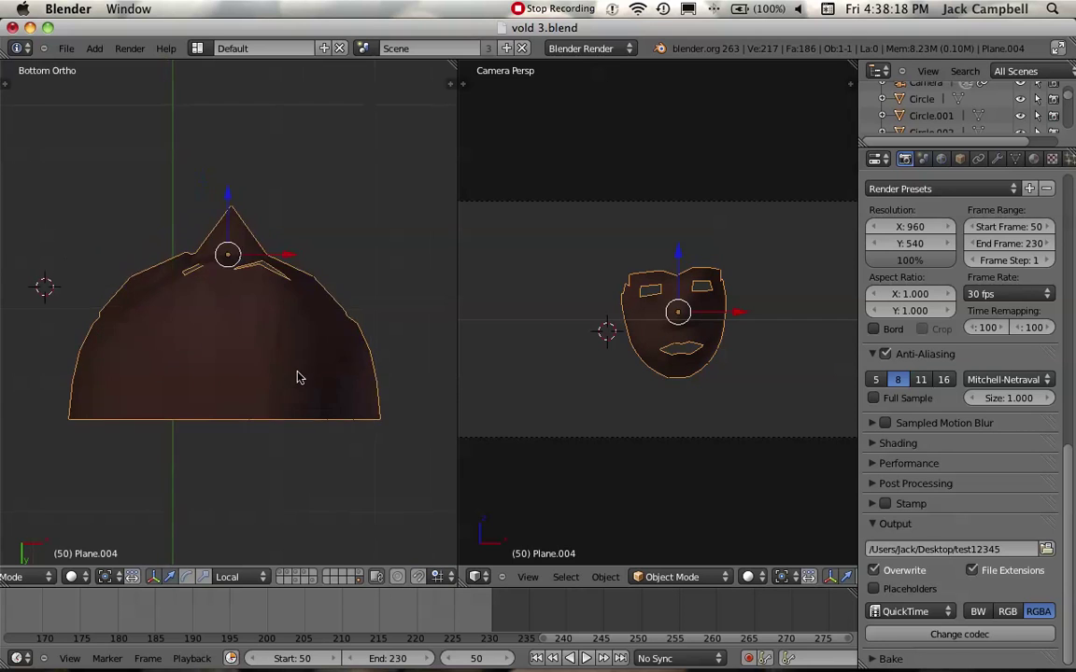
pyautogui.moveTo(301, 372); pyautogui.dragTo(277, 383, button='middle')
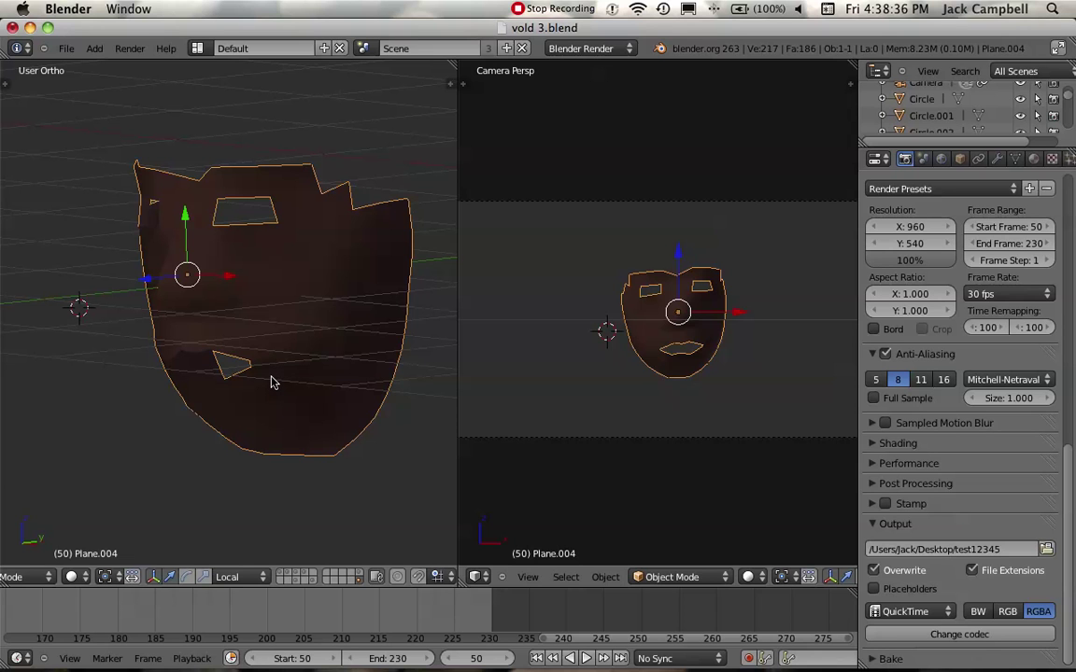
pyautogui.hotkey('alt', 'a')
pyautogui.press('Escape')
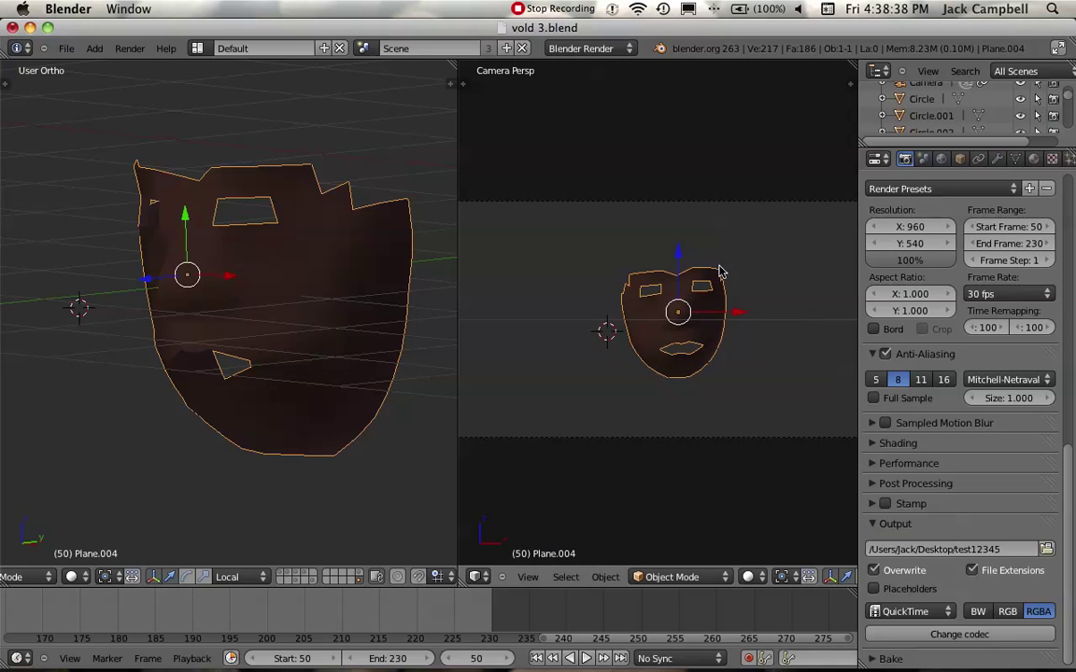
pyautogui.hotkey('alt', 'a')
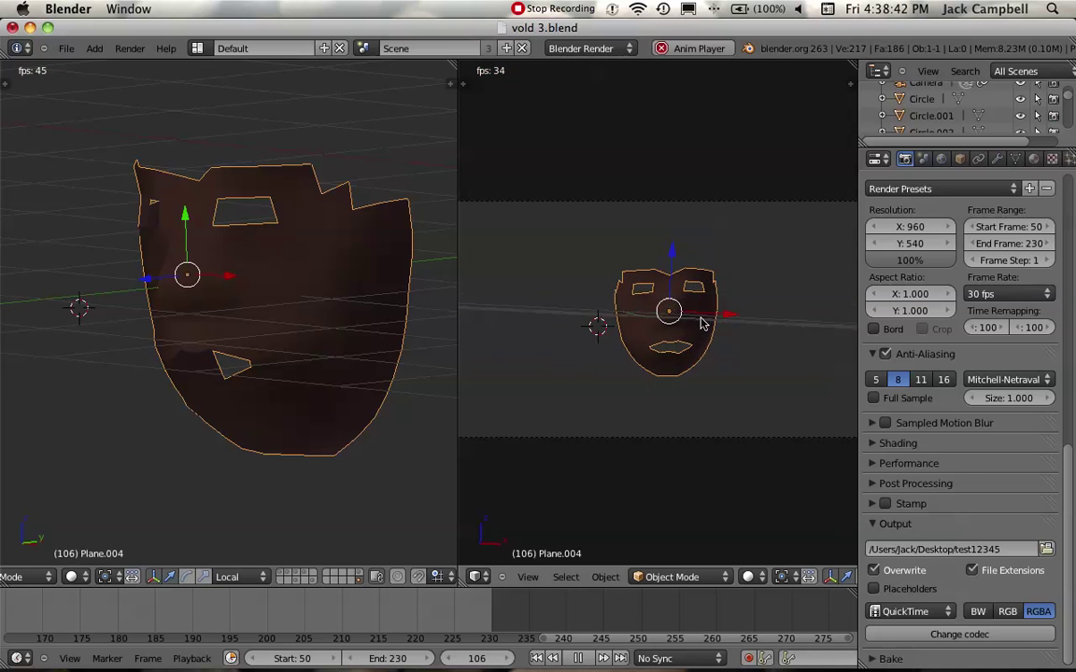
pyautogui.press('Escape')
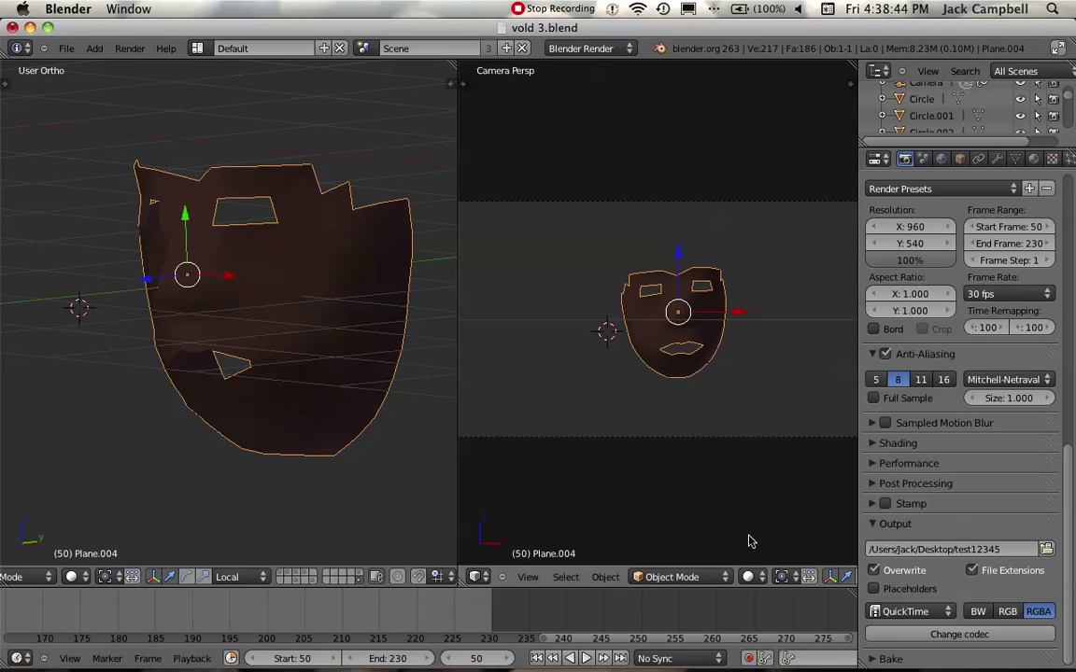
# Load test110050-0230.mov from the Desktop as the camera view's background image and bring frame 50 into view on the timeline.
pyautogui.scroll(-1, 760, 580)
pyautogui.press('n')
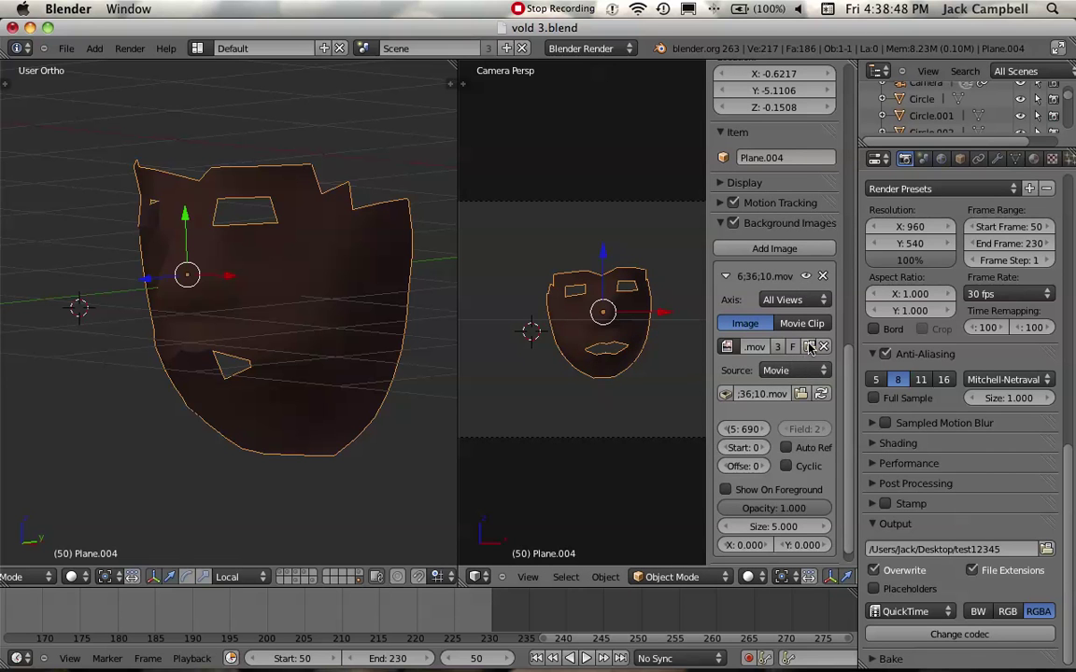
pyautogui.click(808, 346)
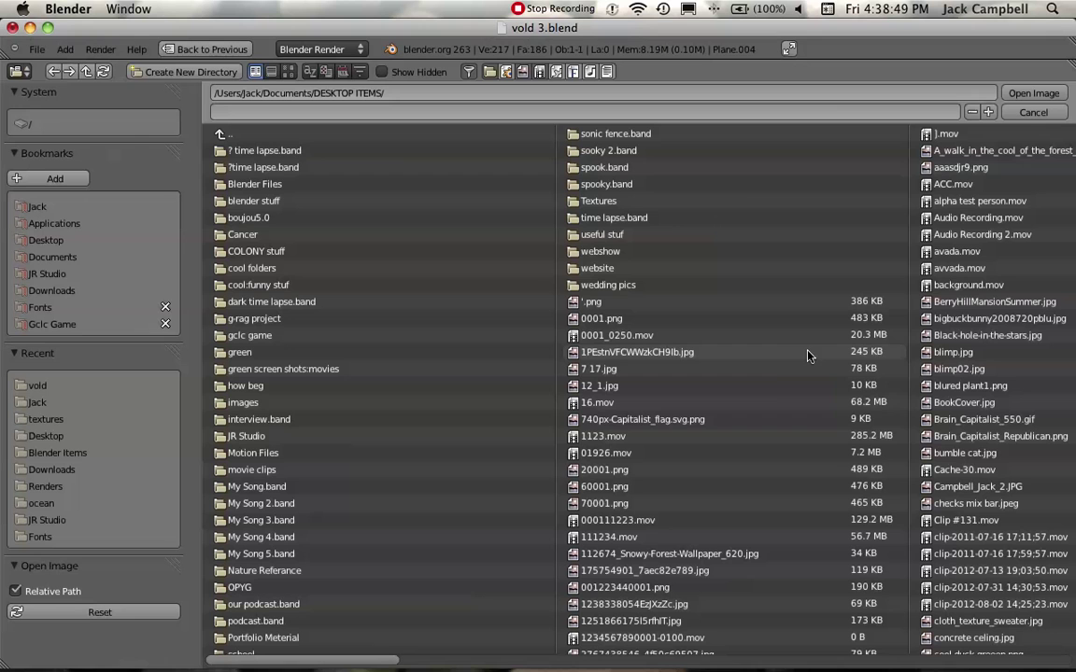
pyautogui.click(49, 241)
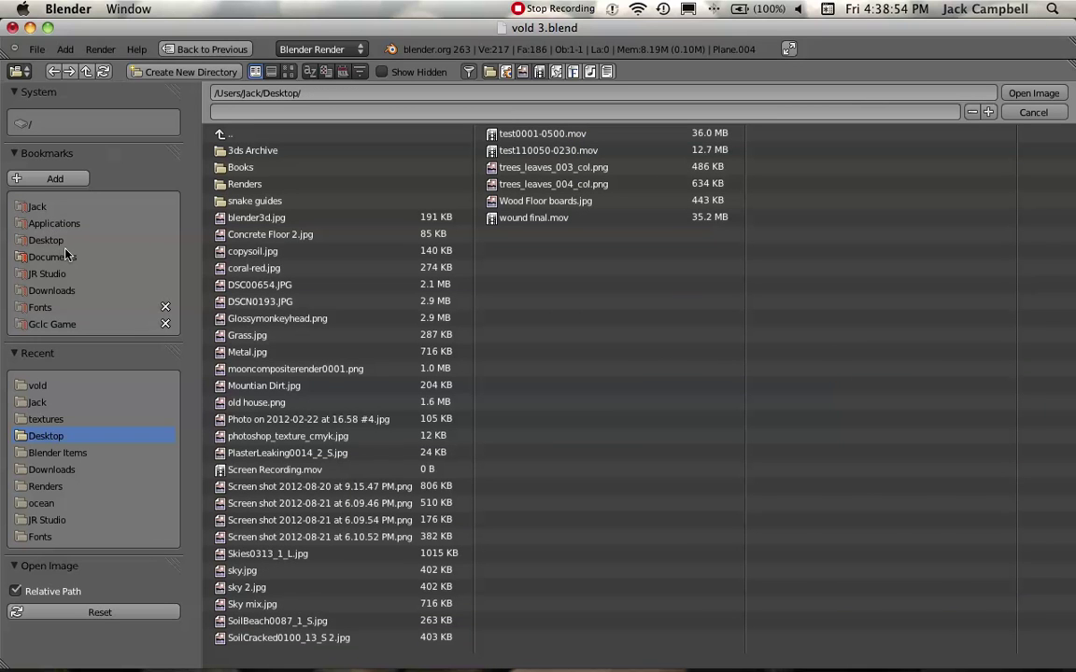
pyautogui.click(289, 71)
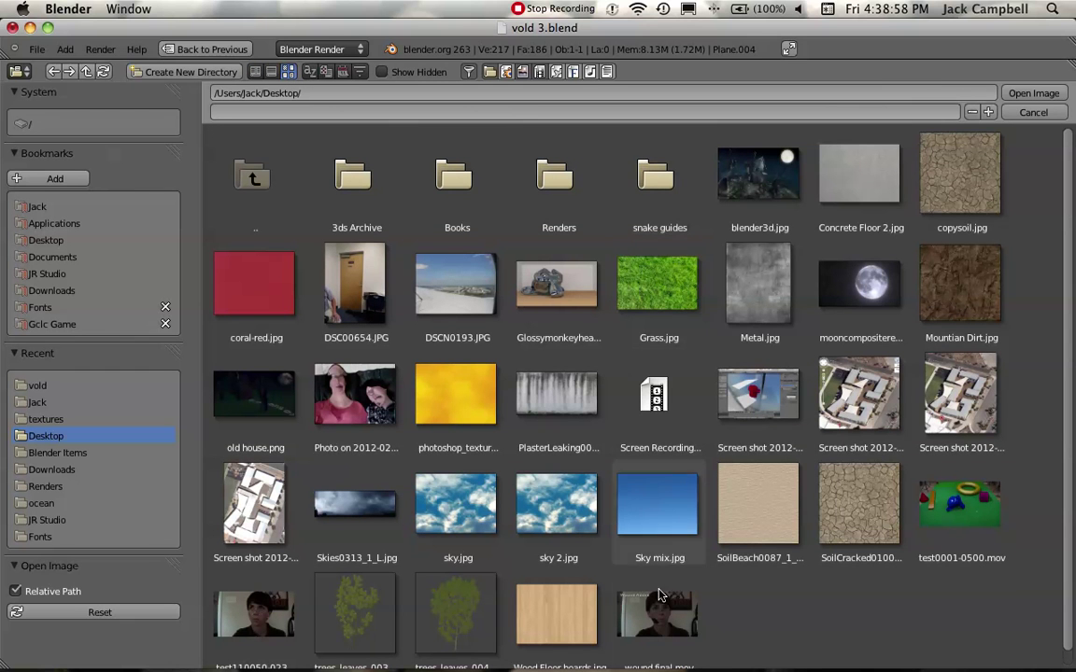
pyautogui.click(238, 602)
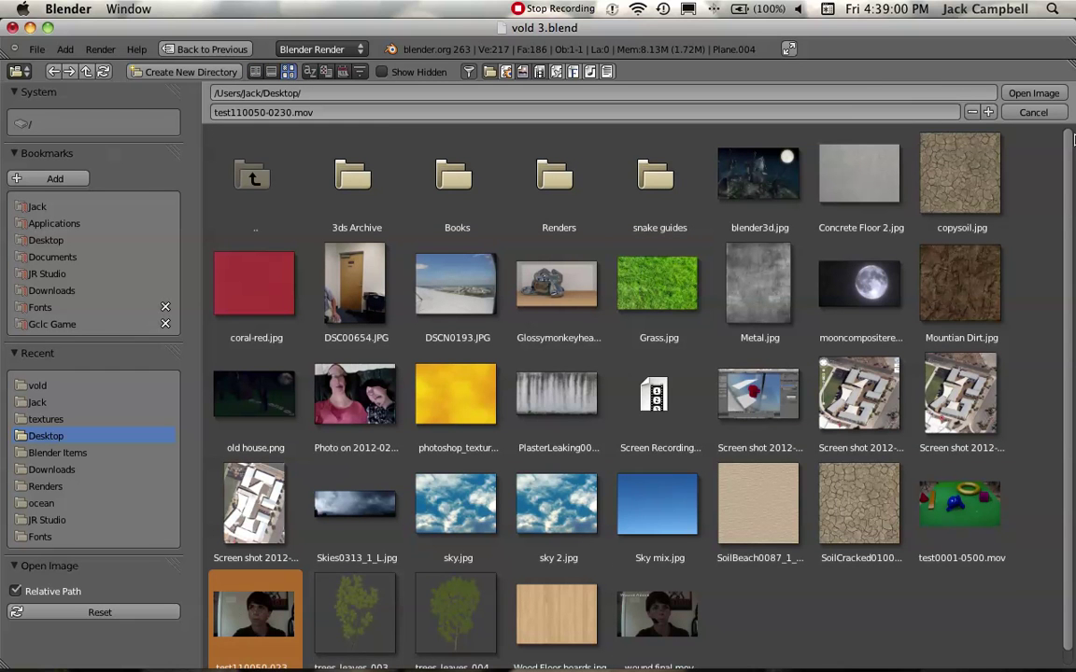
pyautogui.press('Return')
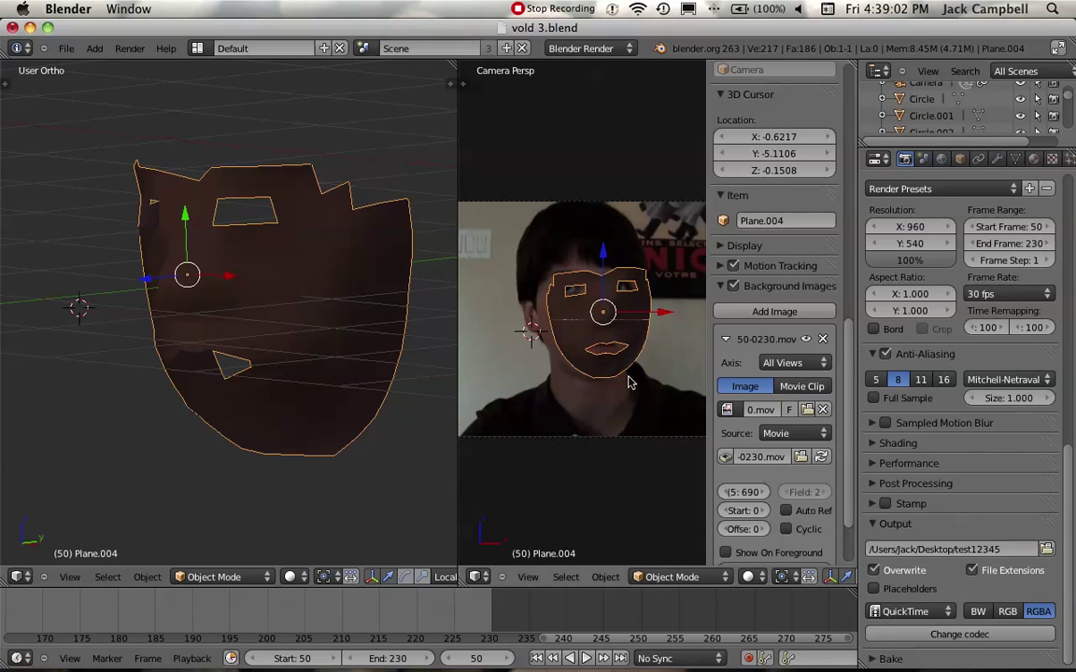
pyautogui.scroll(2, 628, 381)
pyautogui.scroll(1, 629, 381)
pyautogui.scroll(-1, 628, 381)
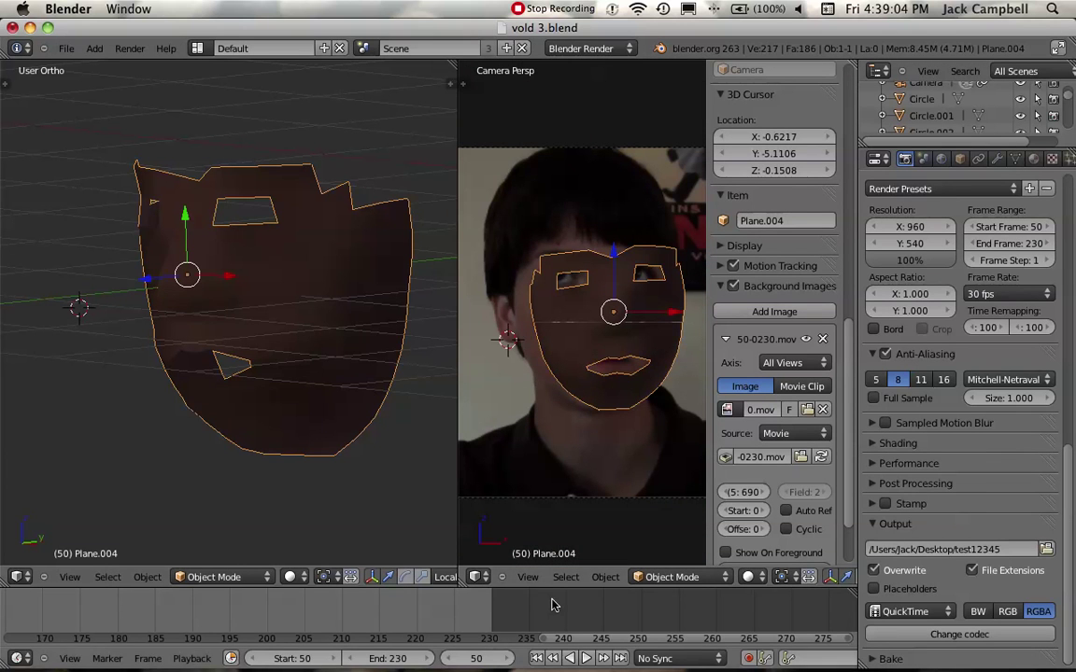
pyautogui.moveTo(641, 638); pyautogui.dragTo(52, 601)
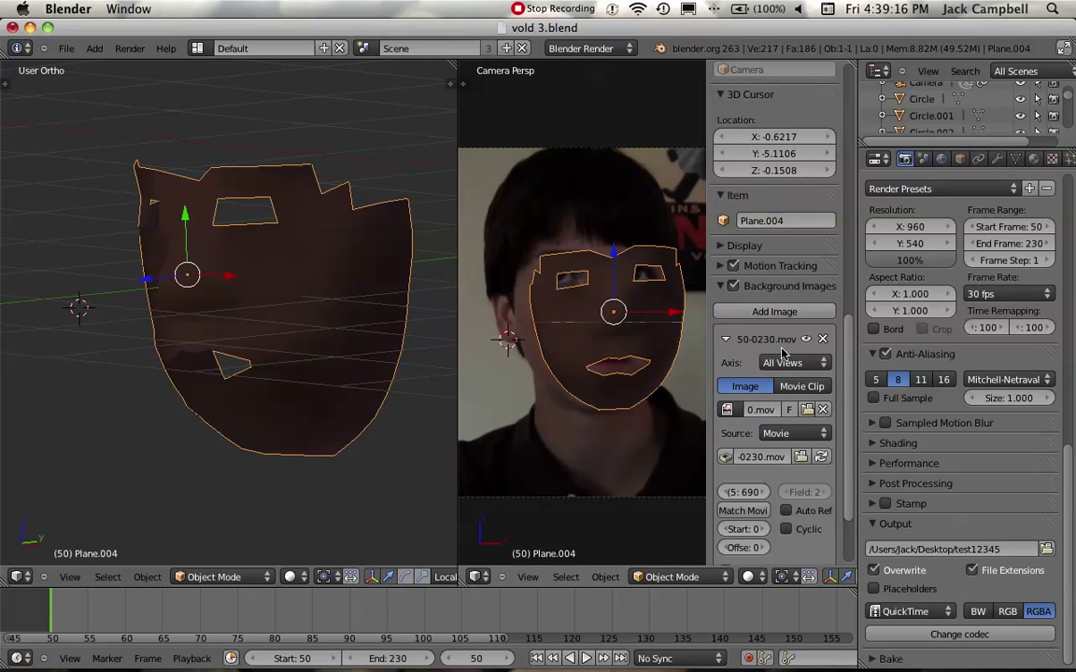
# Replace the background movie with a new background image, done.png from the home folder, and preview the mask animation over it.
pyautogui.click(822, 340)
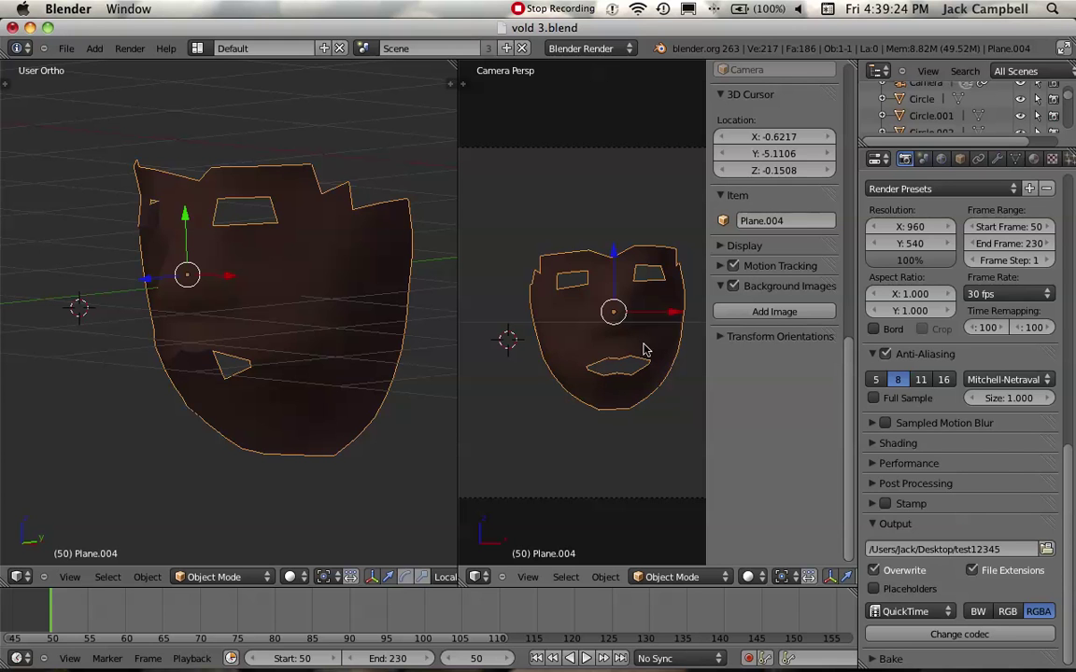
pyautogui.click(807, 312)
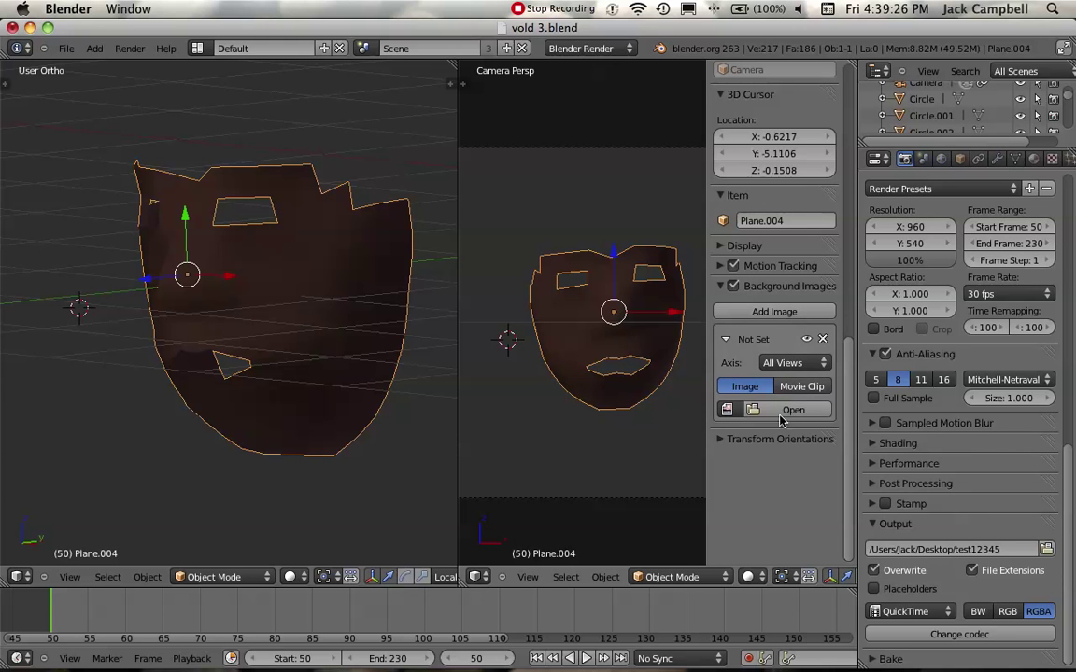
pyautogui.click(794, 411)
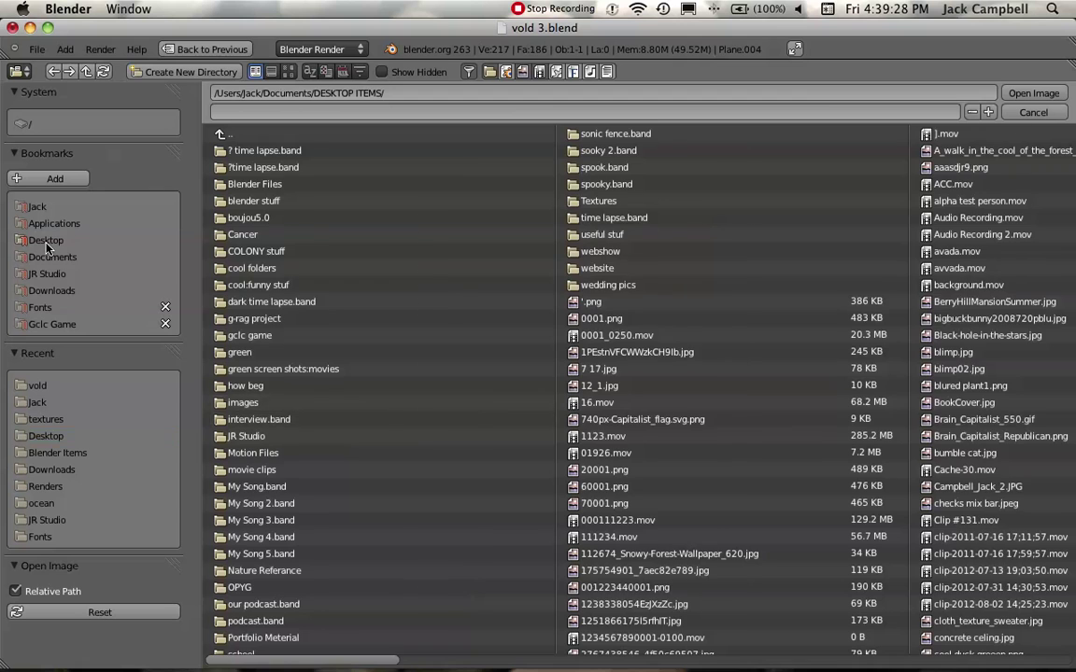
pyautogui.click(46, 240)
pyautogui.click(39, 207)
pyautogui.click(288, 71)
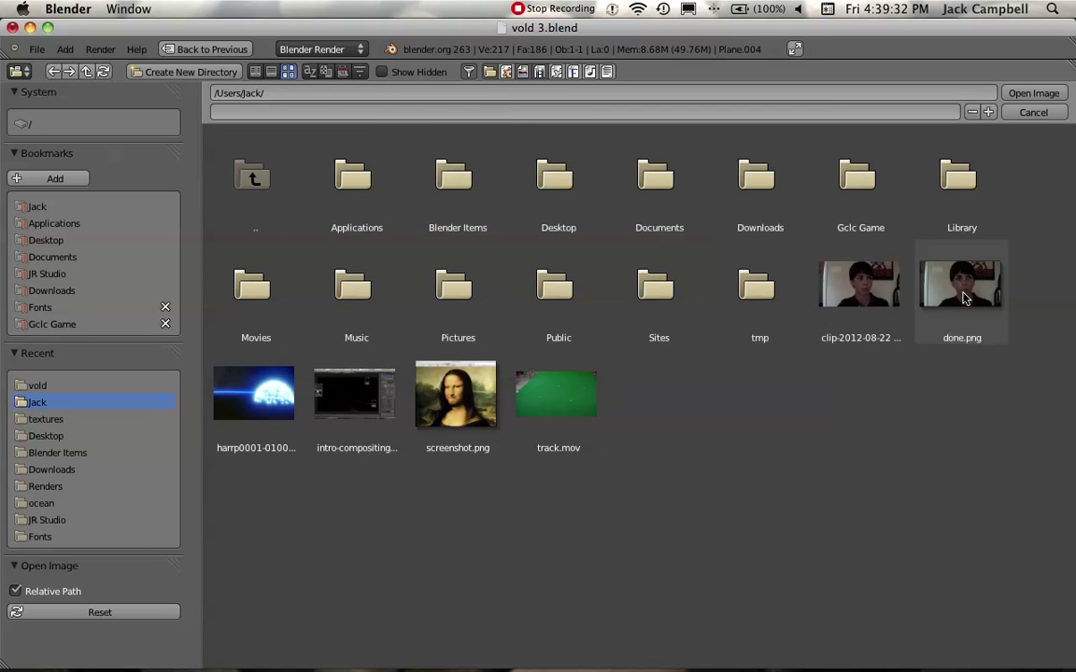
pyautogui.click(966, 299)
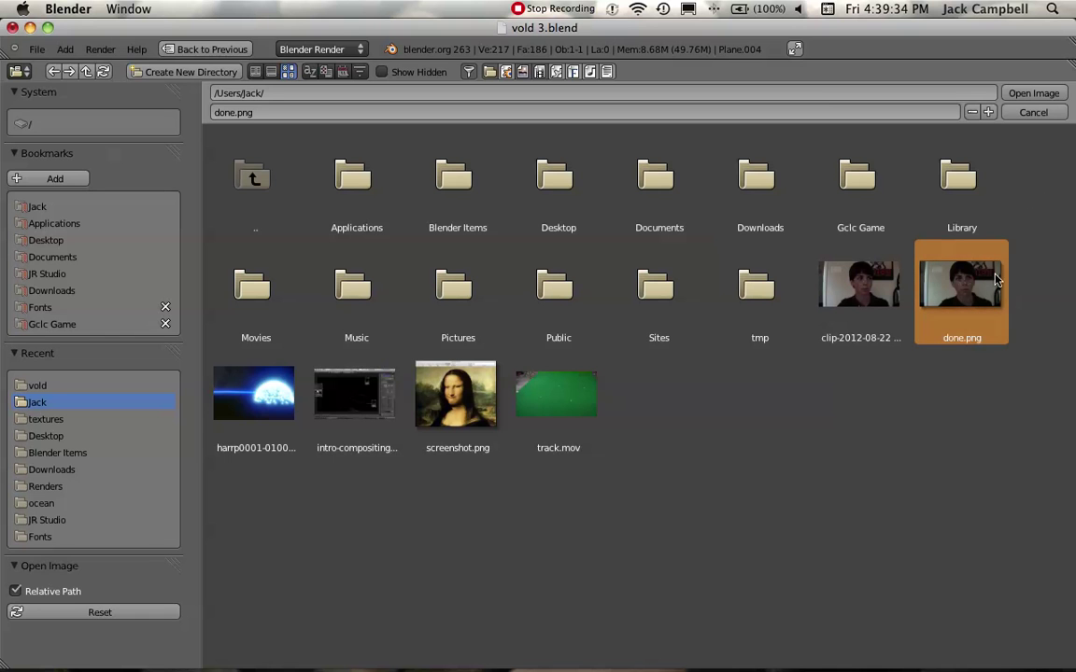
pyautogui.click(1055, 95)
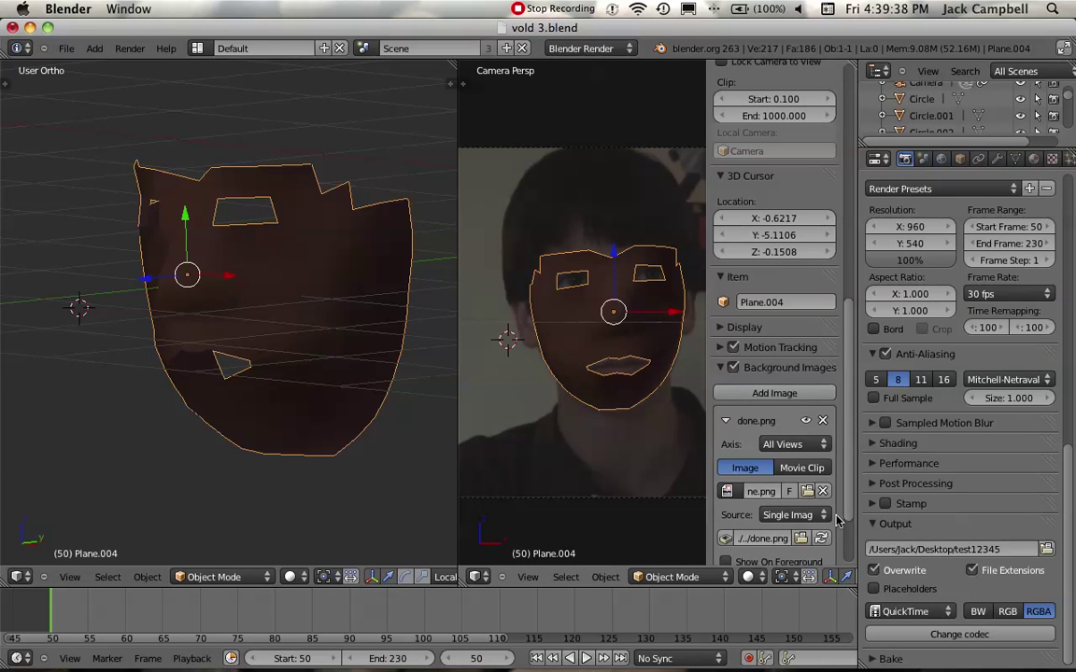
pyautogui.scroll(-3, 836, 512)
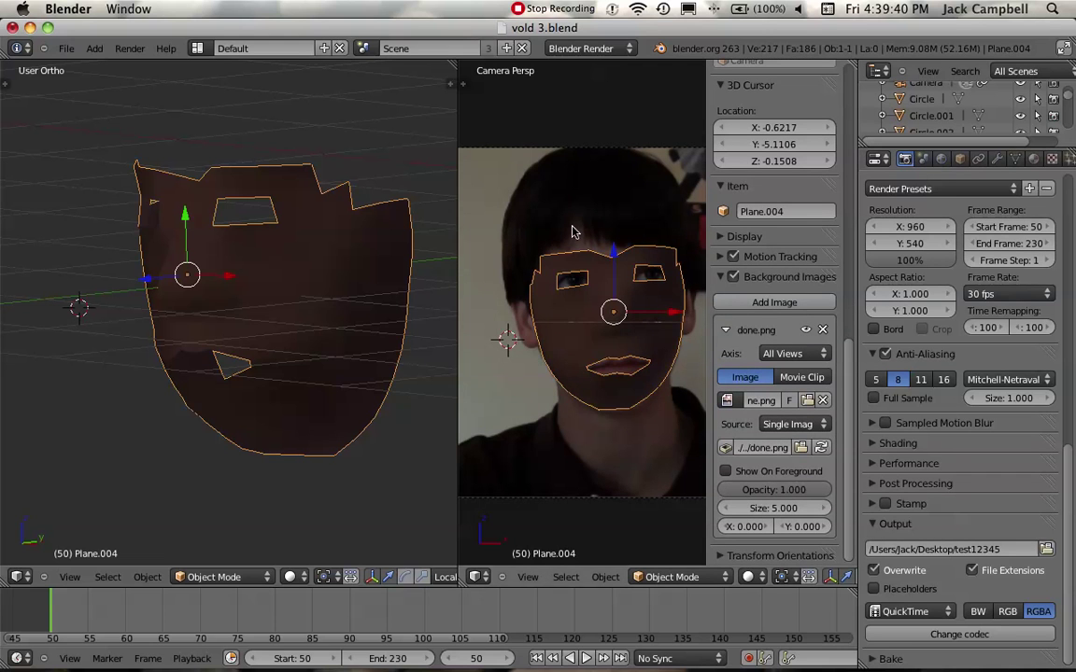
pyautogui.hotkey('alt', 'a')
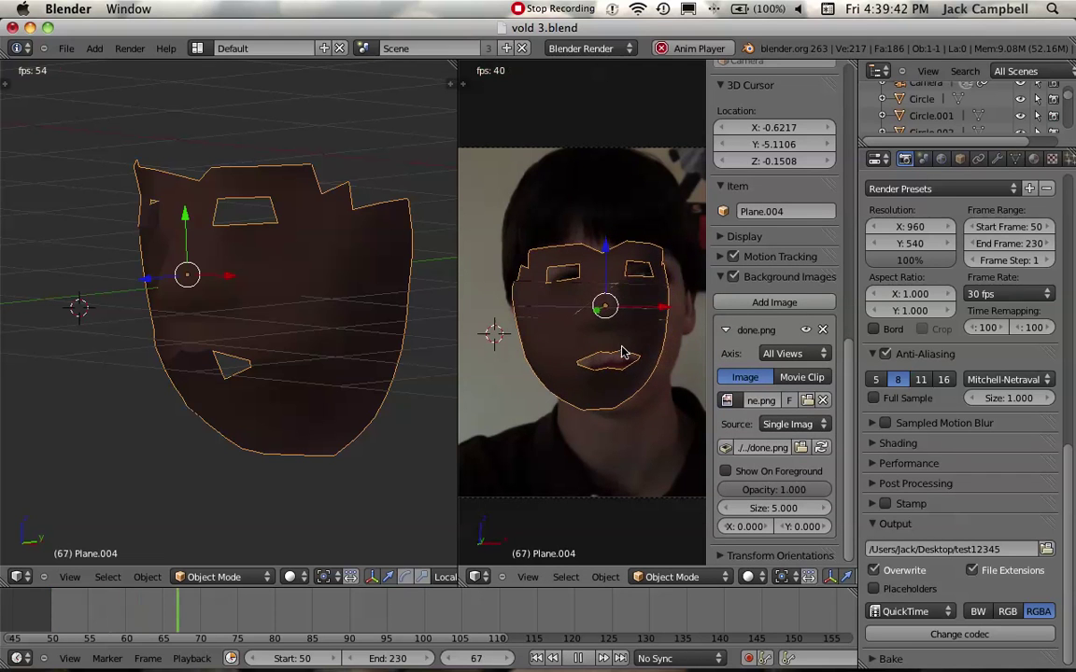
pyautogui.press('Escape')
# Change the background source to Movie Clip, load done.png from the home folder and play the animation over it.
pyautogui.click(789, 377)
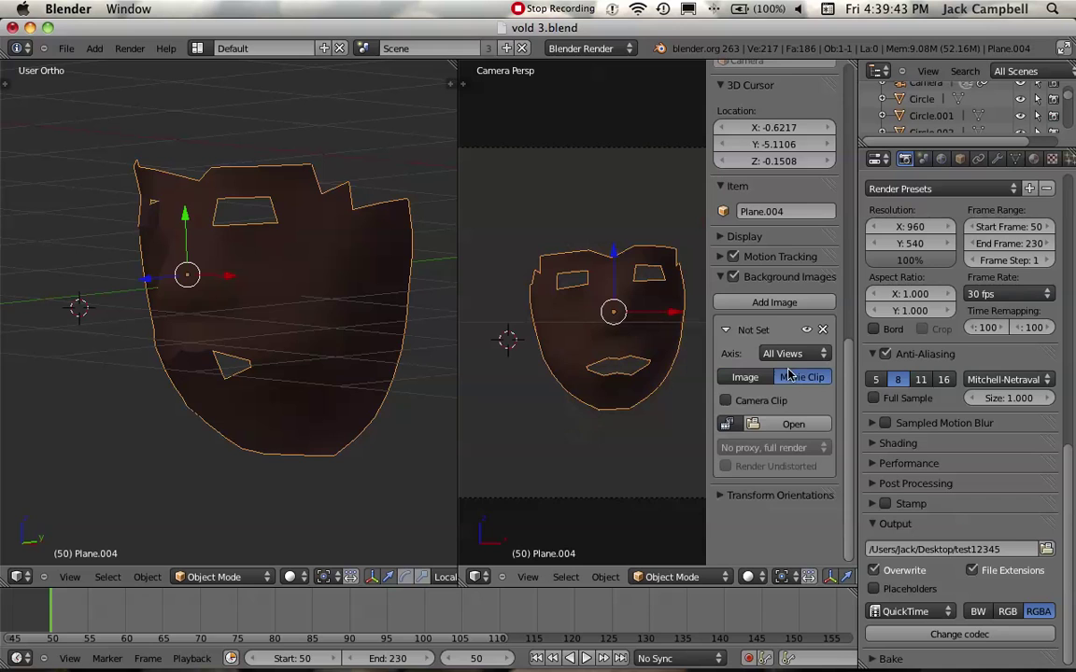
pyautogui.click(793, 424)
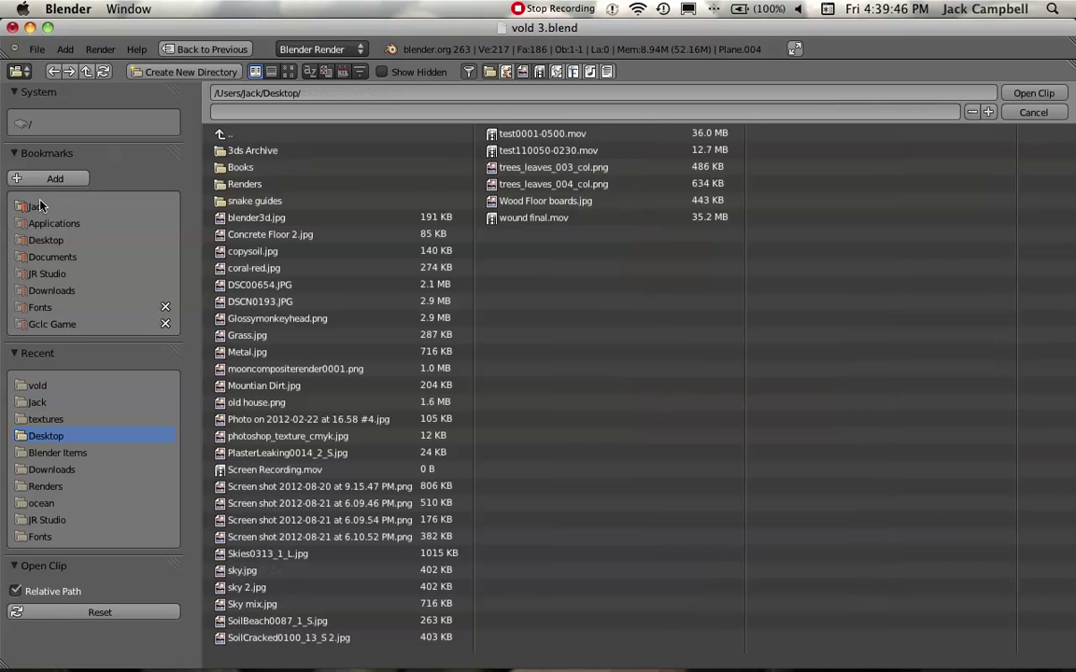
pyautogui.click(38, 206)
pyautogui.click(289, 71)
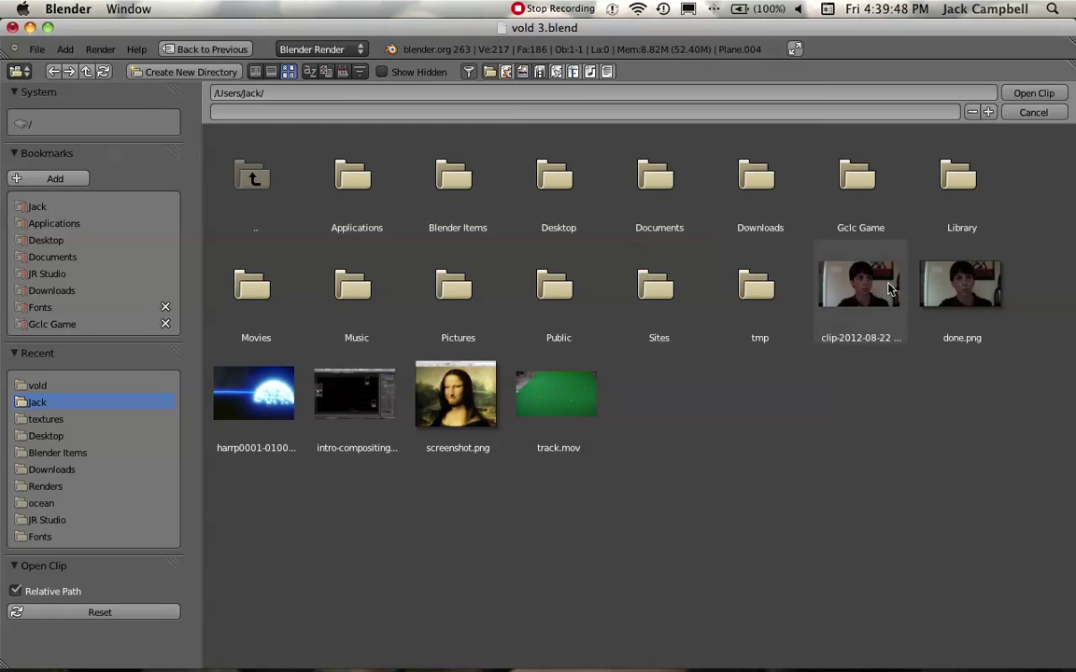
pyautogui.click(960, 285)
pyautogui.click(1034, 93)
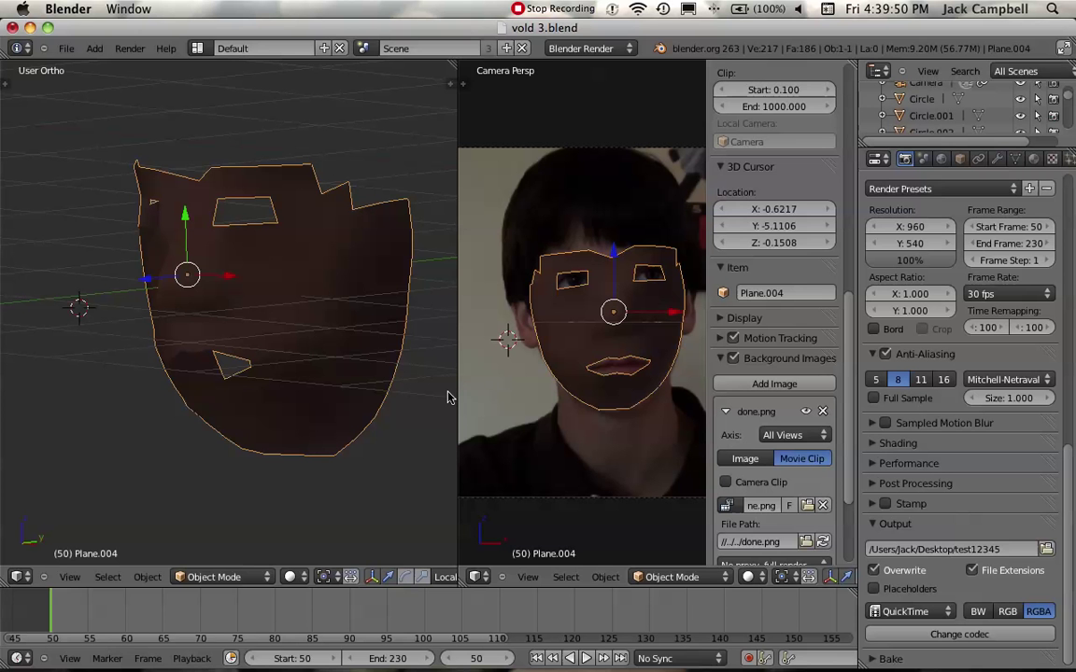
pyautogui.hotkey('alt', 'a')
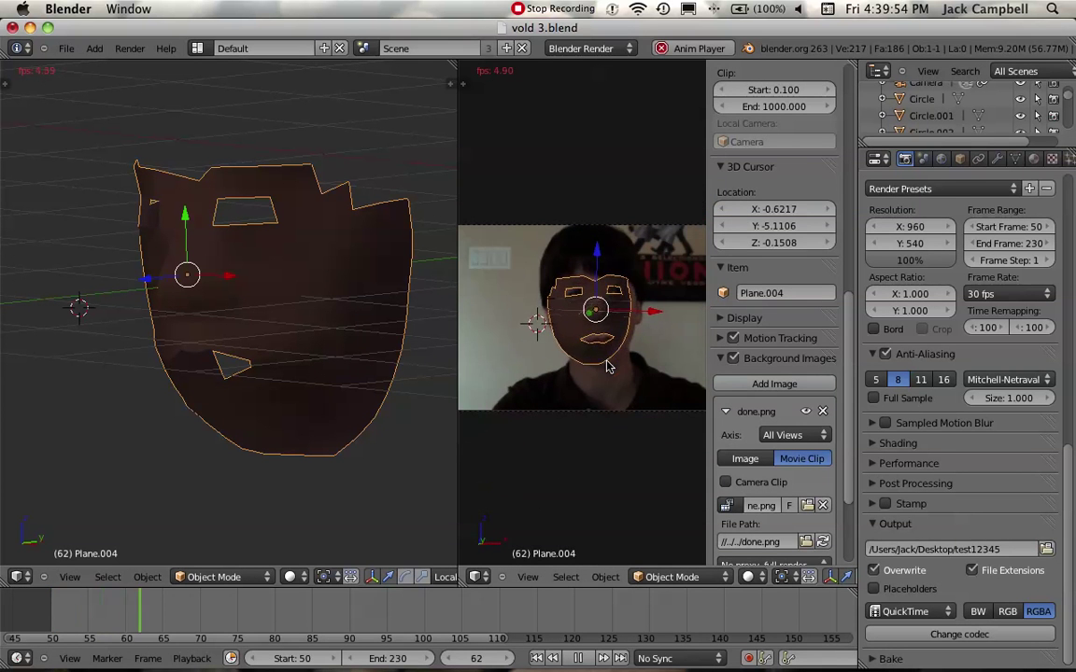
# Stop the playback, remove the done.png background from the camera view and add a new empty background image.
pyautogui.press('Escape')
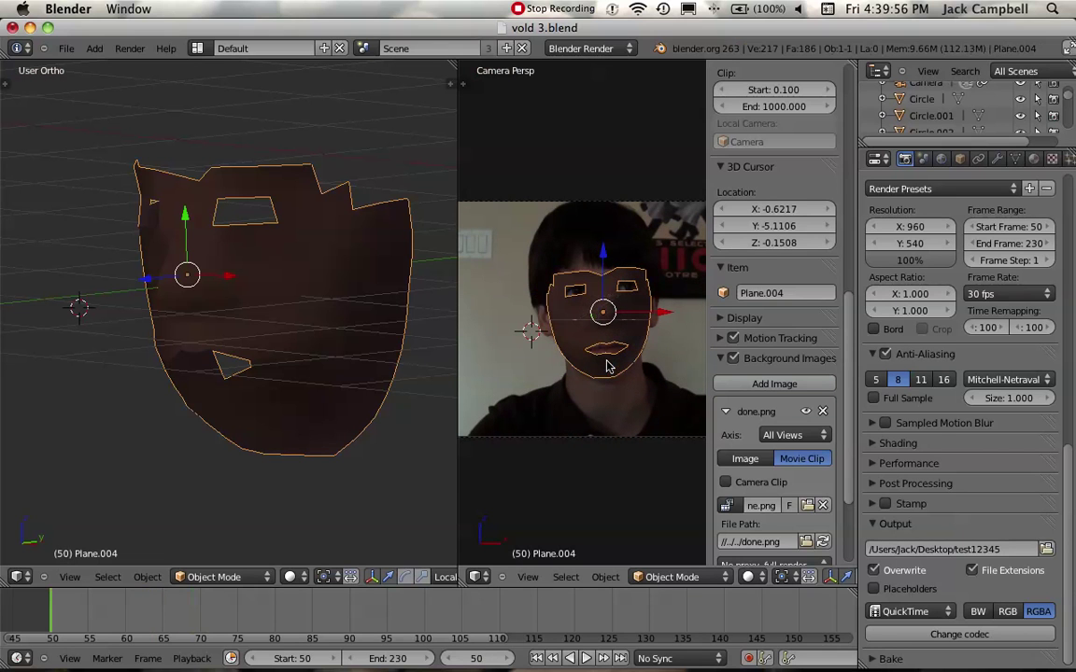
pyautogui.scroll(-3, 775, 495)
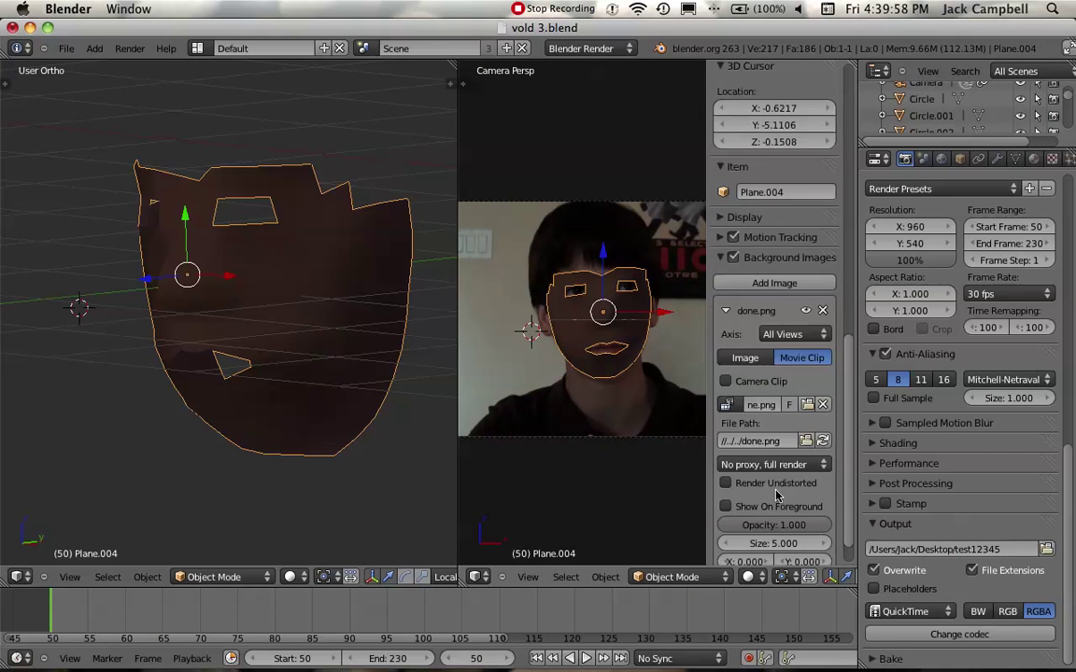
pyautogui.click(750, 380)
pyautogui.click(750, 381)
pyautogui.scroll(-1, 753, 388)
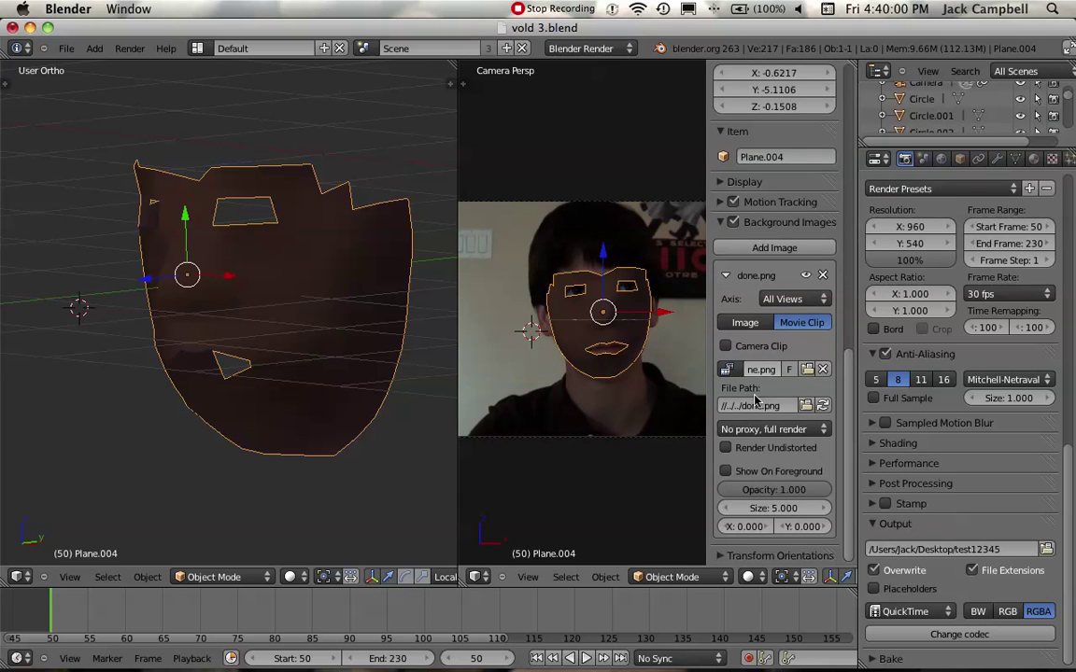
pyautogui.click(822, 275)
pyautogui.click(776, 247)
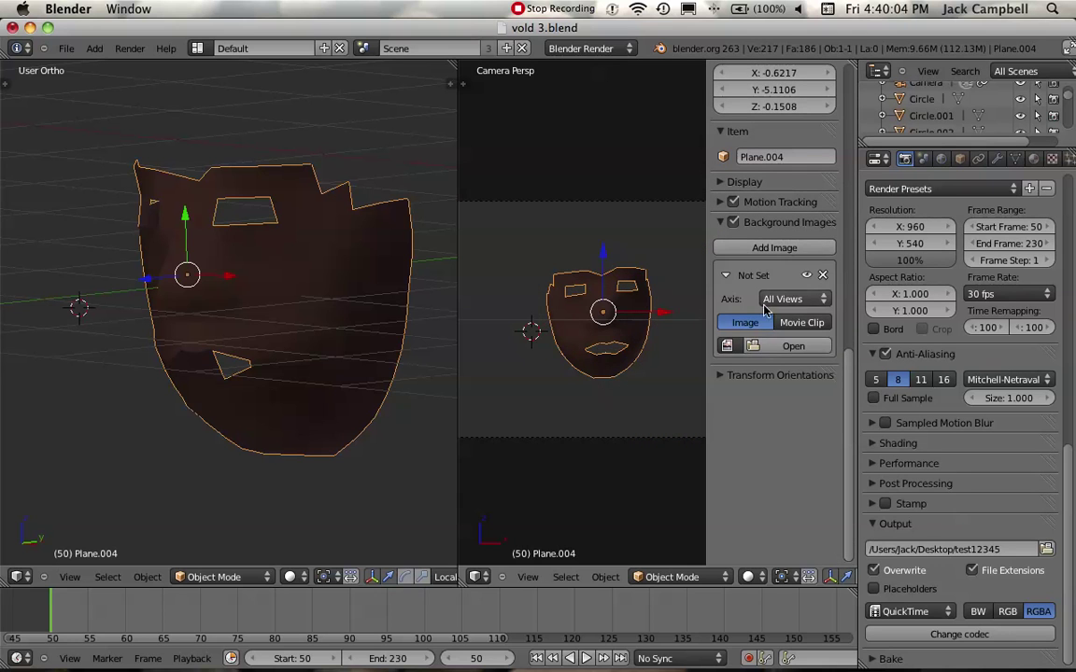
pyautogui.click(799, 321)
pyautogui.click(793, 368)
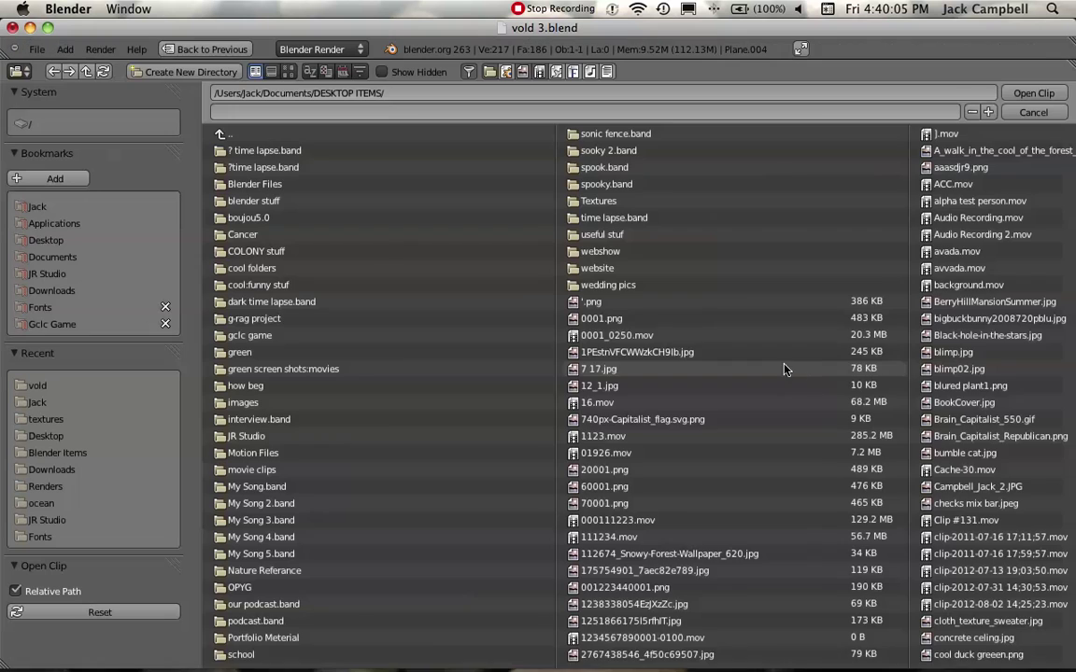
pyautogui.click(47, 240)
pyautogui.click(288, 72)
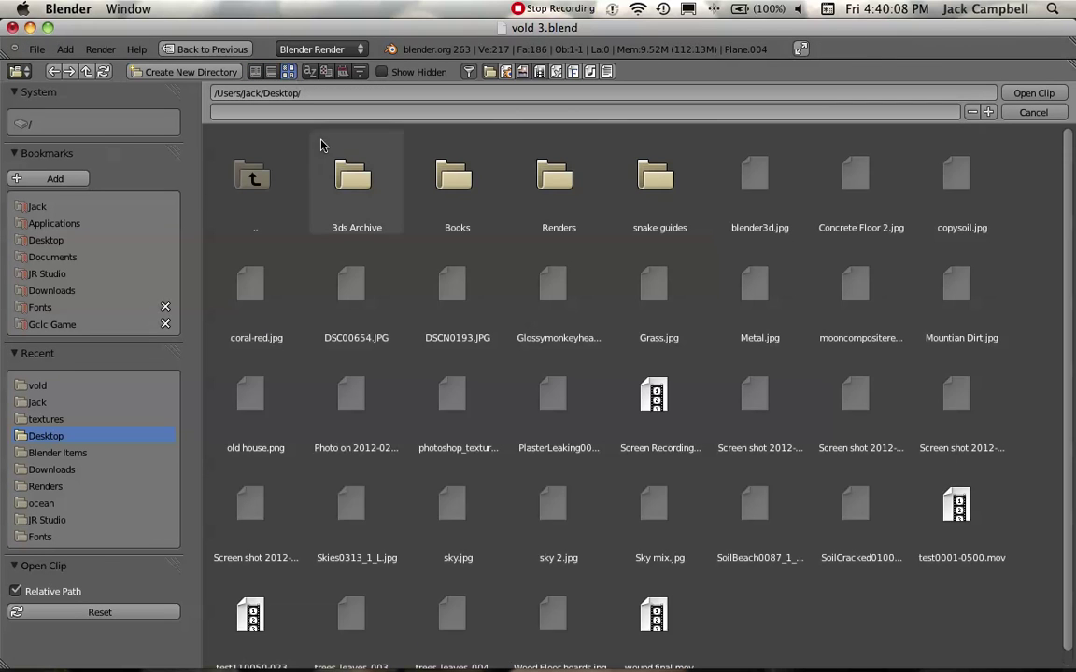
pyautogui.click(37, 206)
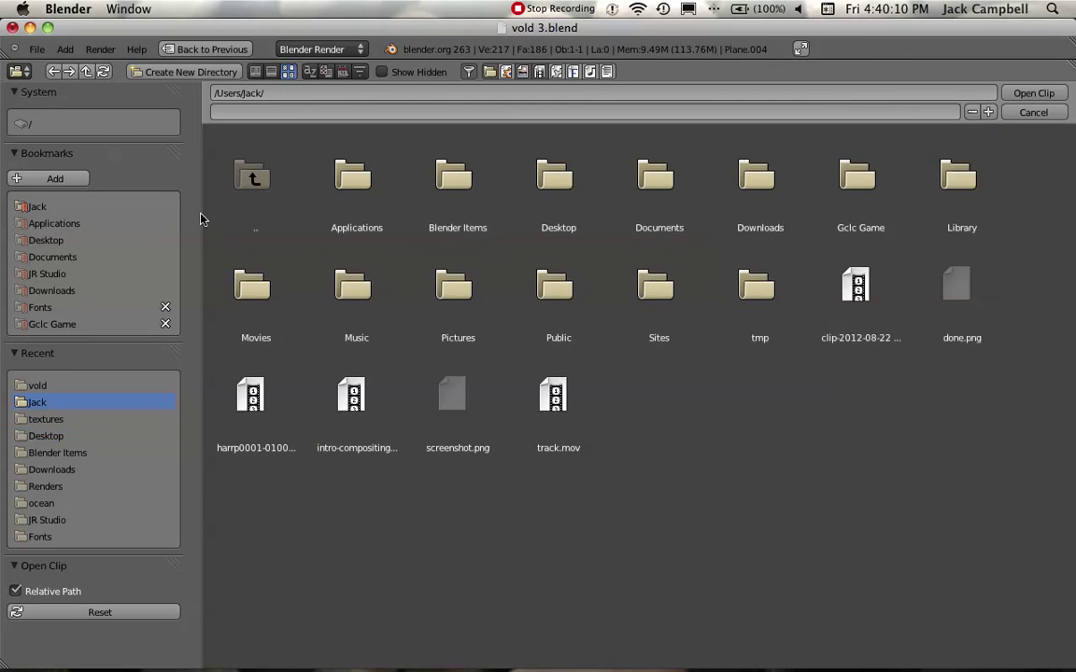
pyautogui.click(874, 301)
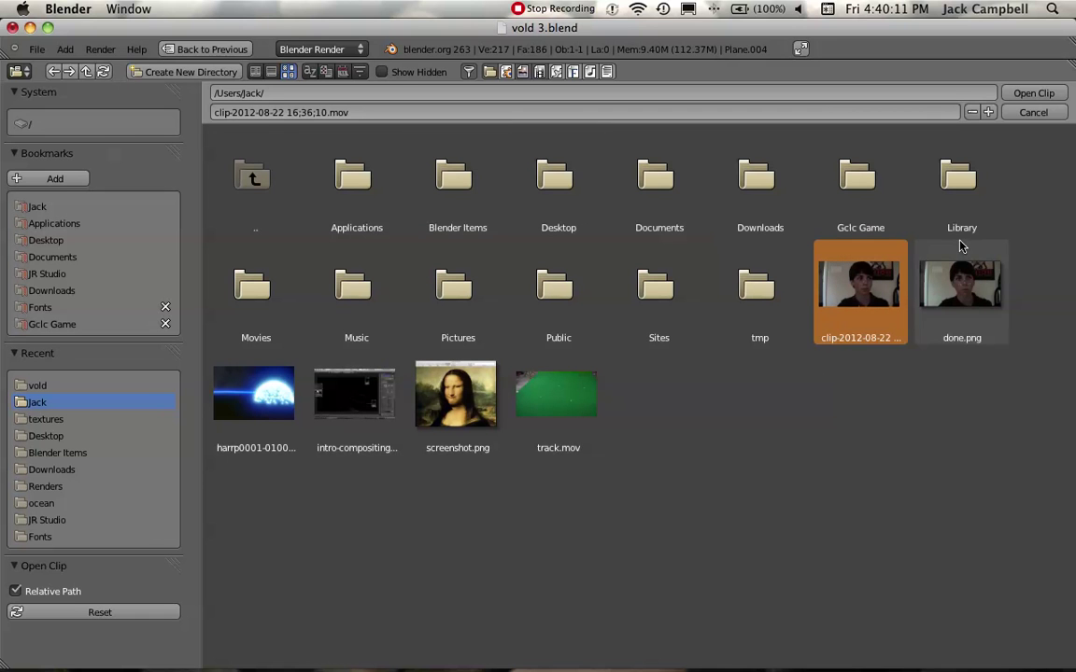
pyautogui.click(1034, 93)
pyautogui.scroll(4, 508, 339)
pyautogui.scroll(-2, 508, 339)
pyautogui.scroll(-1, 788, 514)
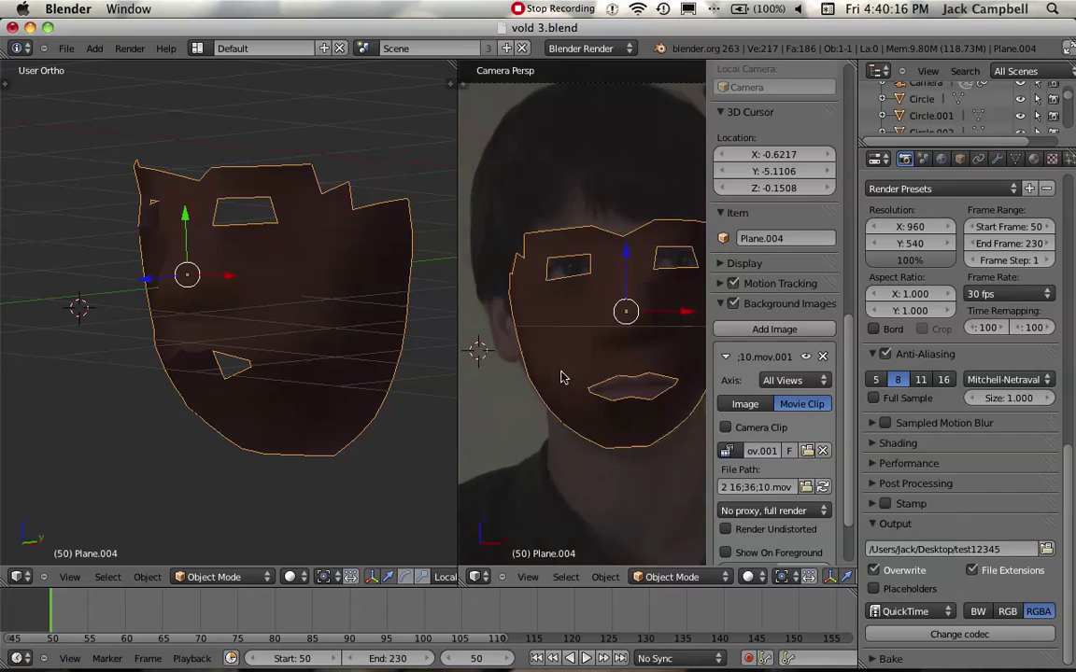
pyautogui.scroll(-1, 787, 513)
pyautogui.moveTo(761, 490); pyautogui.dragTo(827, 490)
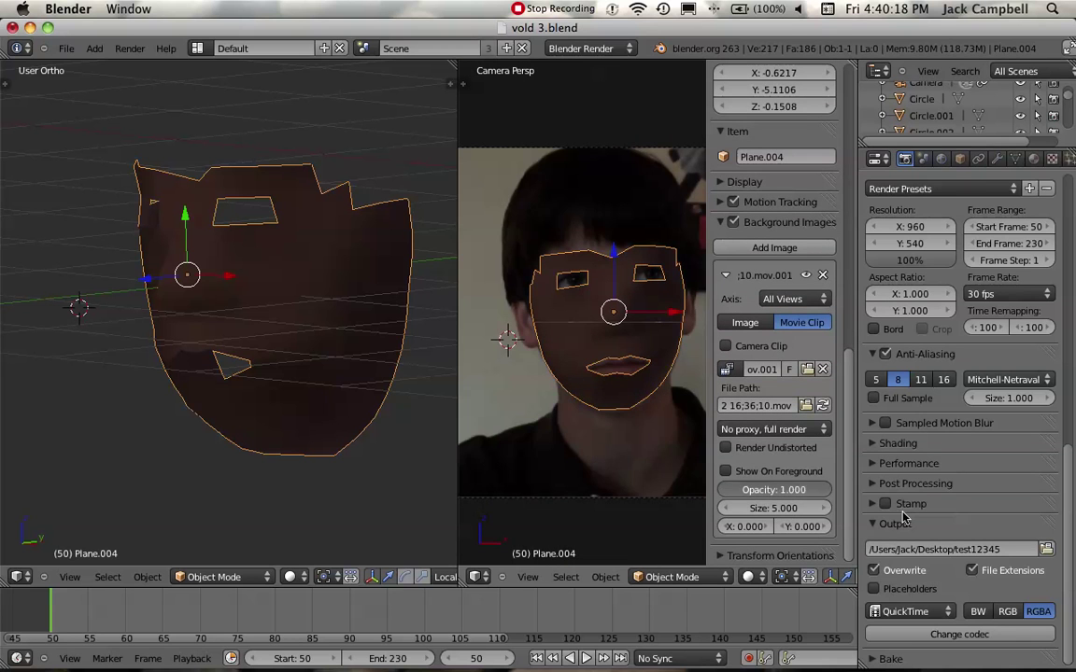
# Play the mask animation over the footage with the camera view in wireframe, and apply flat shading to the mask.
pyautogui.hotkey('alt', 'a')
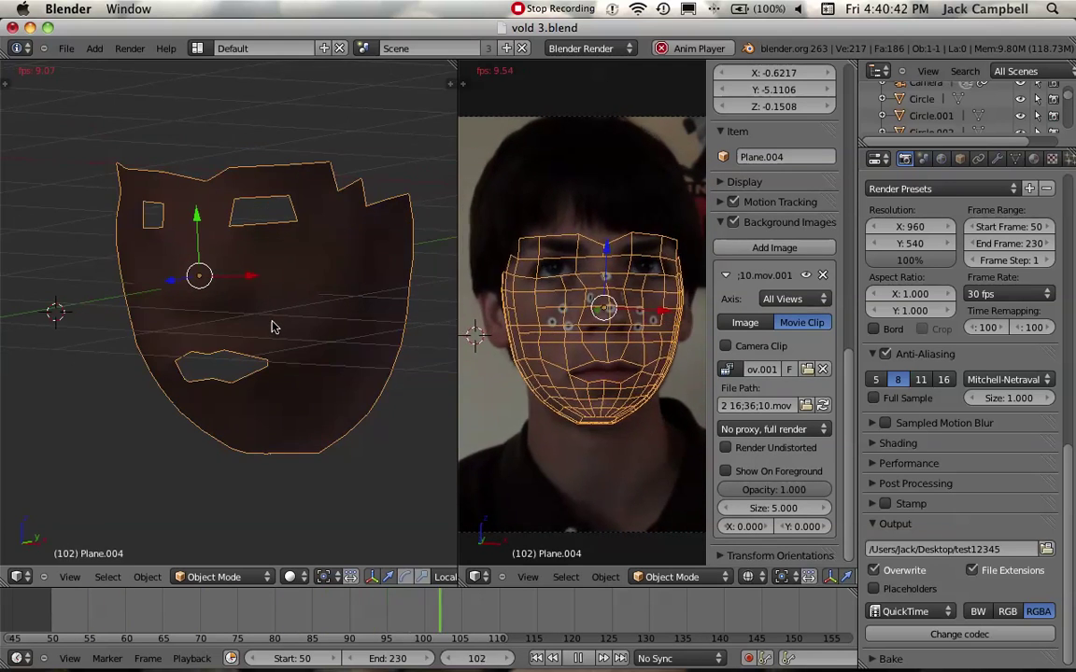
pyautogui.press('t')
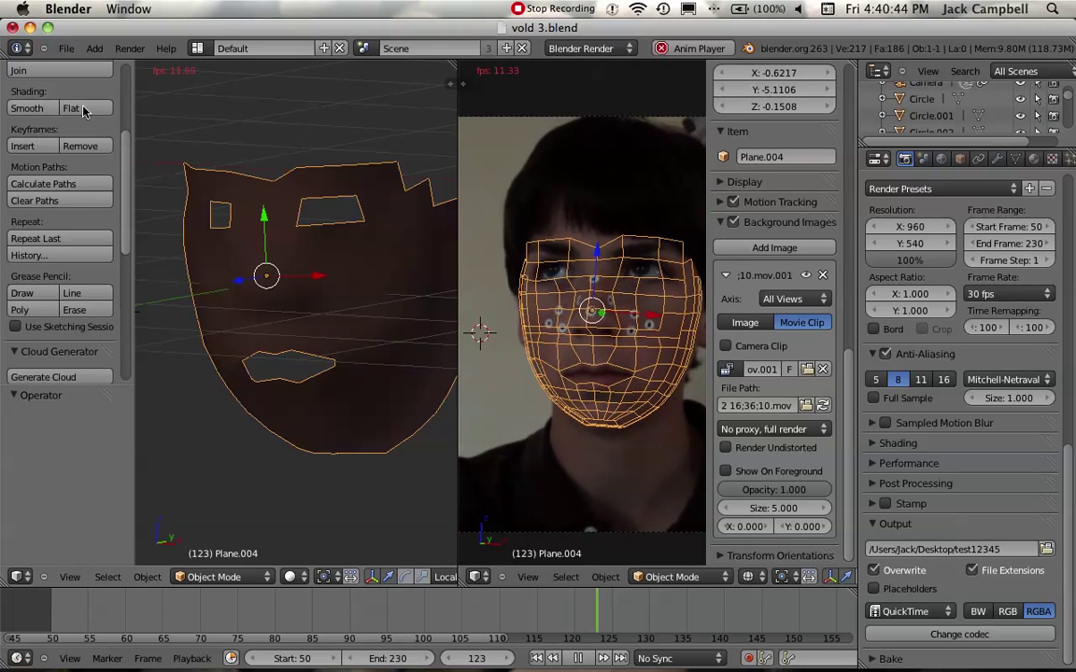
pyautogui.press('t')
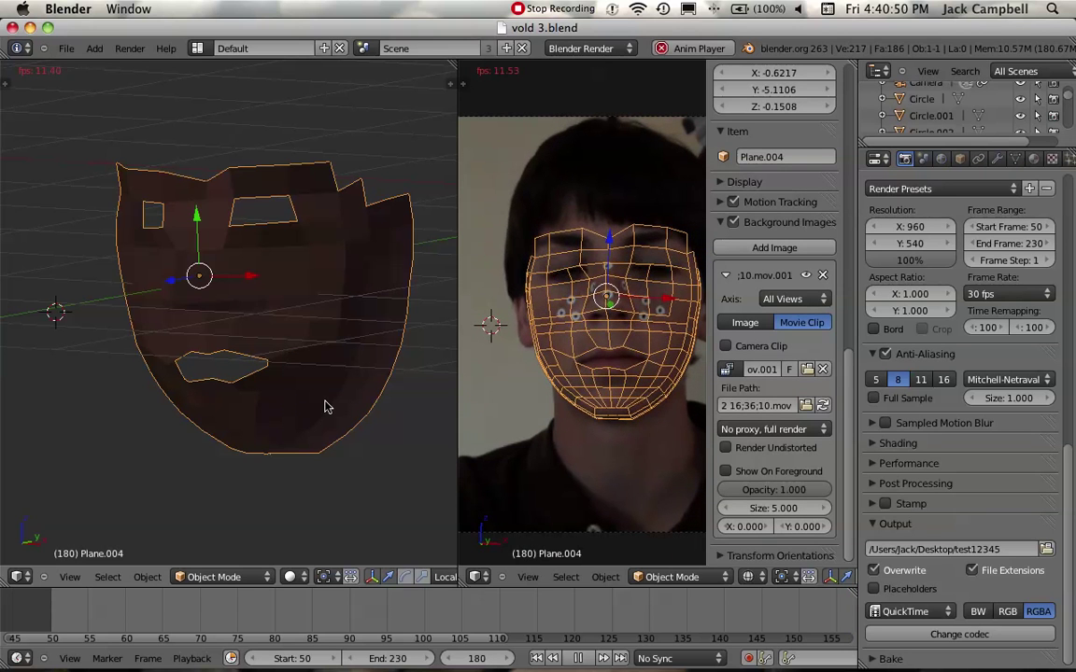
pyautogui.press('Escape')
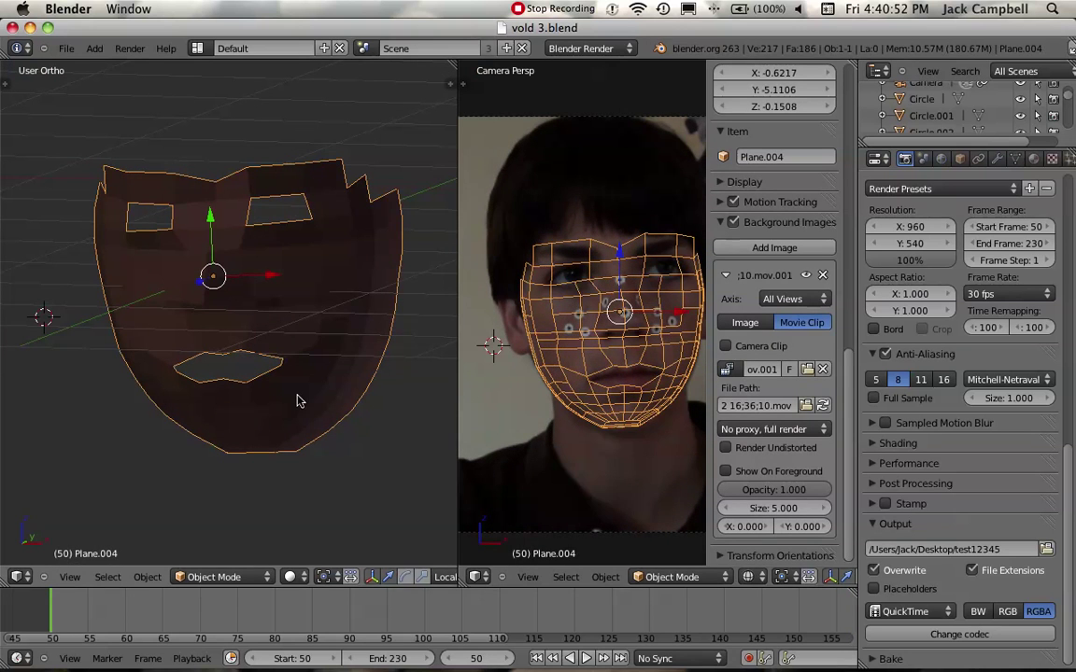
# Examine the faceted mask mesh from several angles in Edit Mode and Object Mode, comparing its wireframe with the face in the footage.
pyautogui.moveTo(288, 413); pyautogui.dragTo(230, 377, button='middle')
pyautogui.press('Tab')
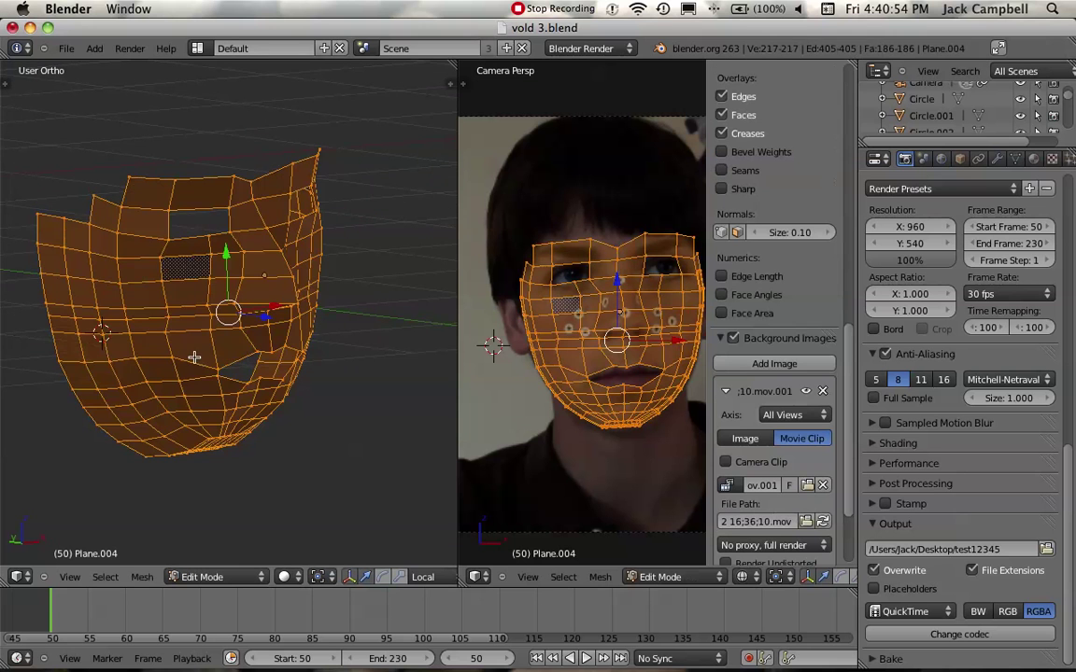
pyautogui.scroll(4, 190, 390)
pyautogui.press('Tab')
pyautogui.scroll(-3, 229, 355)
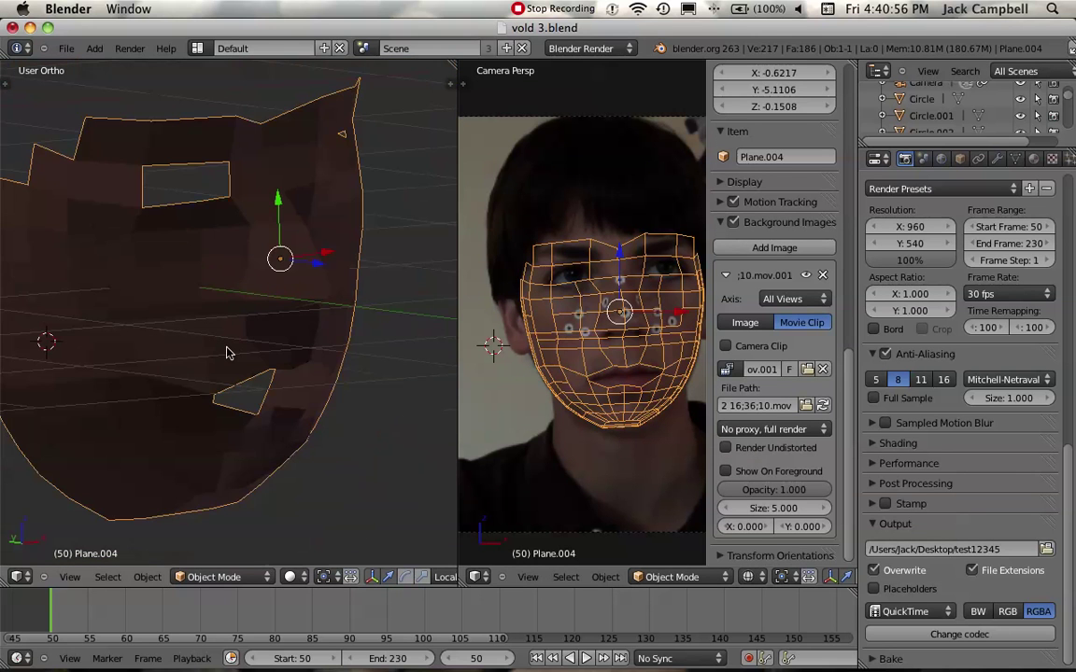
pyautogui.scroll(2, 227, 352)
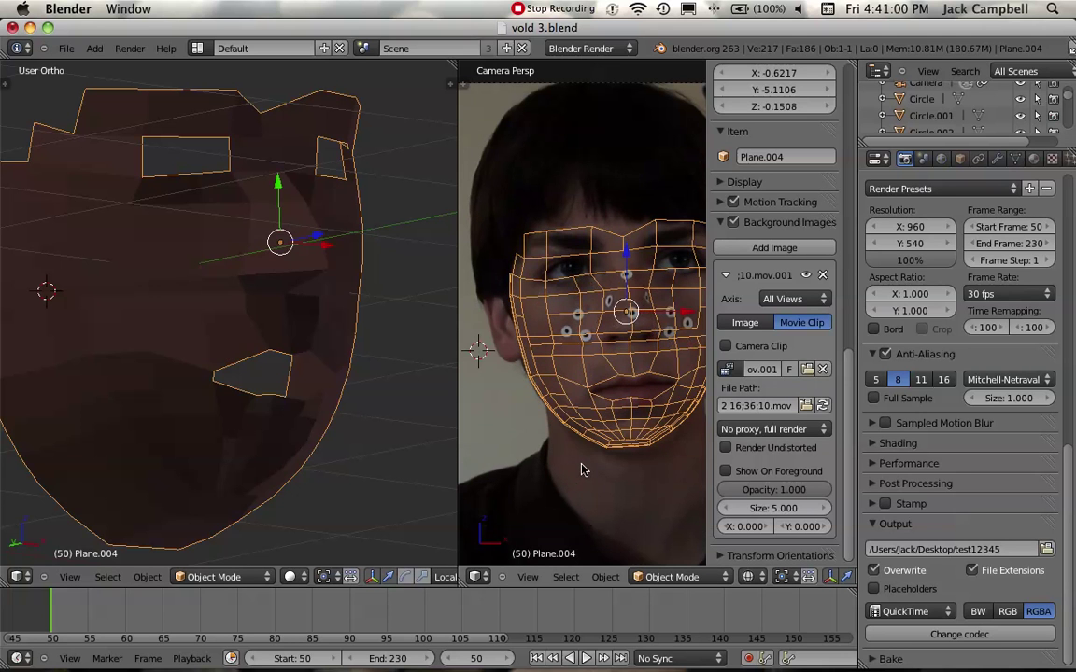
pyautogui.press('Tab')
pyautogui.press('Tab')
pyautogui.press('a')
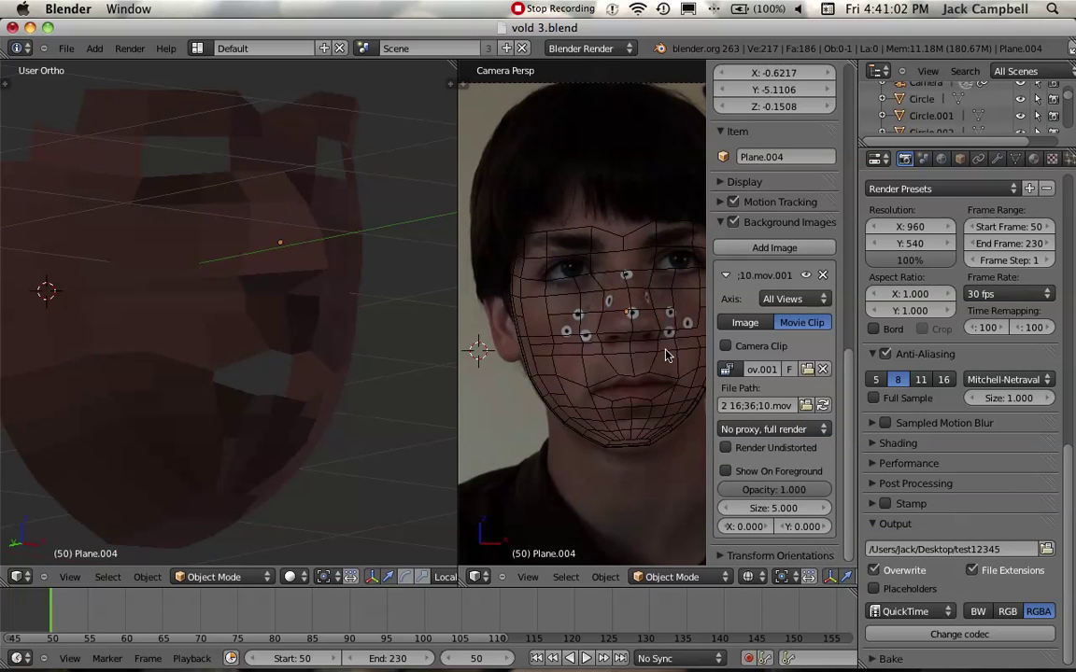
pyautogui.press('a')
# Set the mask's Subdivision Surface level to 2 and display the camera view in solid shading.
pyautogui.click(996, 159)
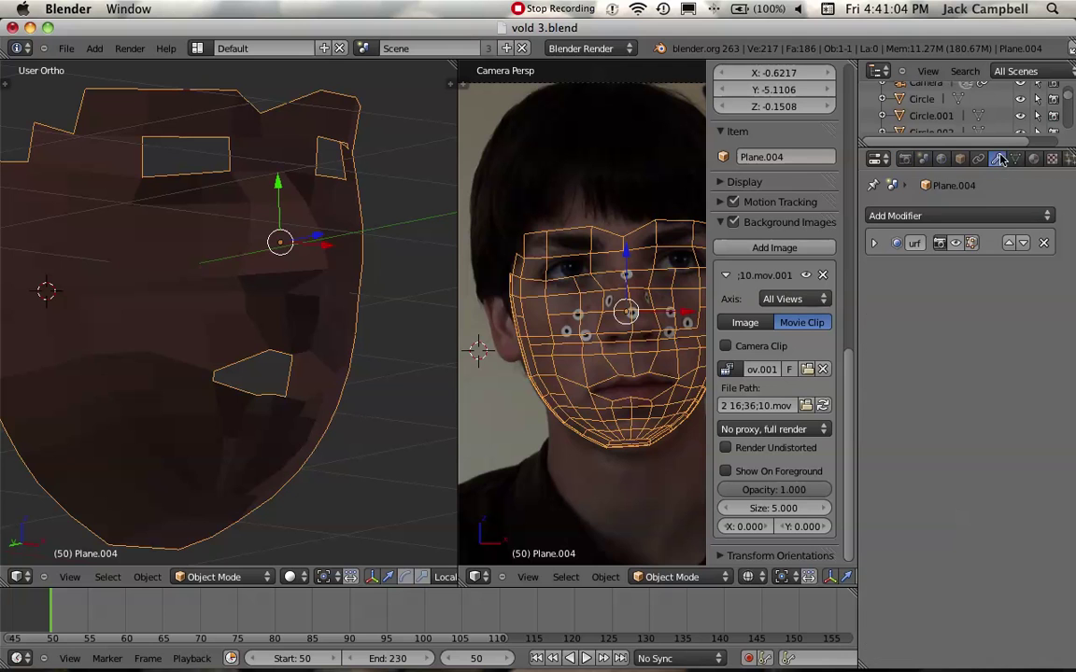
pyautogui.hotkey('ctrl', '1')
pyautogui.hotkey('ctrl', '2')
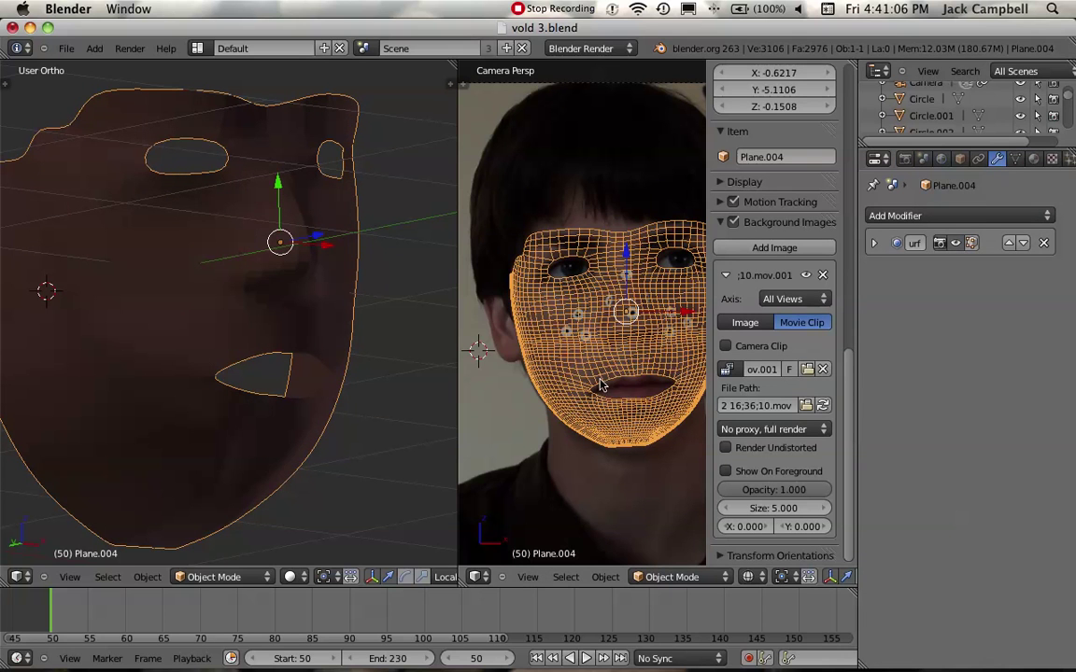
pyautogui.press('z')
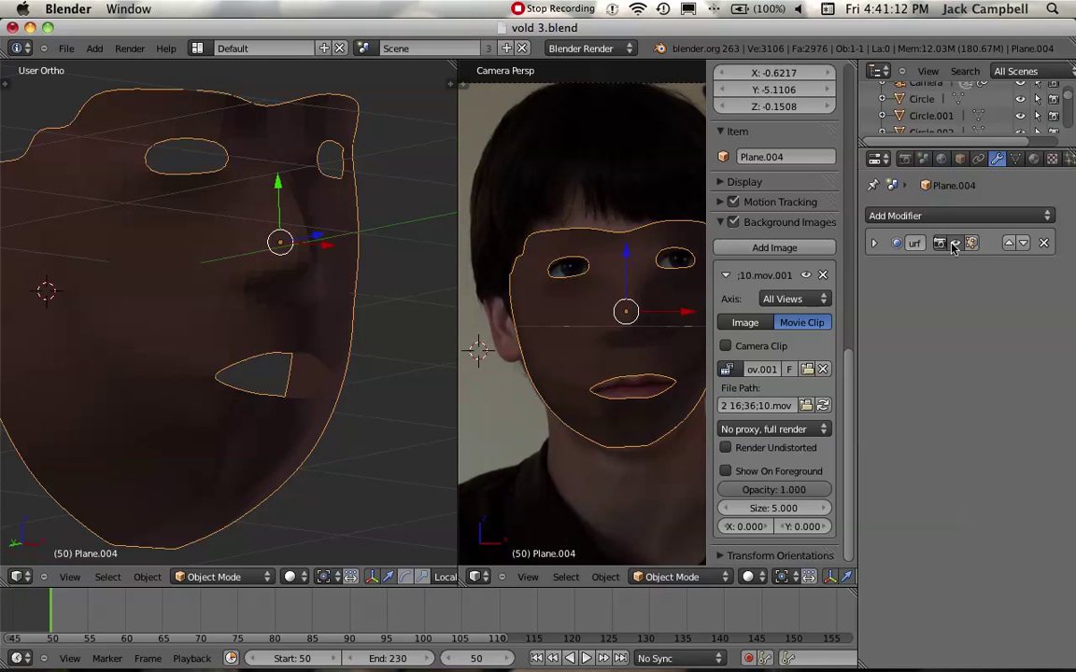
# Reduce the mask's Subdivision Surface level to 0 and compare it in wireframe and solid shading.
pyautogui.hotkey('ctrl', '0')
pyautogui.press('z')
pyautogui.press('z')
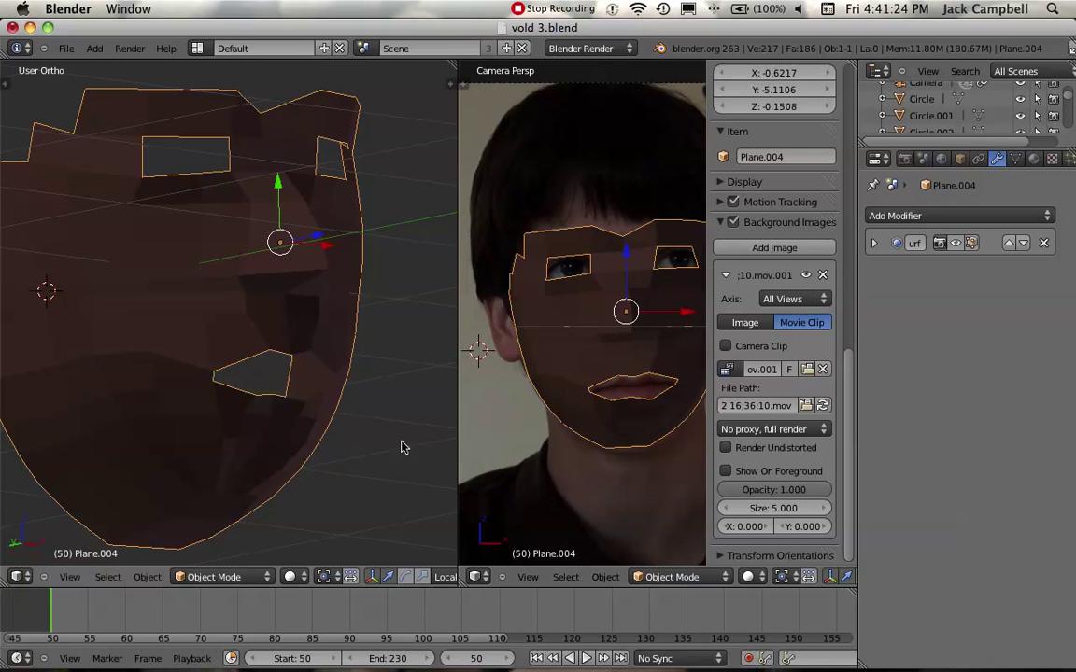
# Go through the scene layers one at a time and show the layer holding the wound mesh on the jaw.
pyautogui.scroll(-2, 352, 448)
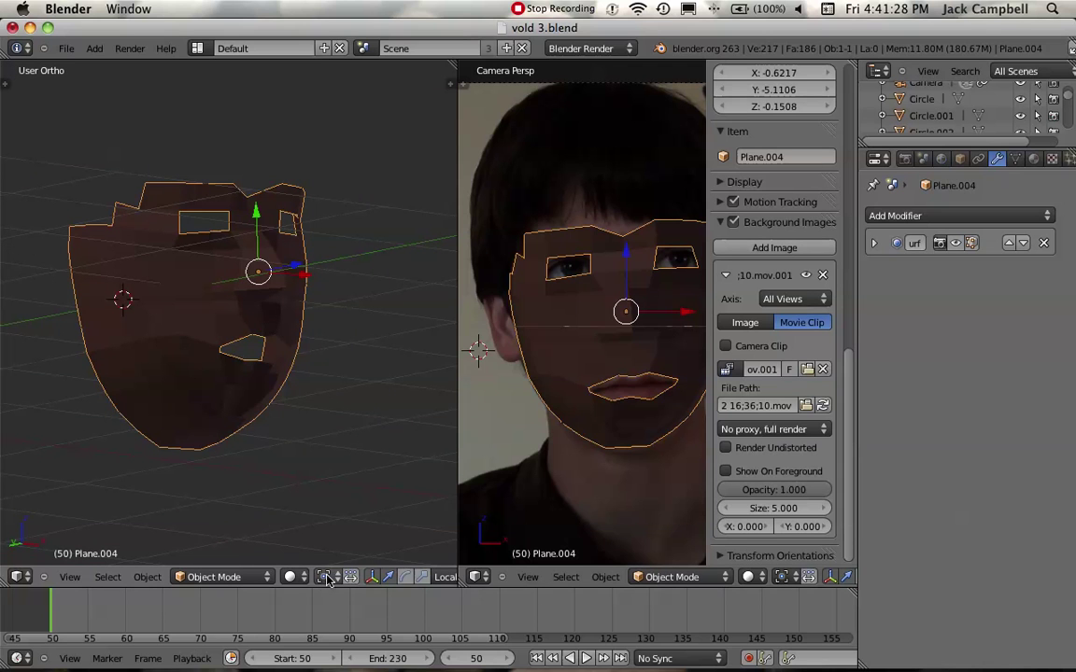
pyautogui.scroll(-3, 327, 579)
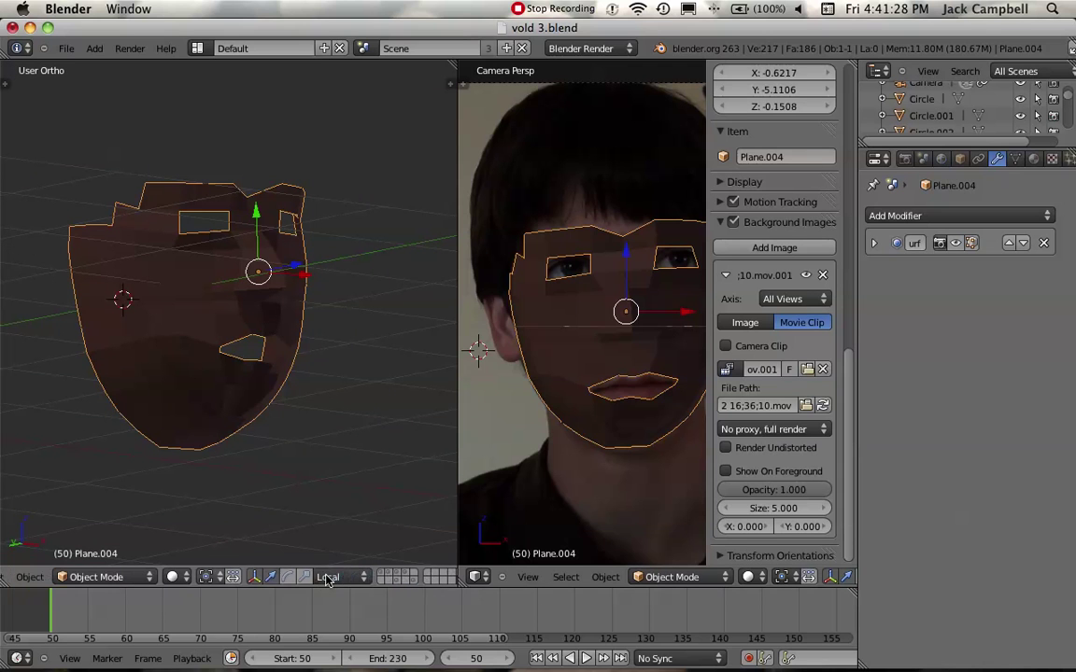
pyautogui.click(397, 582)
pyautogui.scroll(-3, 425, 587)
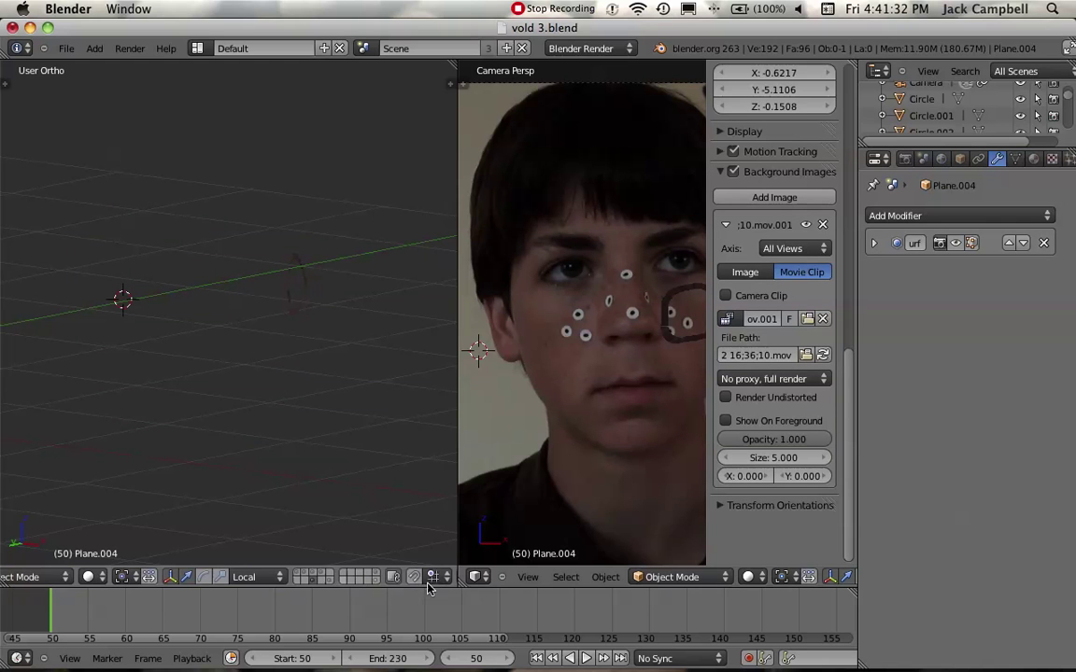
pyautogui.click(329, 581)
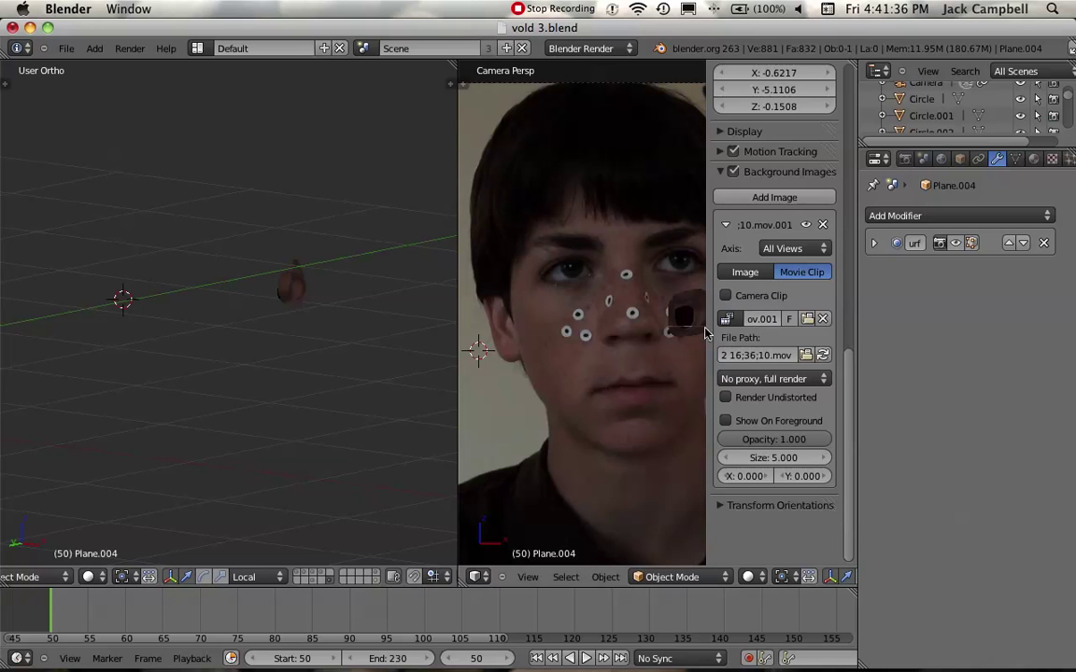
pyautogui.click(301, 580)
pyautogui.click(306, 579)
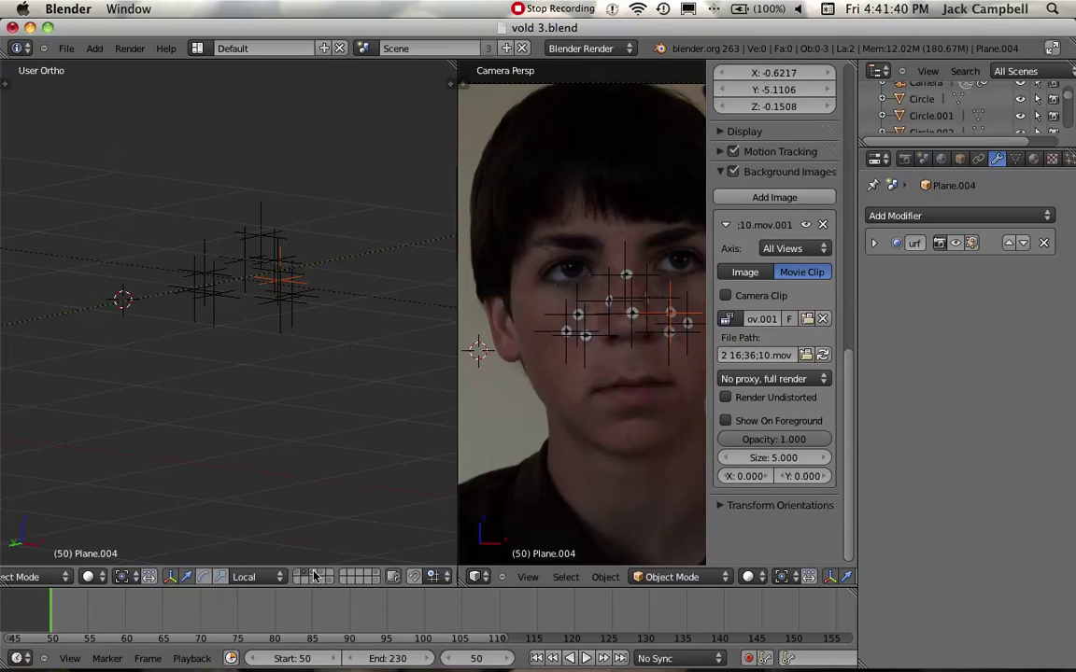
pyautogui.click(316, 576)
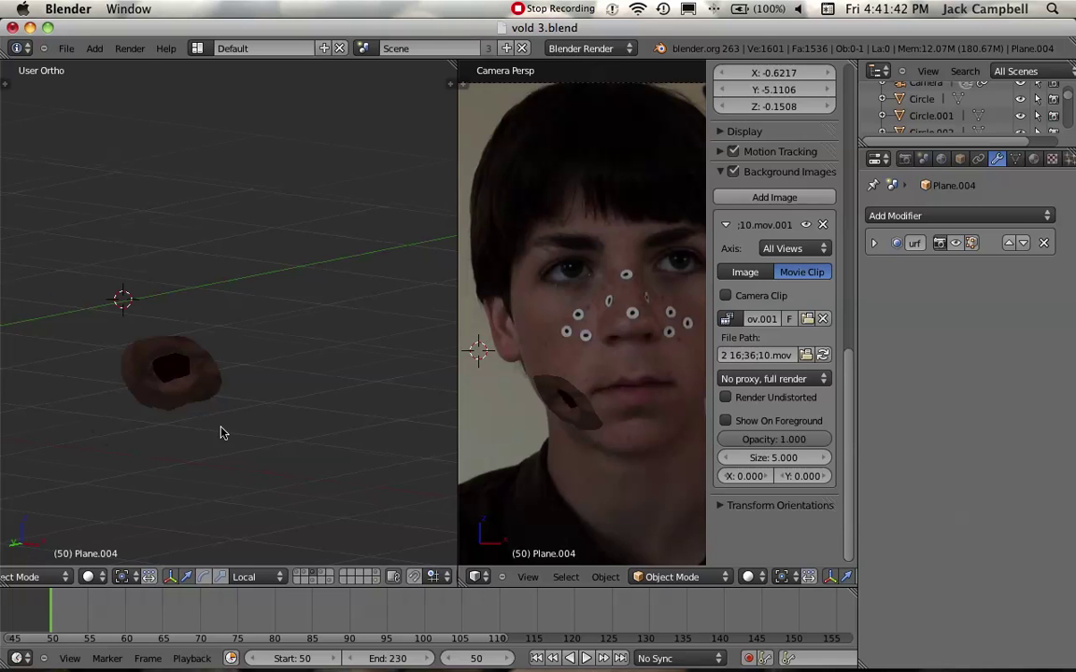
# Select the wound mesh on the jaw, examine its topology in Edit Mode and play its animation over the footage.
pyautogui.scroll(4, 220, 432)
pyautogui.rightClick(182, 455)
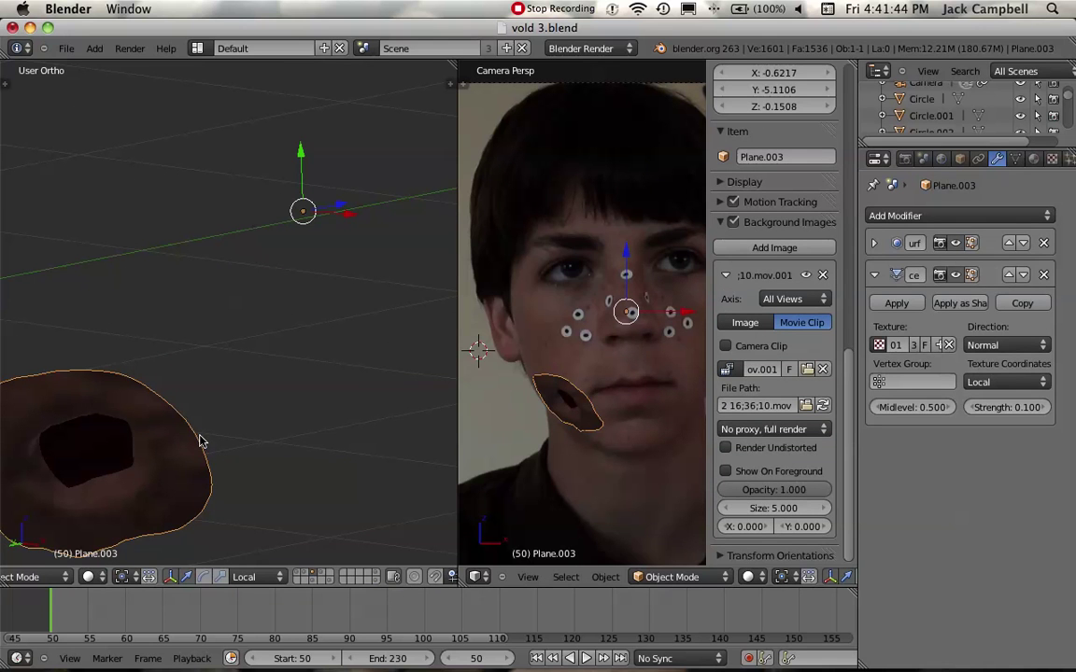
pyautogui.scroll(-5, 199, 441)
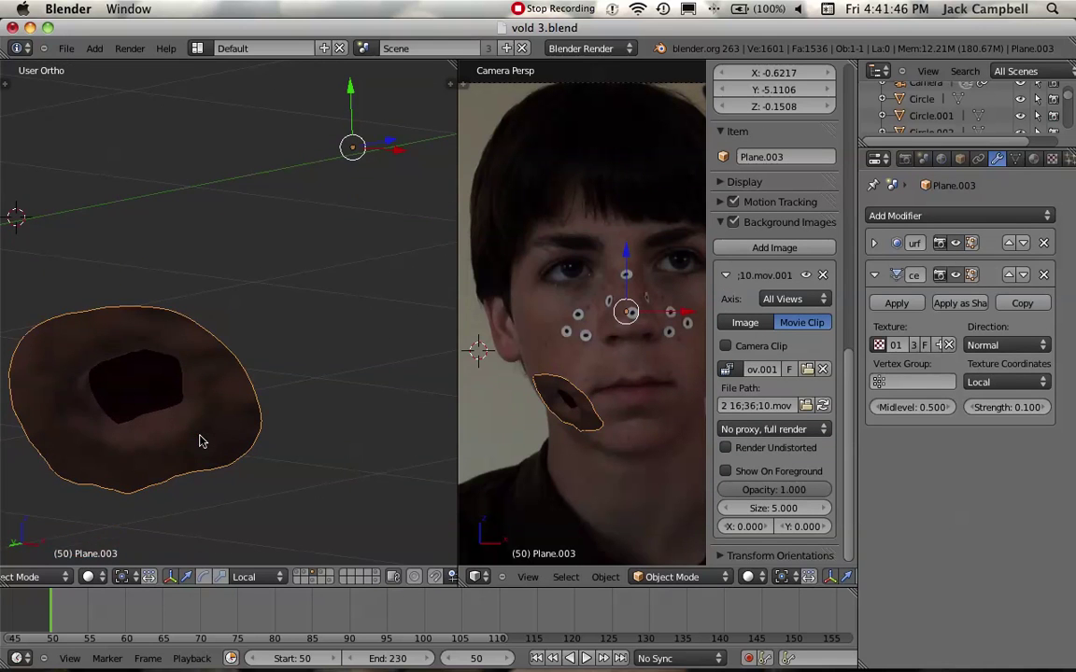
pyautogui.press('Tab')
pyautogui.press('Tab')
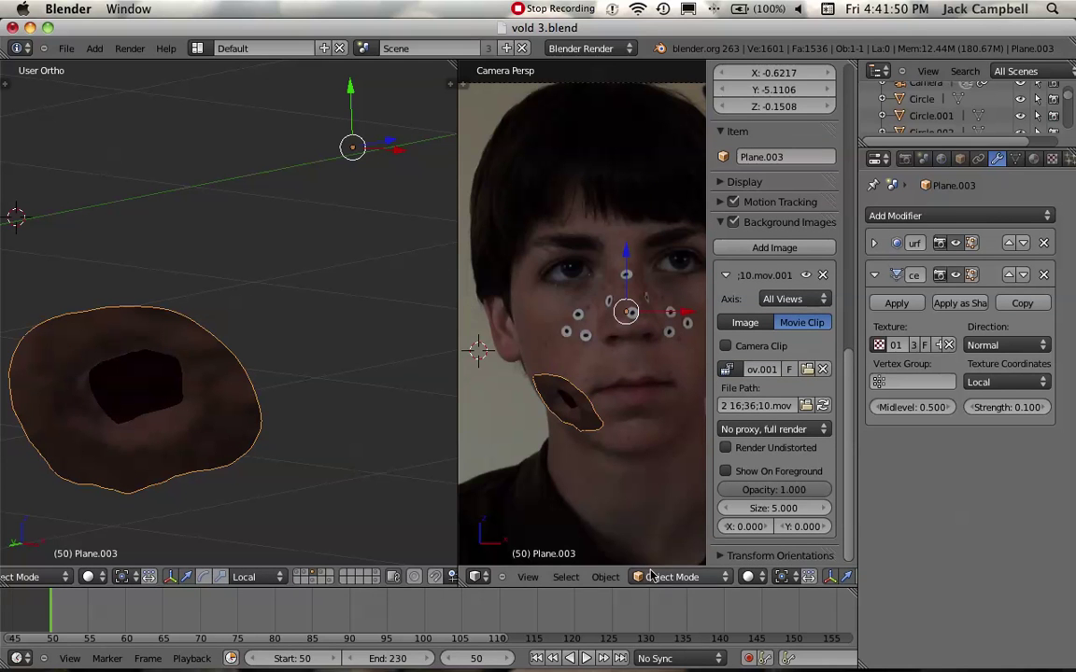
pyautogui.press('Tab')
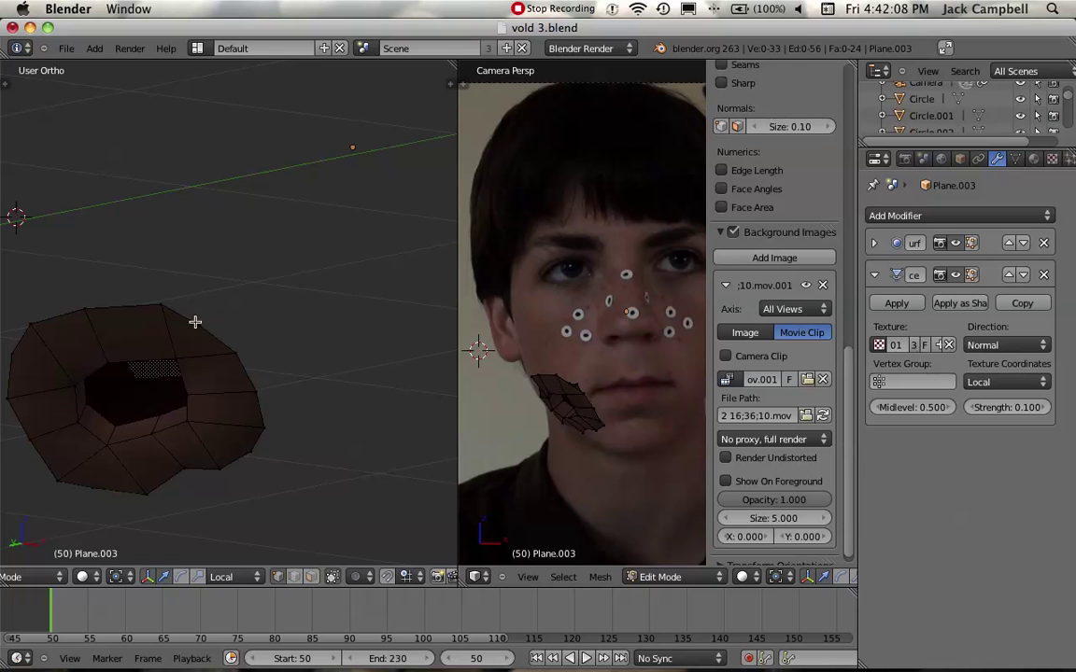
pyautogui.press('Tab')
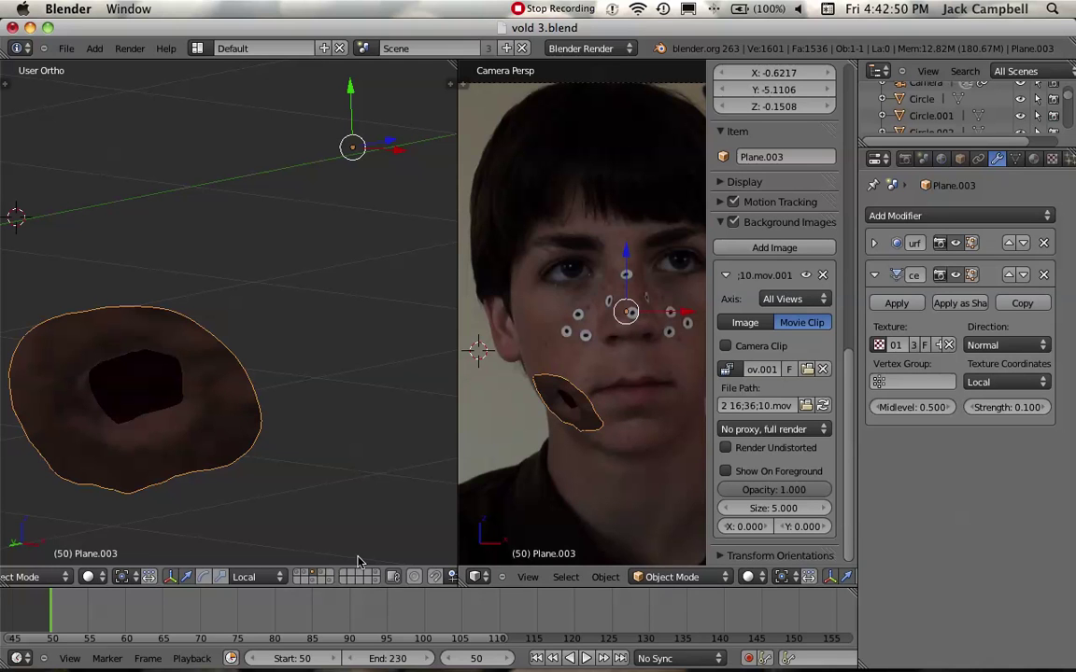
pyautogui.hotkey('alt', 'a')
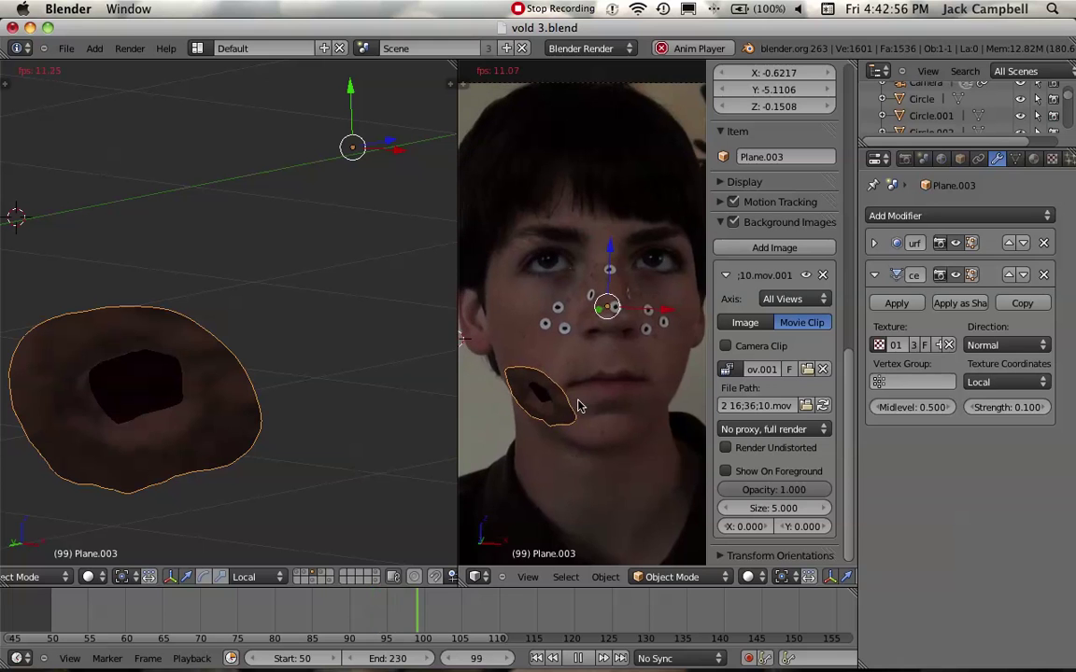
pyautogui.press('Escape')
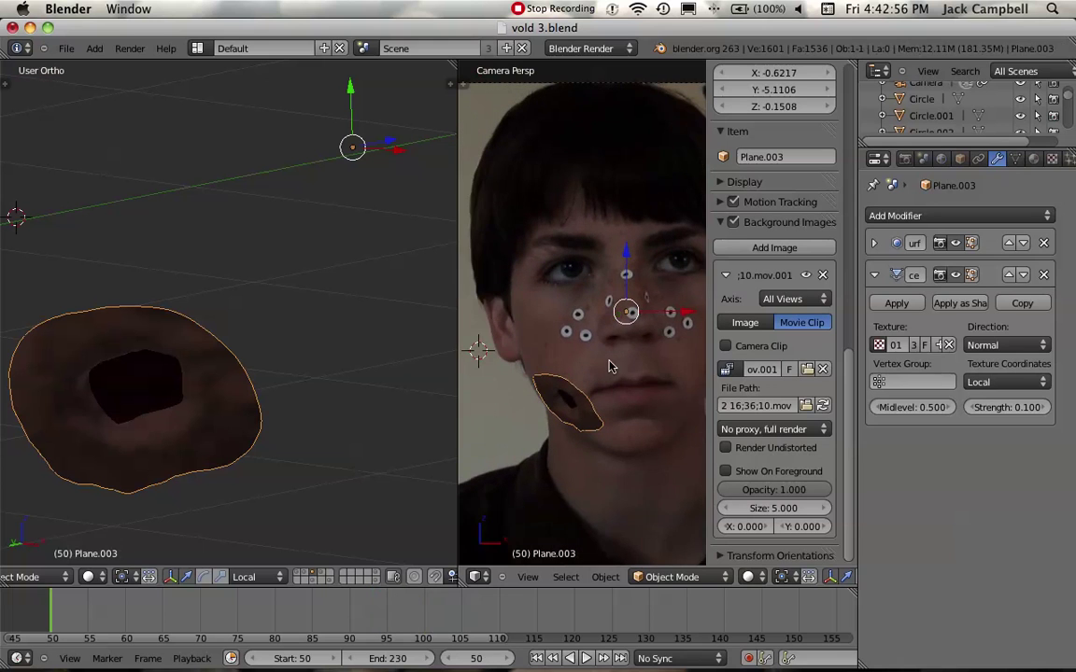
# Show the layer holding the nose mesh and its bones, play its animation and frame the whole layer.
pyautogui.click(308, 576)
pyautogui.click(304, 576)
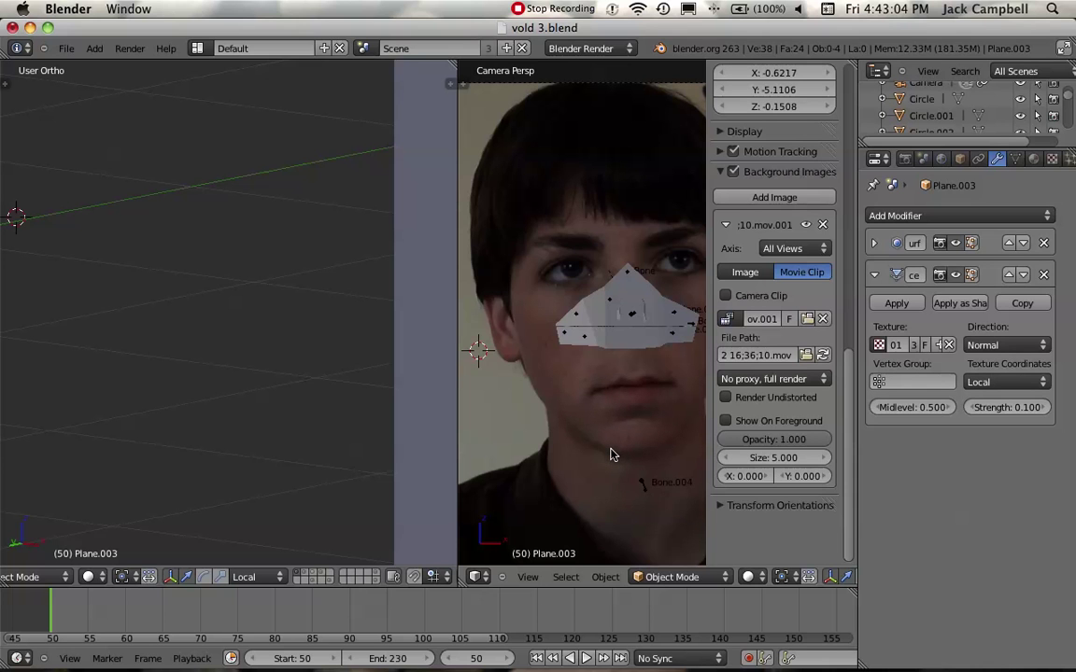
pyautogui.hotkey('alt', 'a')
pyautogui.press('Escape')
pyautogui.press('Home')
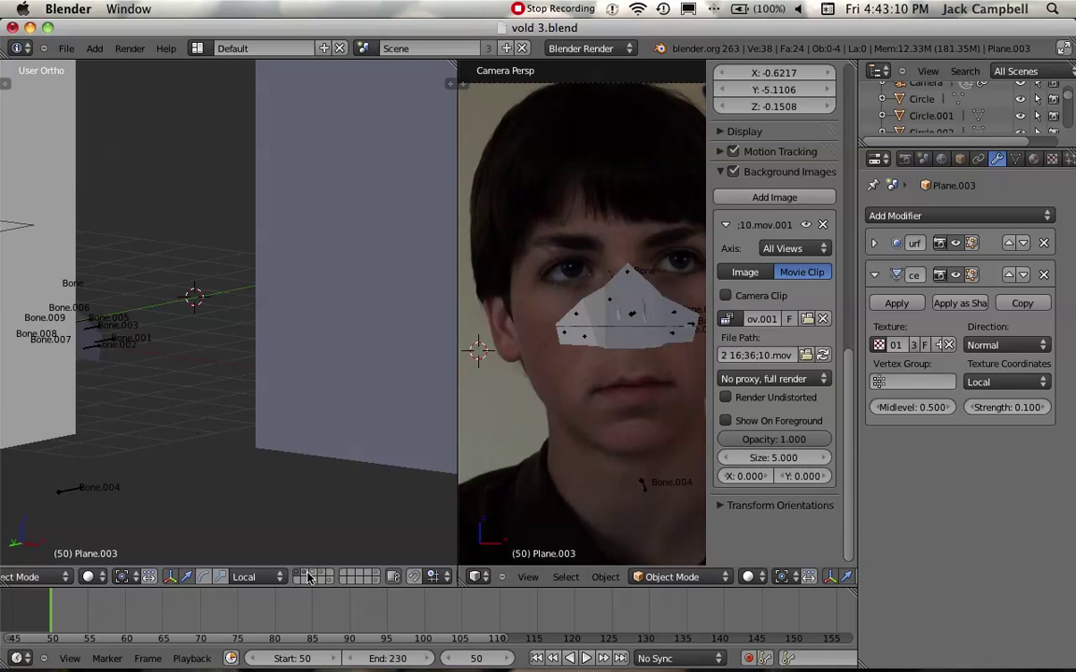
# Go back to the layer holding the wound mesh on the jaw.
pyautogui.scroll(2, 308, 576)
pyautogui.scroll(2, 355, 577)
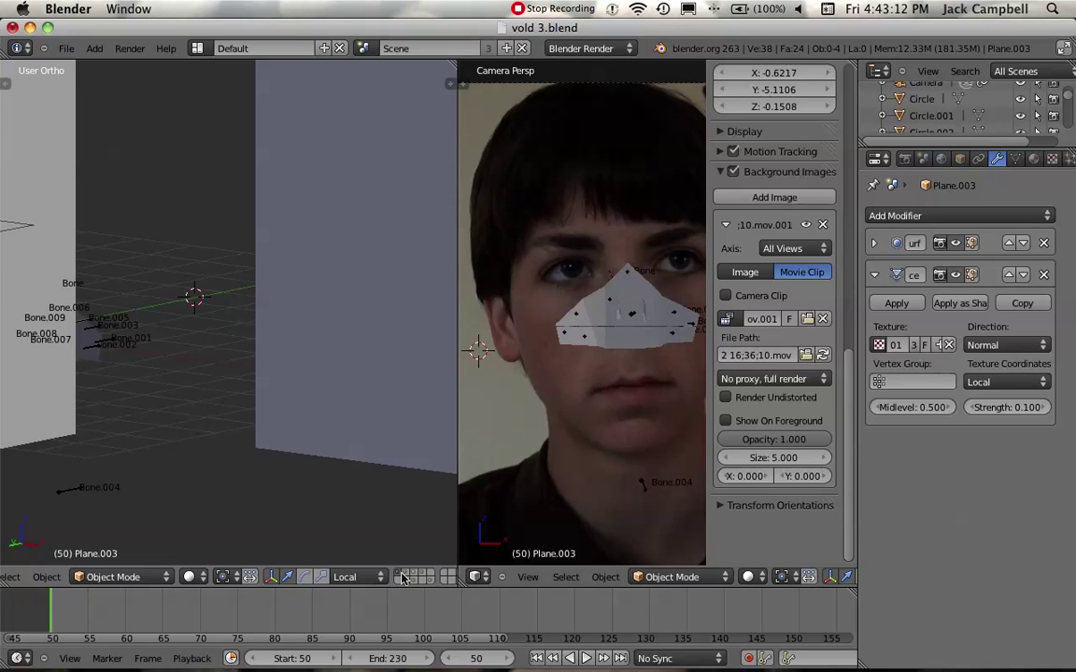
pyautogui.click(400, 573)
pyautogui.click(414, 580)
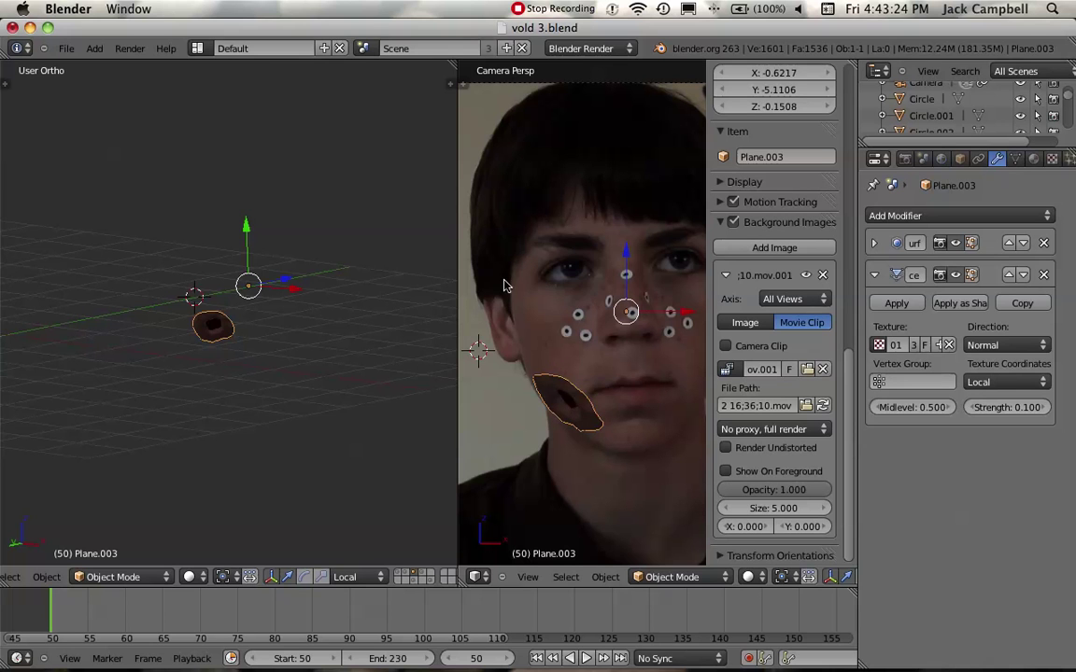
# Try to render the current frame with only the wound's layer enabled, and close the render view.
pyautogui.click(122, 49)
pyautogui.click(130, 63)
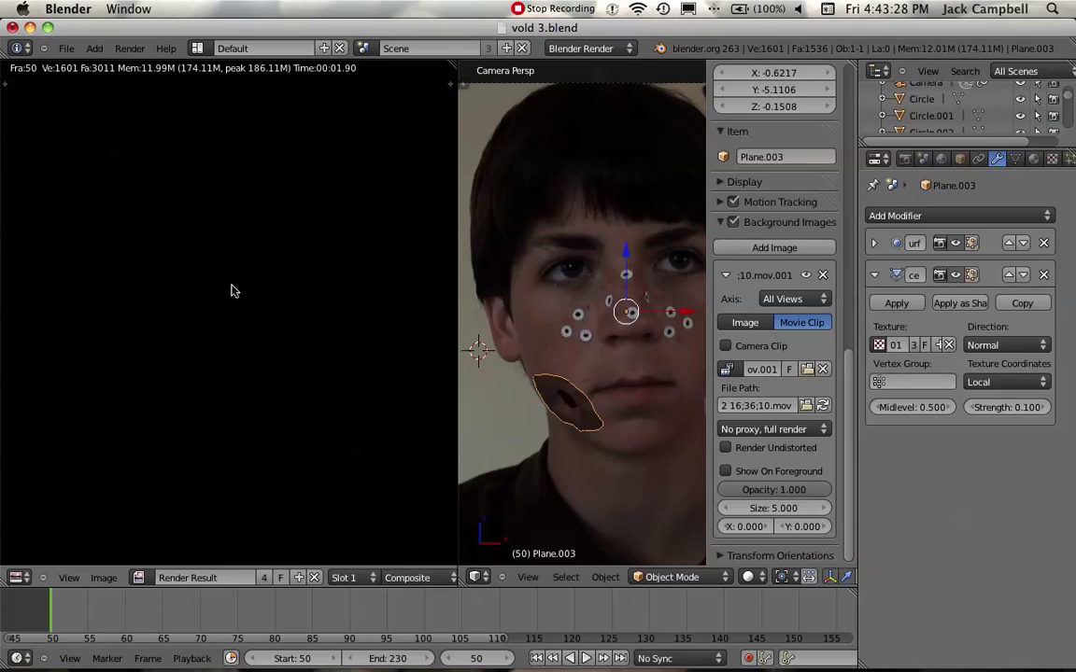
pyautogui.scroll(-3, 232, 292)
pyautogui.press('Escape')
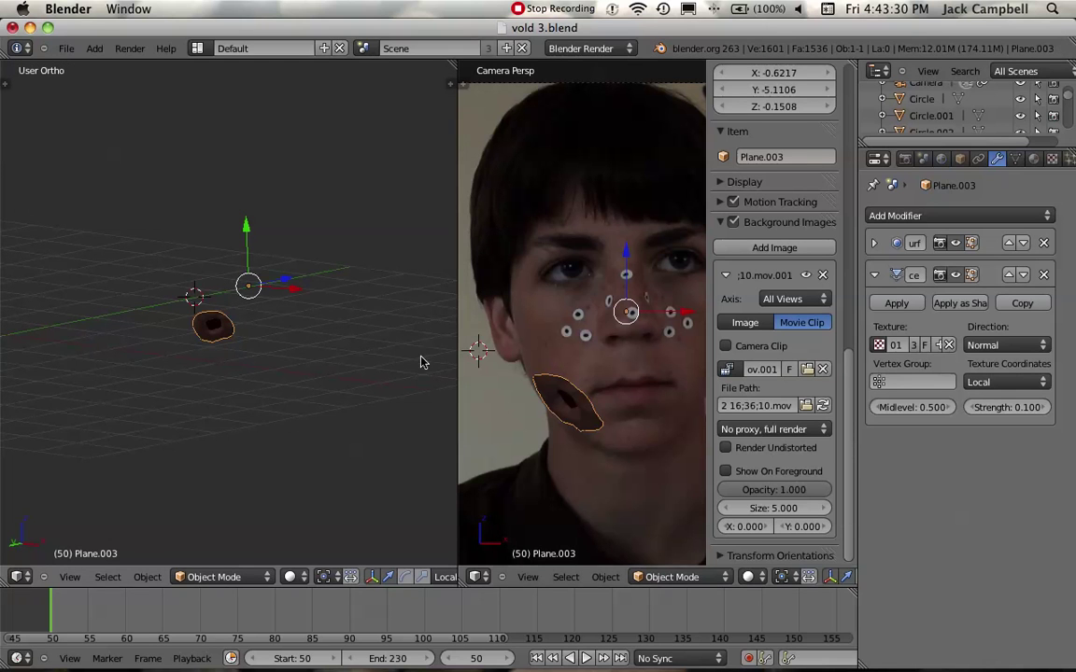
# Enable the layer holding the camera and tracking empties along with the wound's layer, and render the current frame.
pyautogui.scroll(-5, 668, 579)
pyautogui.scroll(-5, 668, 579)
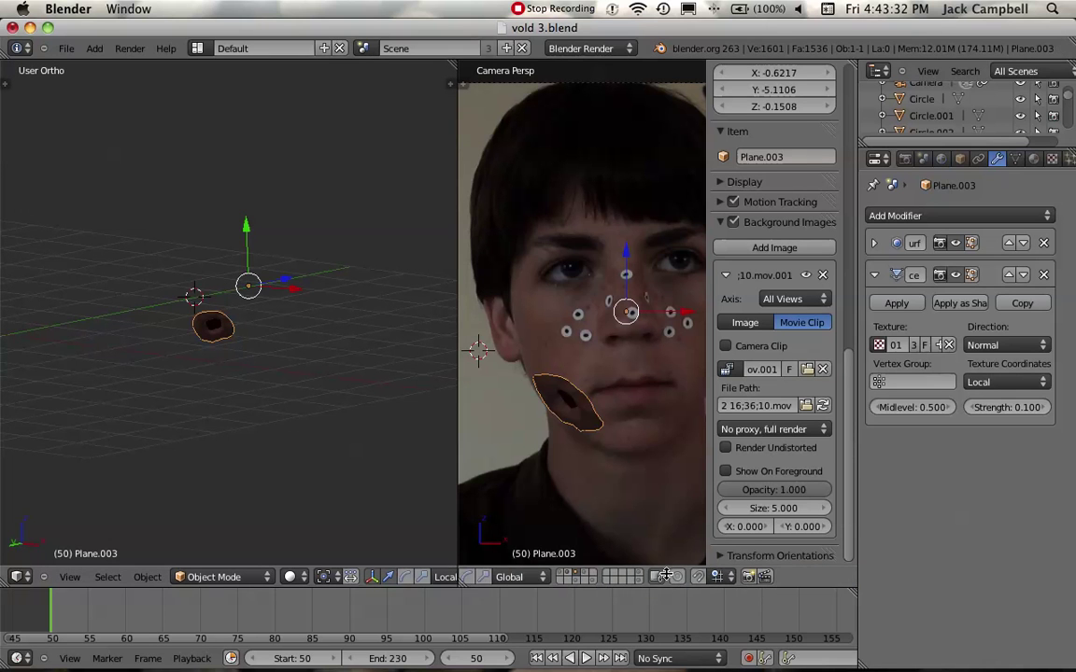
pyautogui.keyDown('shift'); pyautogui.click(573, 577); pyautogui.keyUp('shift')
pyautogui.click(131, 49)
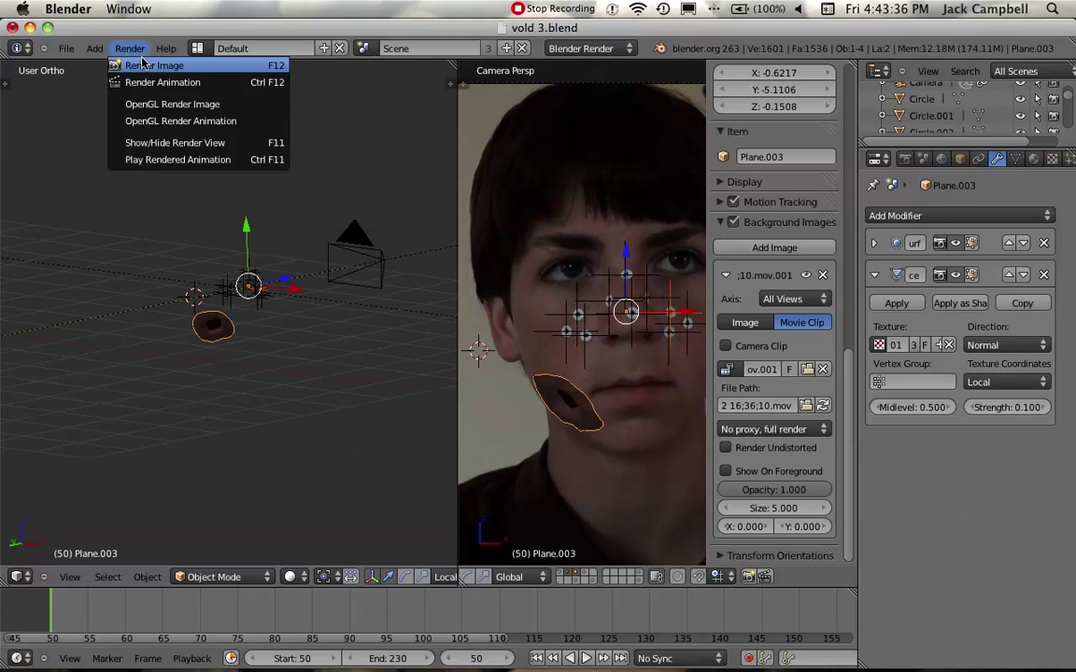
pyautogui.click(149, 66)
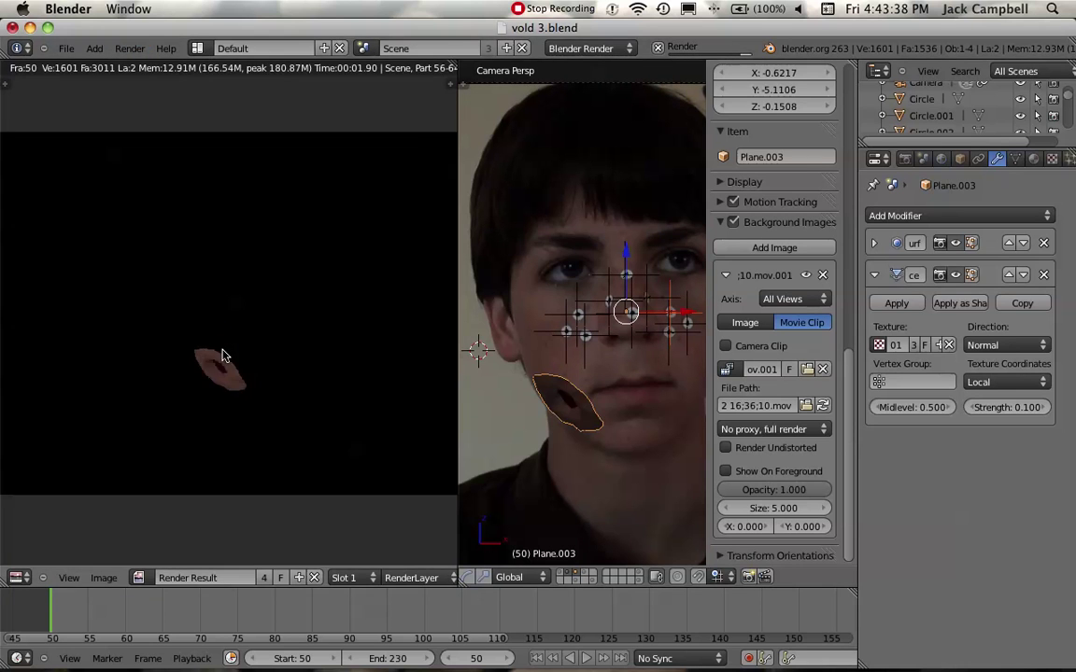
# Switch to the Compositing layout and connect the Alpha Over node's output to the Viewer and Composite nodes.
pyautogui.click(196, 49)
pyautogui.click(198, 91)
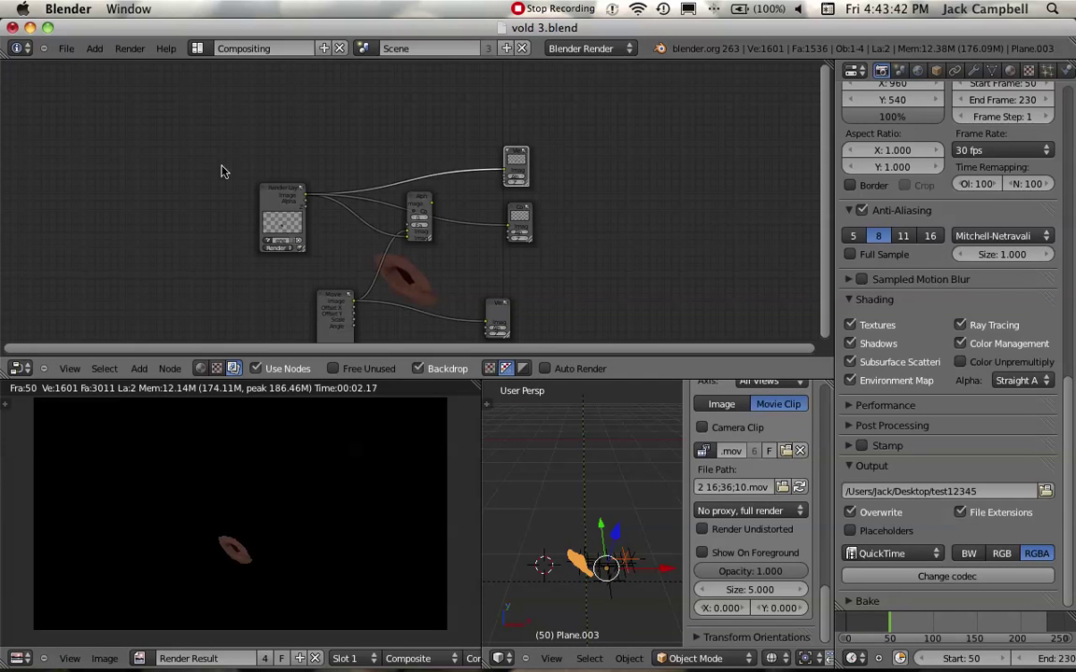
pyautogui.scroll(2, 366, 298)
pyautogui.moveTo(439, 203); pyautogui.dragTo(530, 166)
pyautogui.moveTo(443, 205); pyautogui.dragTo(534, 239)
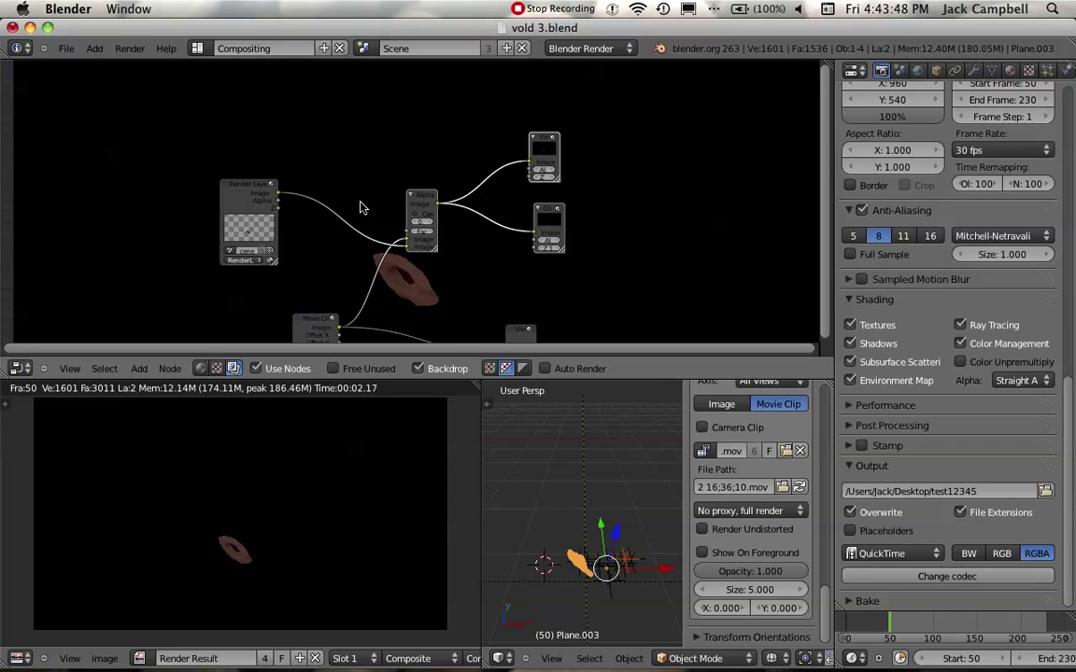
pyautogui.scroll(1, 270, 296)
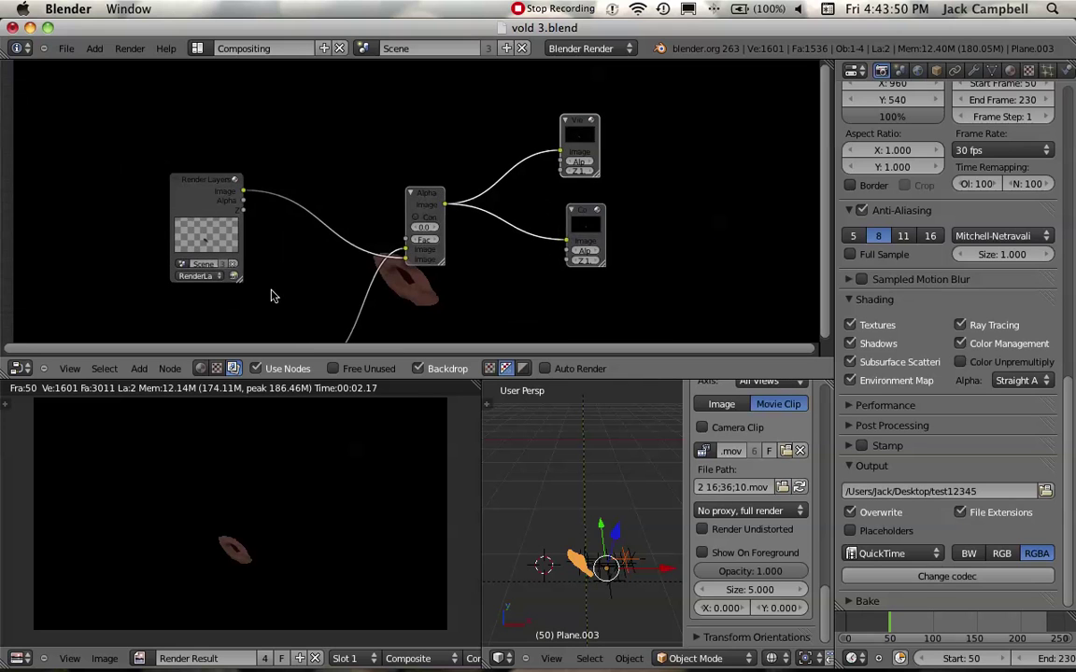
pyautogui.scroll(-1, 272, 276)
pyautogui.scroll(-5, 272, 276)
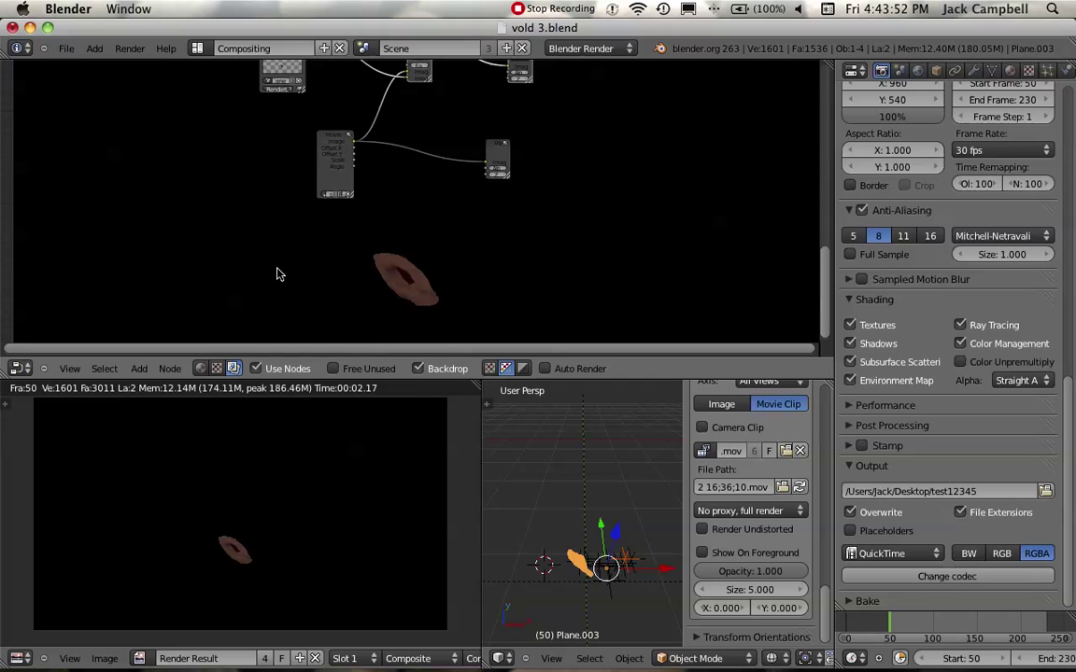
pyautogui.scroll(2, 277, 277)
pyautogui.scroll(3, 271, 235)
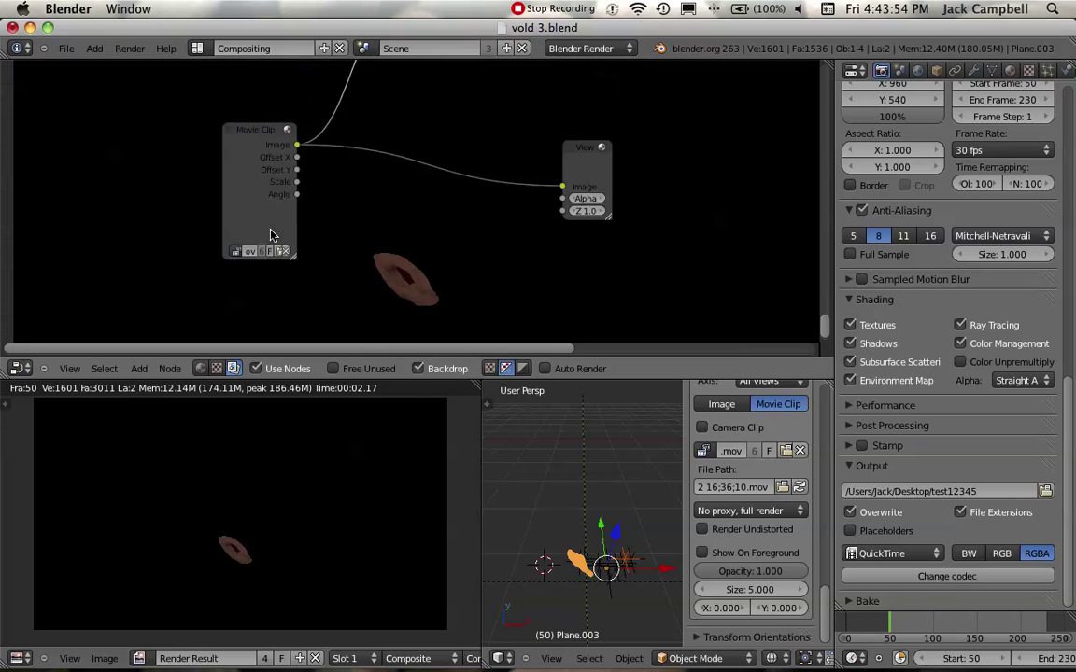
pyautogui.click(282, 252)
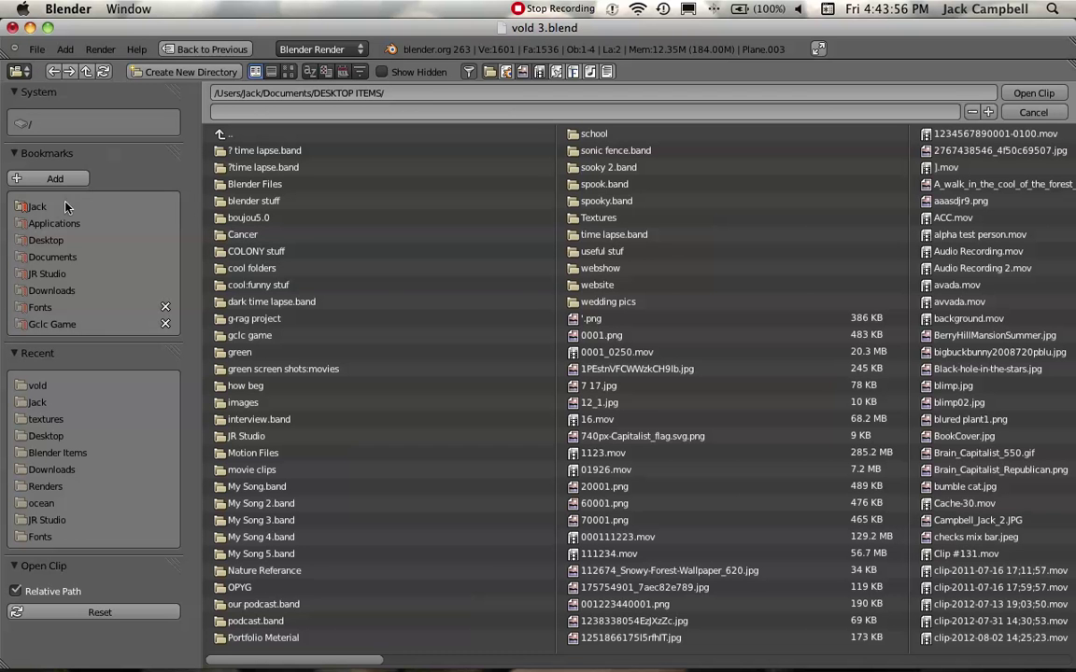
pyautogui.click(37, 206)
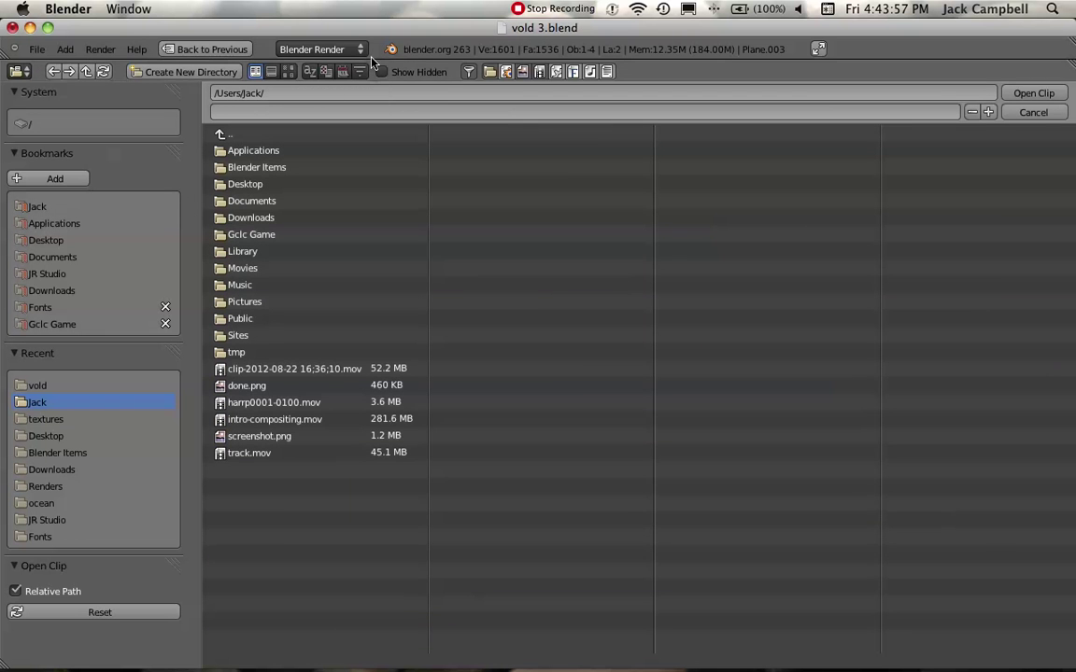
pyautogui.click(289, 71)
pyautogui.click(846, 290)
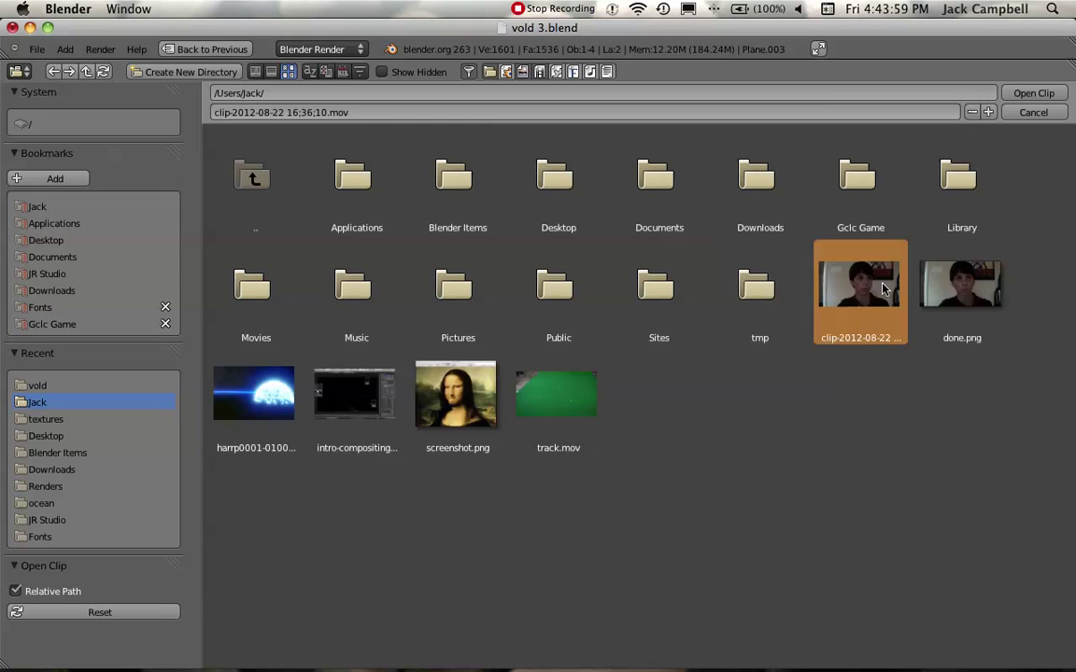
pyautogui.click(1034, 94)
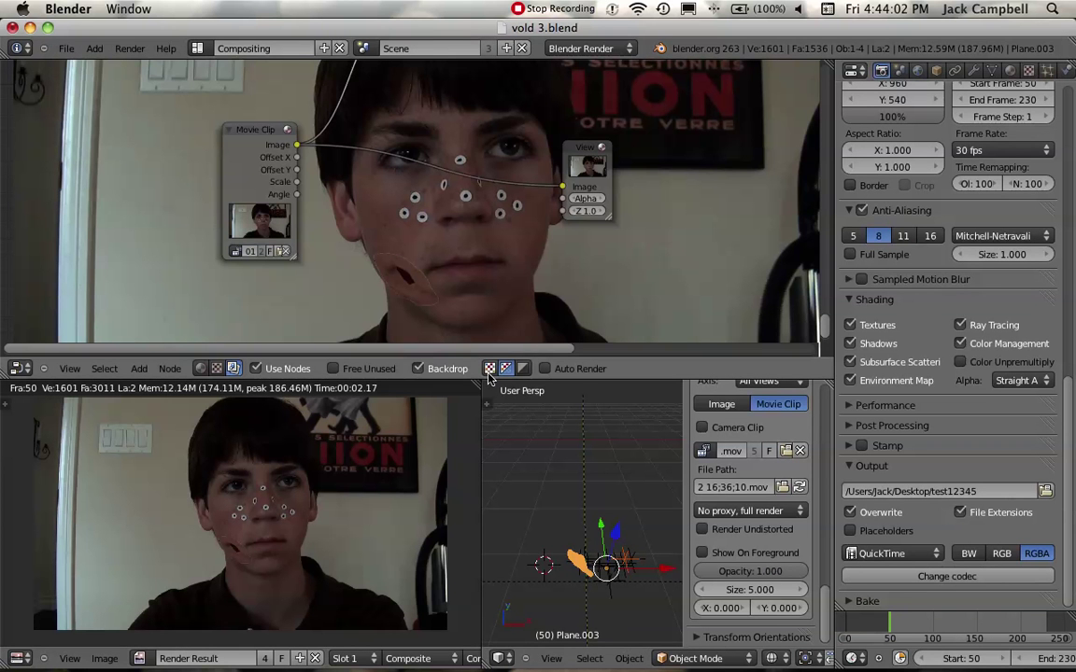
# Render the composited frame again and cut the links from the Alpha Over node to the Viewer and Composite nodes.
pyautogui.scroll(-2, 370, 314)
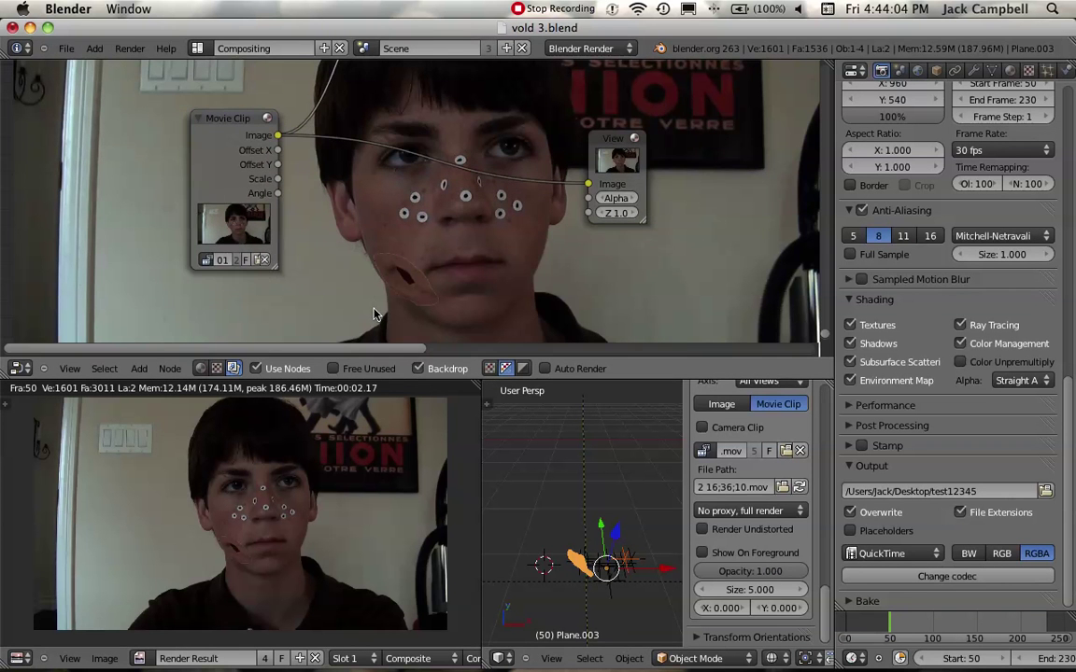
pyautogui.click(130, 48)
pyautogui.click(140, 67)
pyautogui.press('Home')
pyautogui.moveTo(562, 110); pyautogui.dragTo(493, 196)
# Switch back to the Default layout and widen the camera view.
pyautogui.click(199, 47)
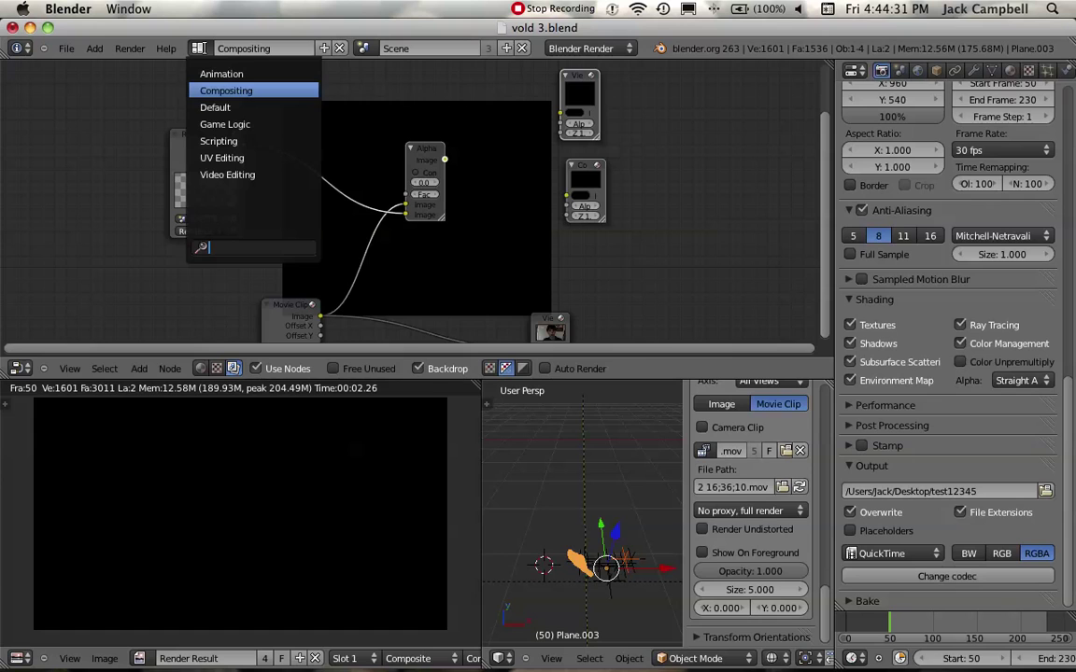
pyautogui.click(217, 108)
pyautogui.moveTo(458, 351); pyautogui.dragTo(214, 366)
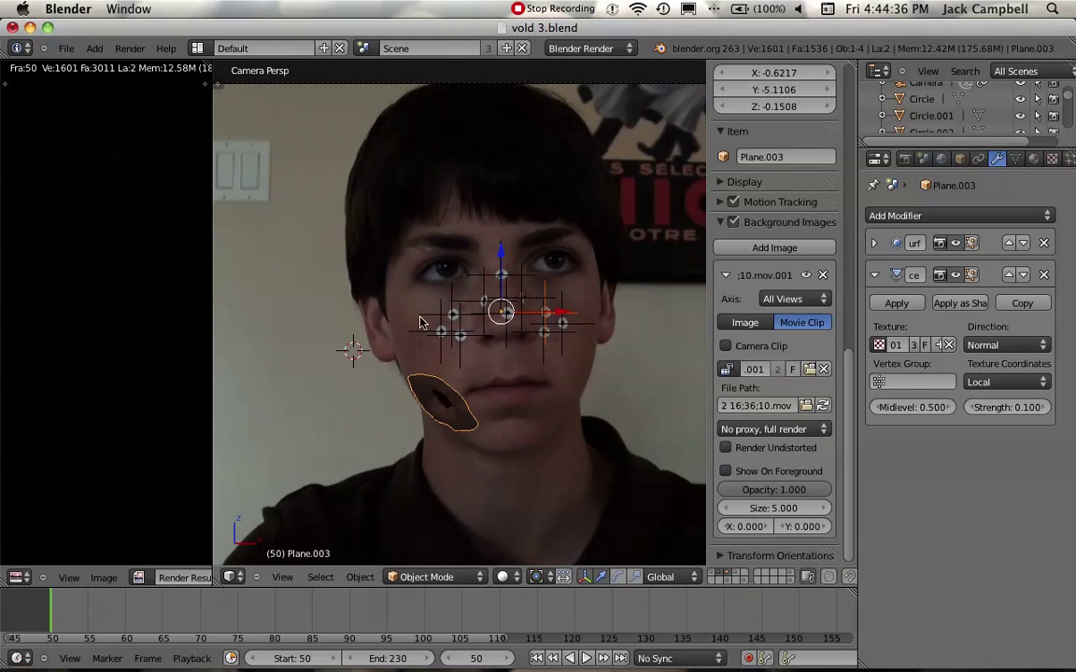
# Show the layer holding the cheek wound, switch to the face mask's layer and select the mask mesh.
pyautogui.scroll(-3, 607, 575)
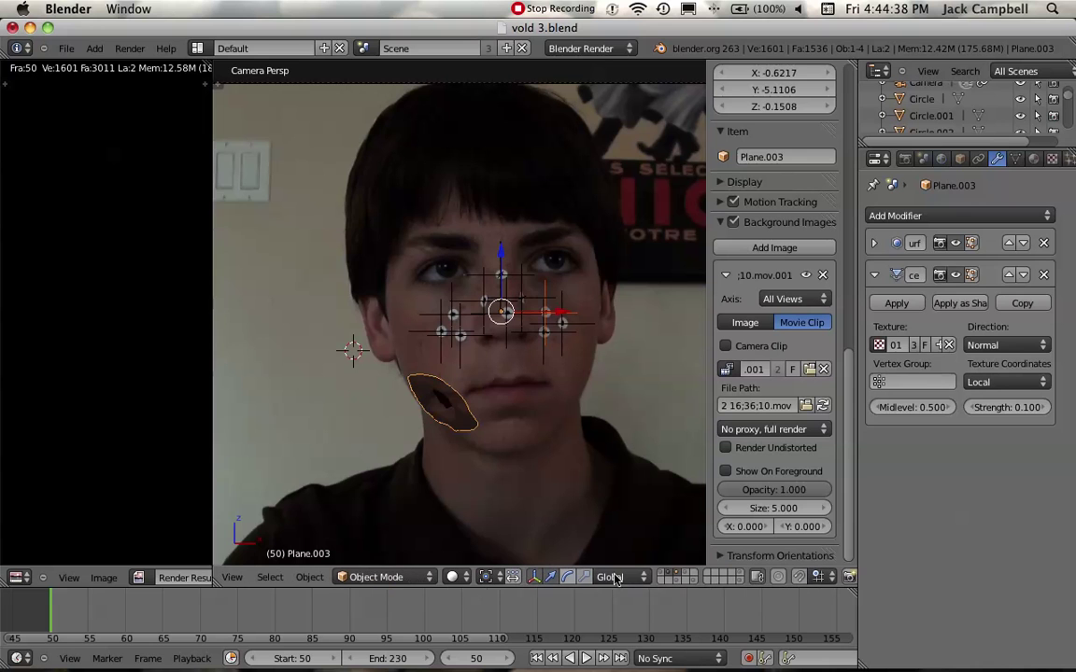
pyautogui.click(679, 582)
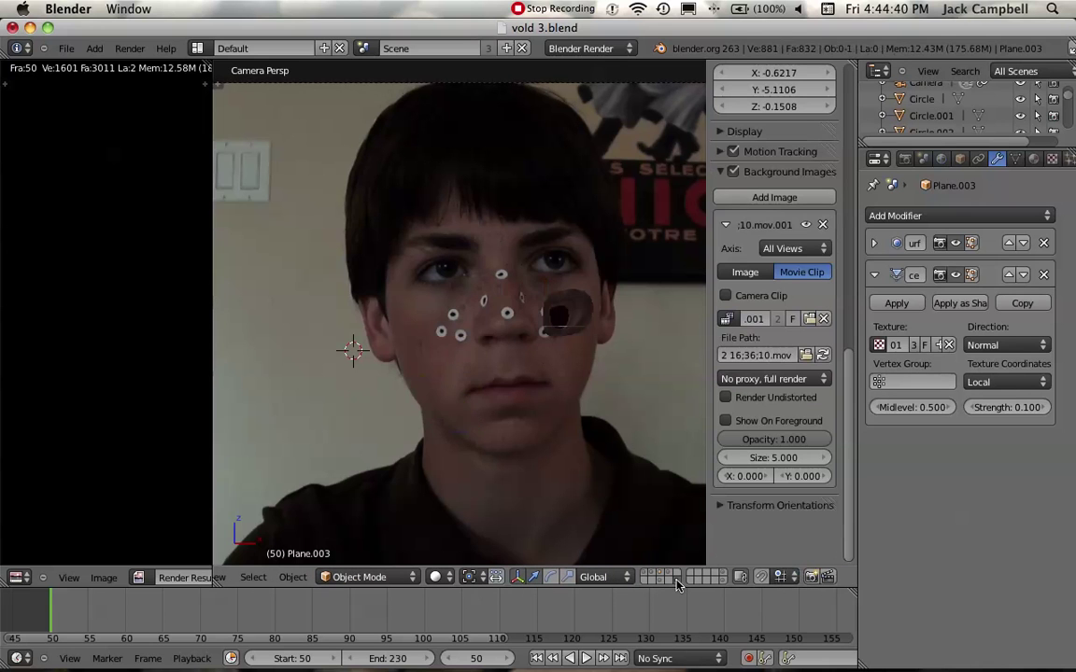
pyautogui.click(724, 581)
pyautogui.rightClick(535, 447)
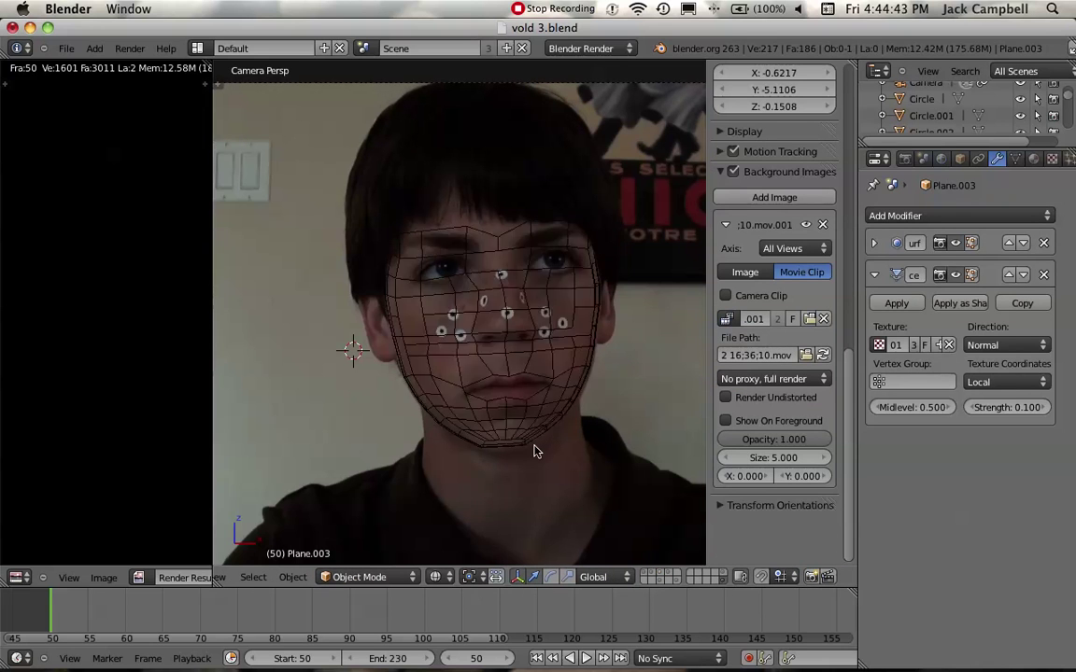